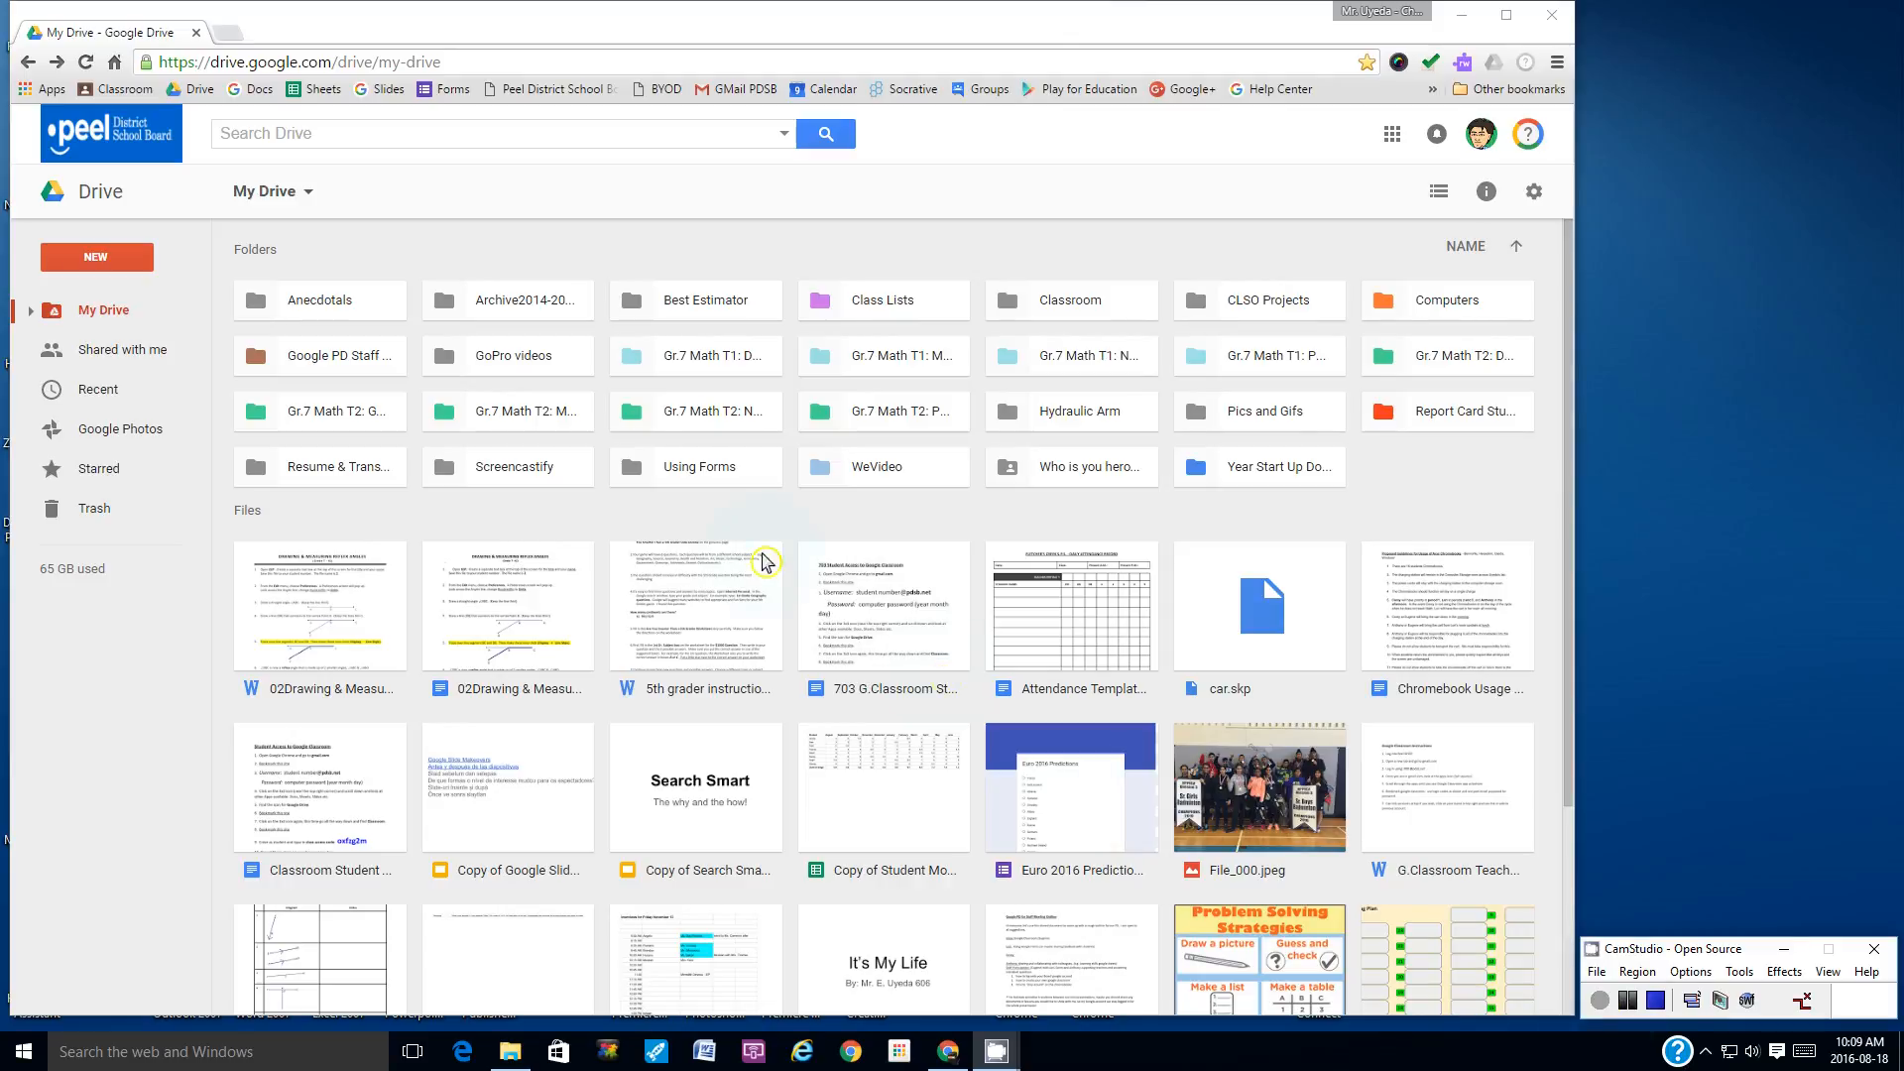
click(107, 261)
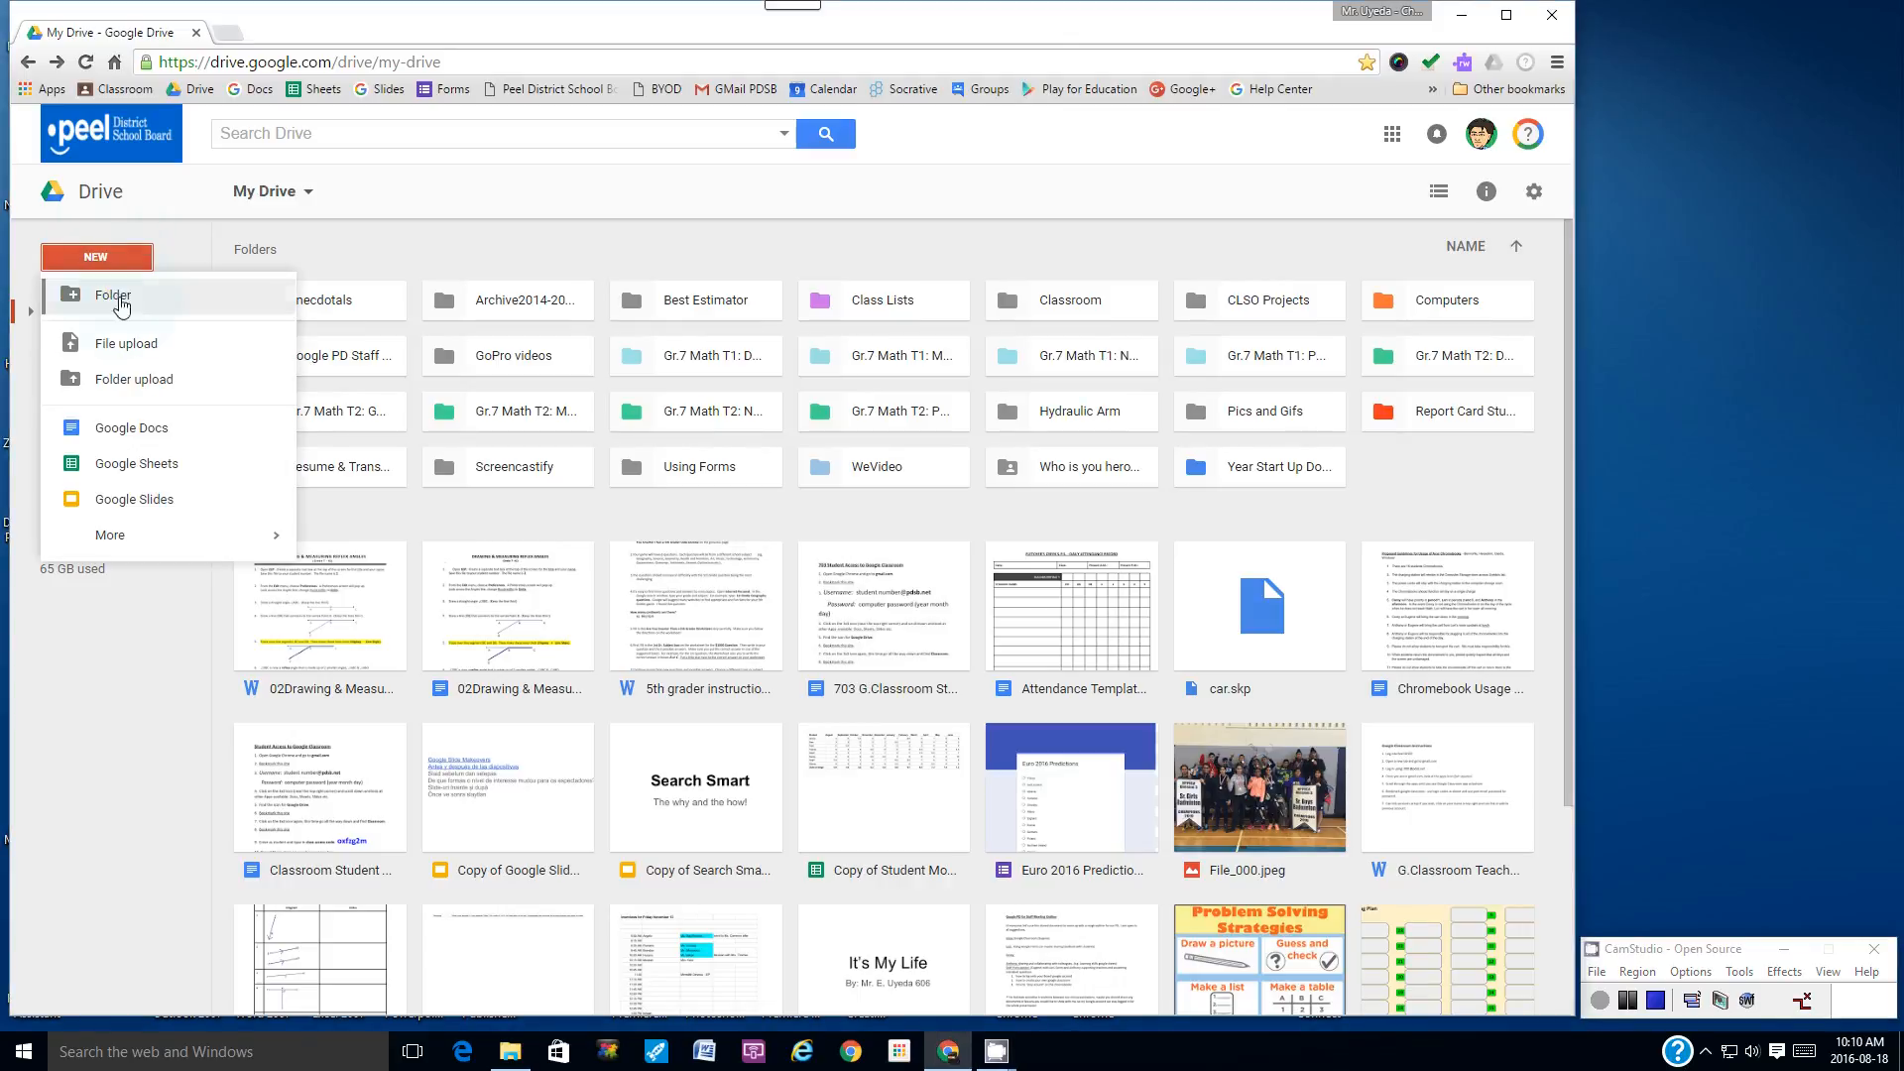
mouse_move(152, 545)
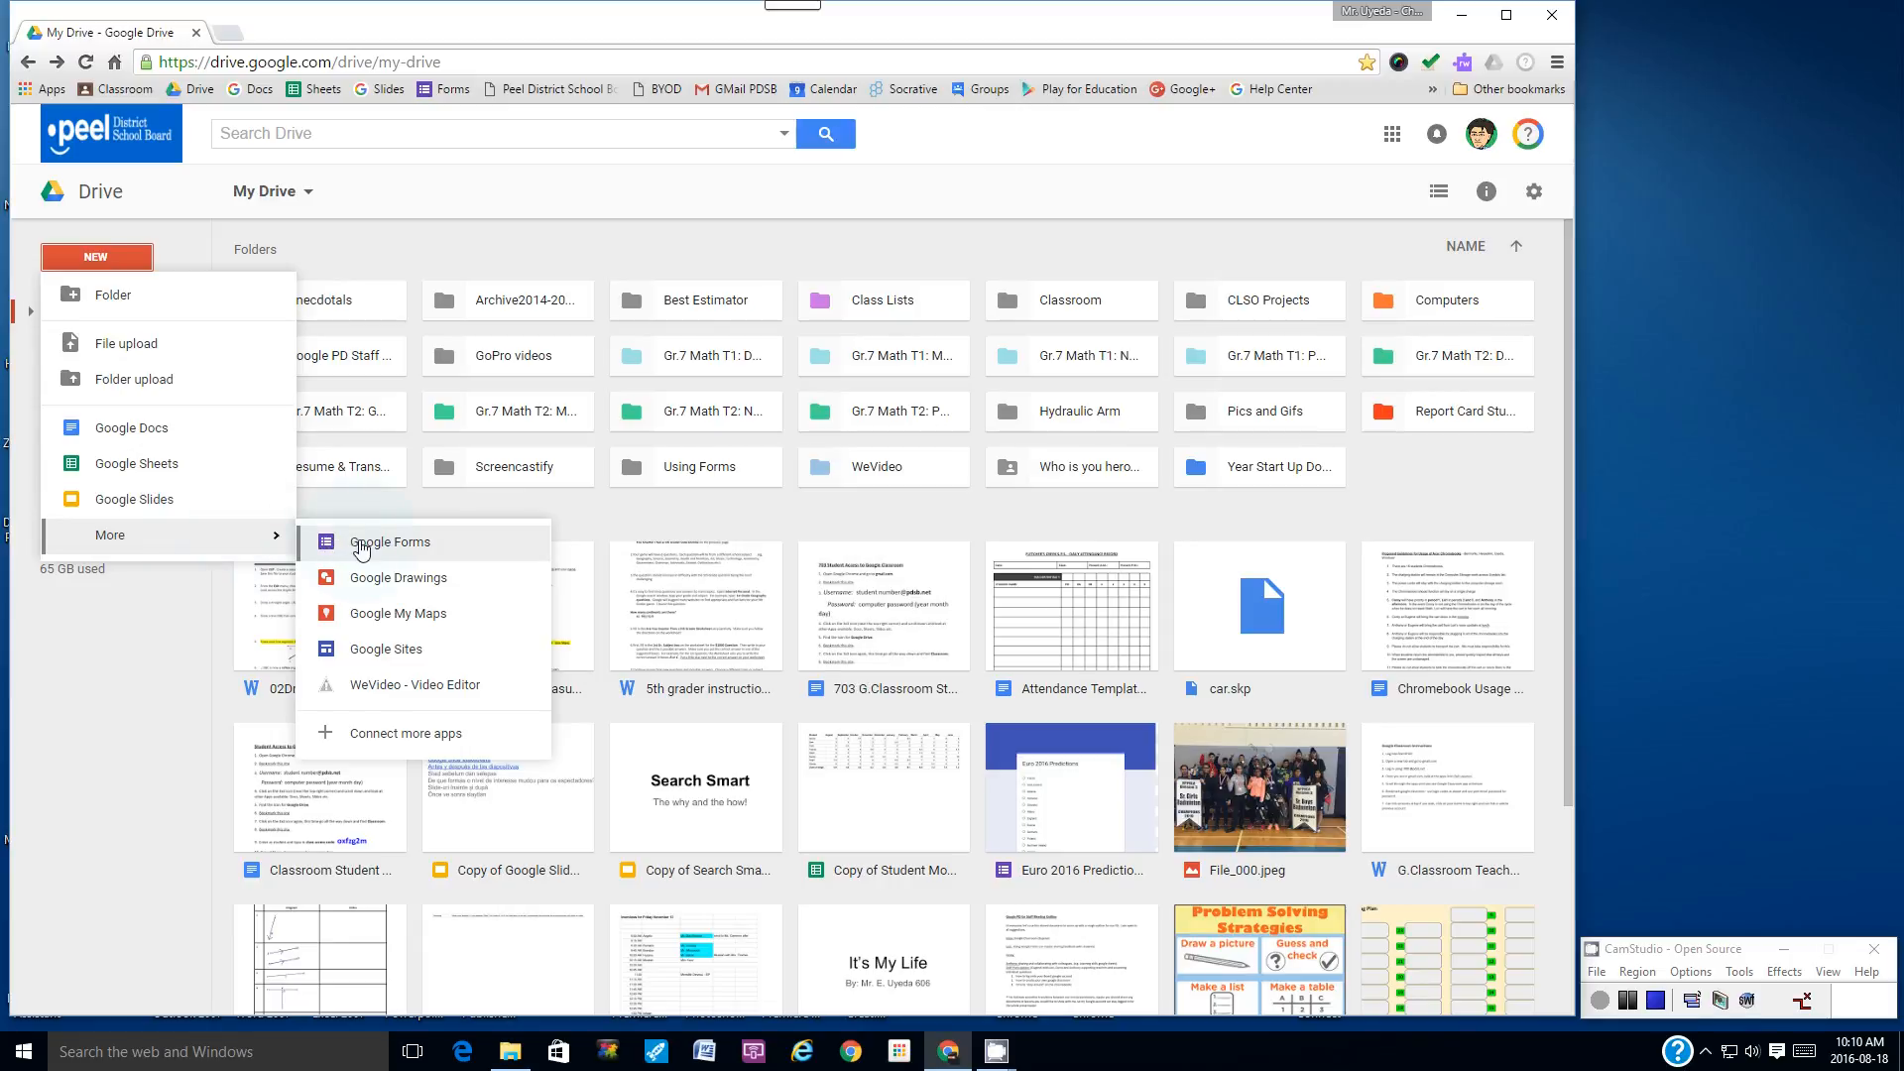
click(338, 250)
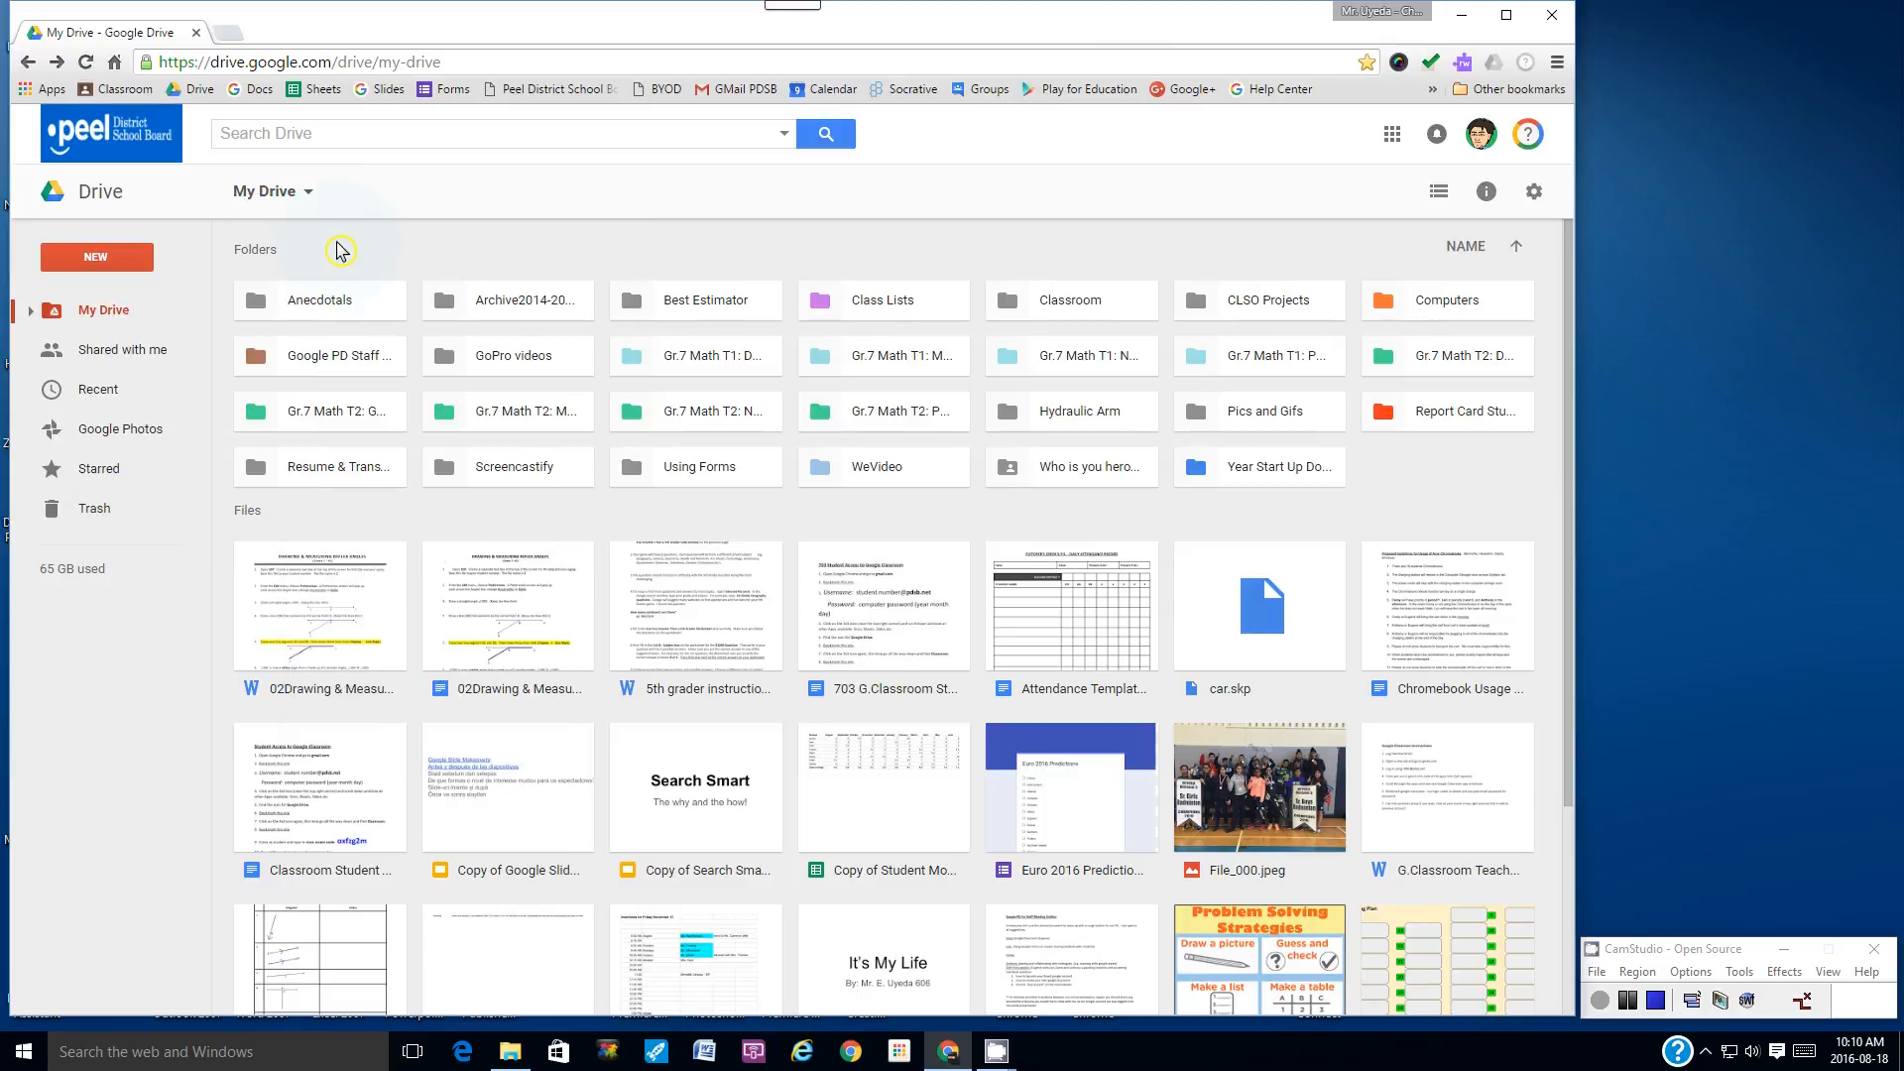
- Open Google Forms and create a new blank form from the full template gallery
click(46, 89)
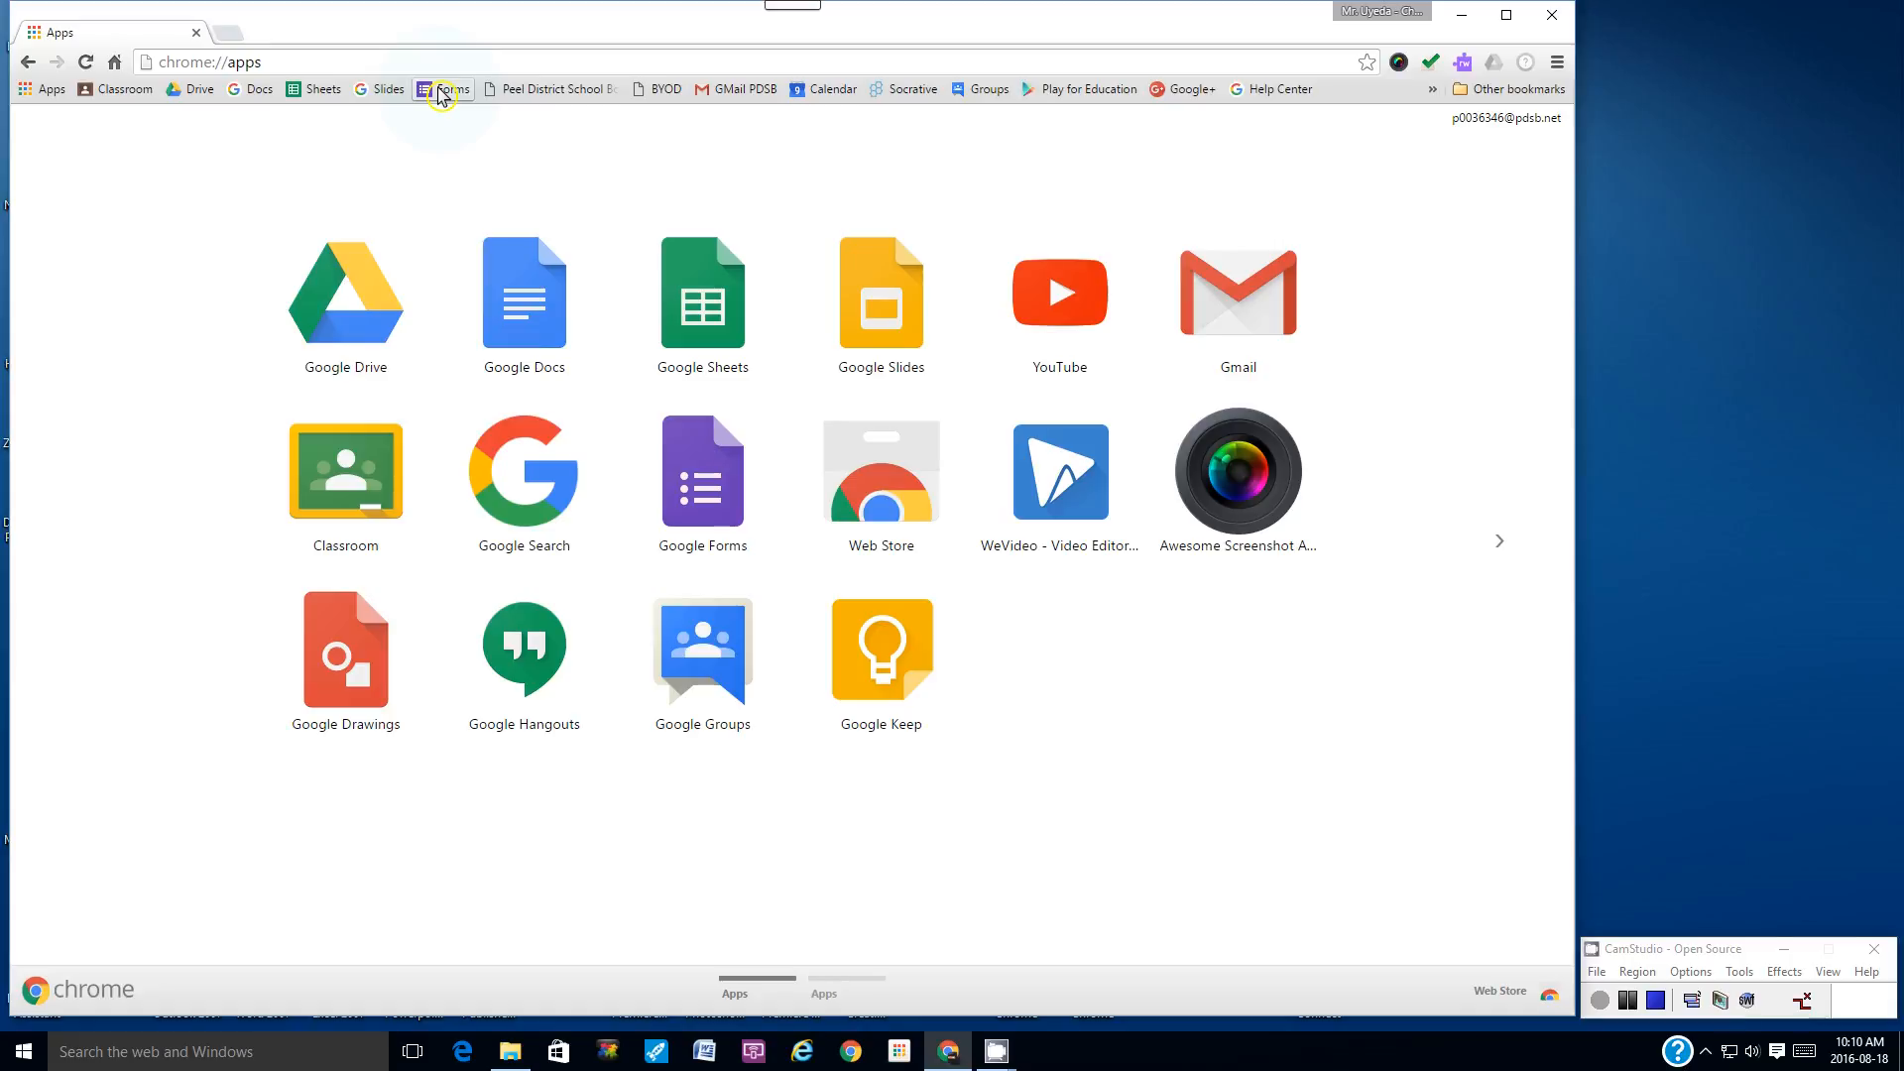
click(693, 504)
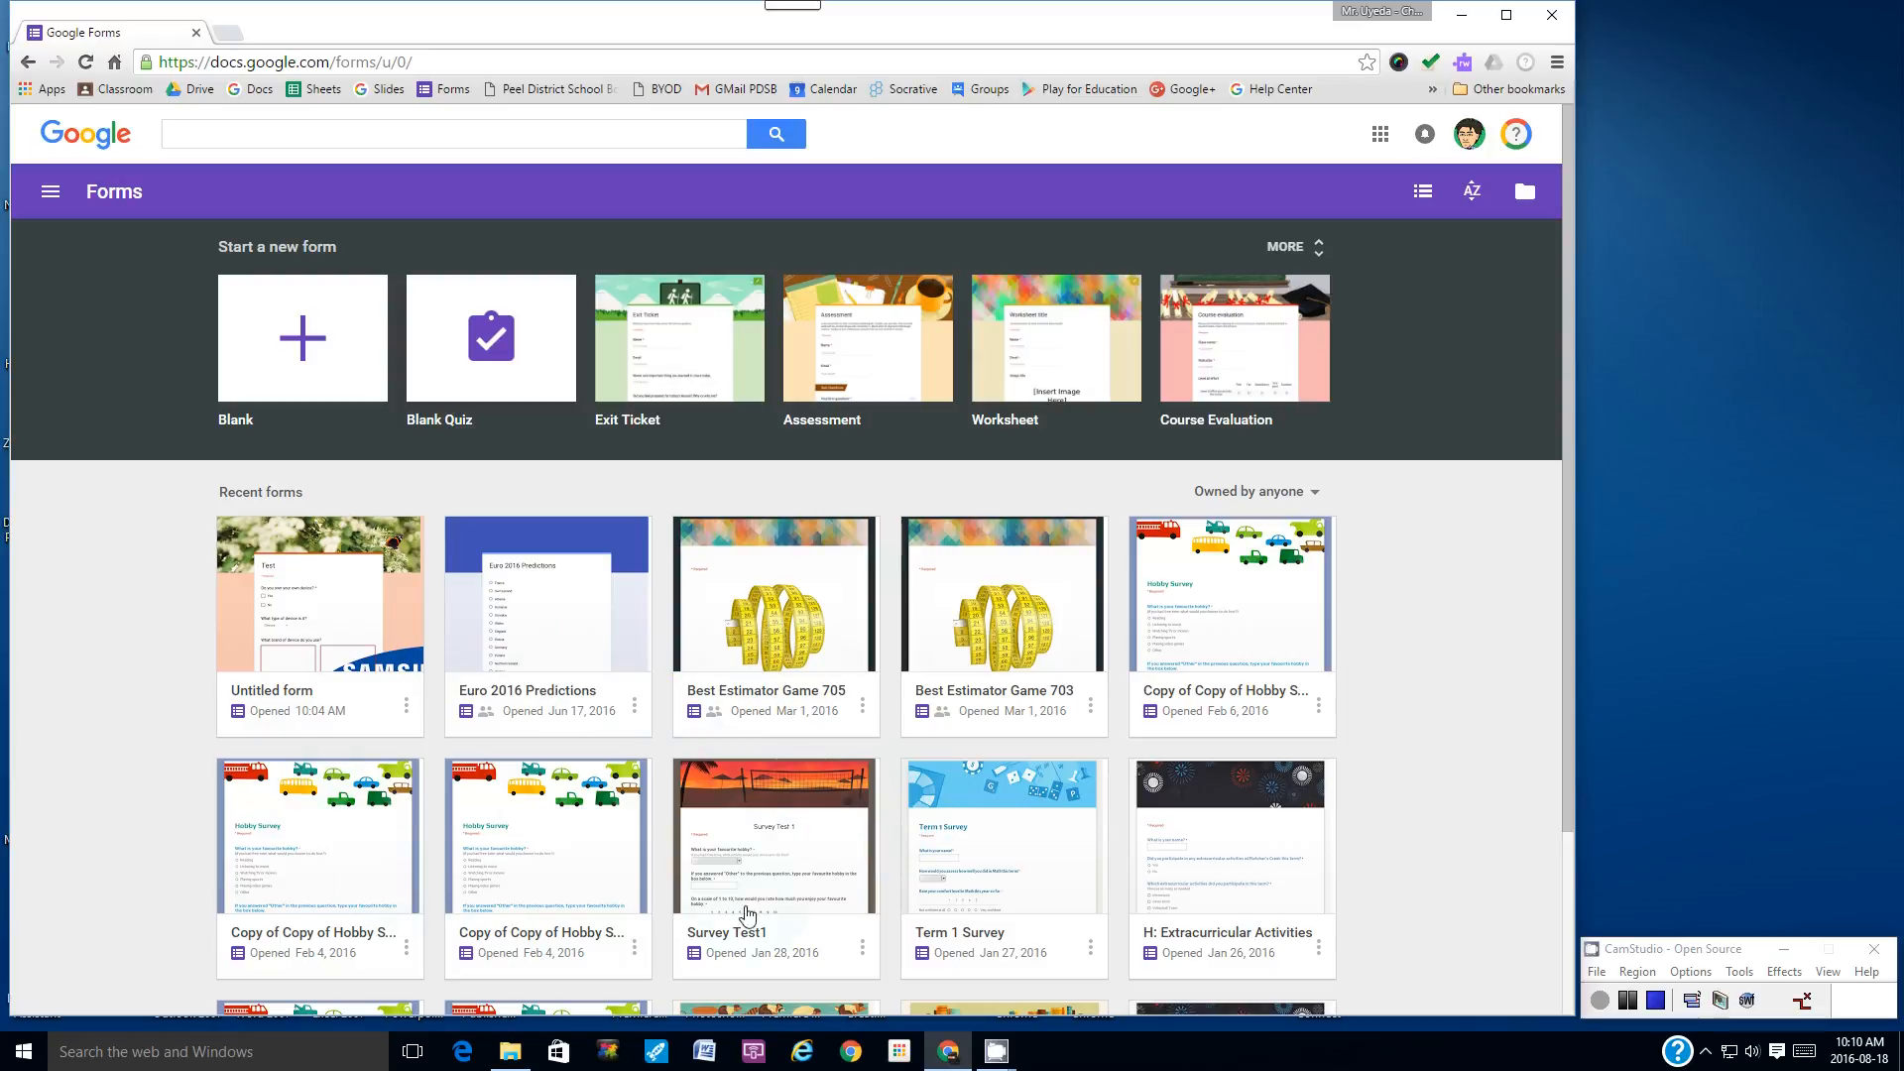
click(281, 360)
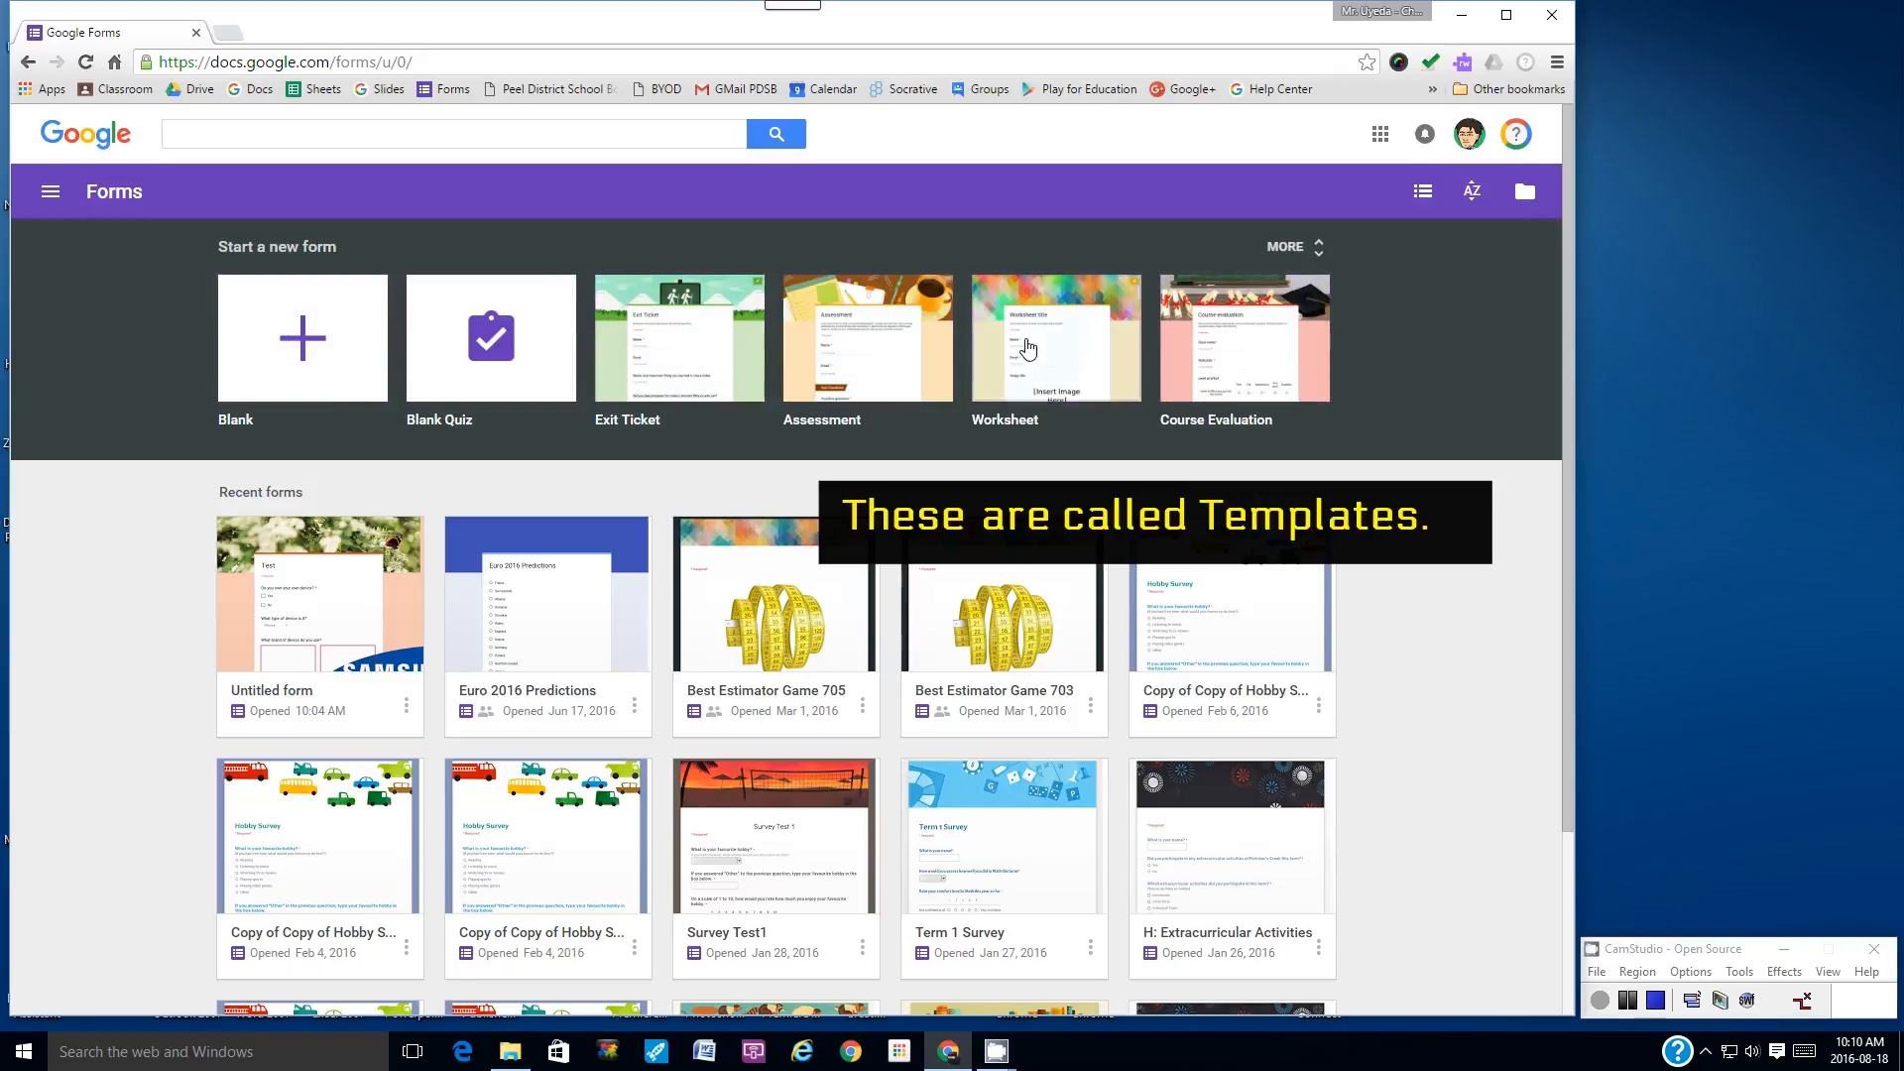
click(1317, 261)
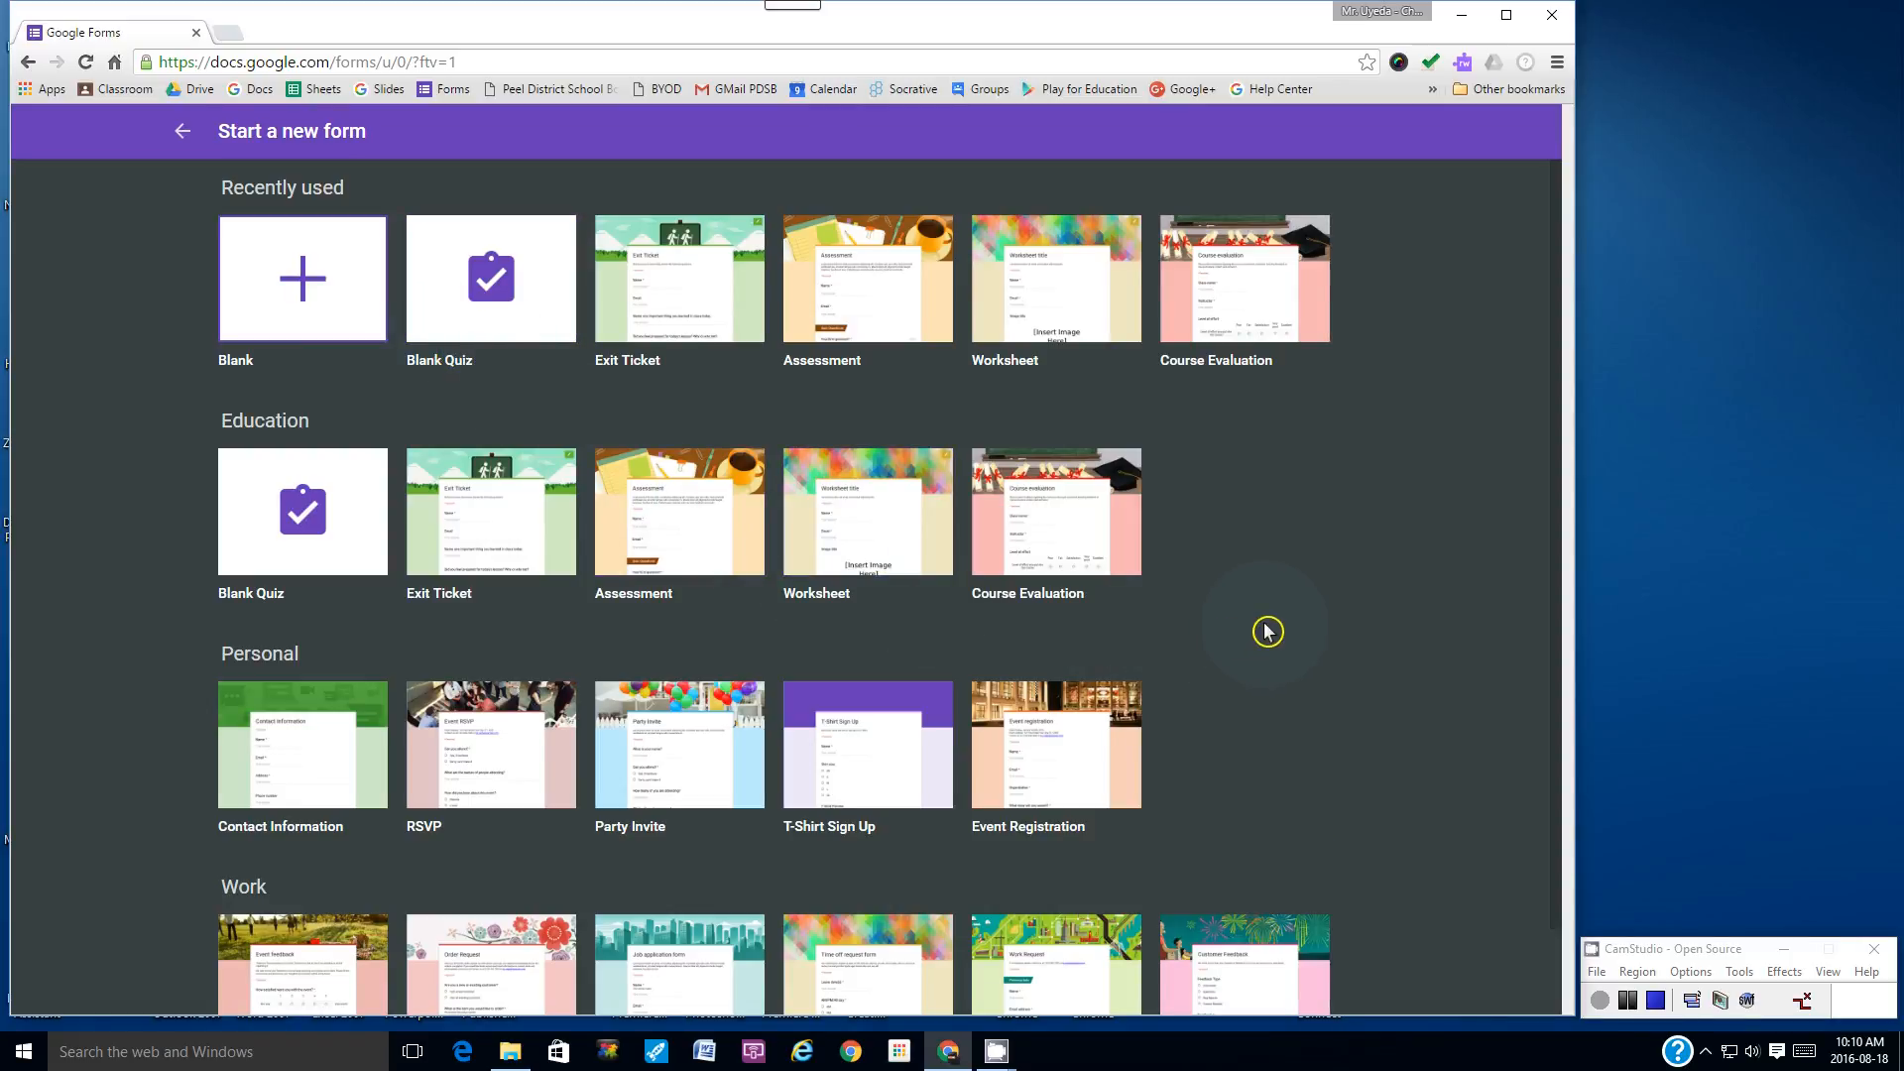
scroll(1265, 631, down, 1)
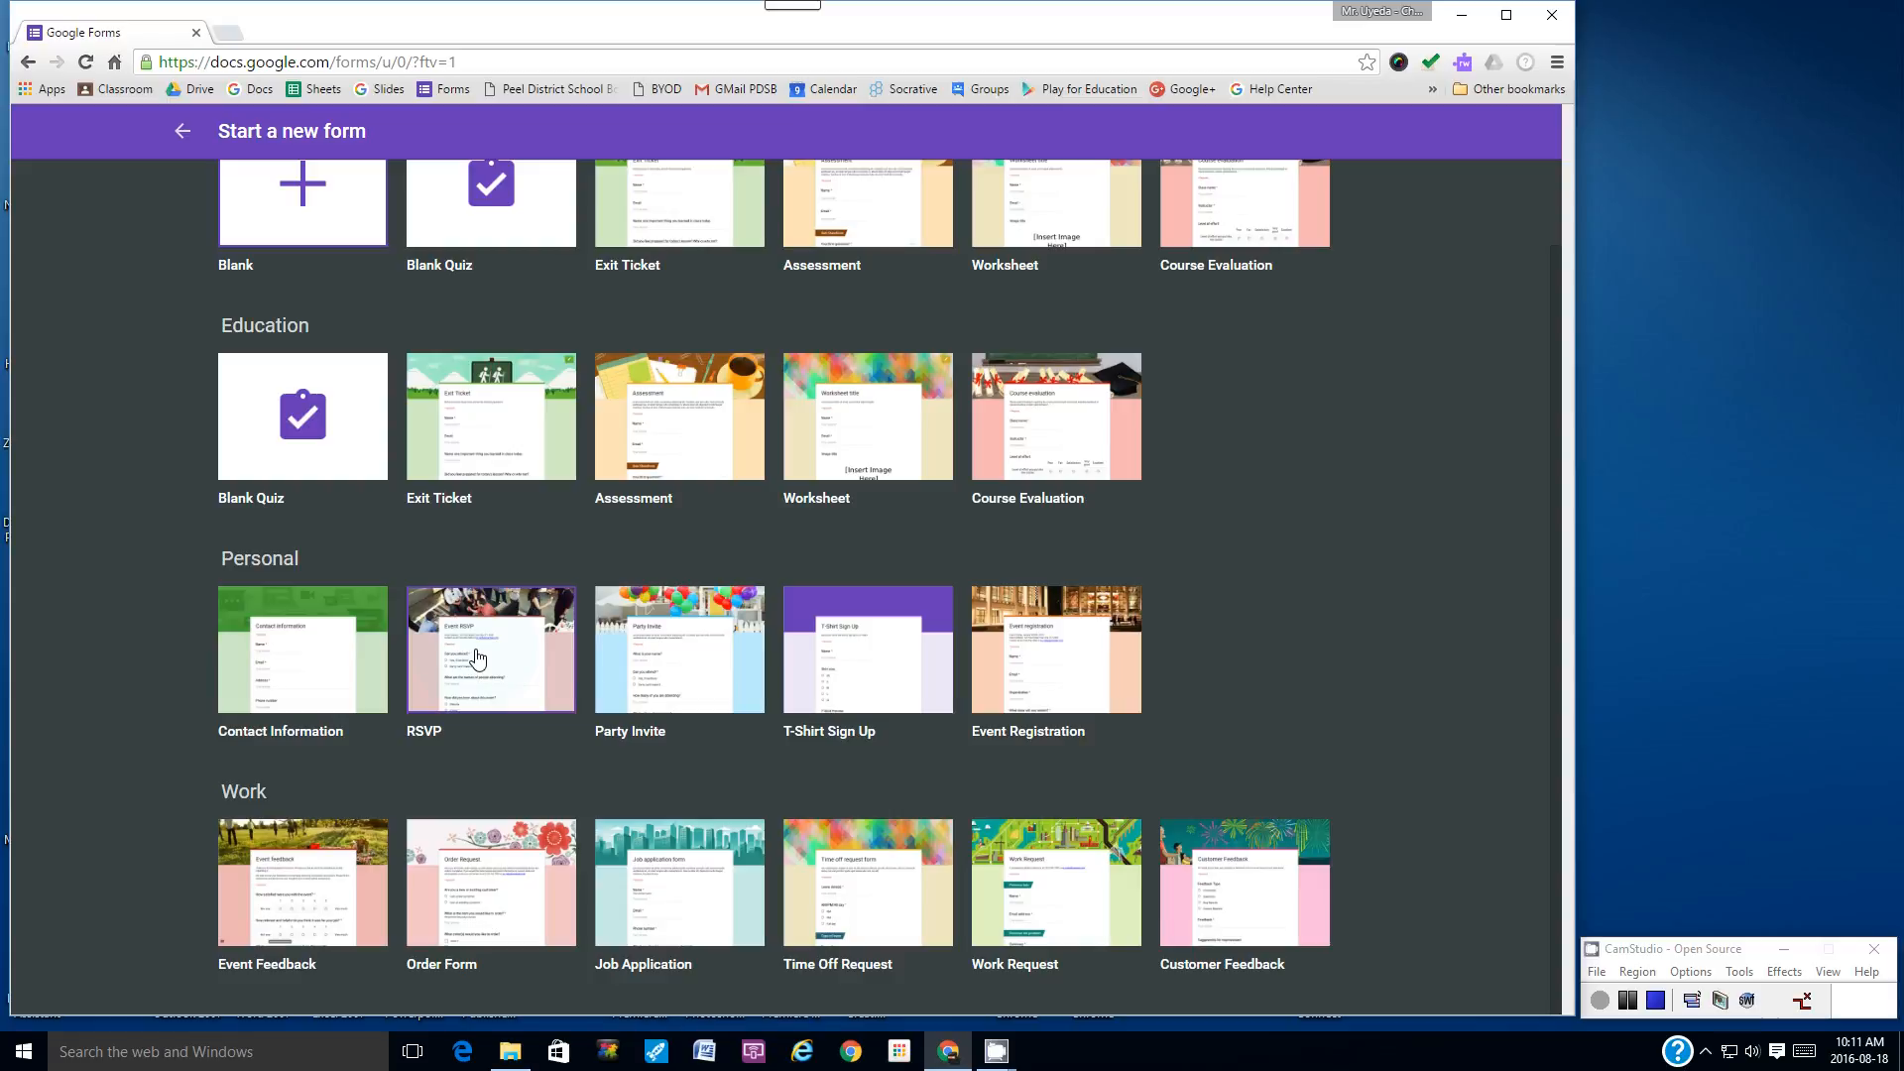
scroll(1215, 551, up, 1)
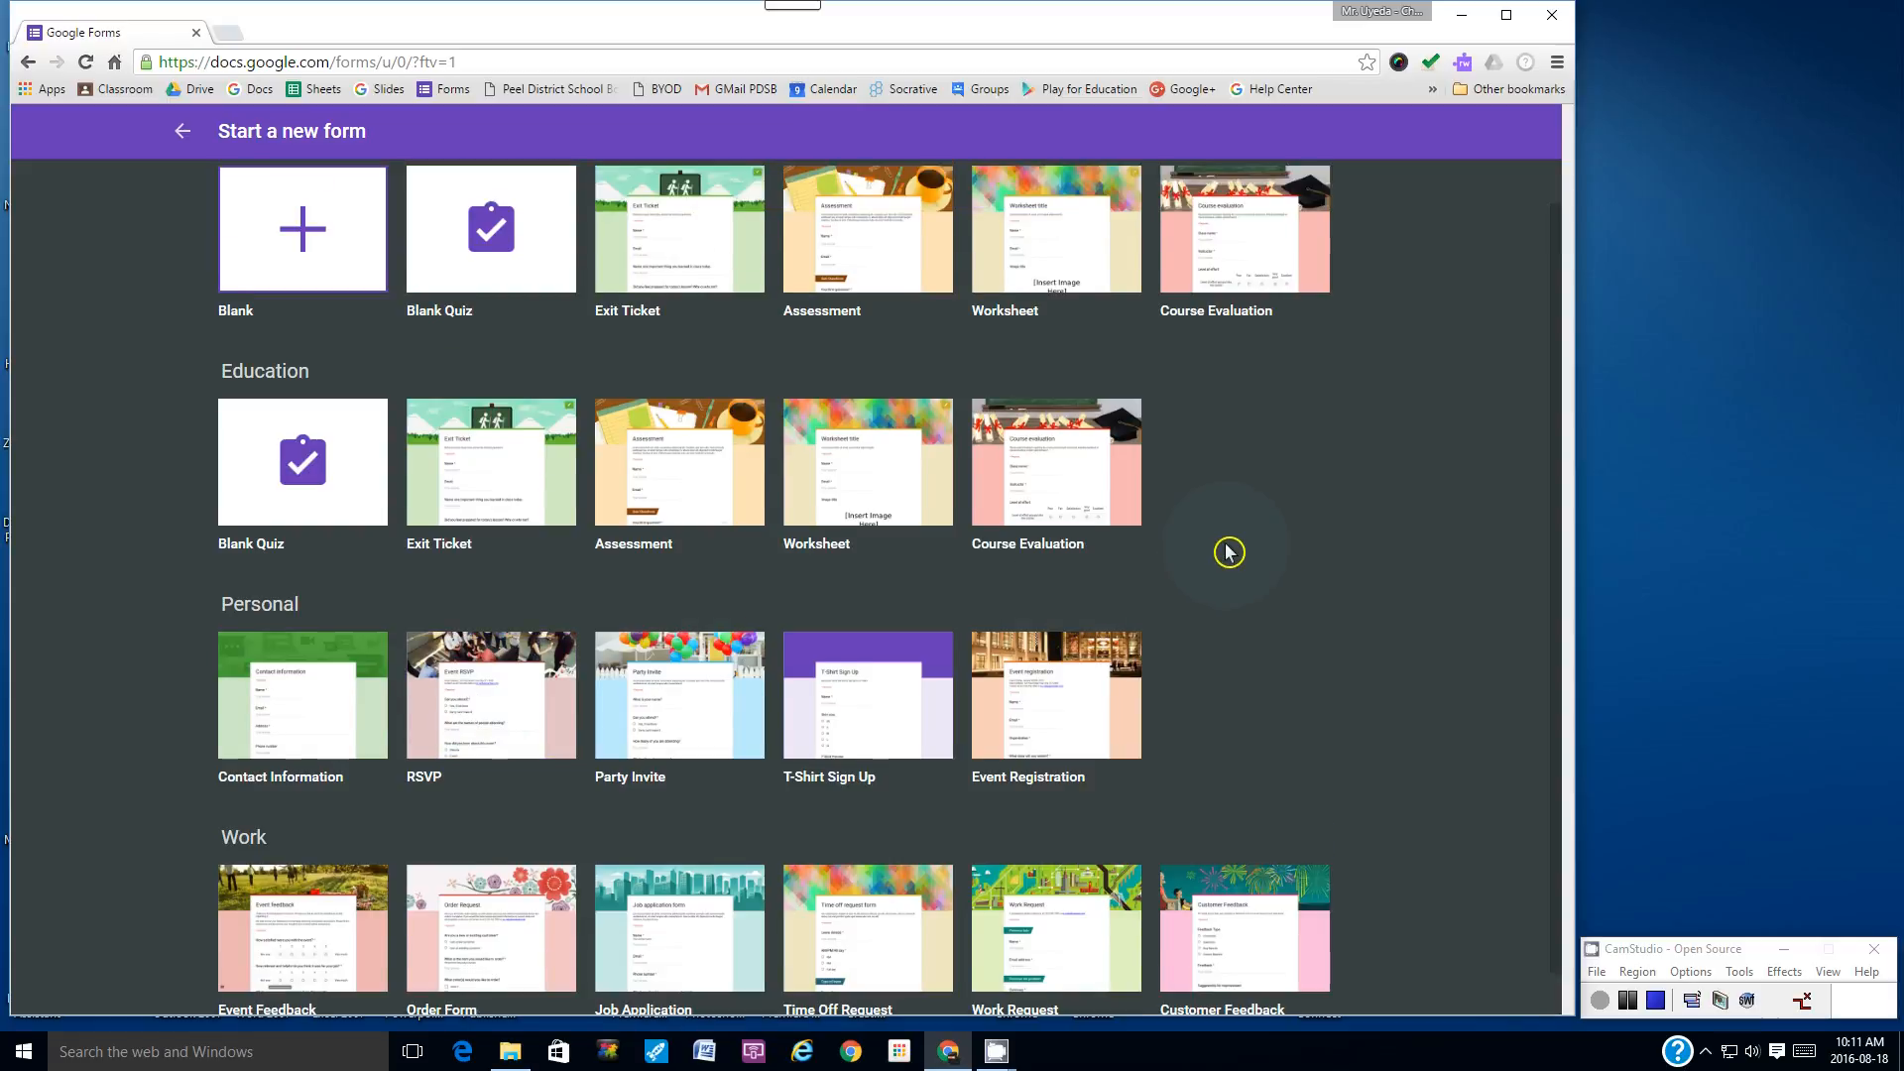
click(296, 283)
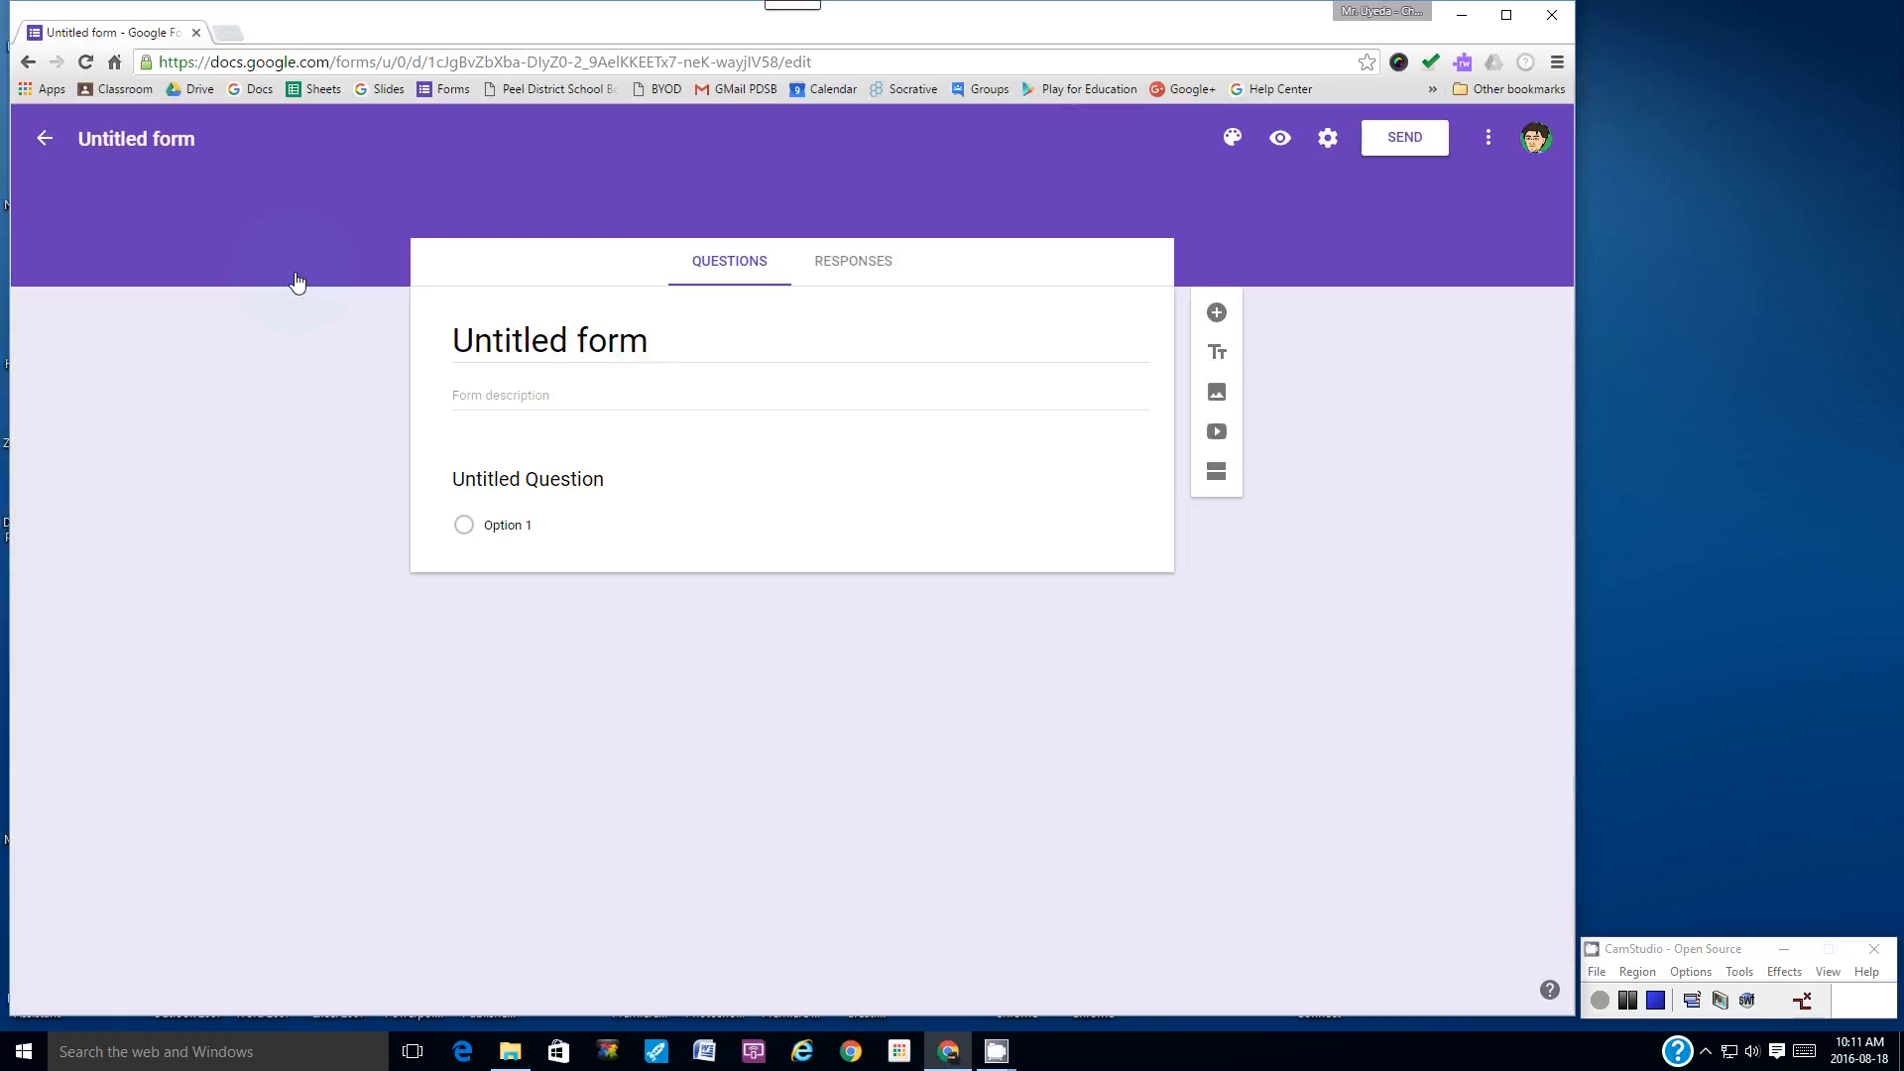
- Set the form's title to "Device Survey"
click(620, 339)
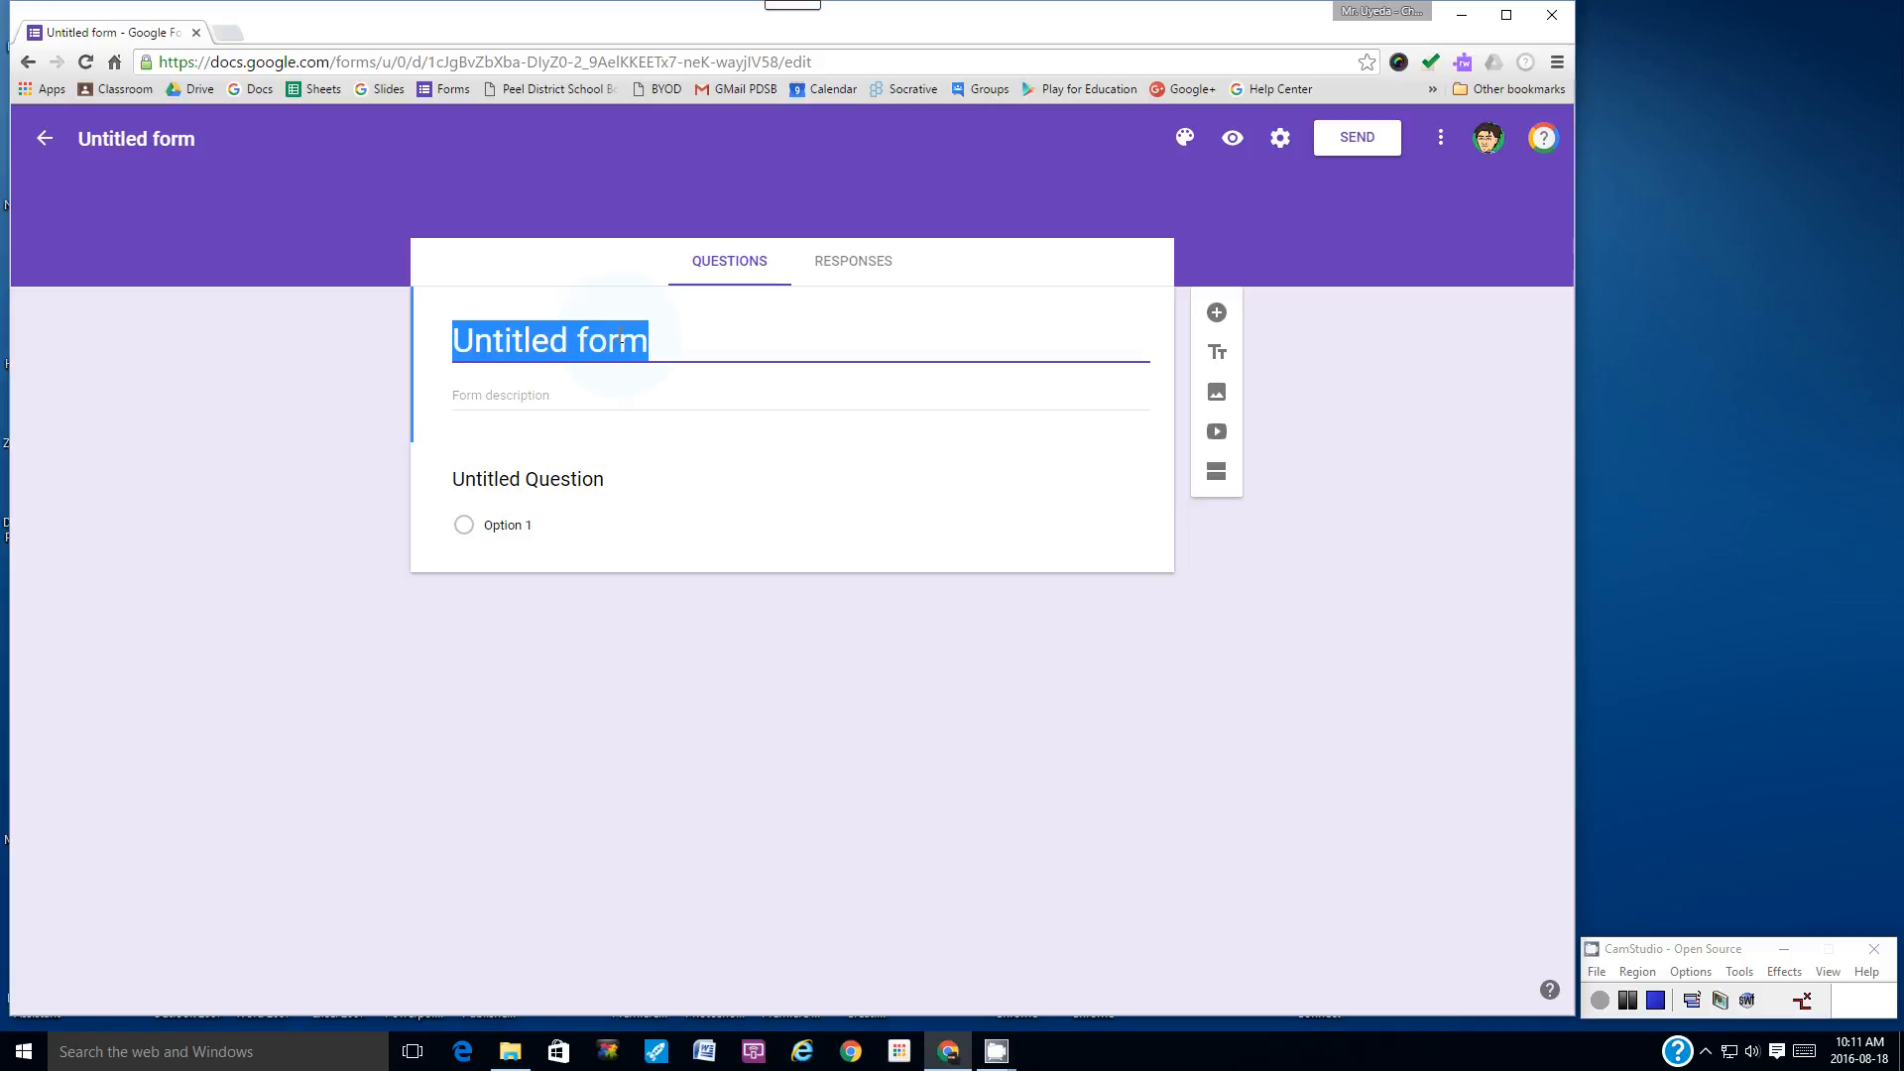
text(Dei)
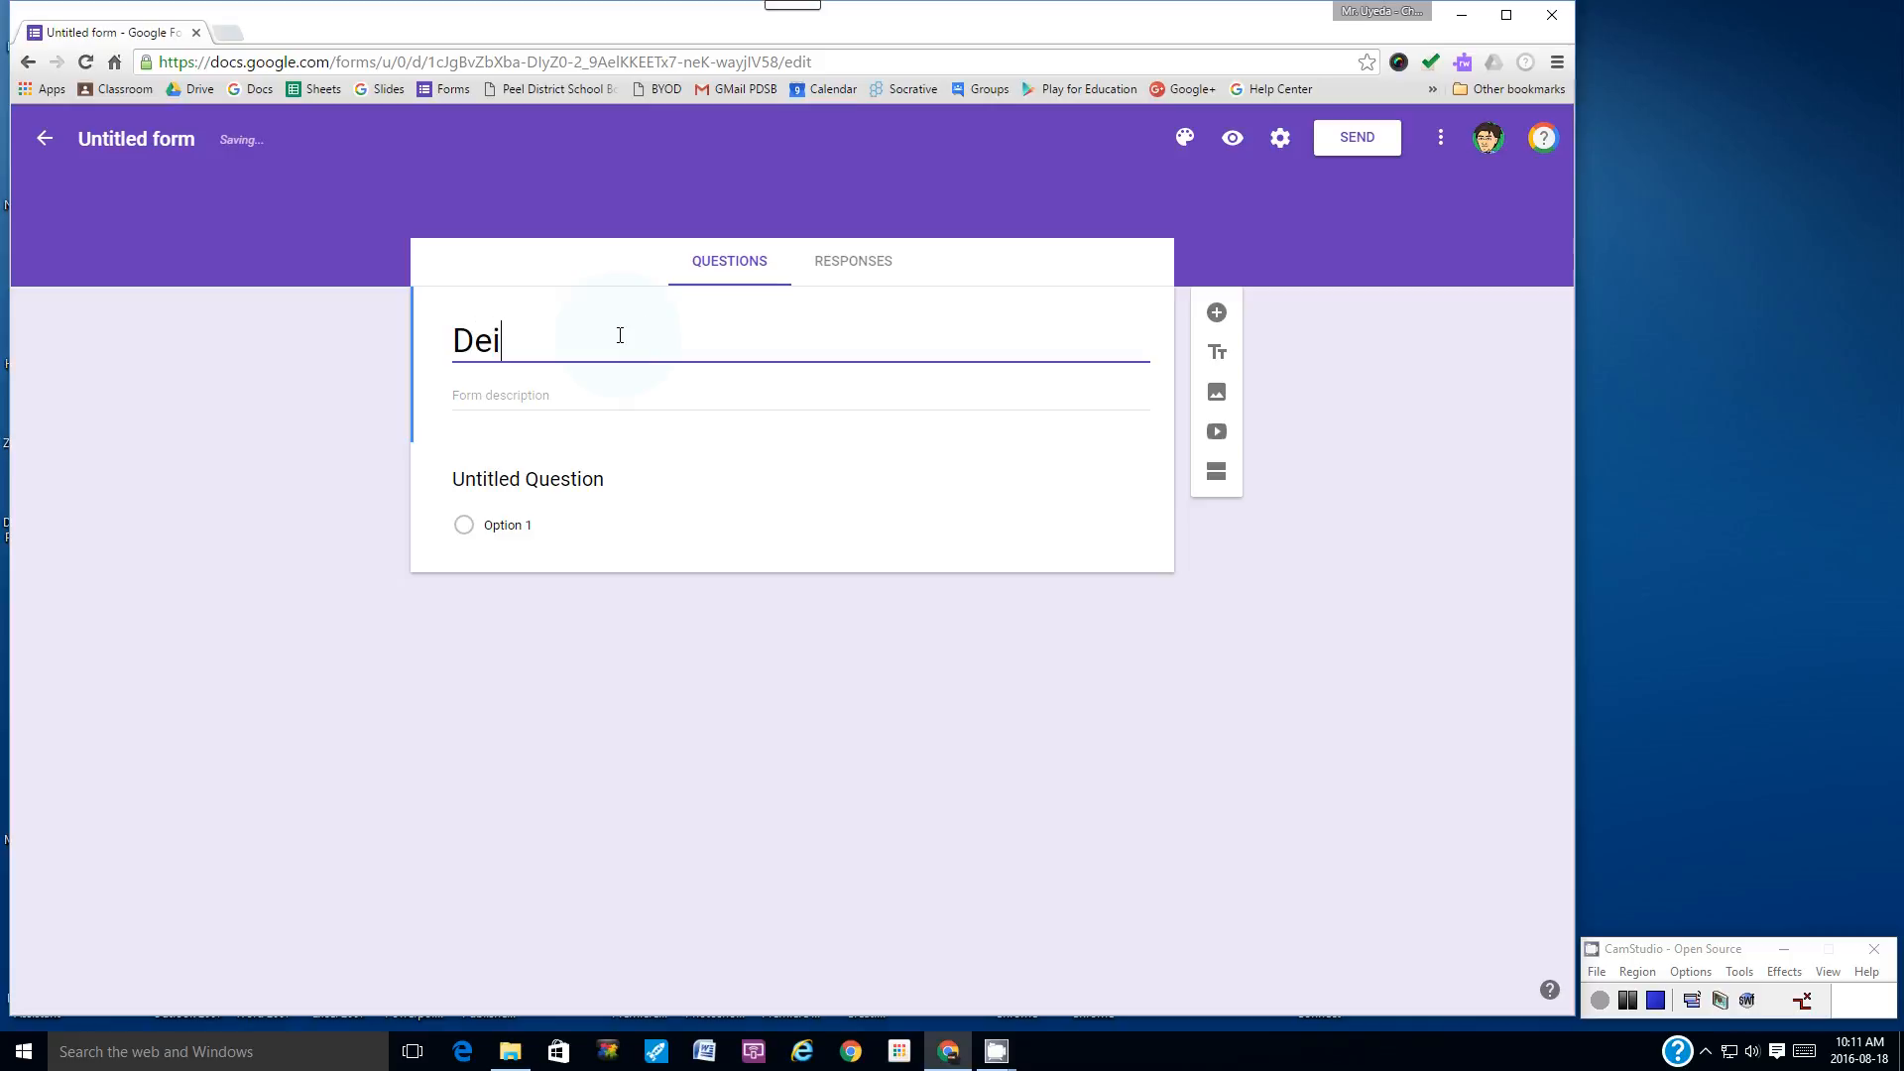
key(BackSpace)
text(vice Survey)
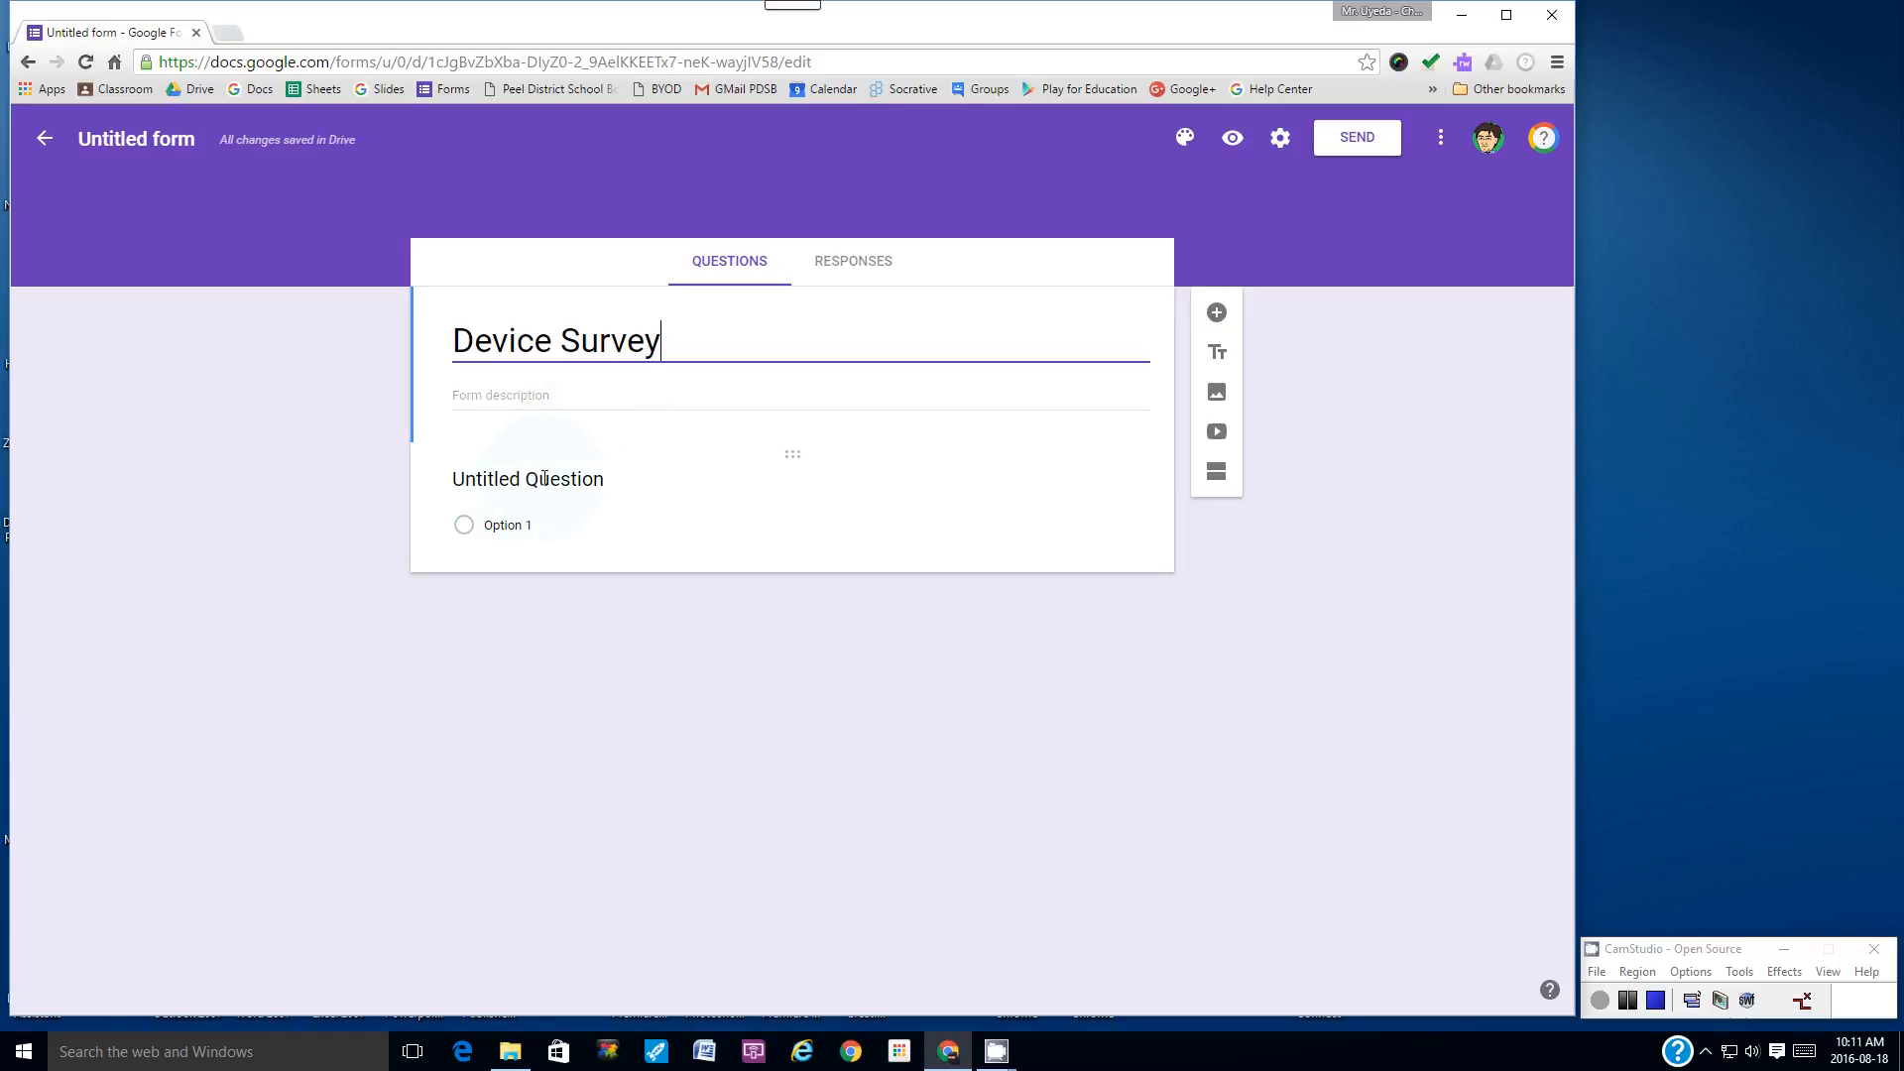
- Enter "Do you own your own device?" as the first question and change its answer type to Checkboxes
click(578, 481)
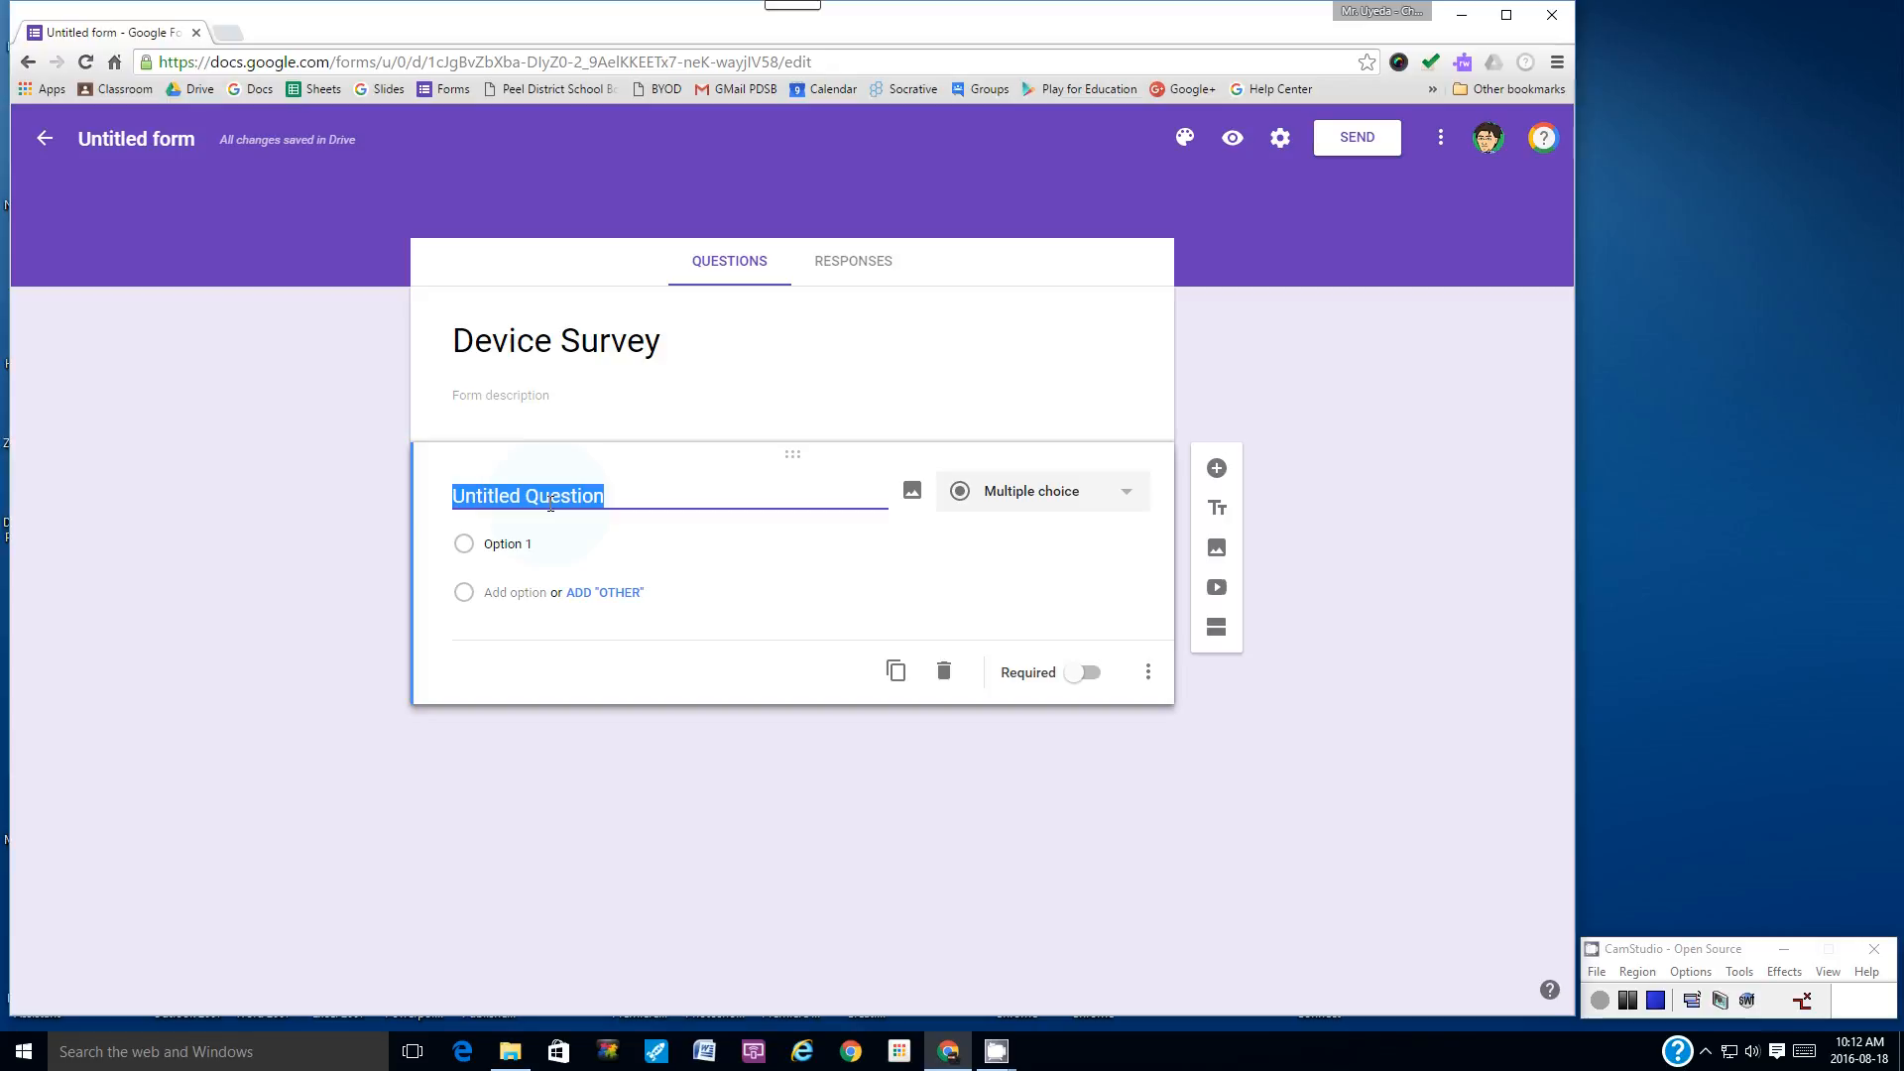
text(Do you own your own device)
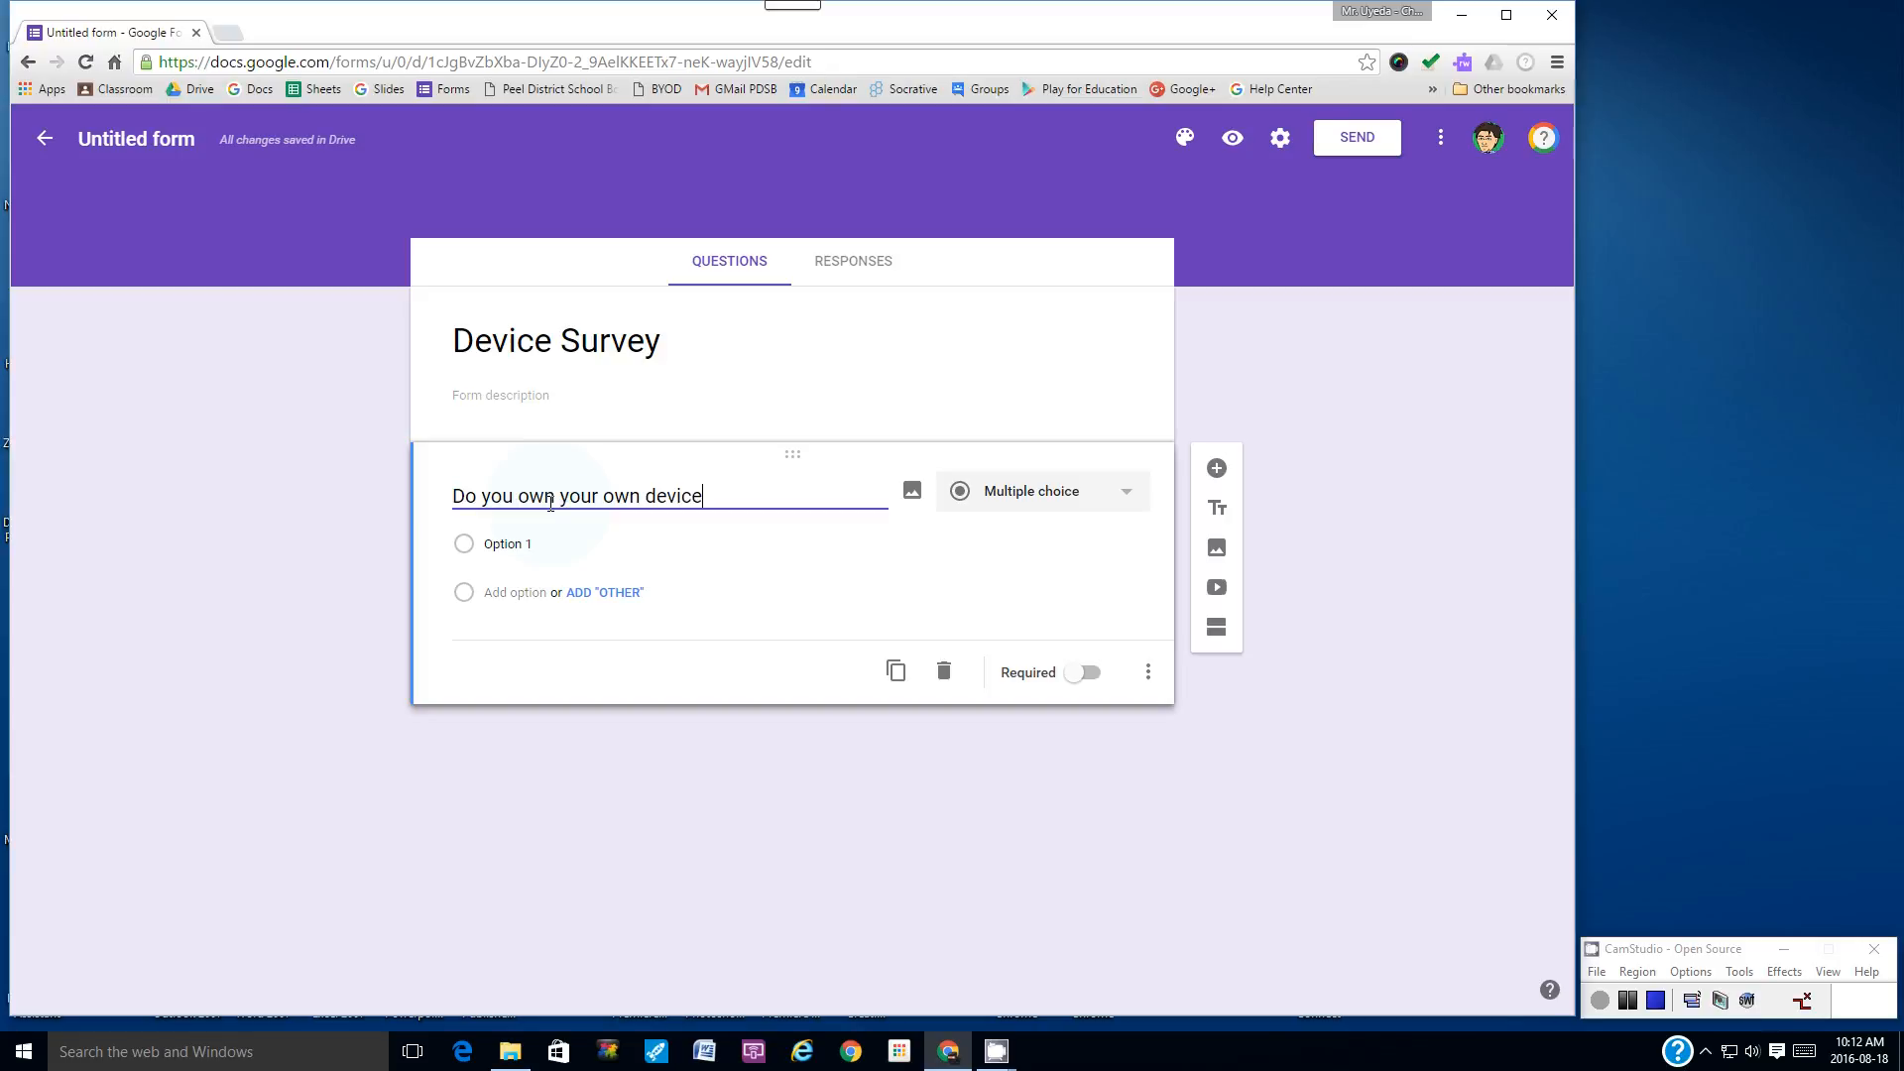
text(?)
click(1130, 496)
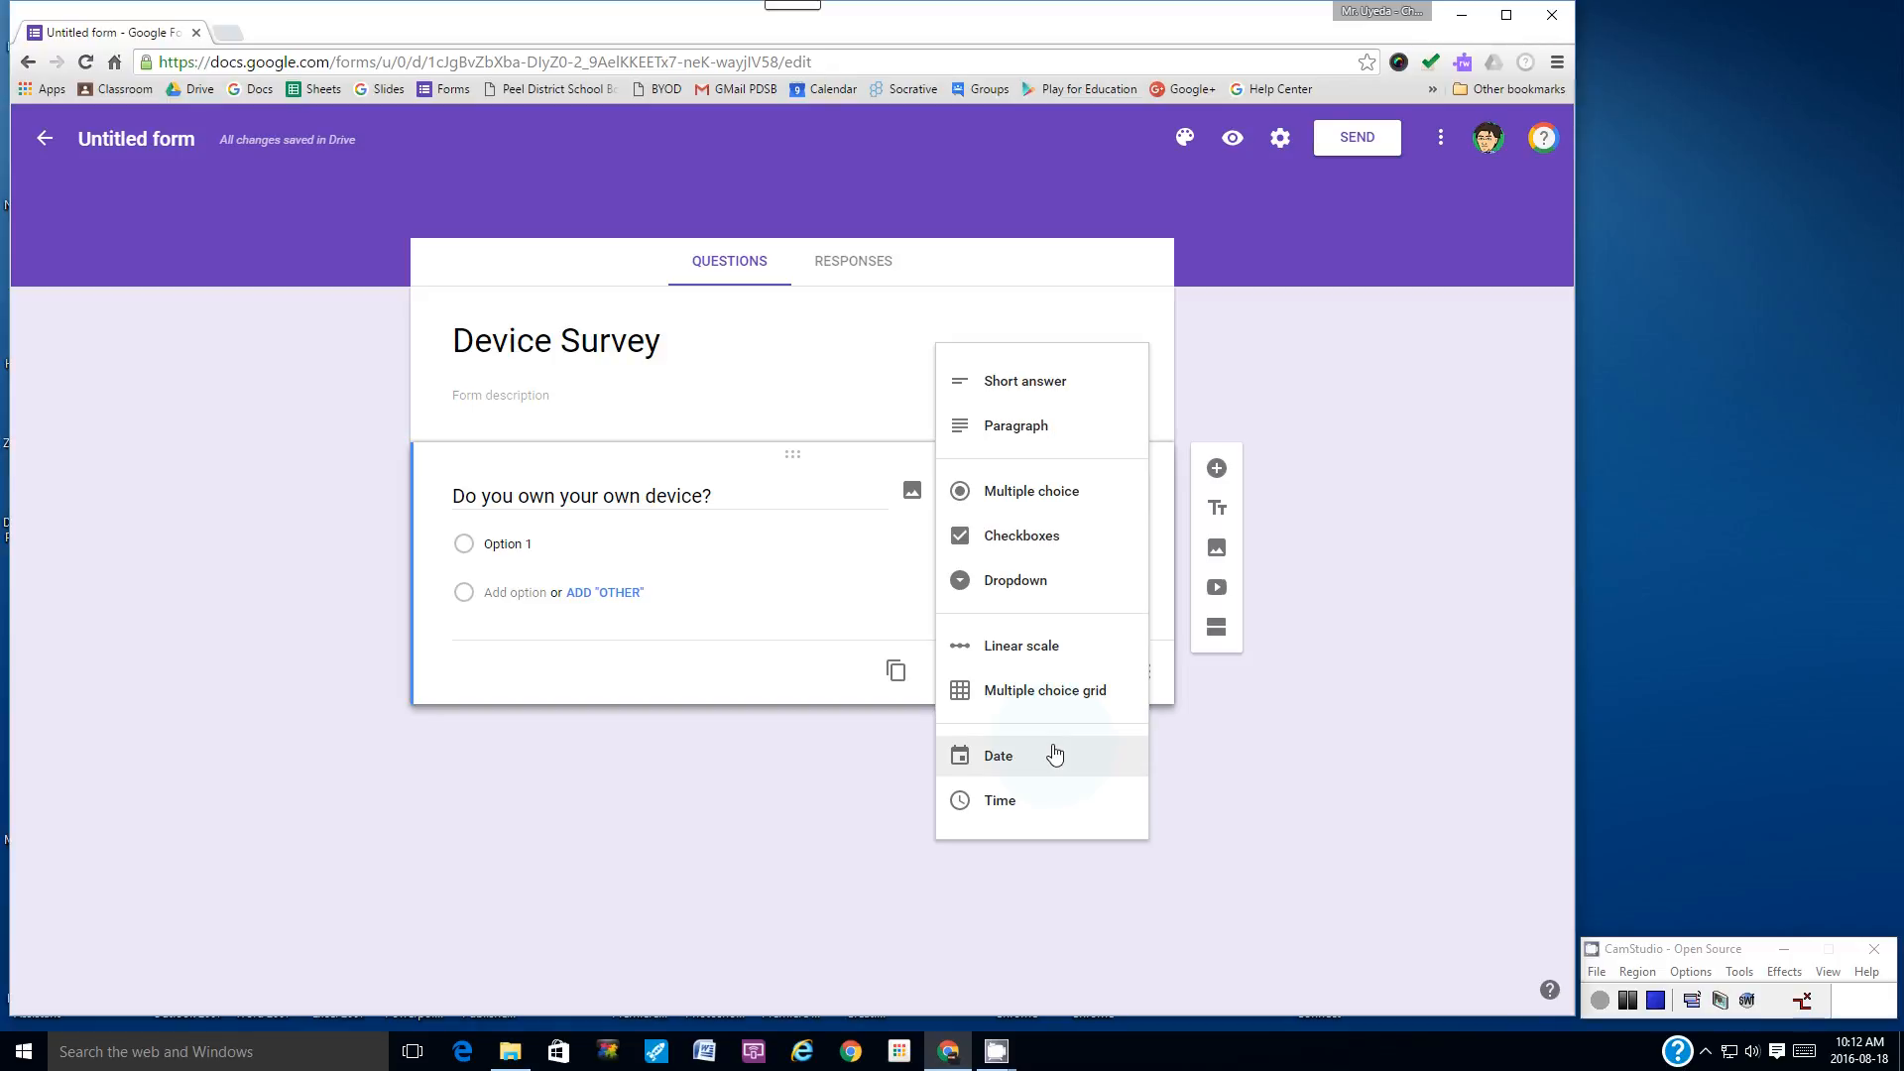
click(992, 546)
- Give the first question the answer options "Yes" and "No" and make it required
click(507, 543)
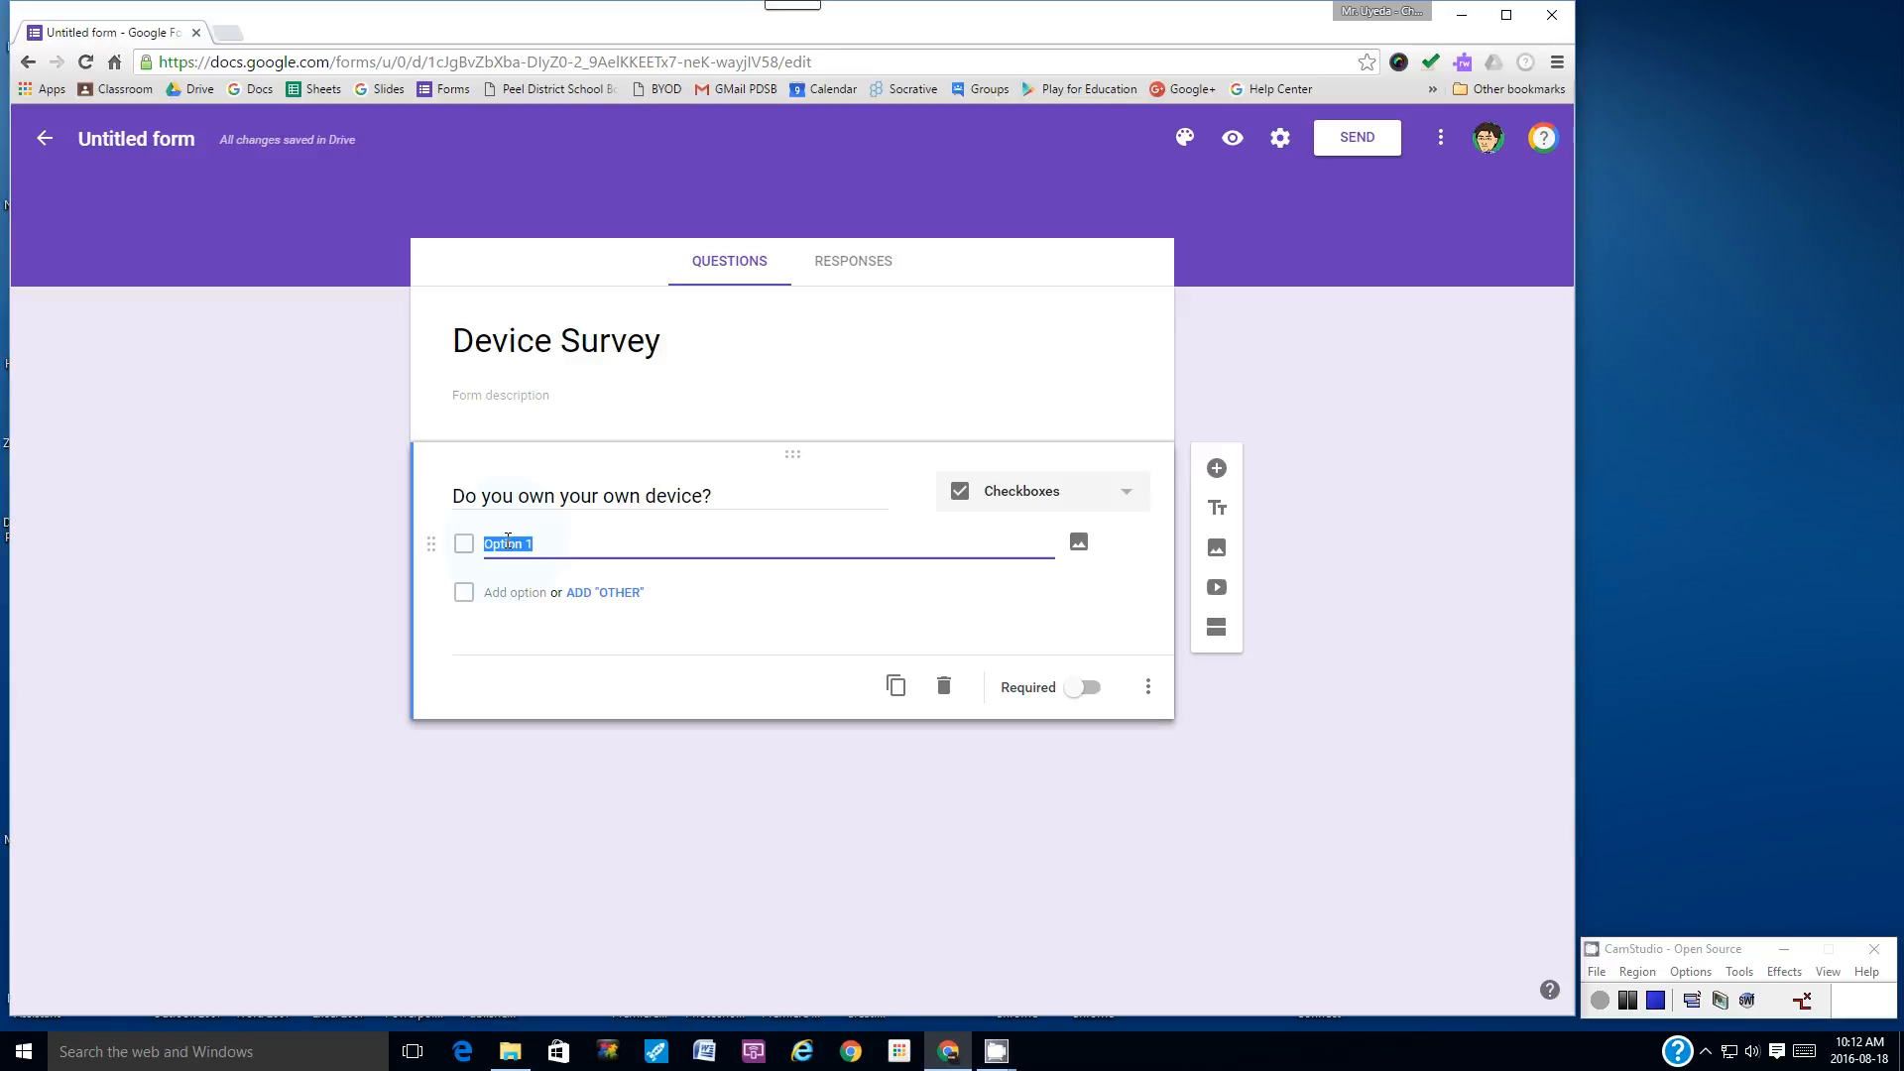
text(Yes)
click(504, 601)
text(No)
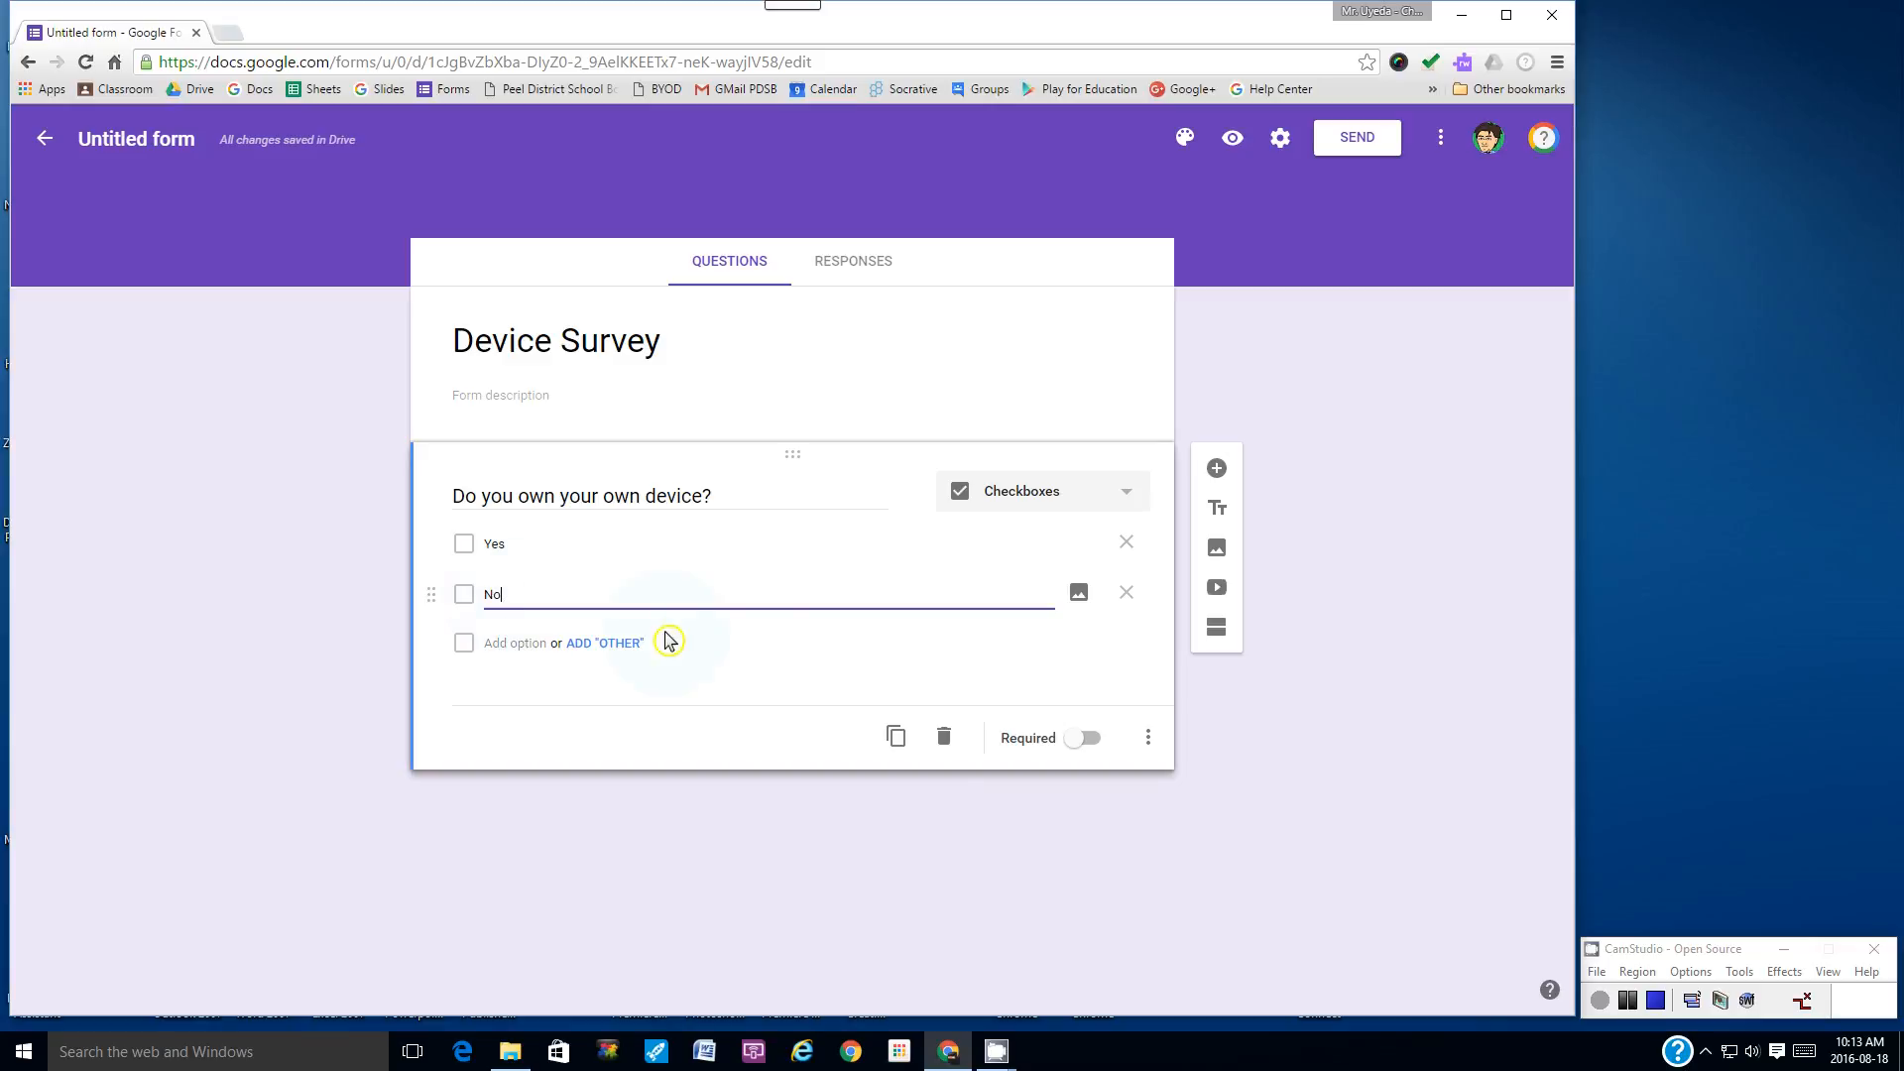
click(1096, 748)
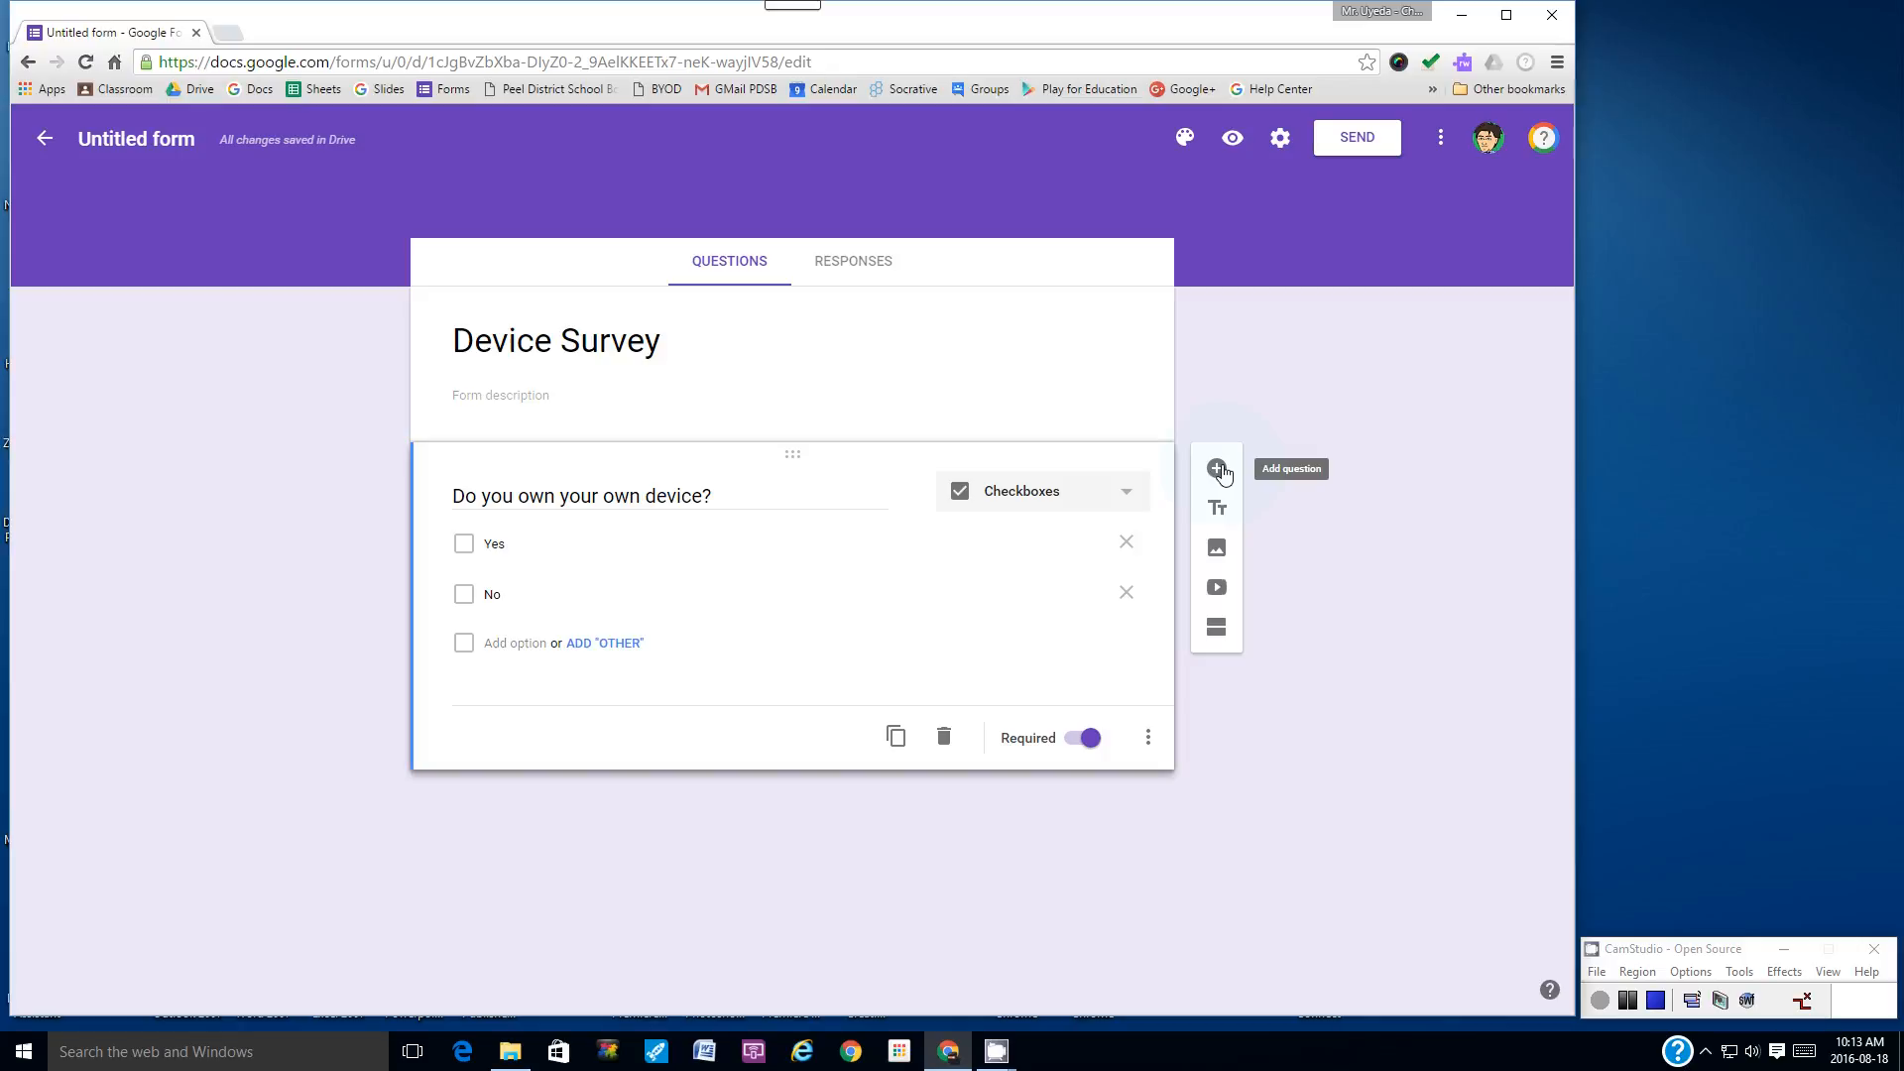
- Add a second question reading "What type of device is it?" with the Dropdown answer type
click(1218, 470)
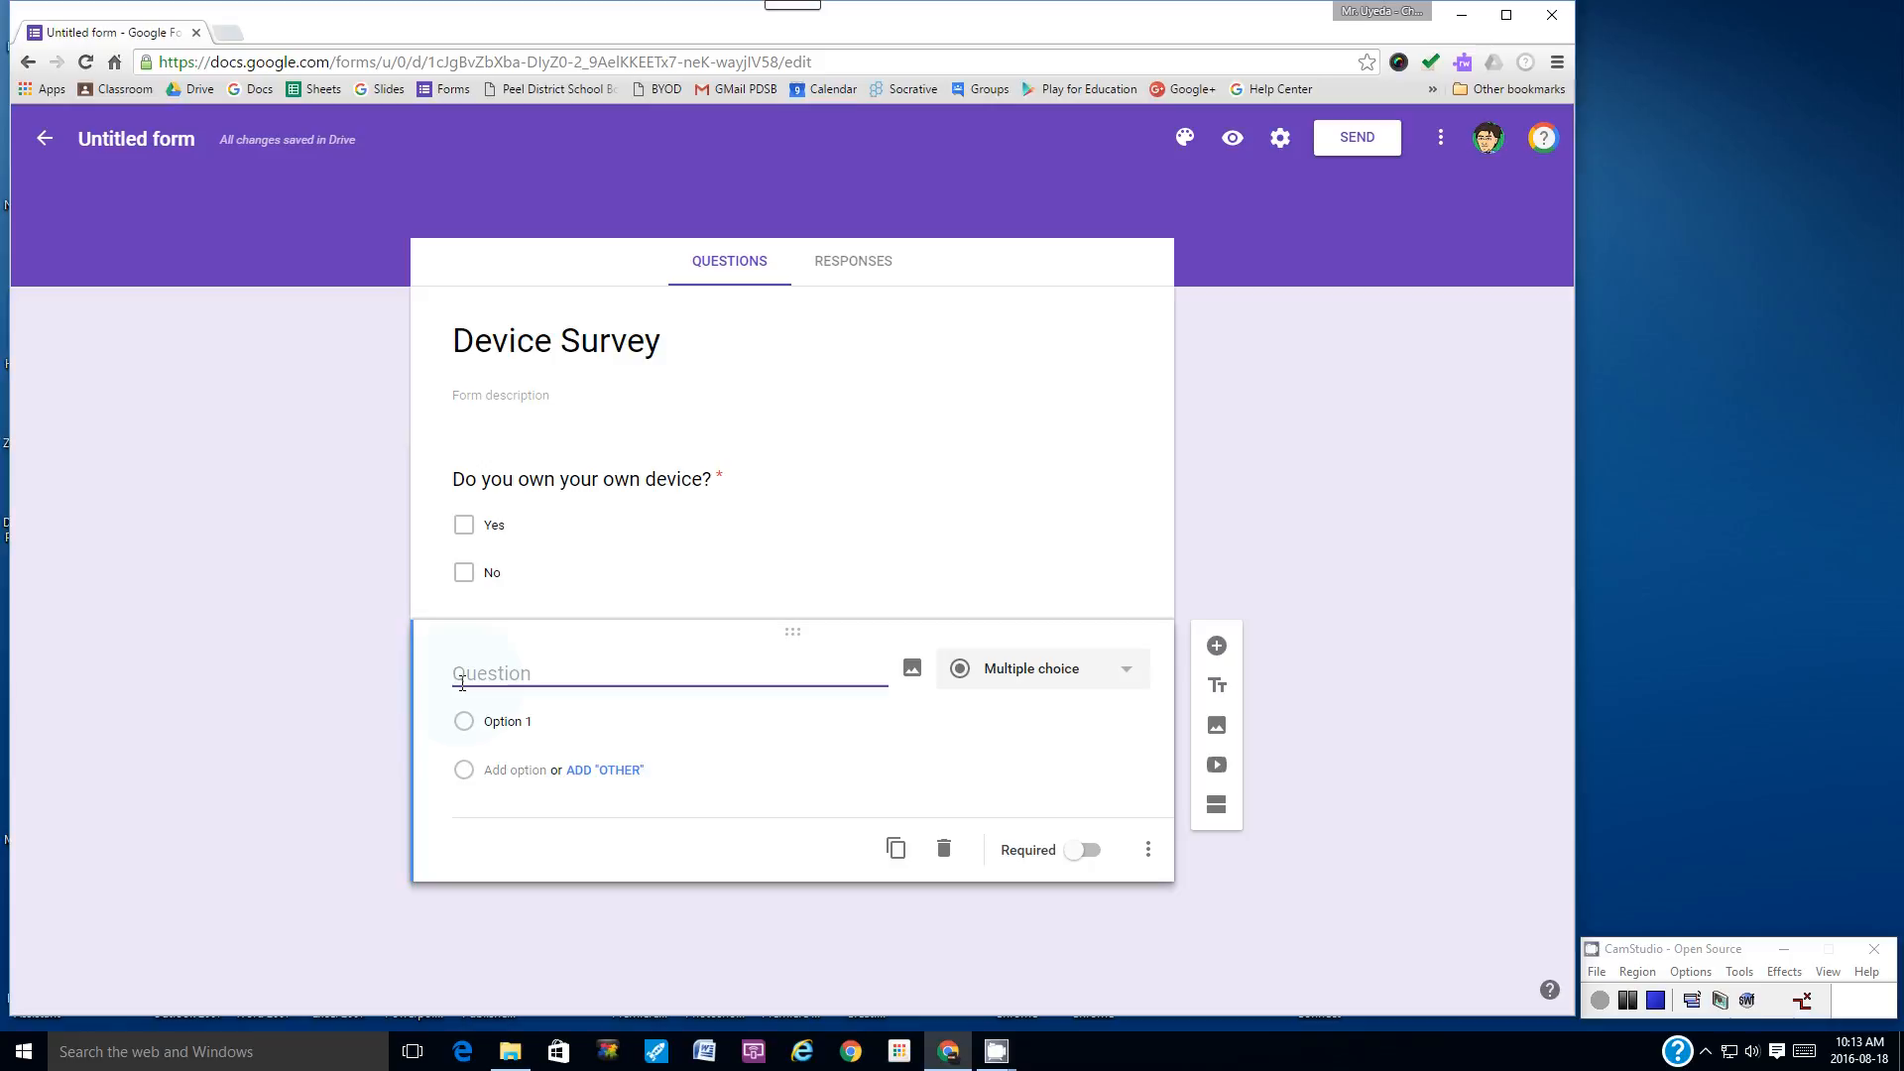
click(630, 607)
text(What type)
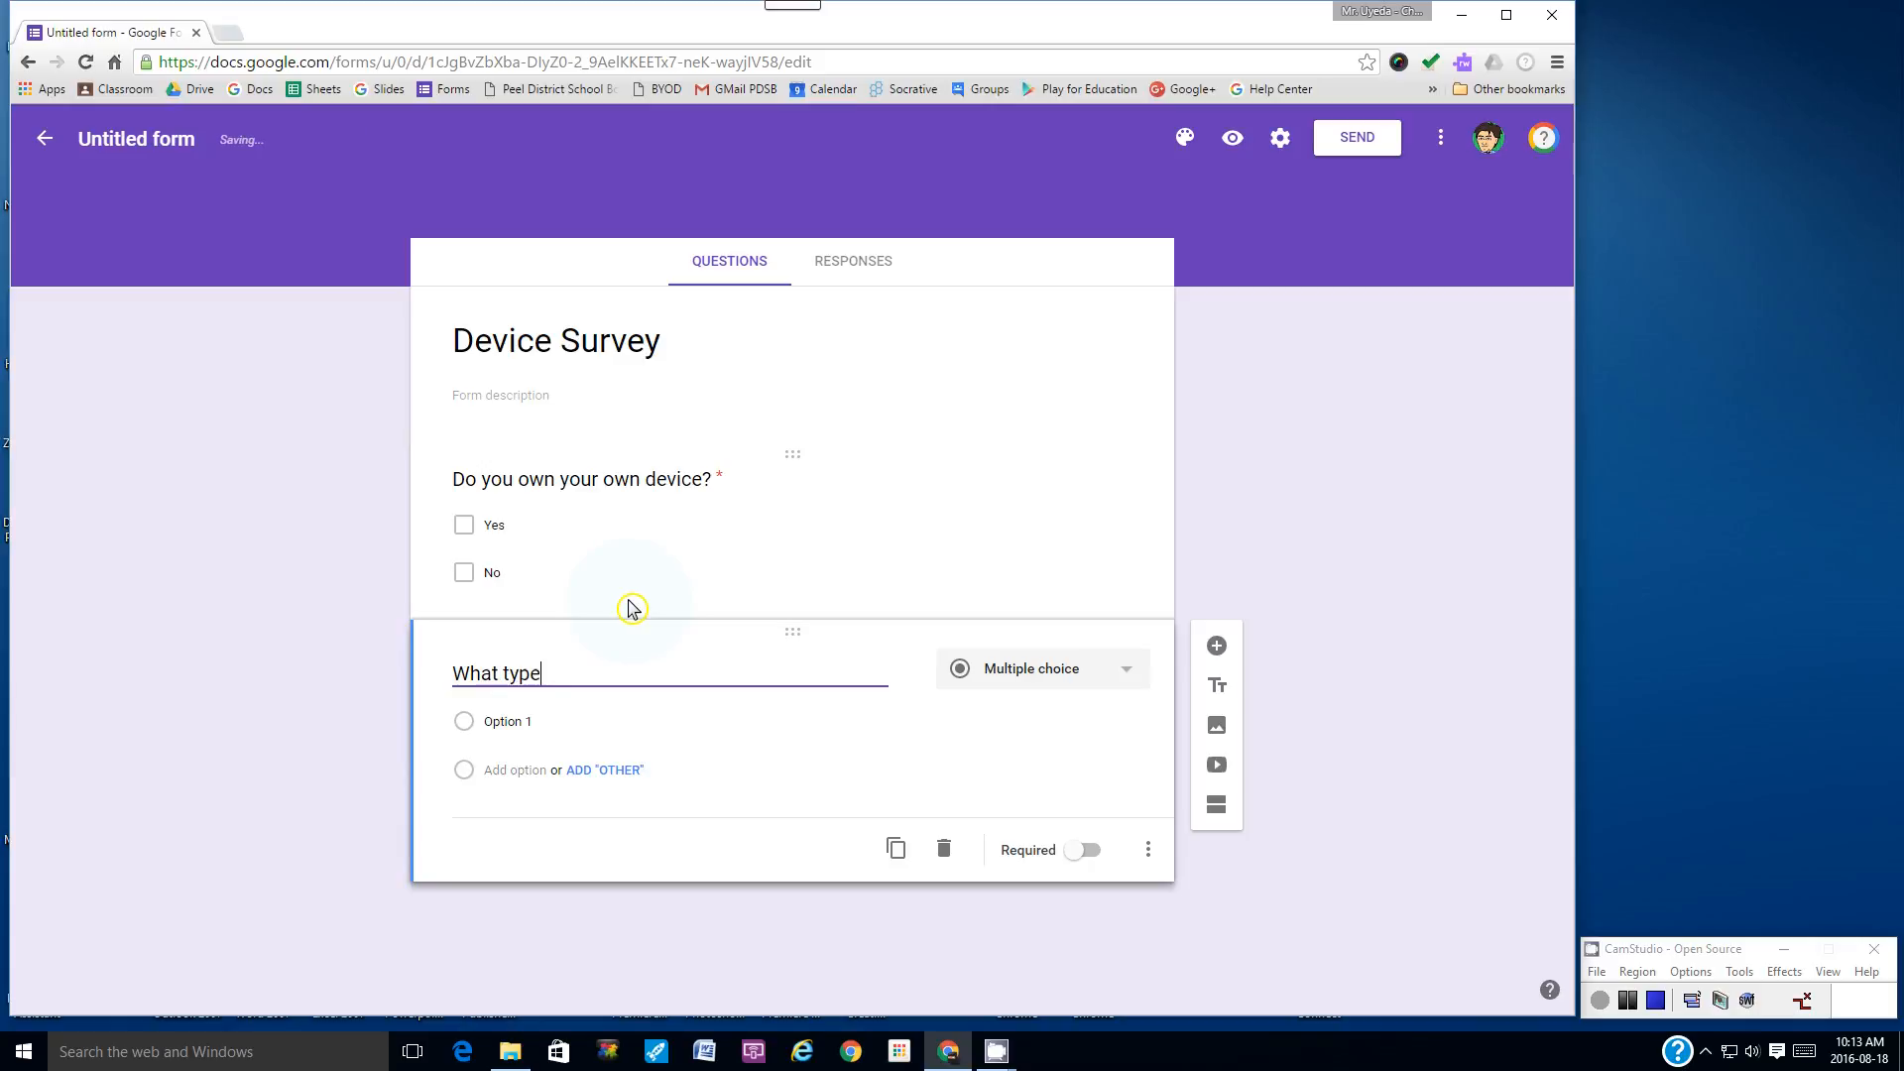
text( of device is it?)
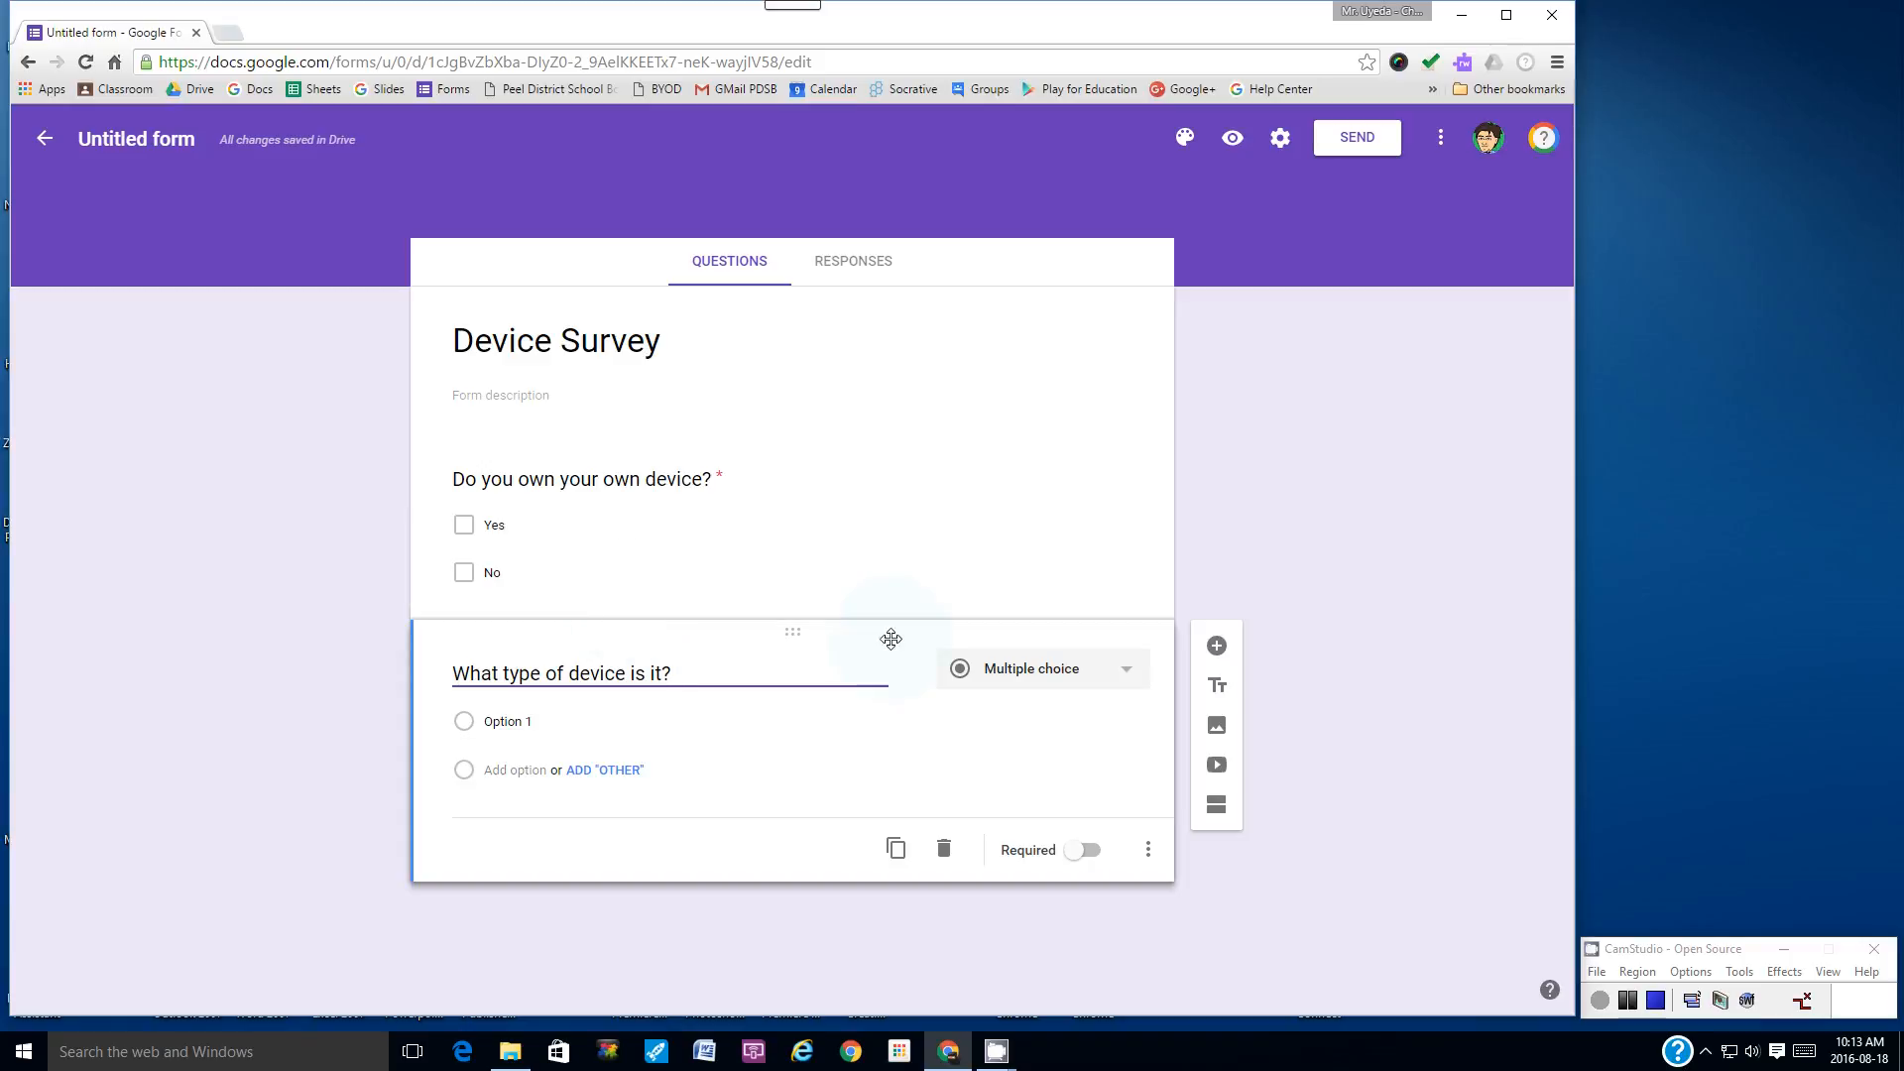
click(1128, 677)
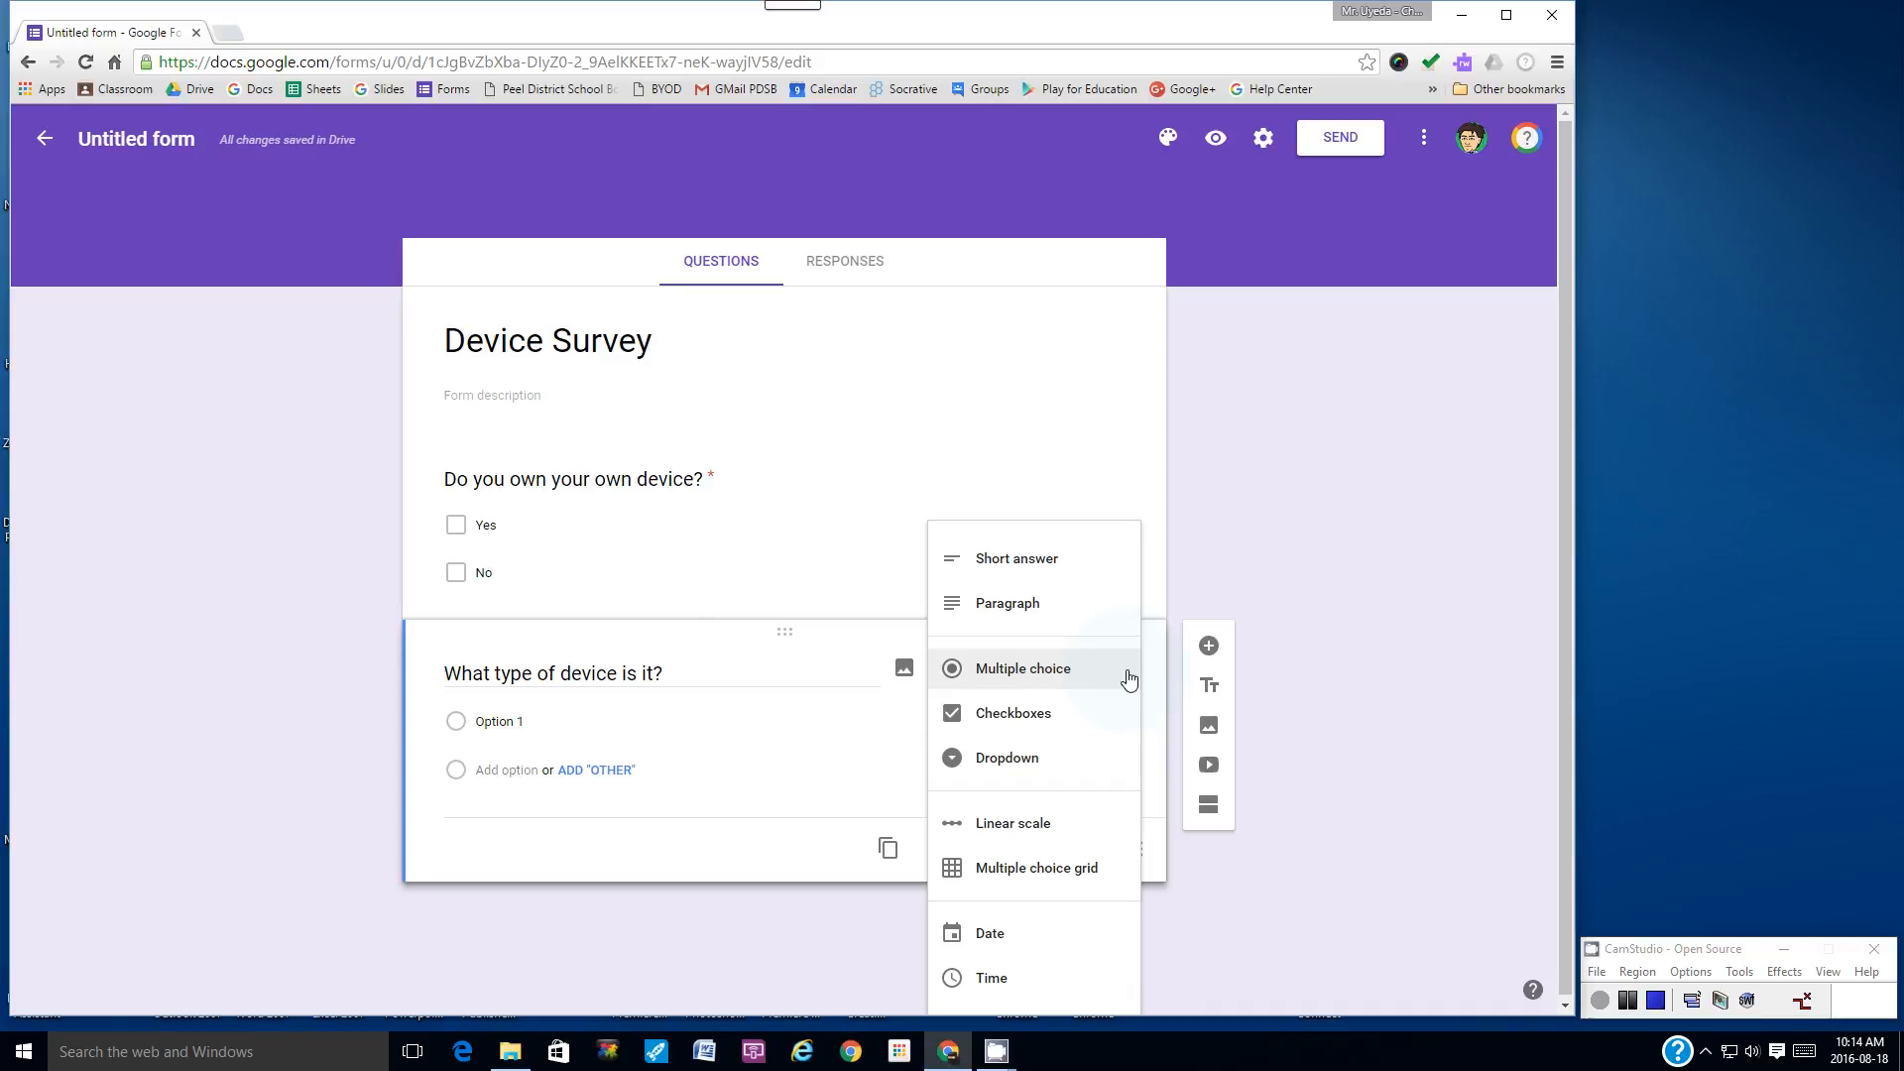
click(973, 764)
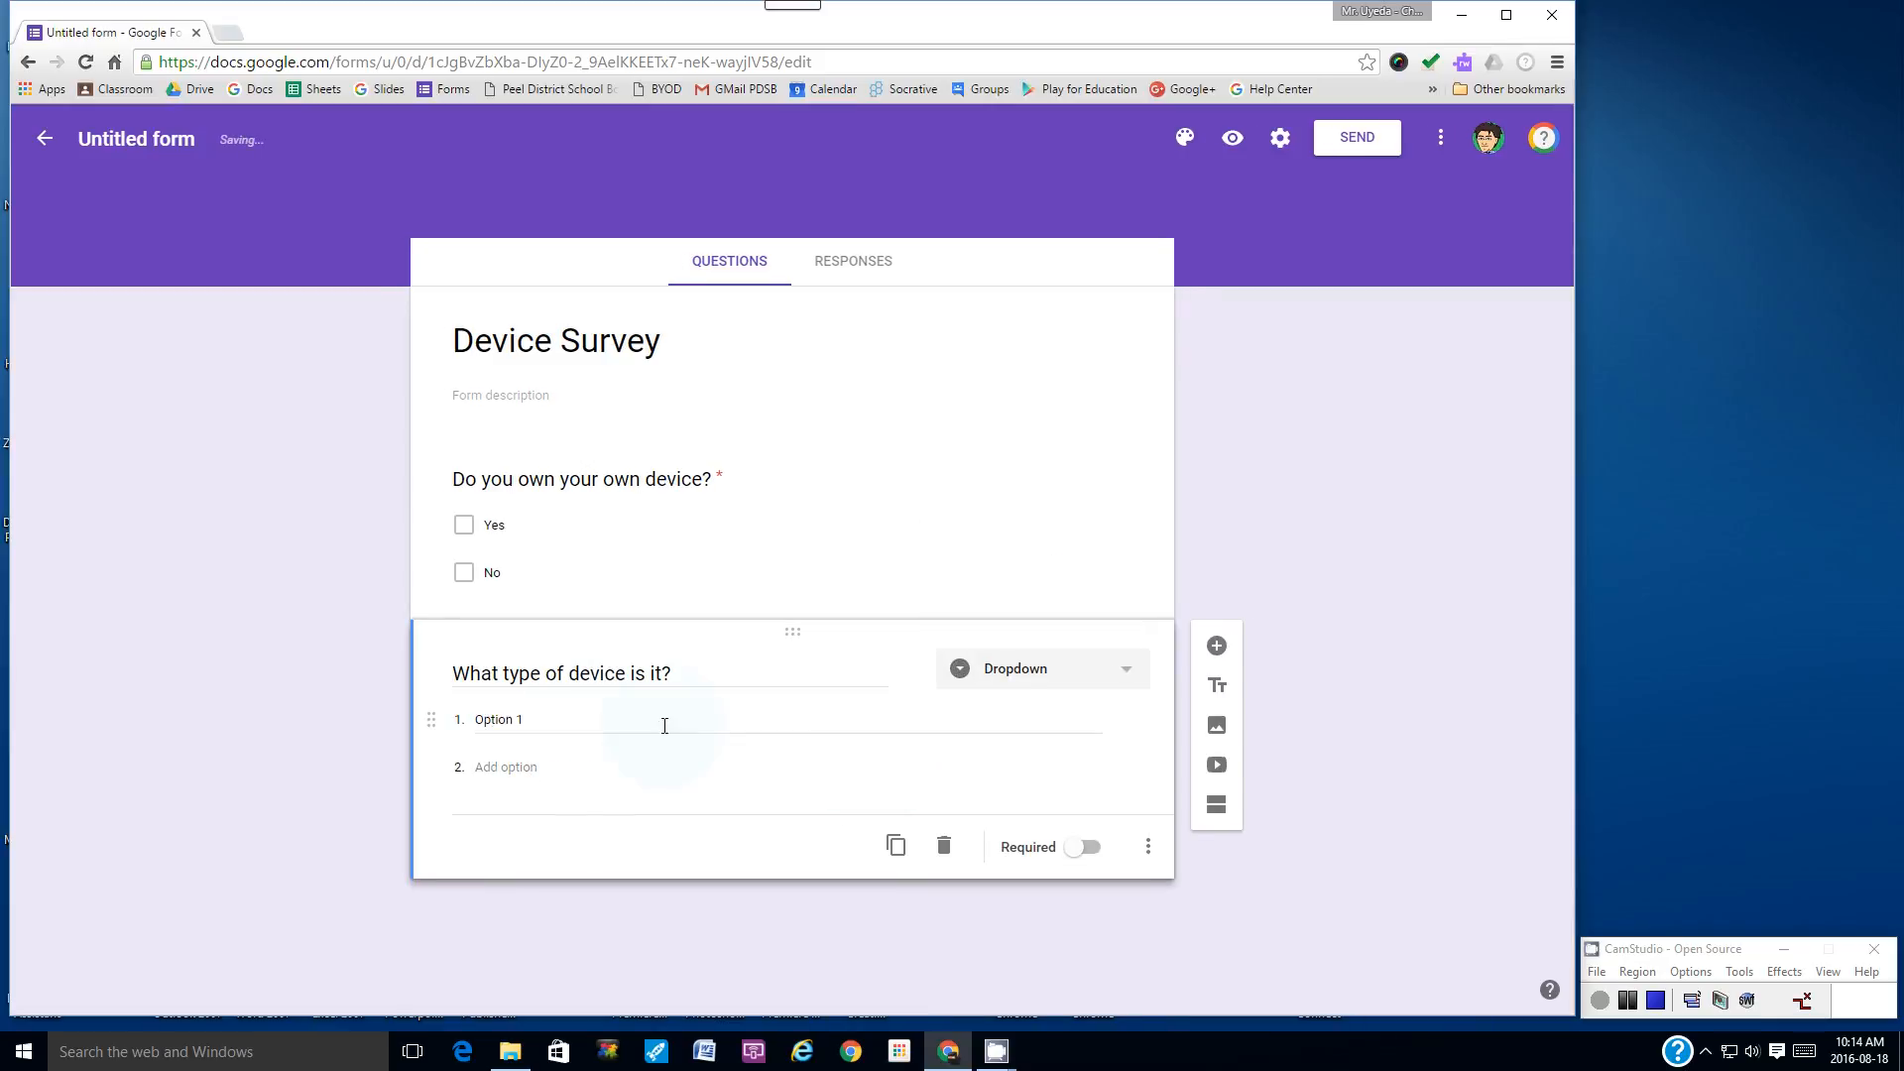
- Enter "Smart phone", "Tablet" and "Laptop" as the first three dropdown options of the device type question
click(501, 723)
text(Smart phone)
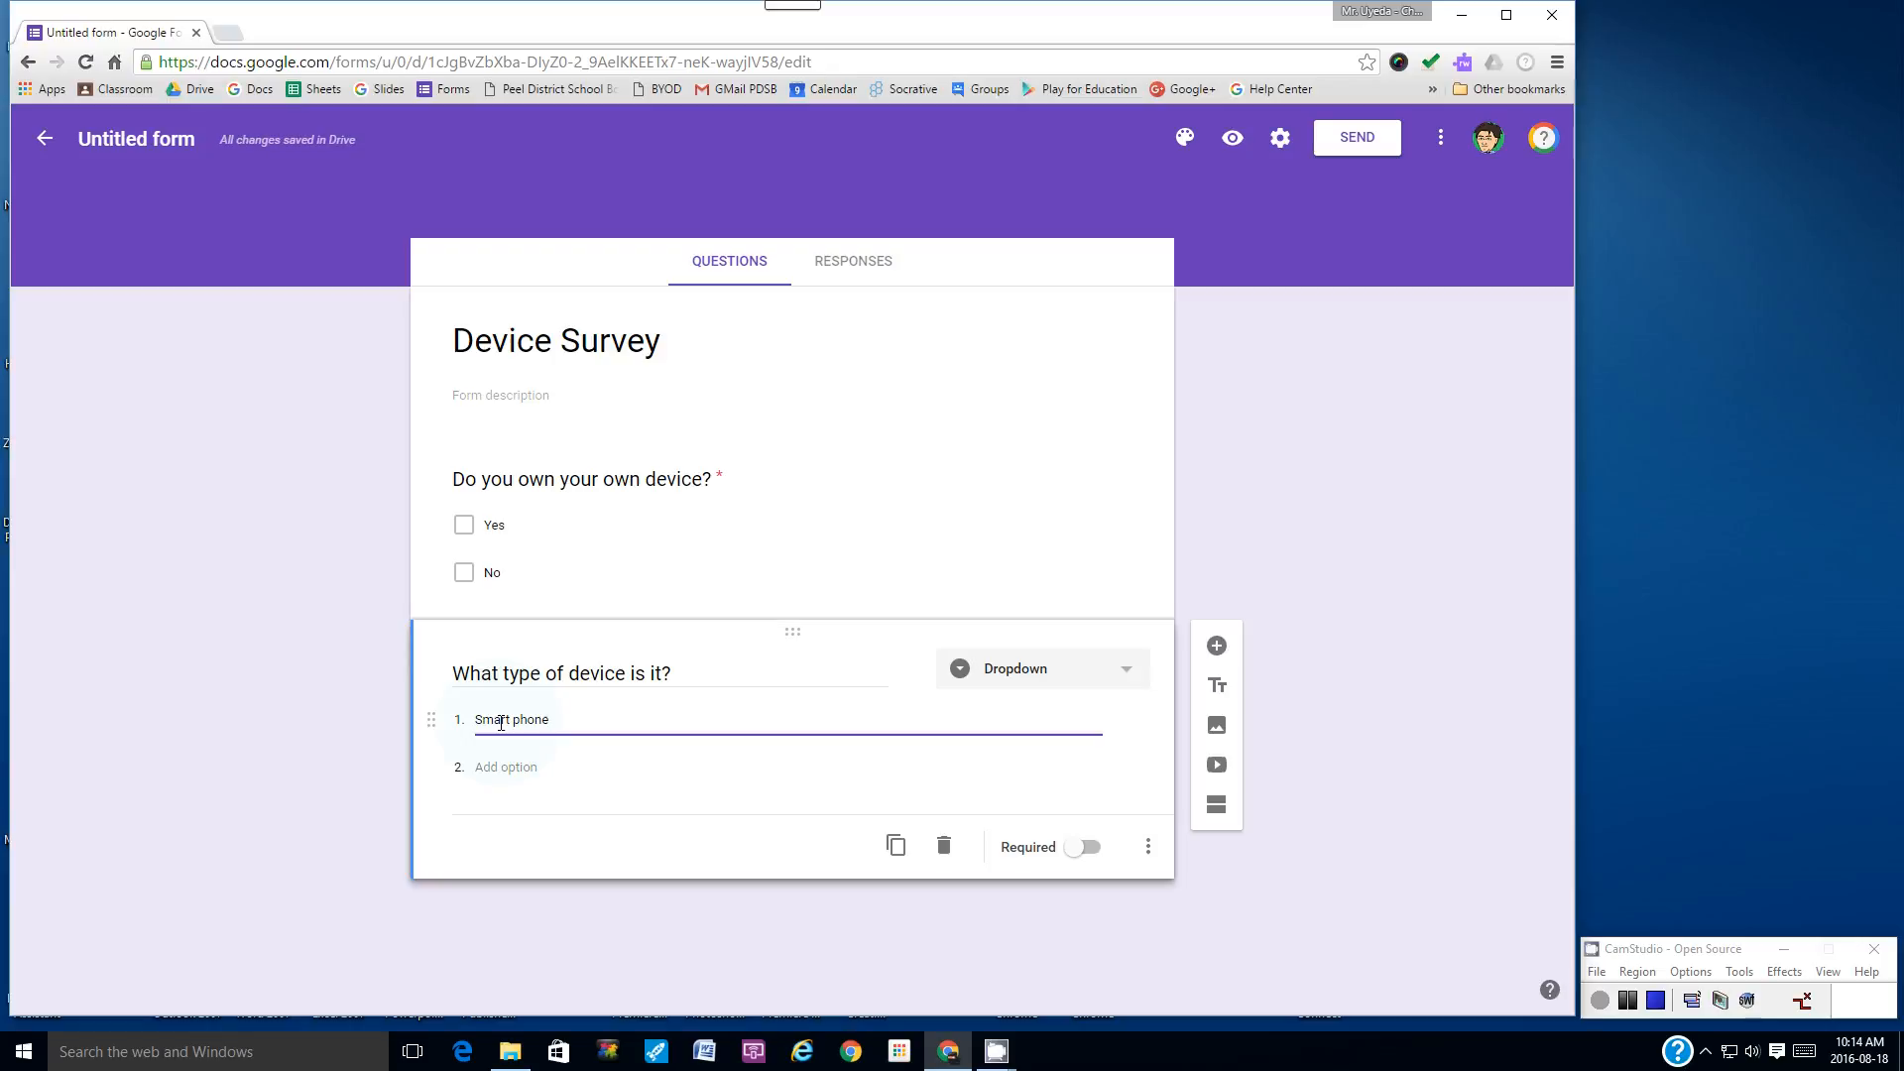
click(505, 771)
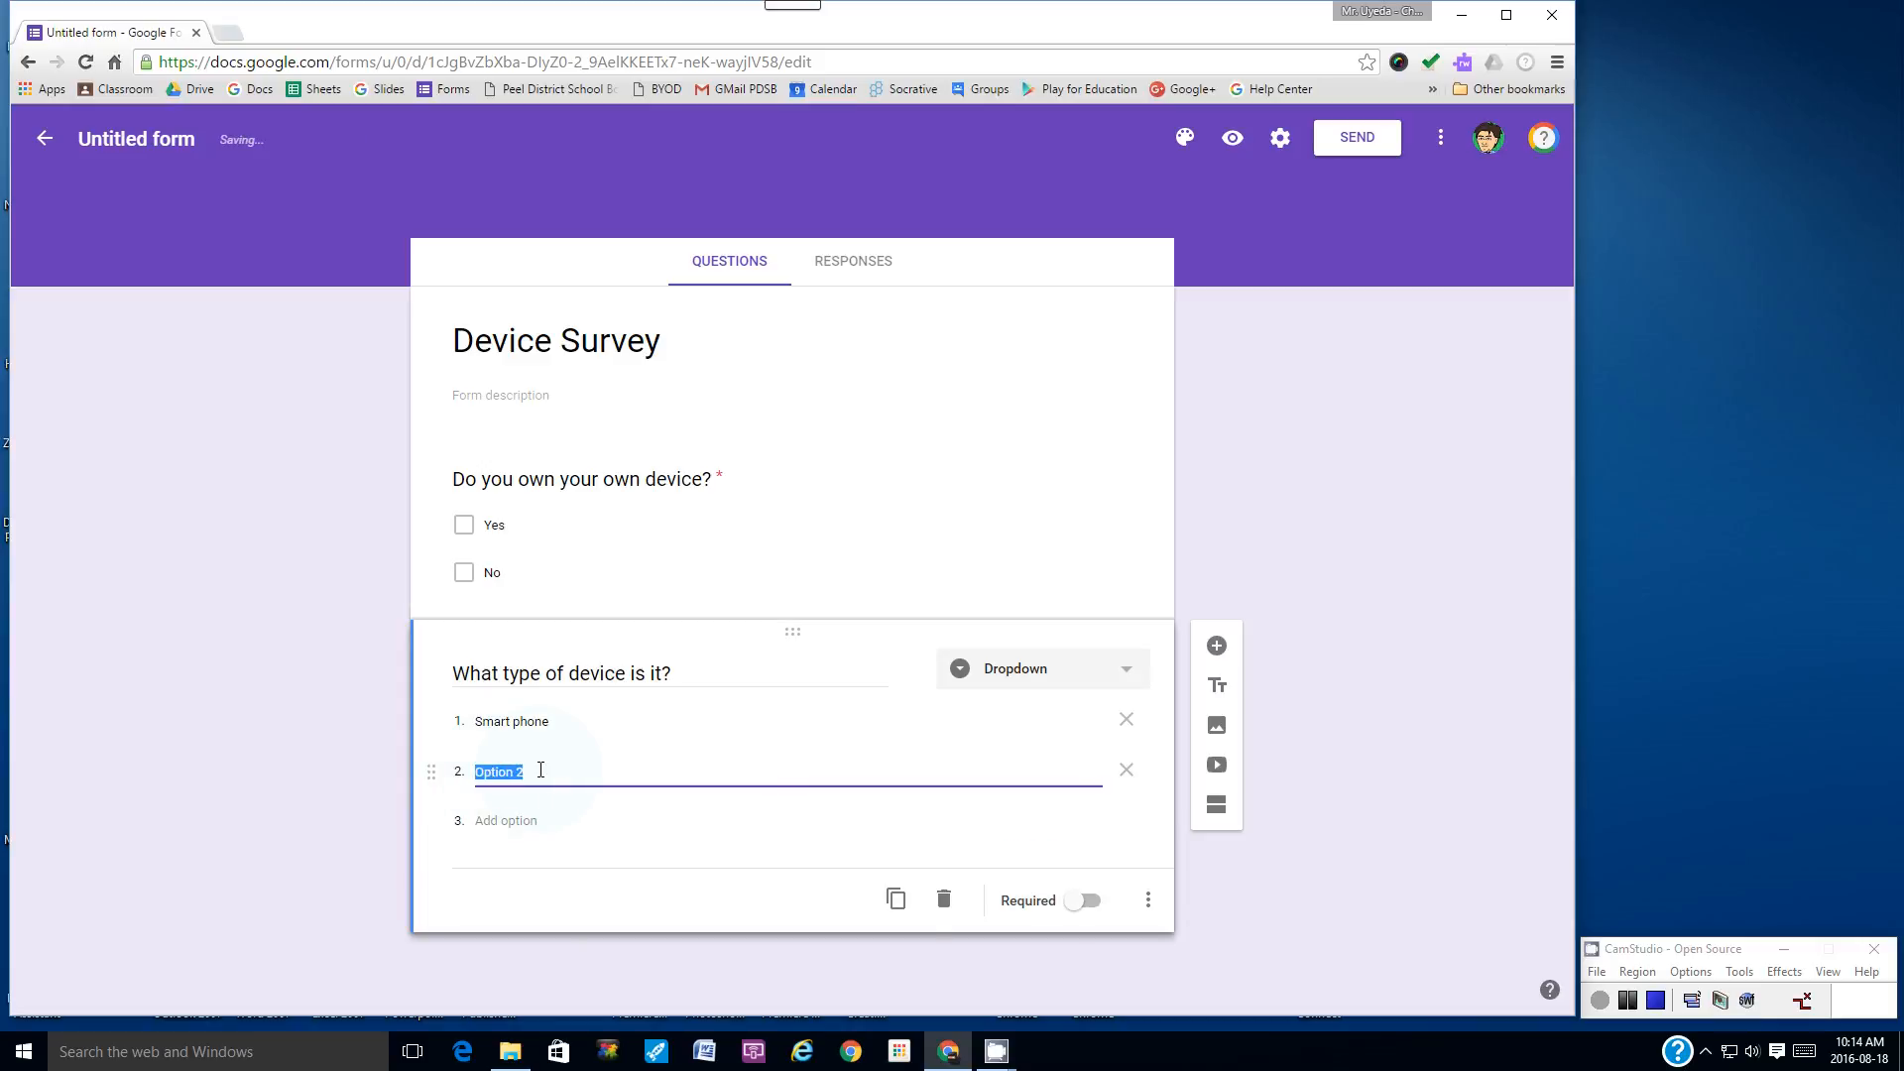
text(Tablet)
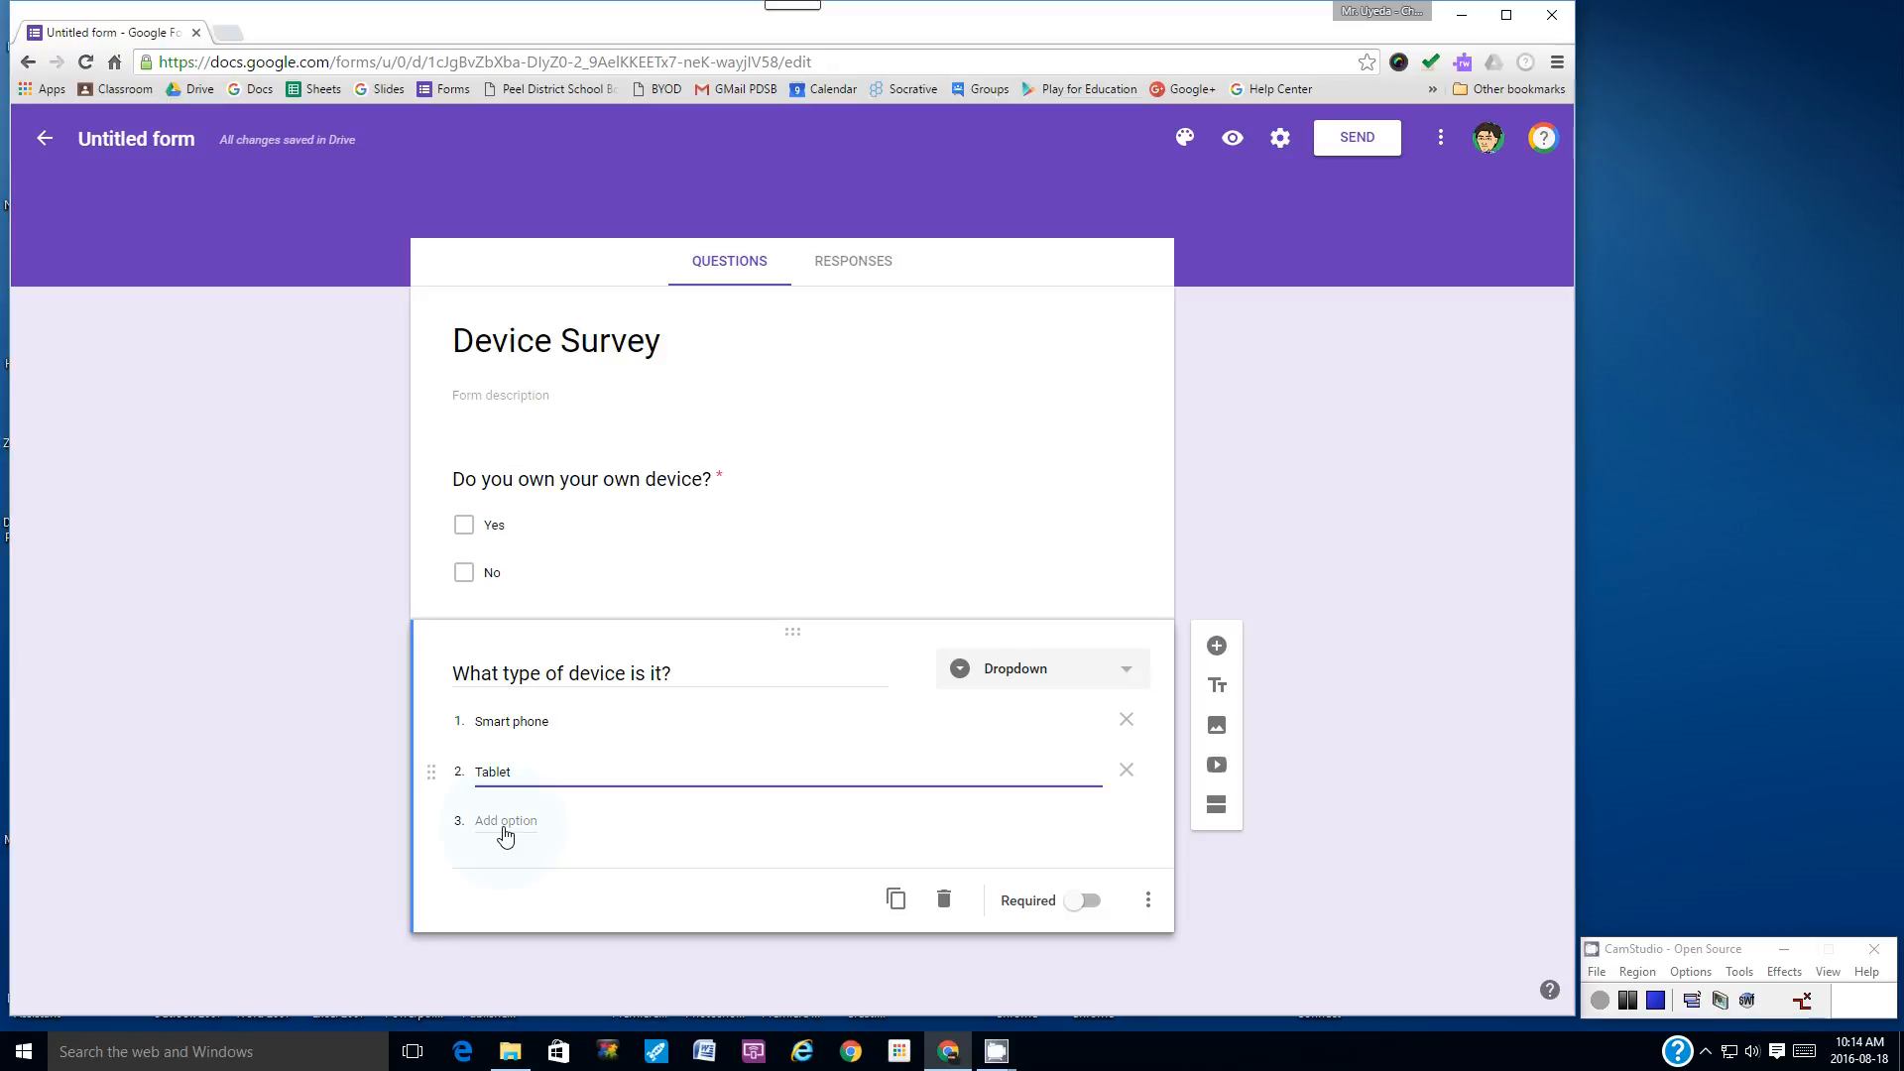
click(505, 836)
text(Lapt)
key(BackSpace)
text(aptop)
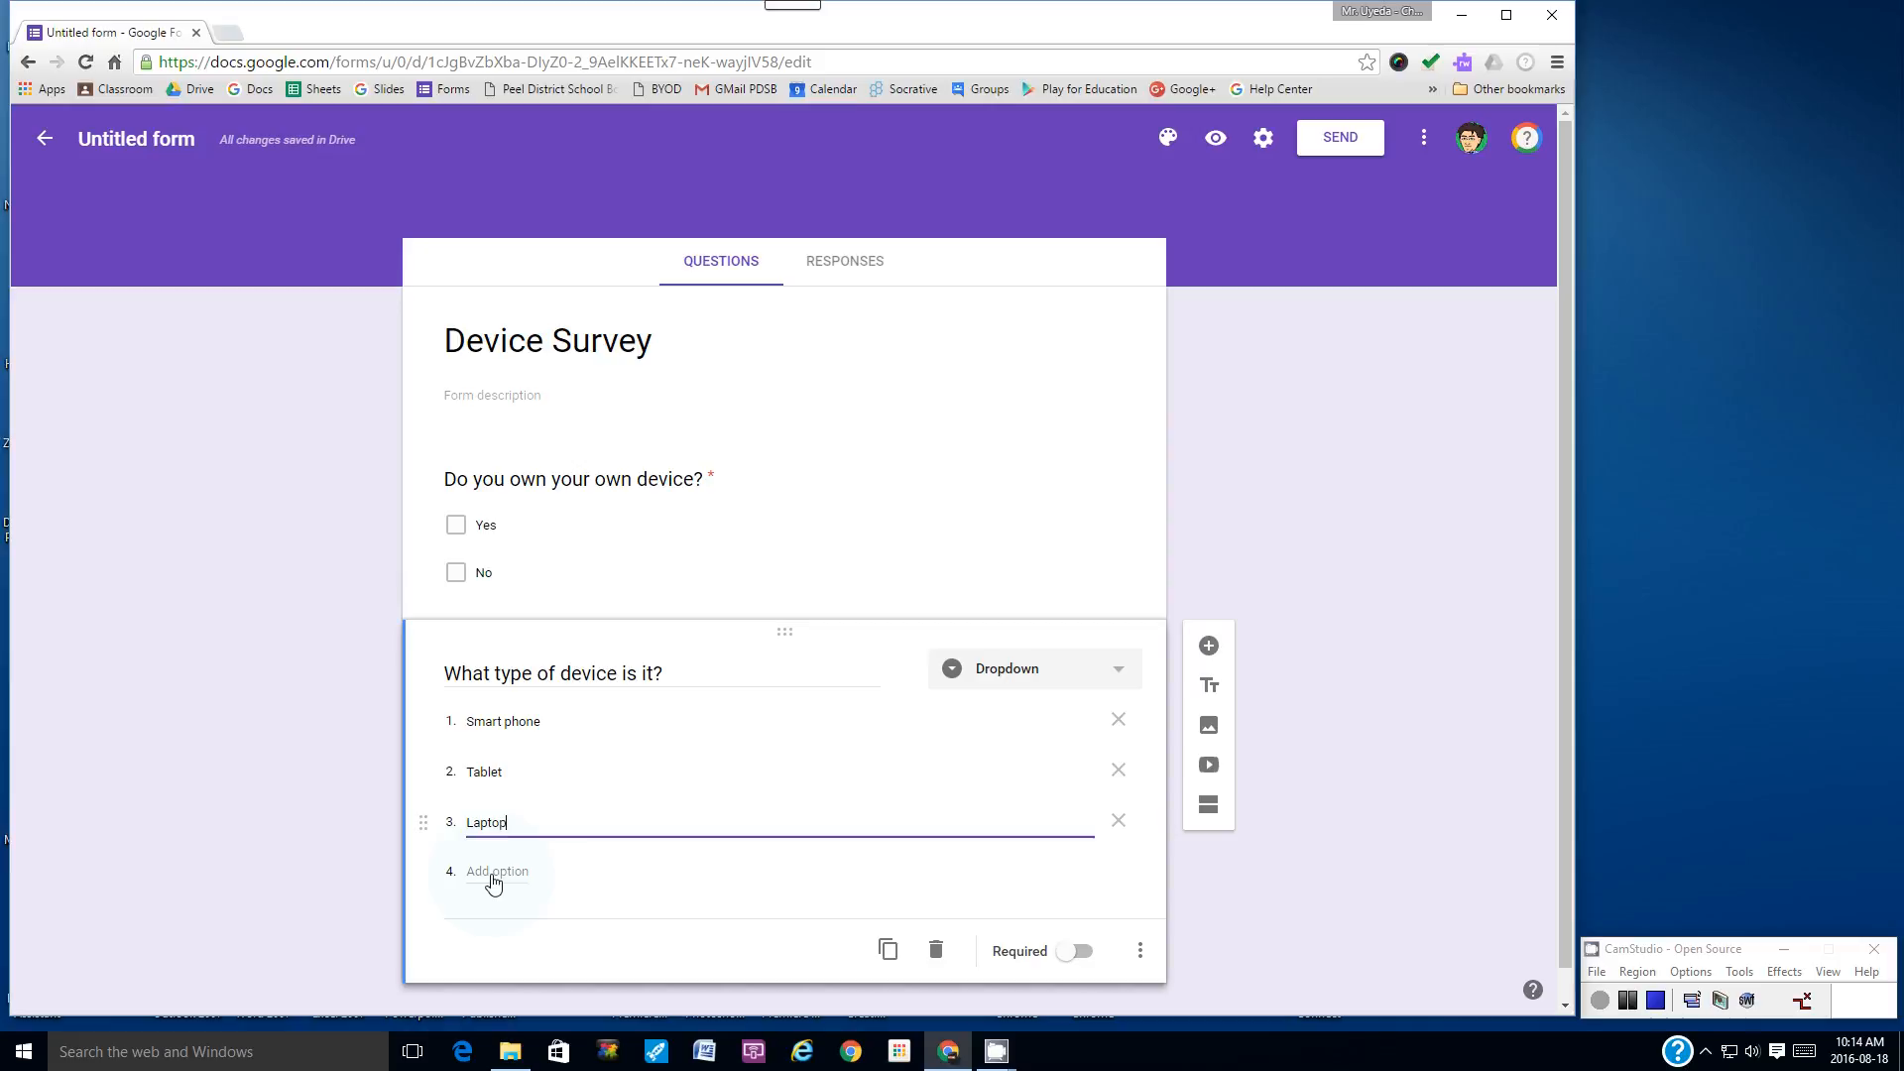
- Add "iPod Touch", "Chromebook" and "Netbook" as options four to six of the device type question
click(494, 873)
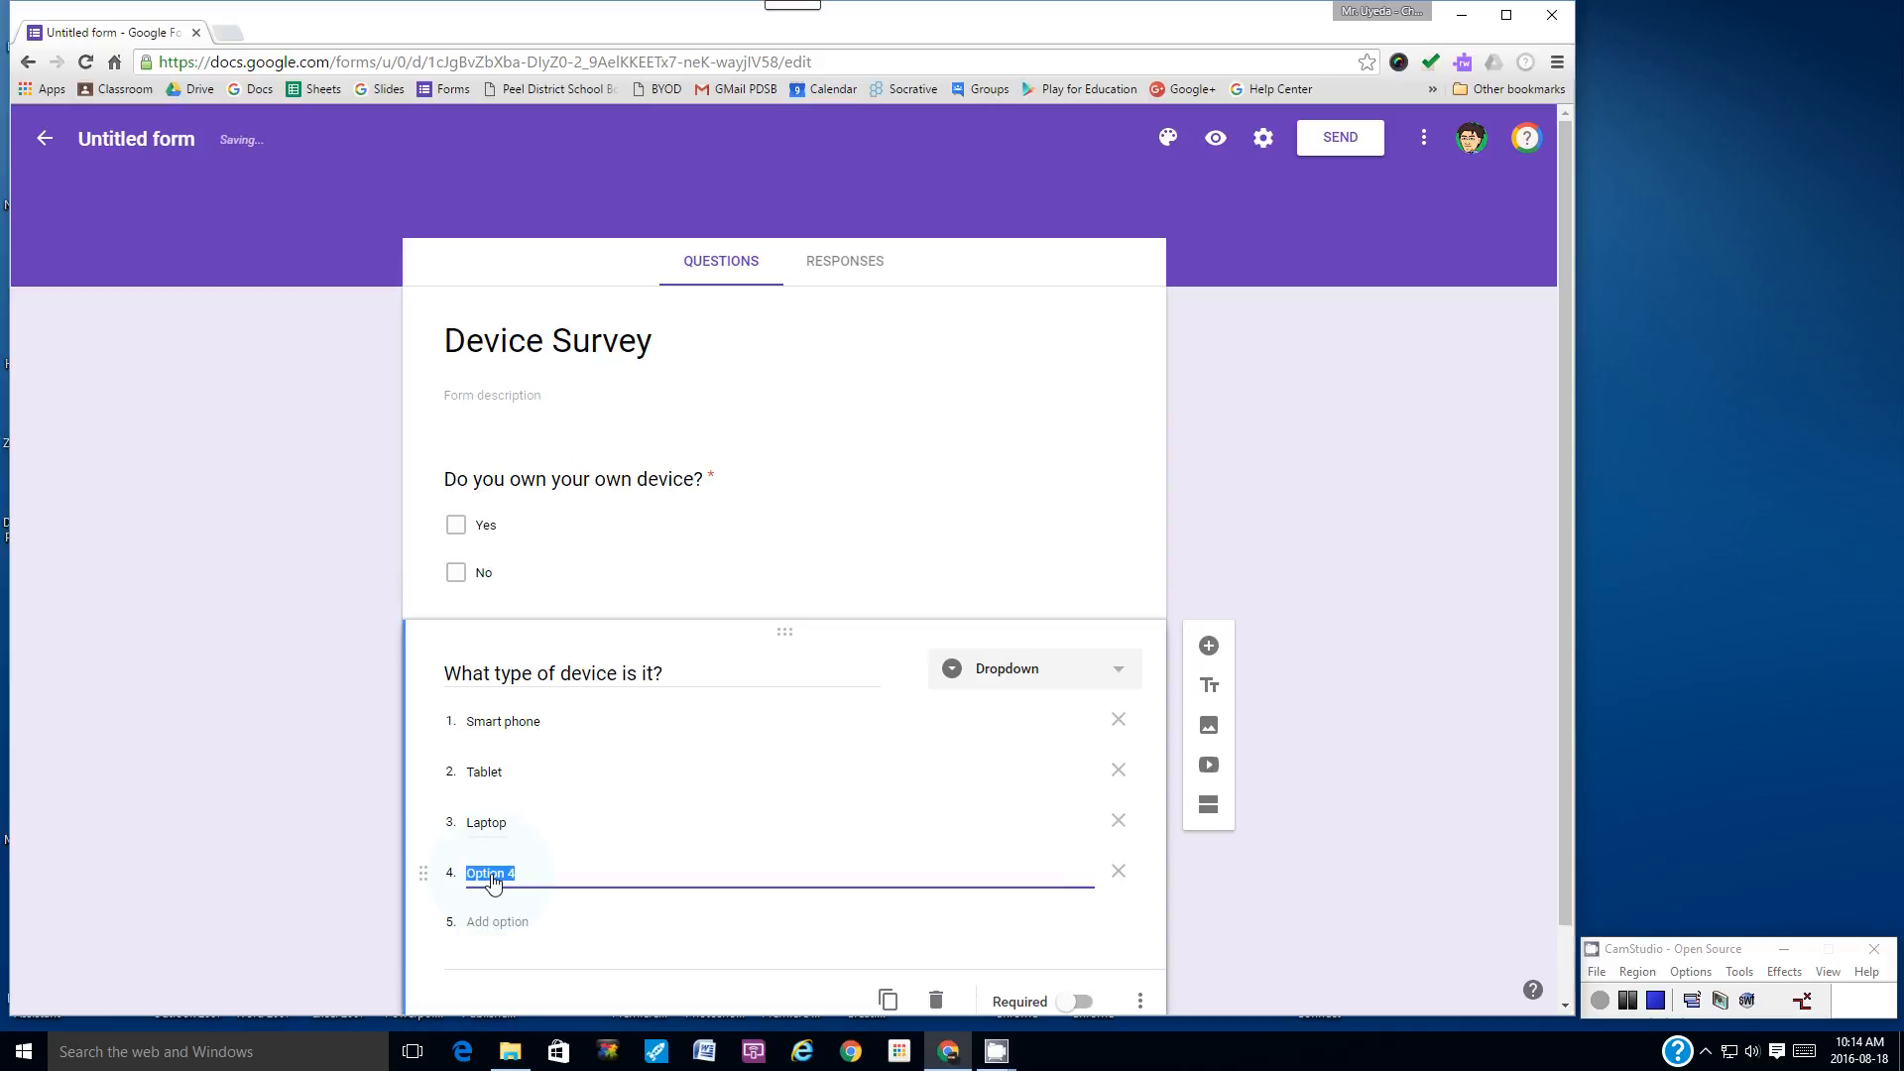
text(iPod Touch)
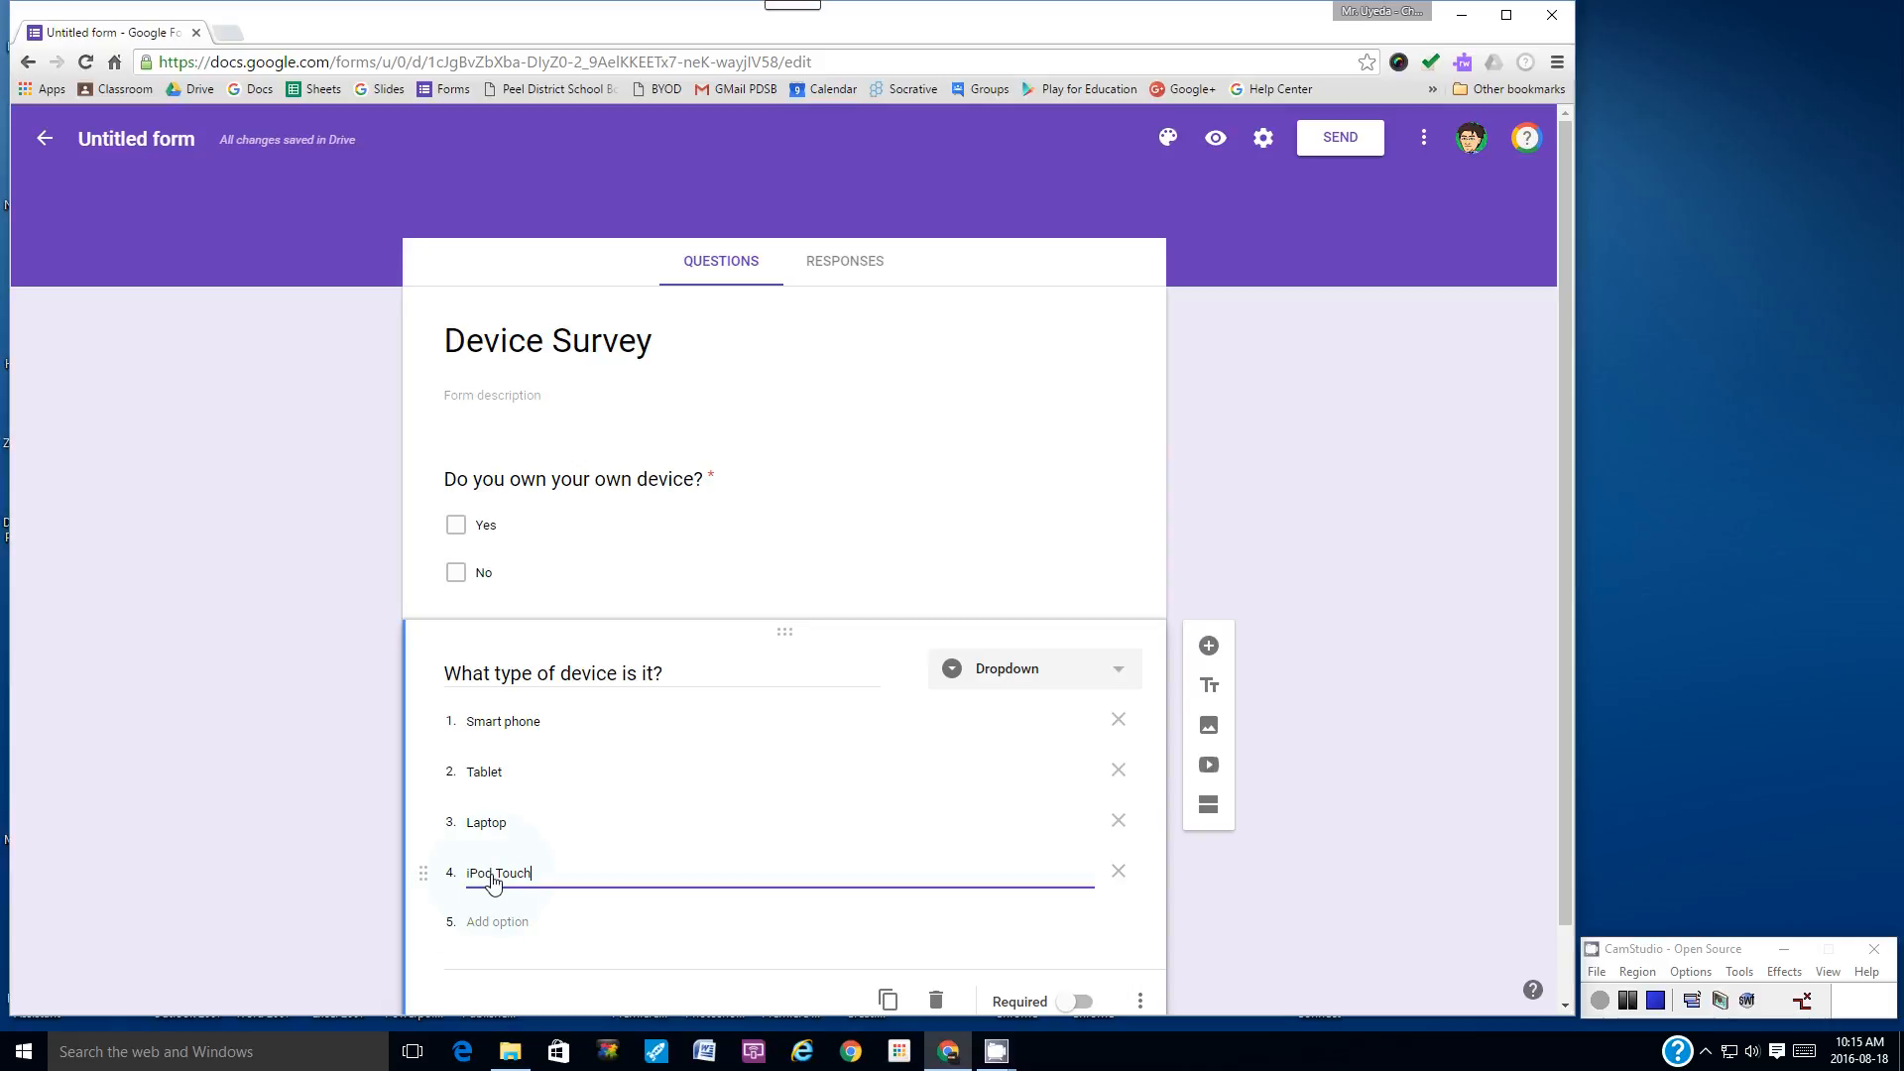
click(489, 928)
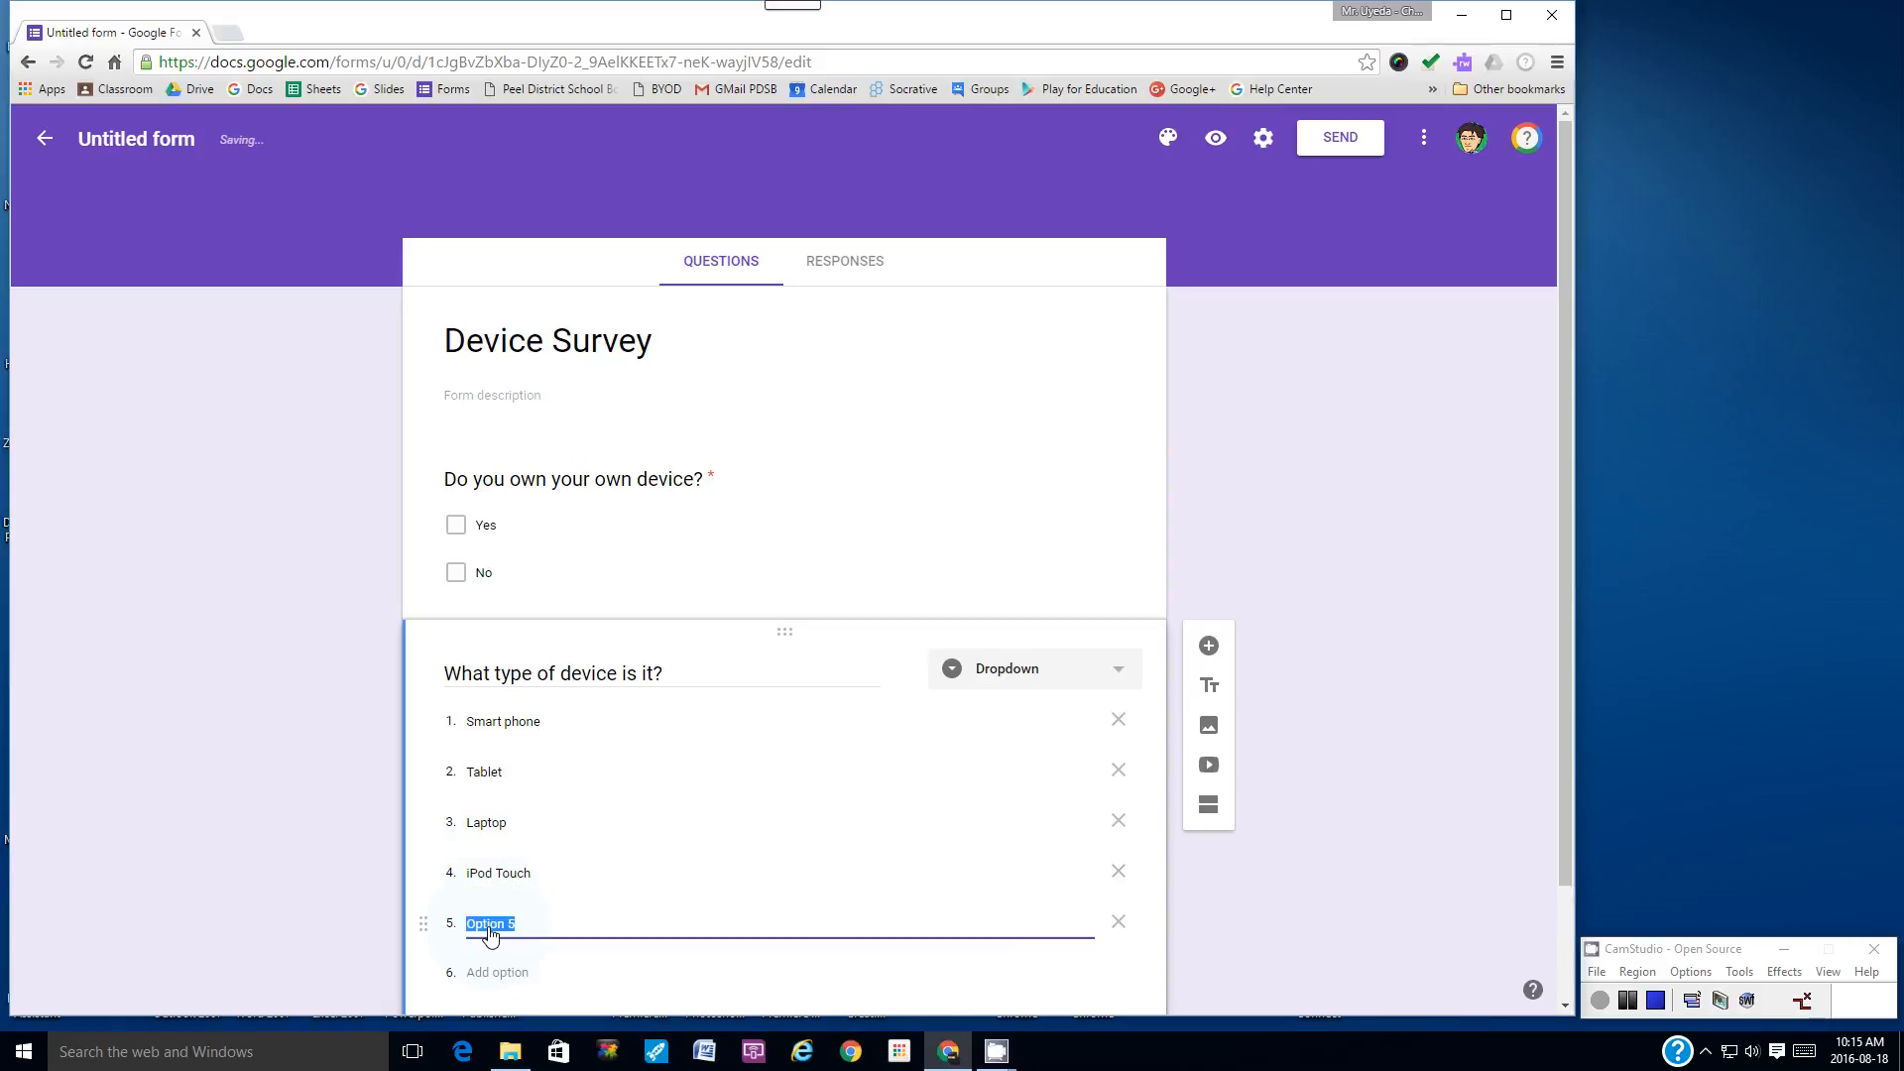
text(Chromebook)
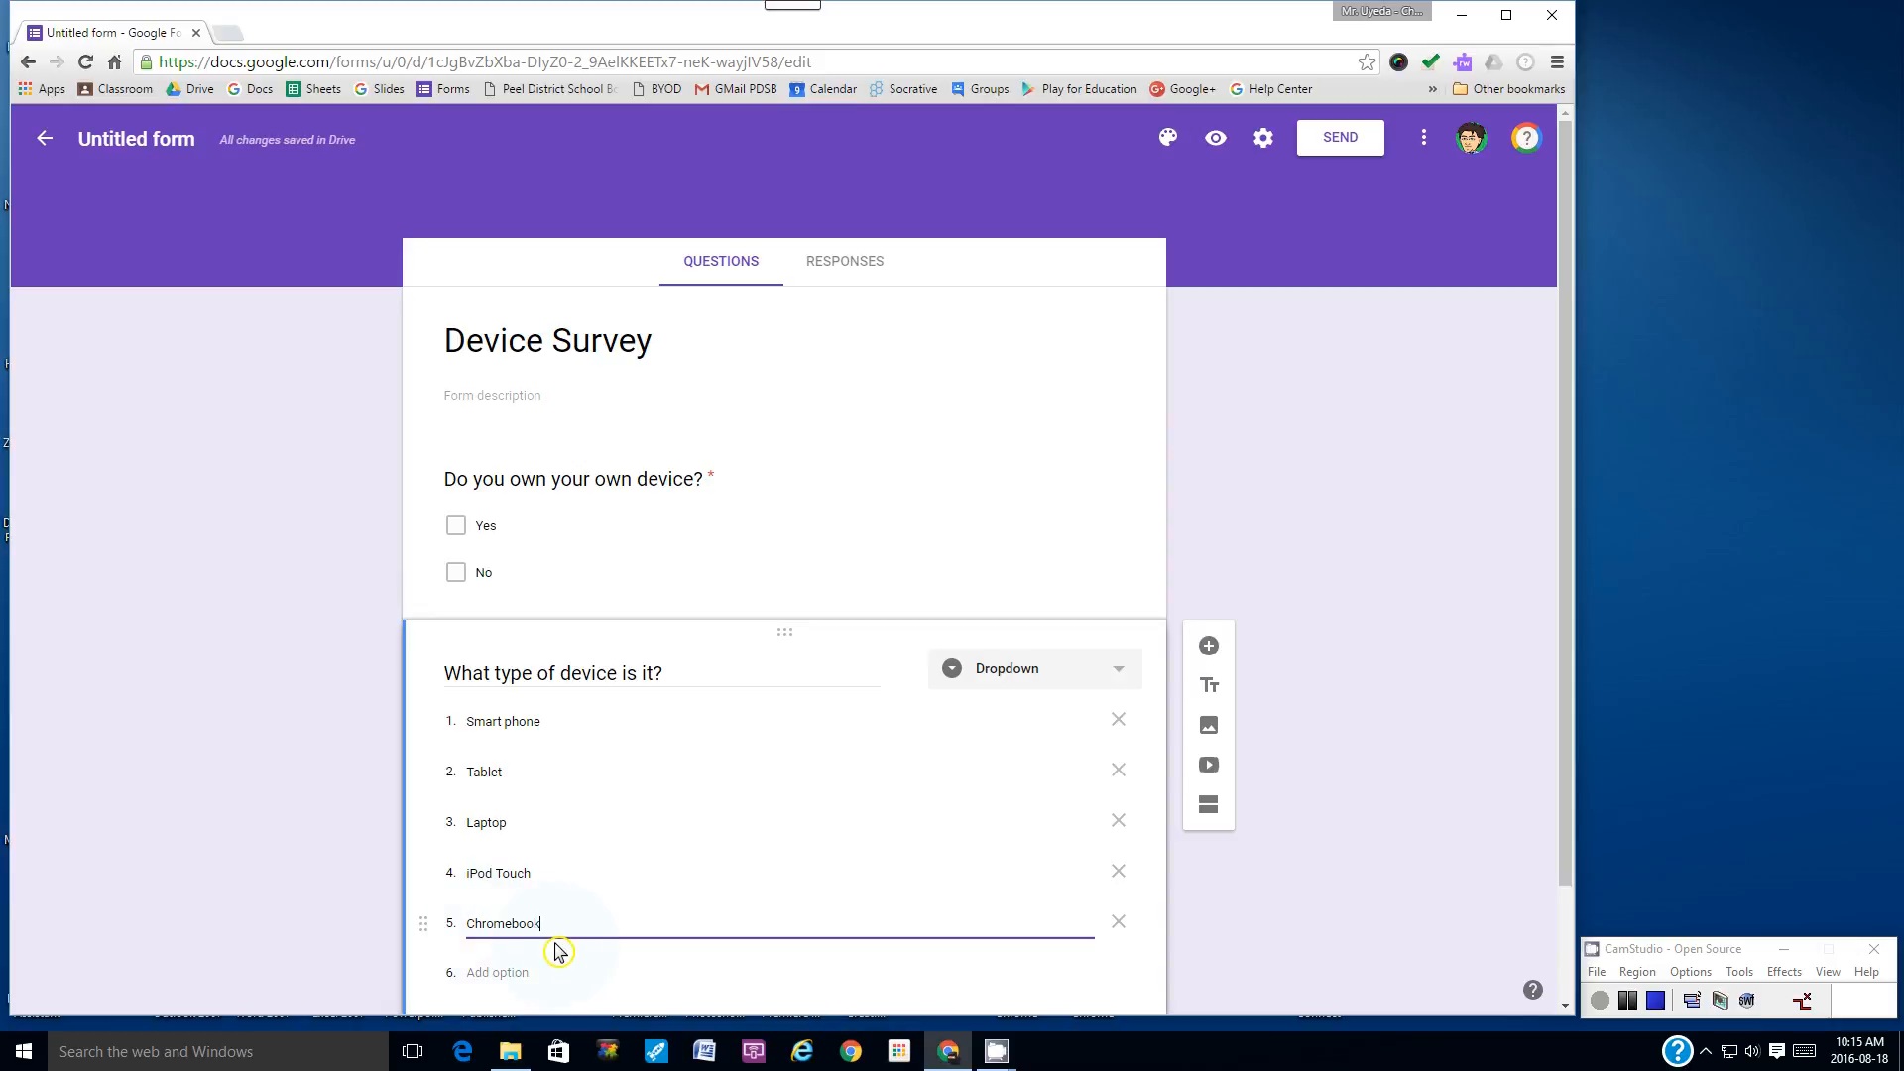
click(491, 977)
text(Netbook)
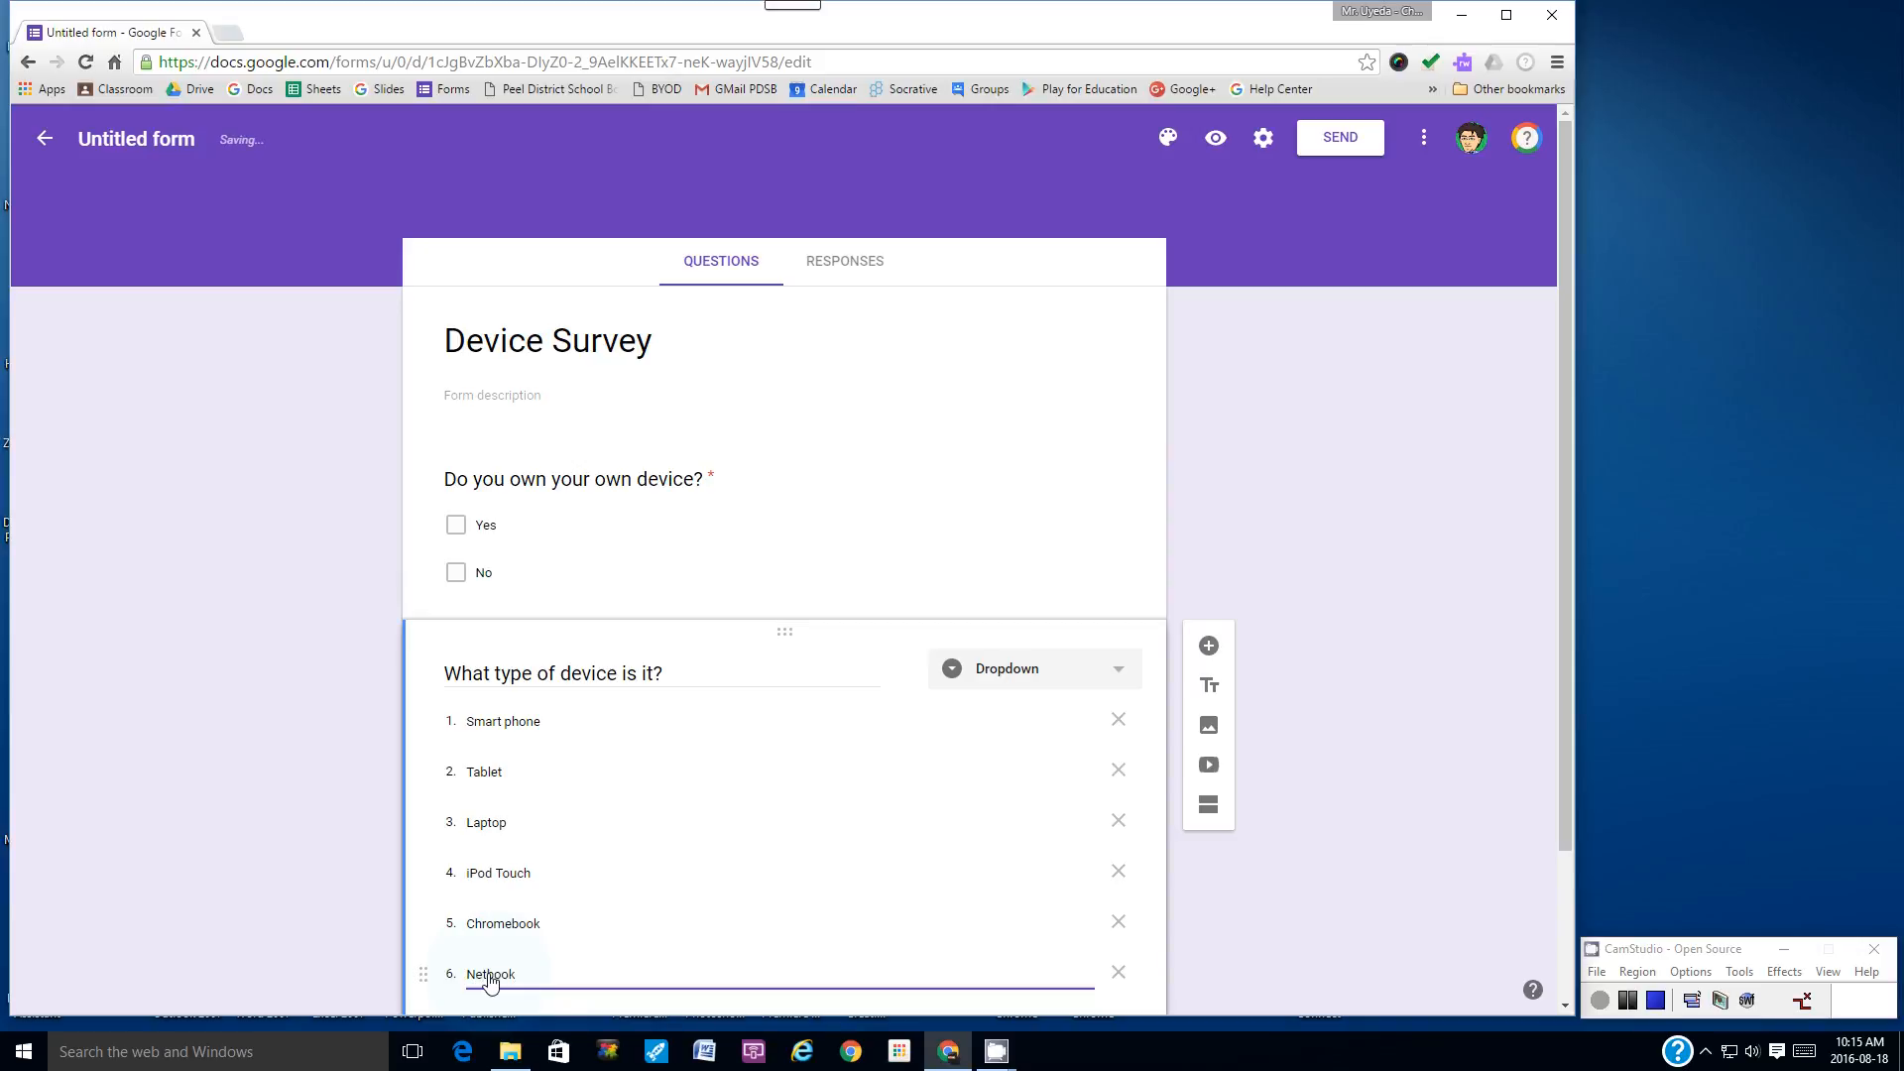
scroll(724, 930, down, 1)
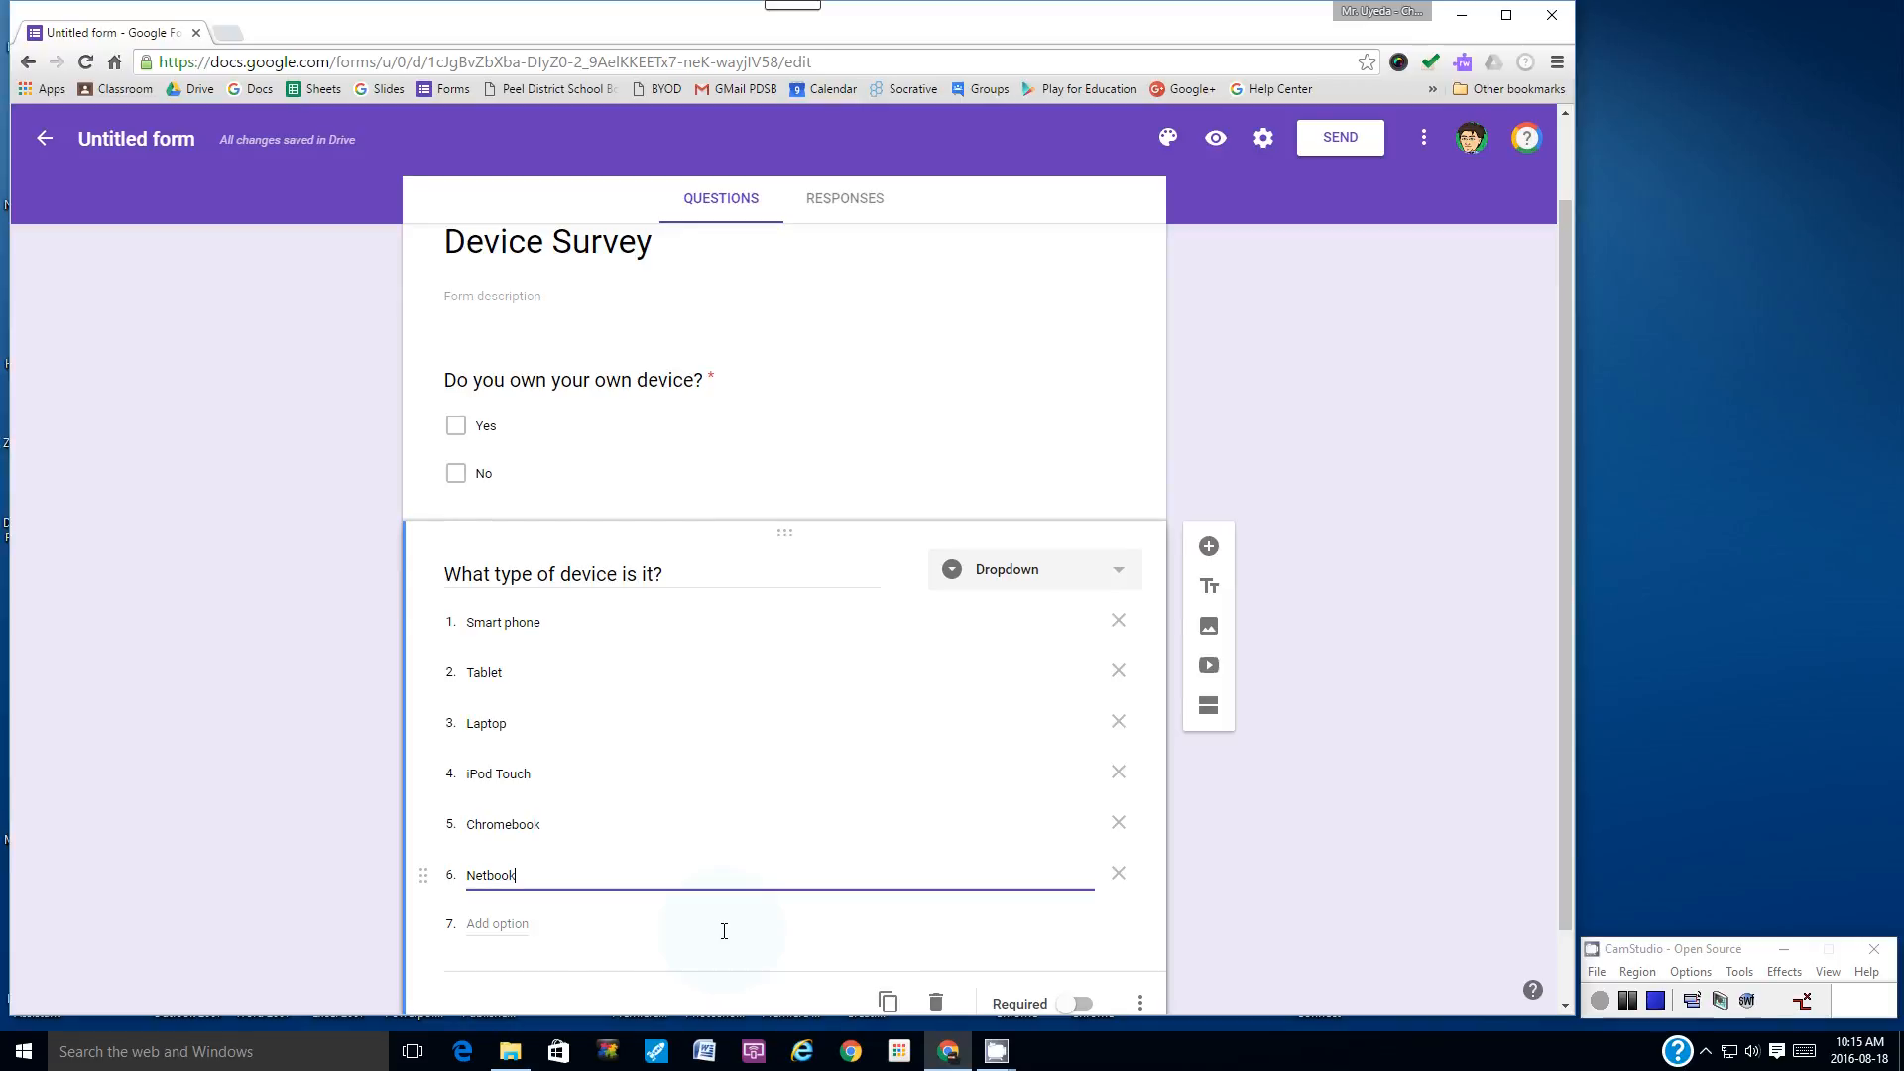
click(534, 928)
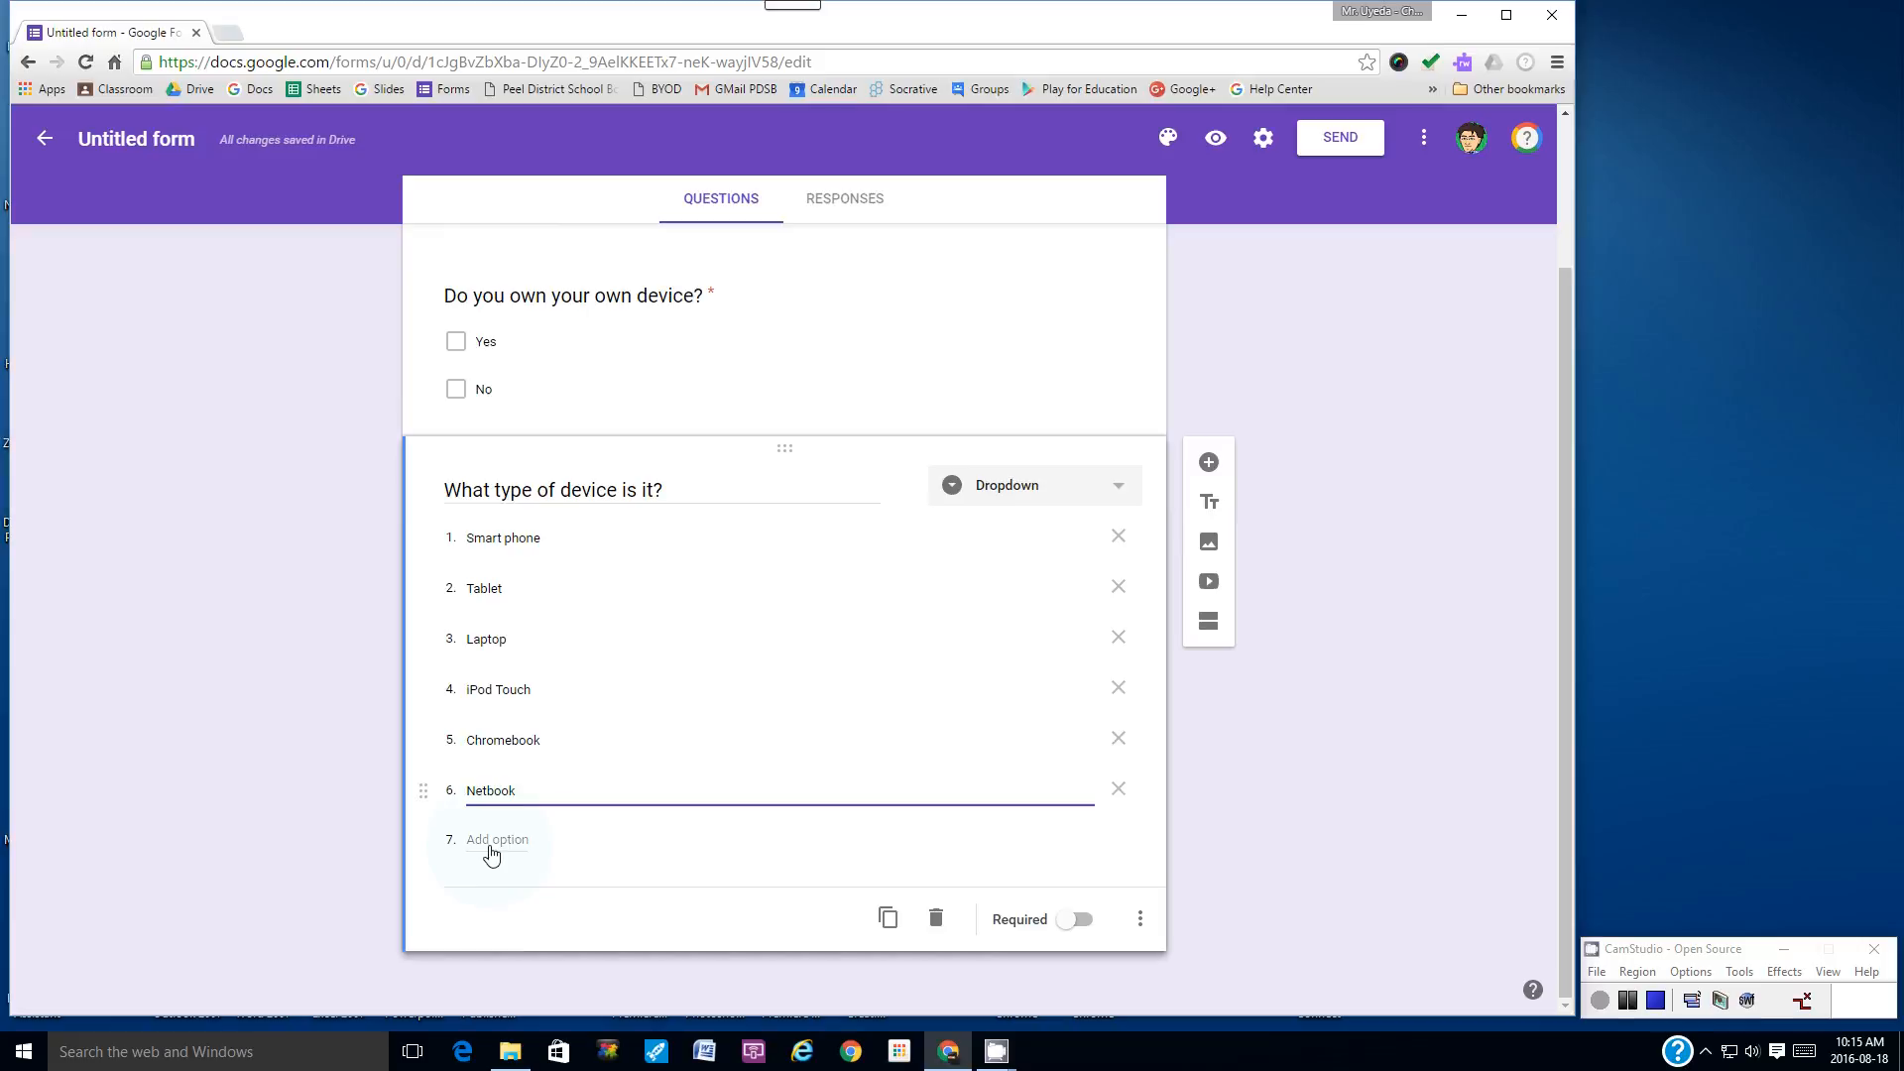
- Enter "Other" as the seventh dropdown option of the device type question
text(Other)
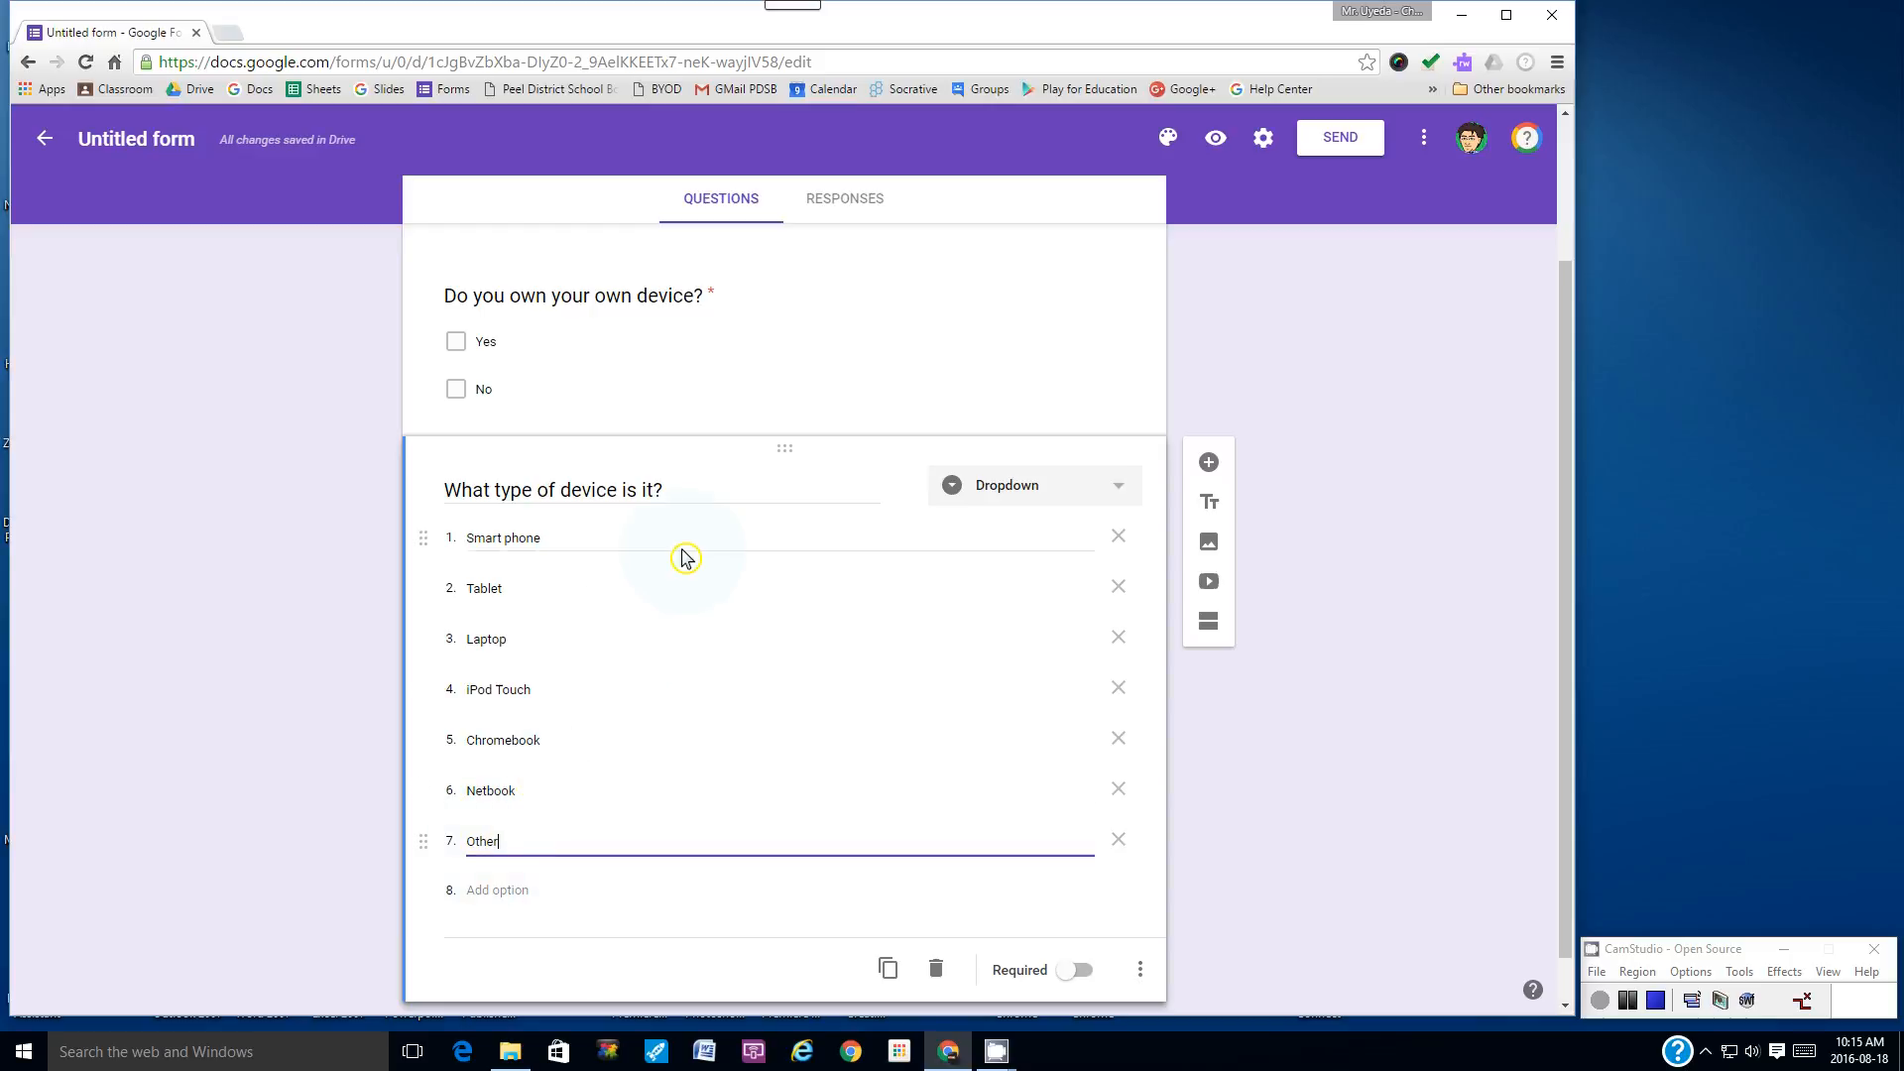
- Add a third question reading "What brand of device do you use?" with the Multiple choice answer type
click(1209, 464)
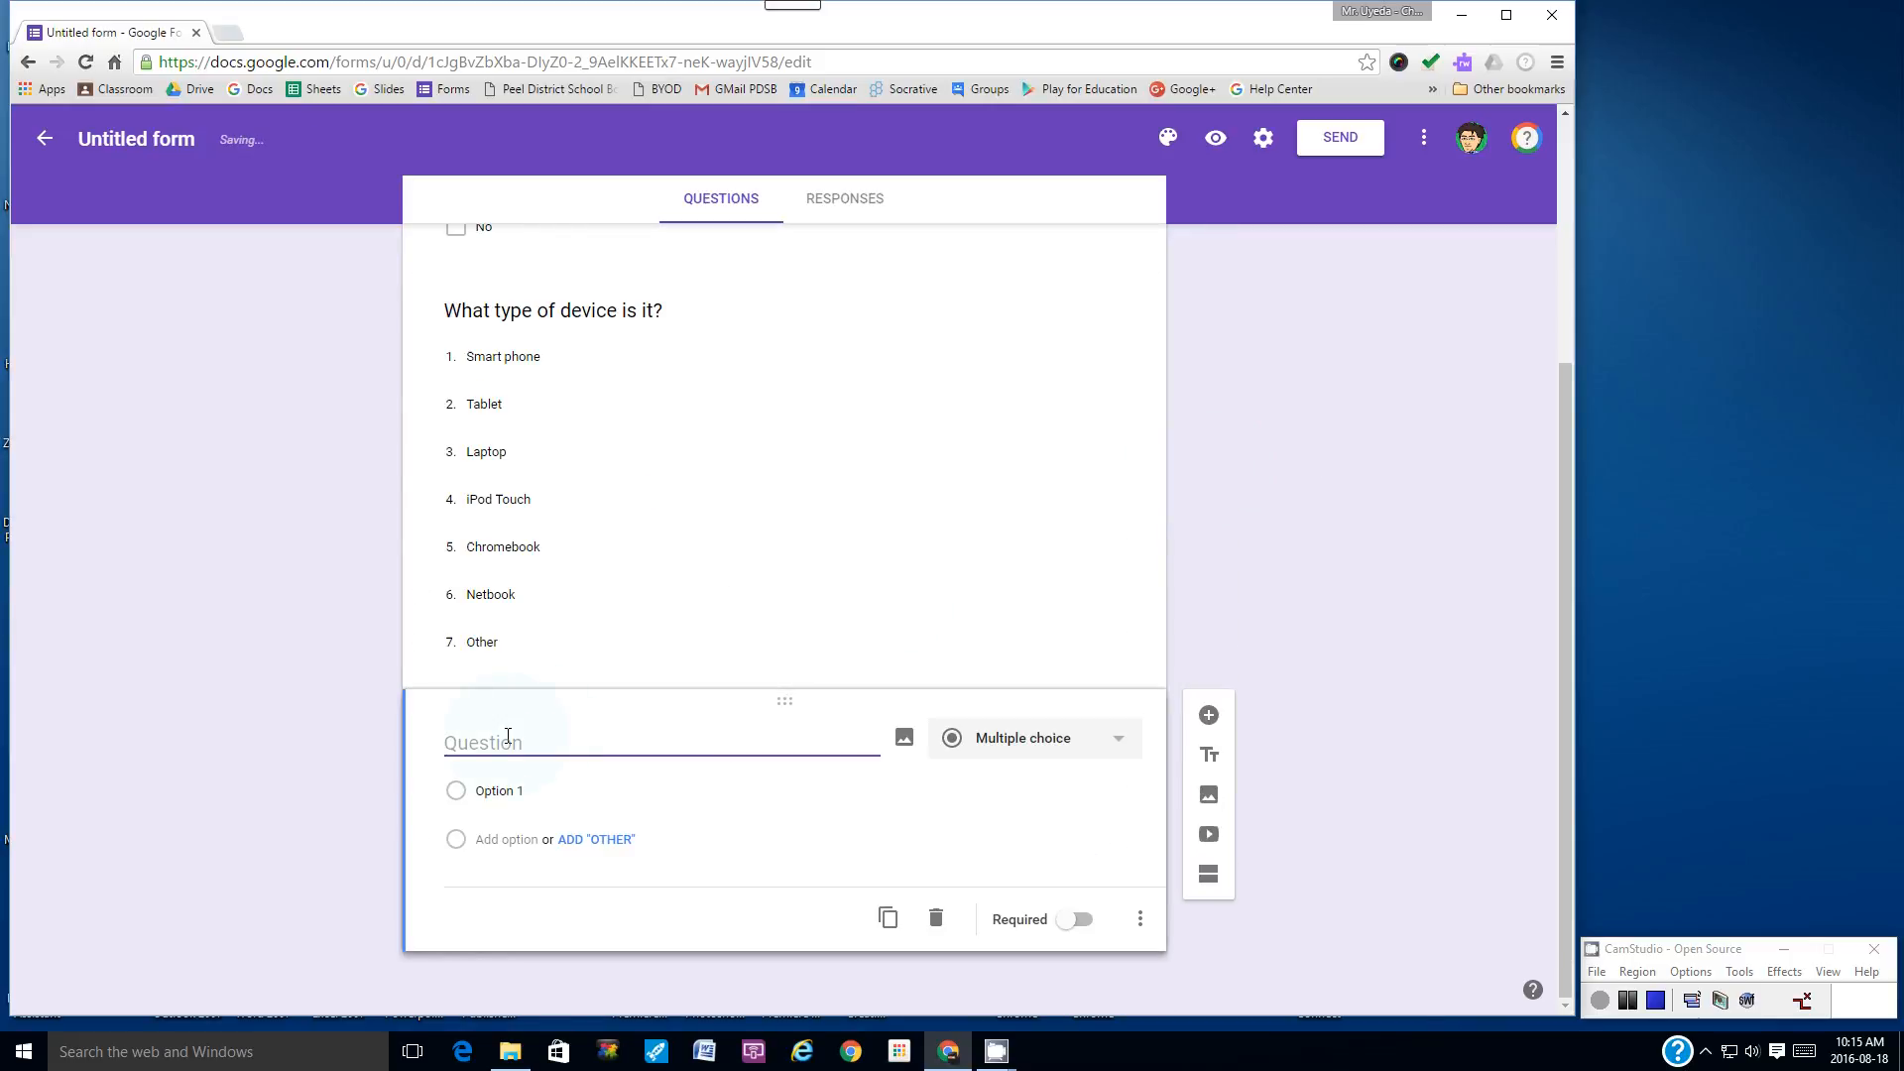
text(What brand of device do you use?)
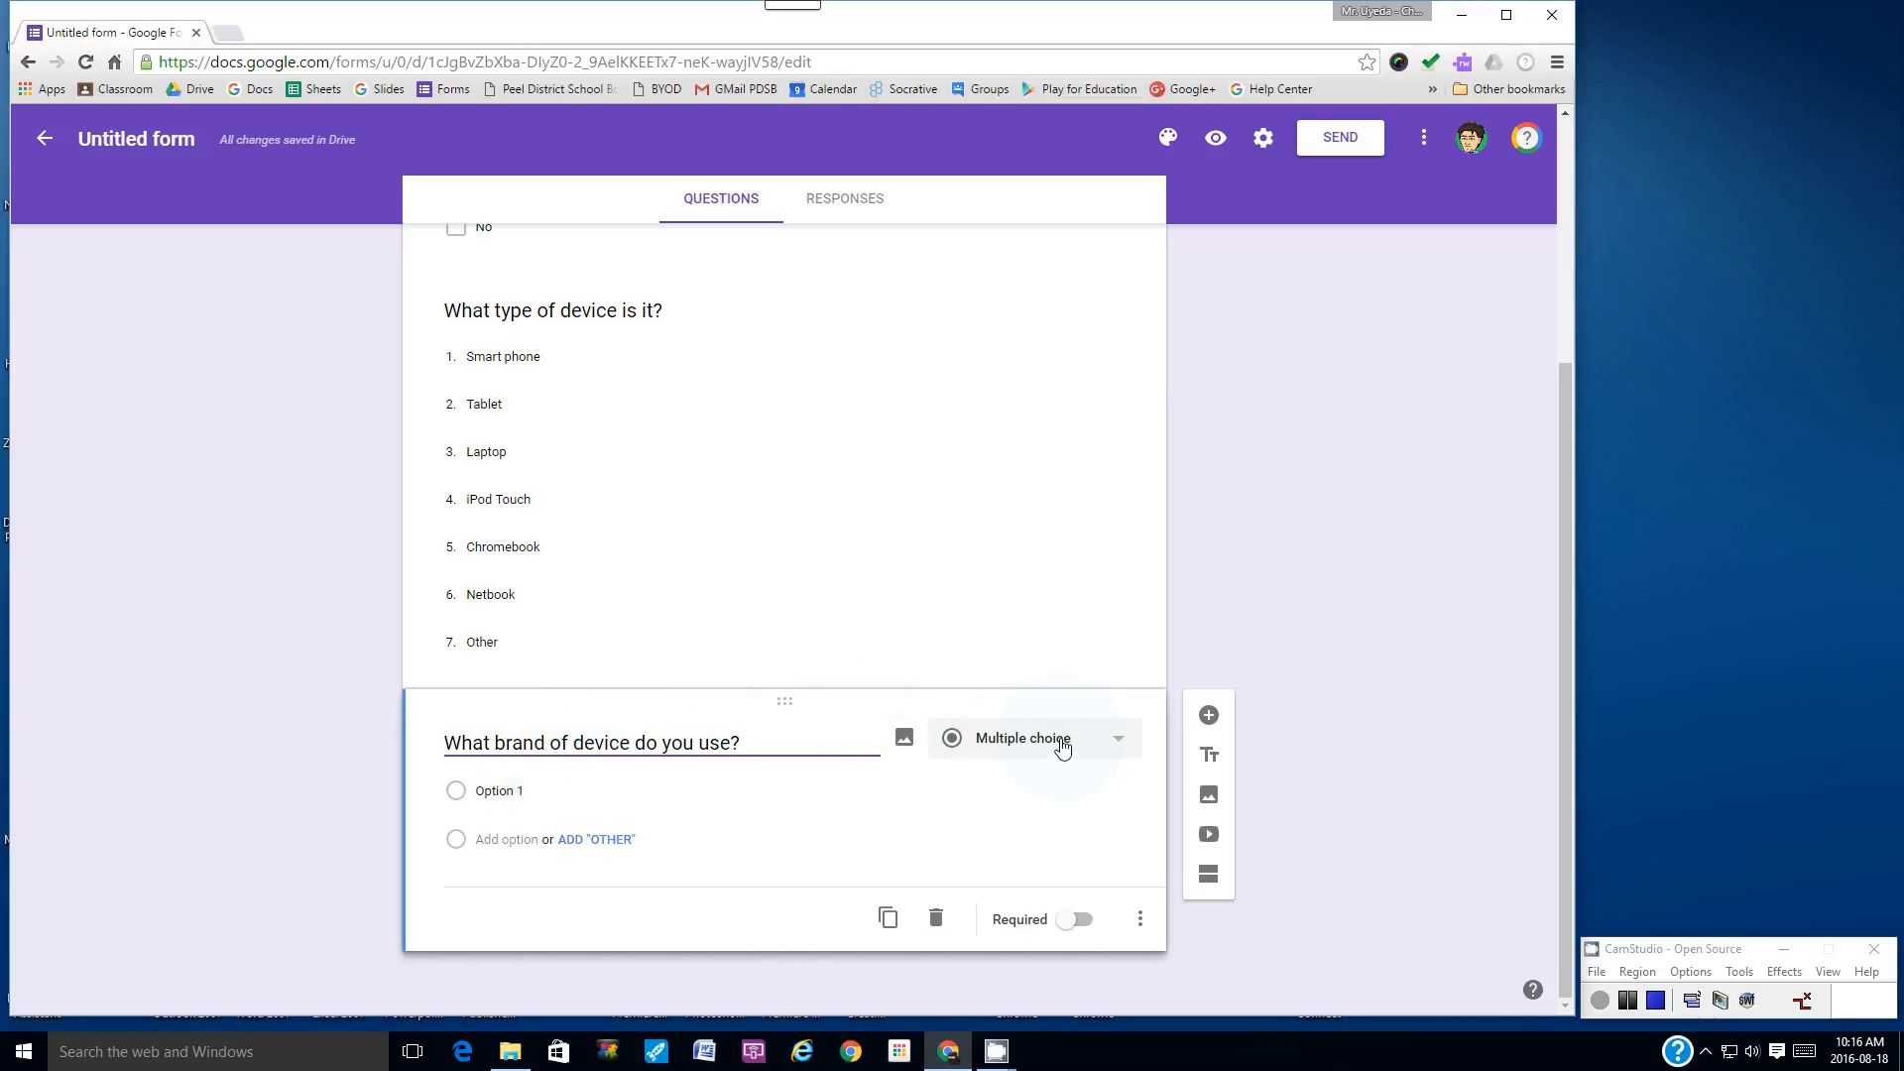
click(1121, 745)
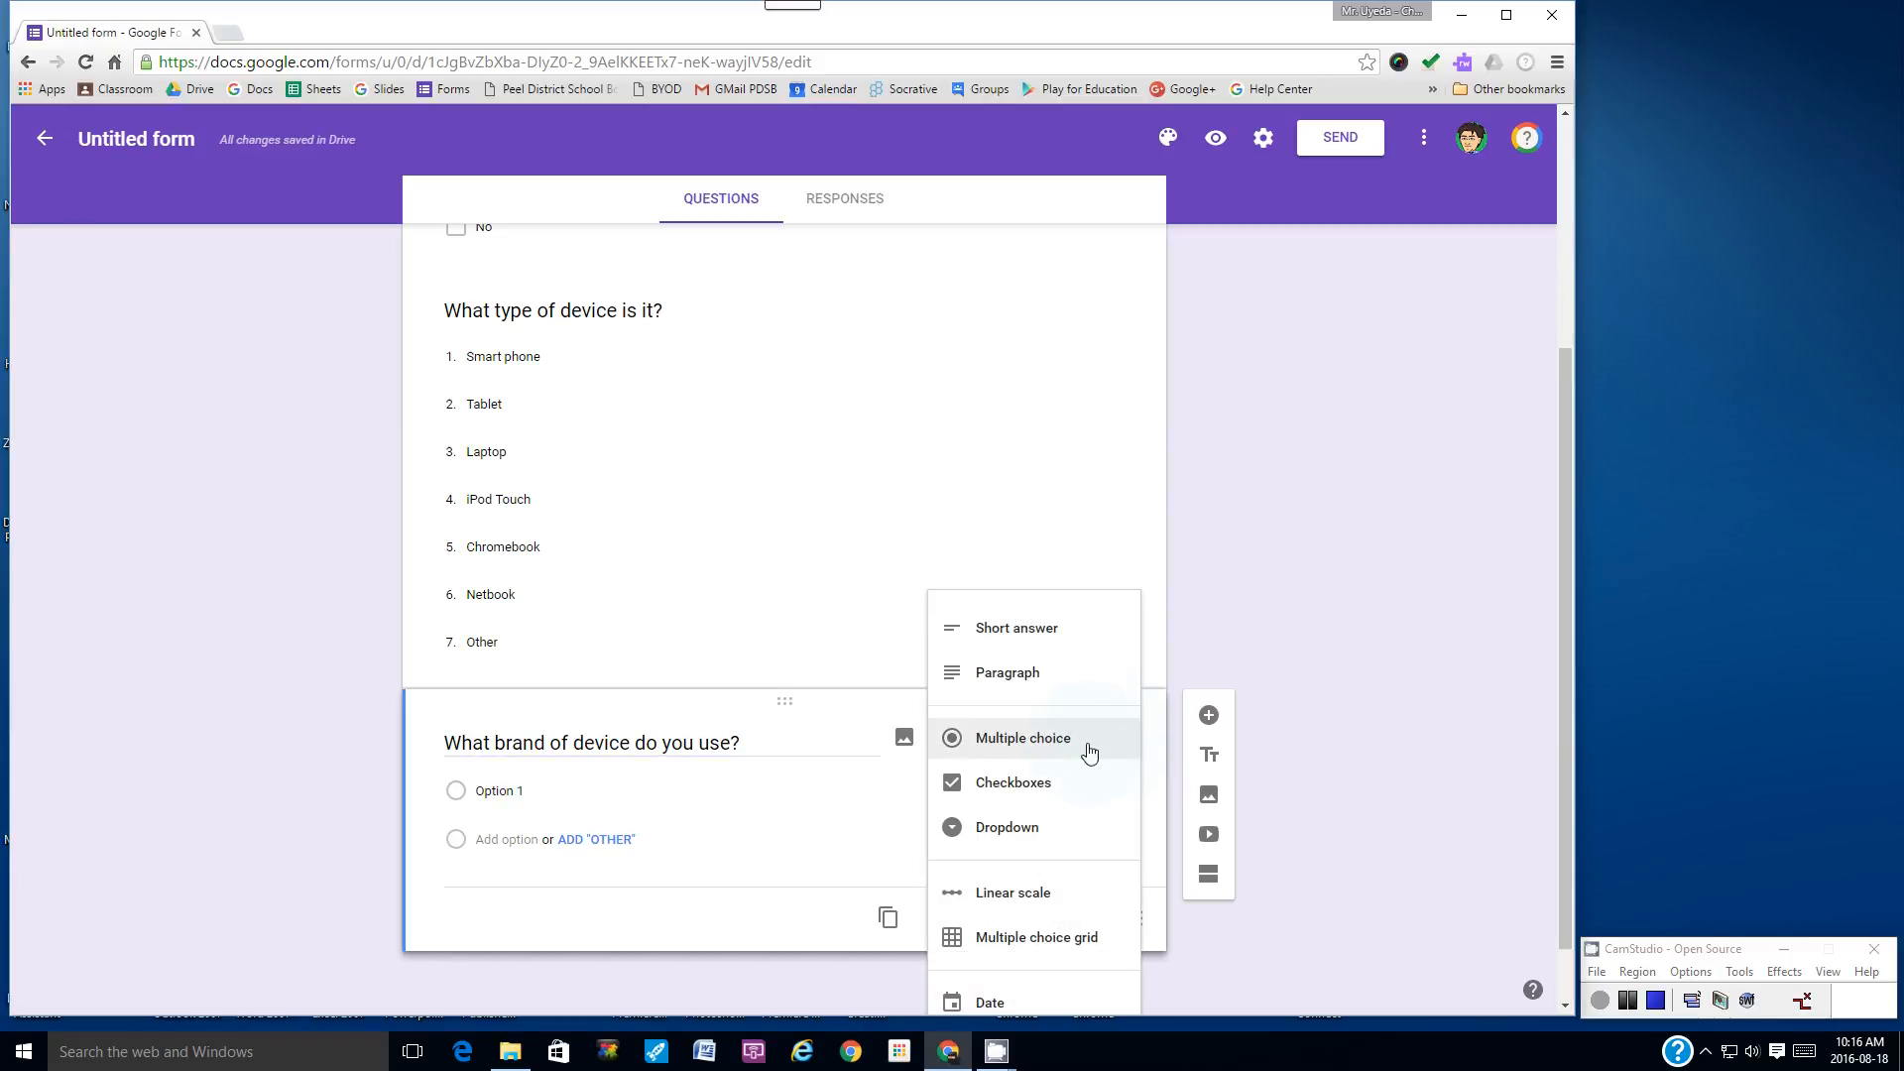
click(1031, 751)
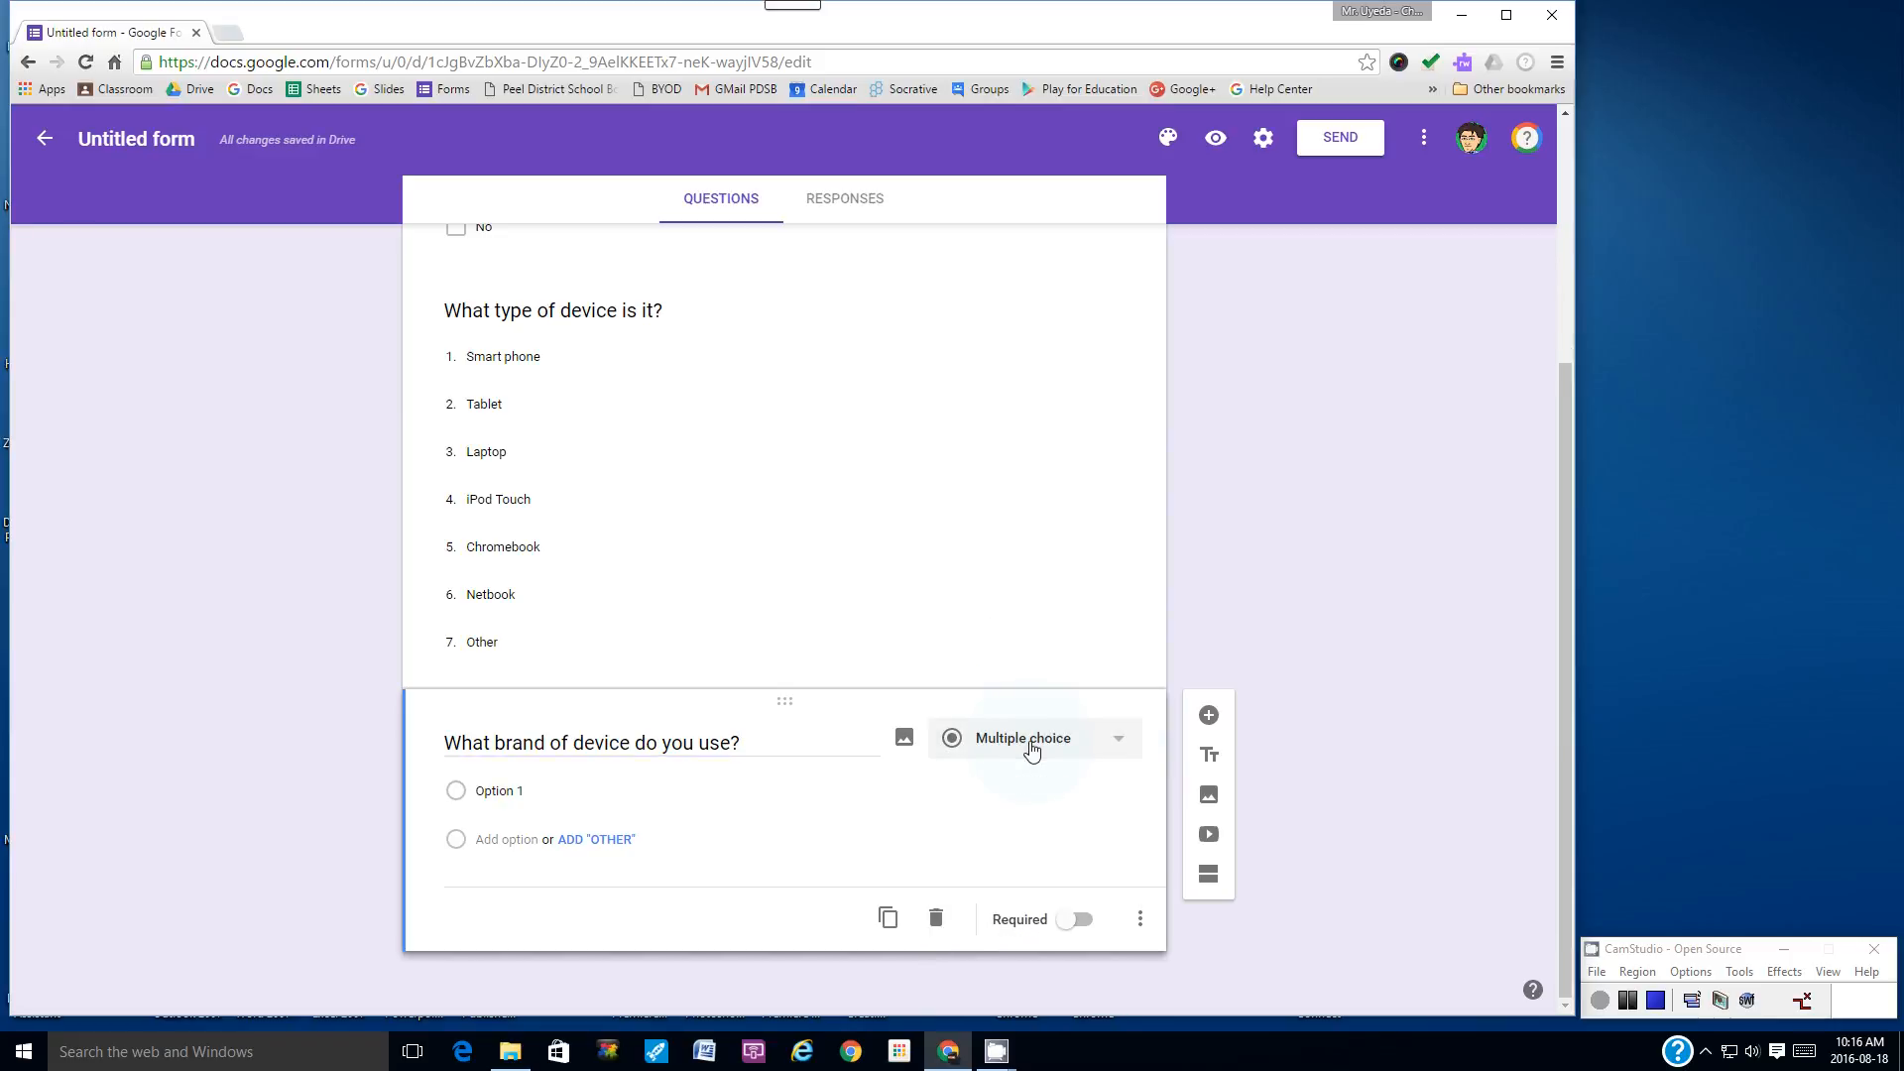
- Enter "Apple" as the first brand option and attach the plain black logo found with an image search for "Apple logo"
click(487, 794)
text(Apple)
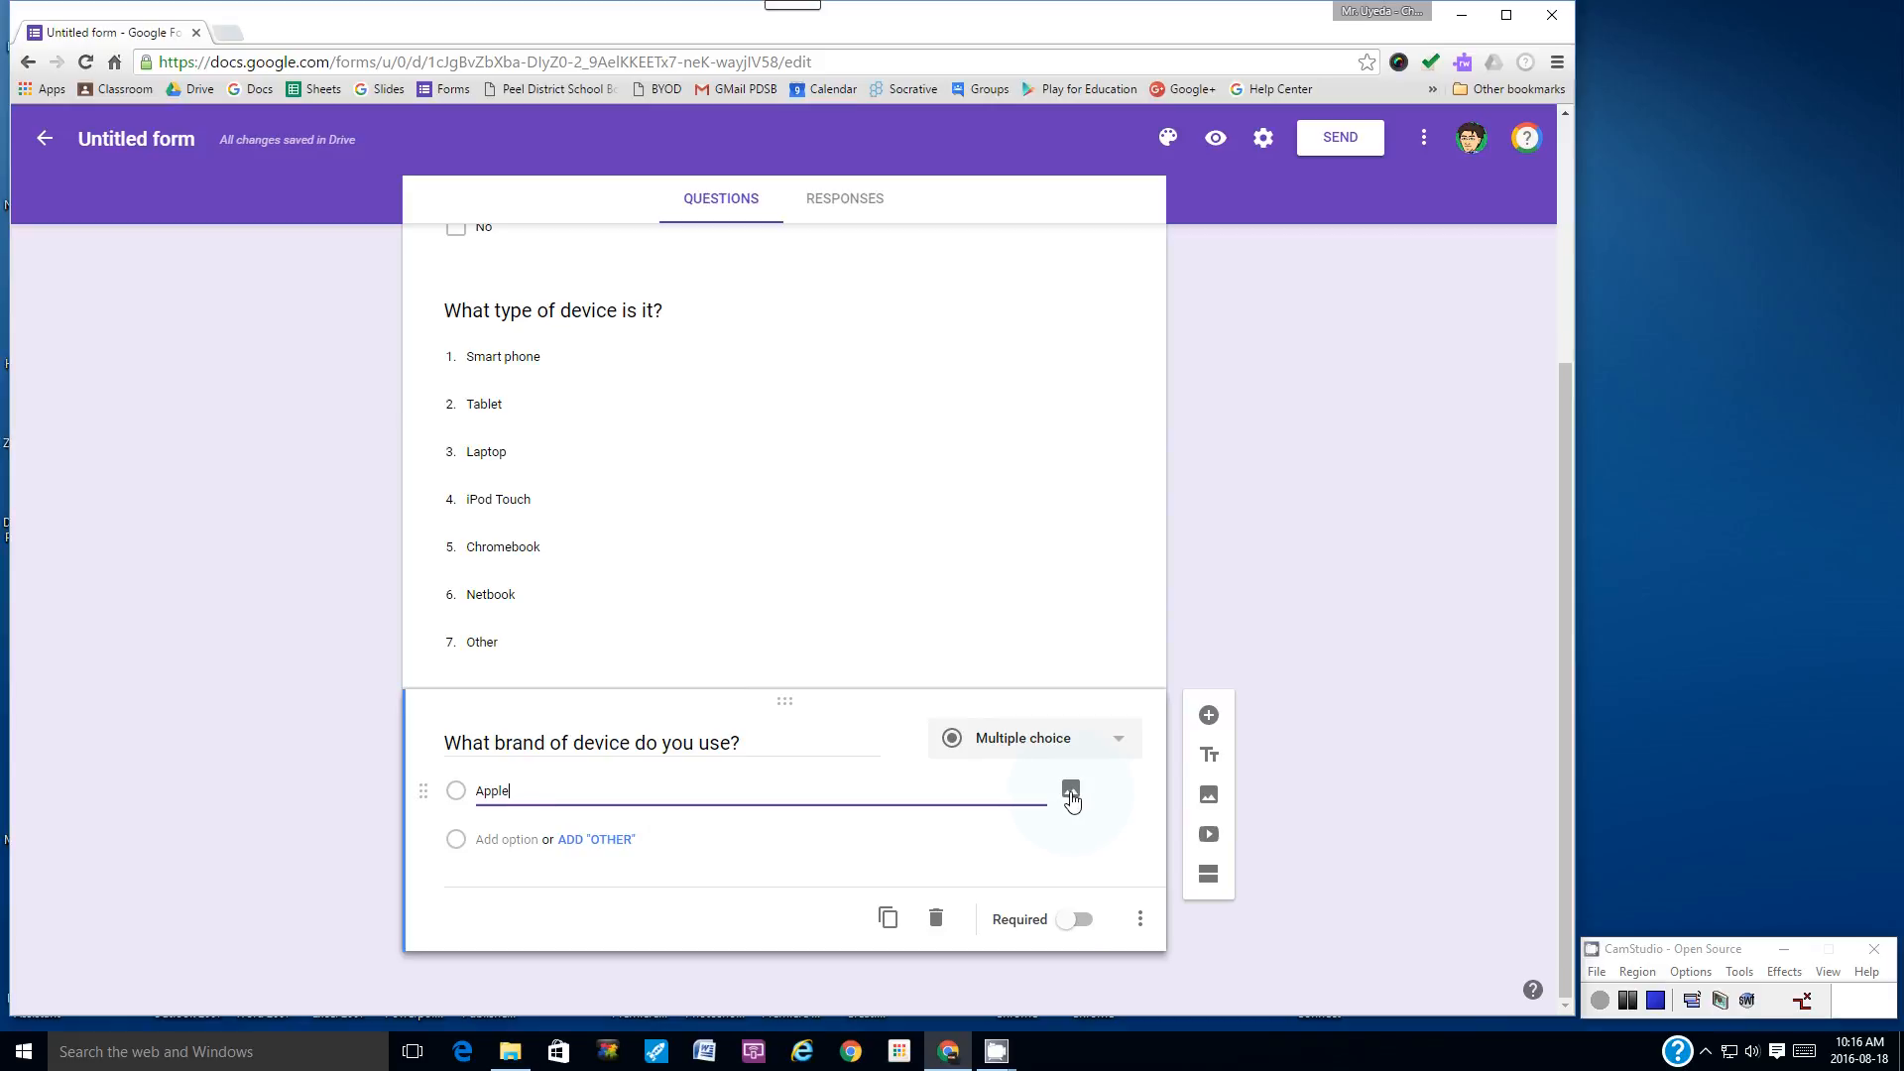
click(1071, 794)
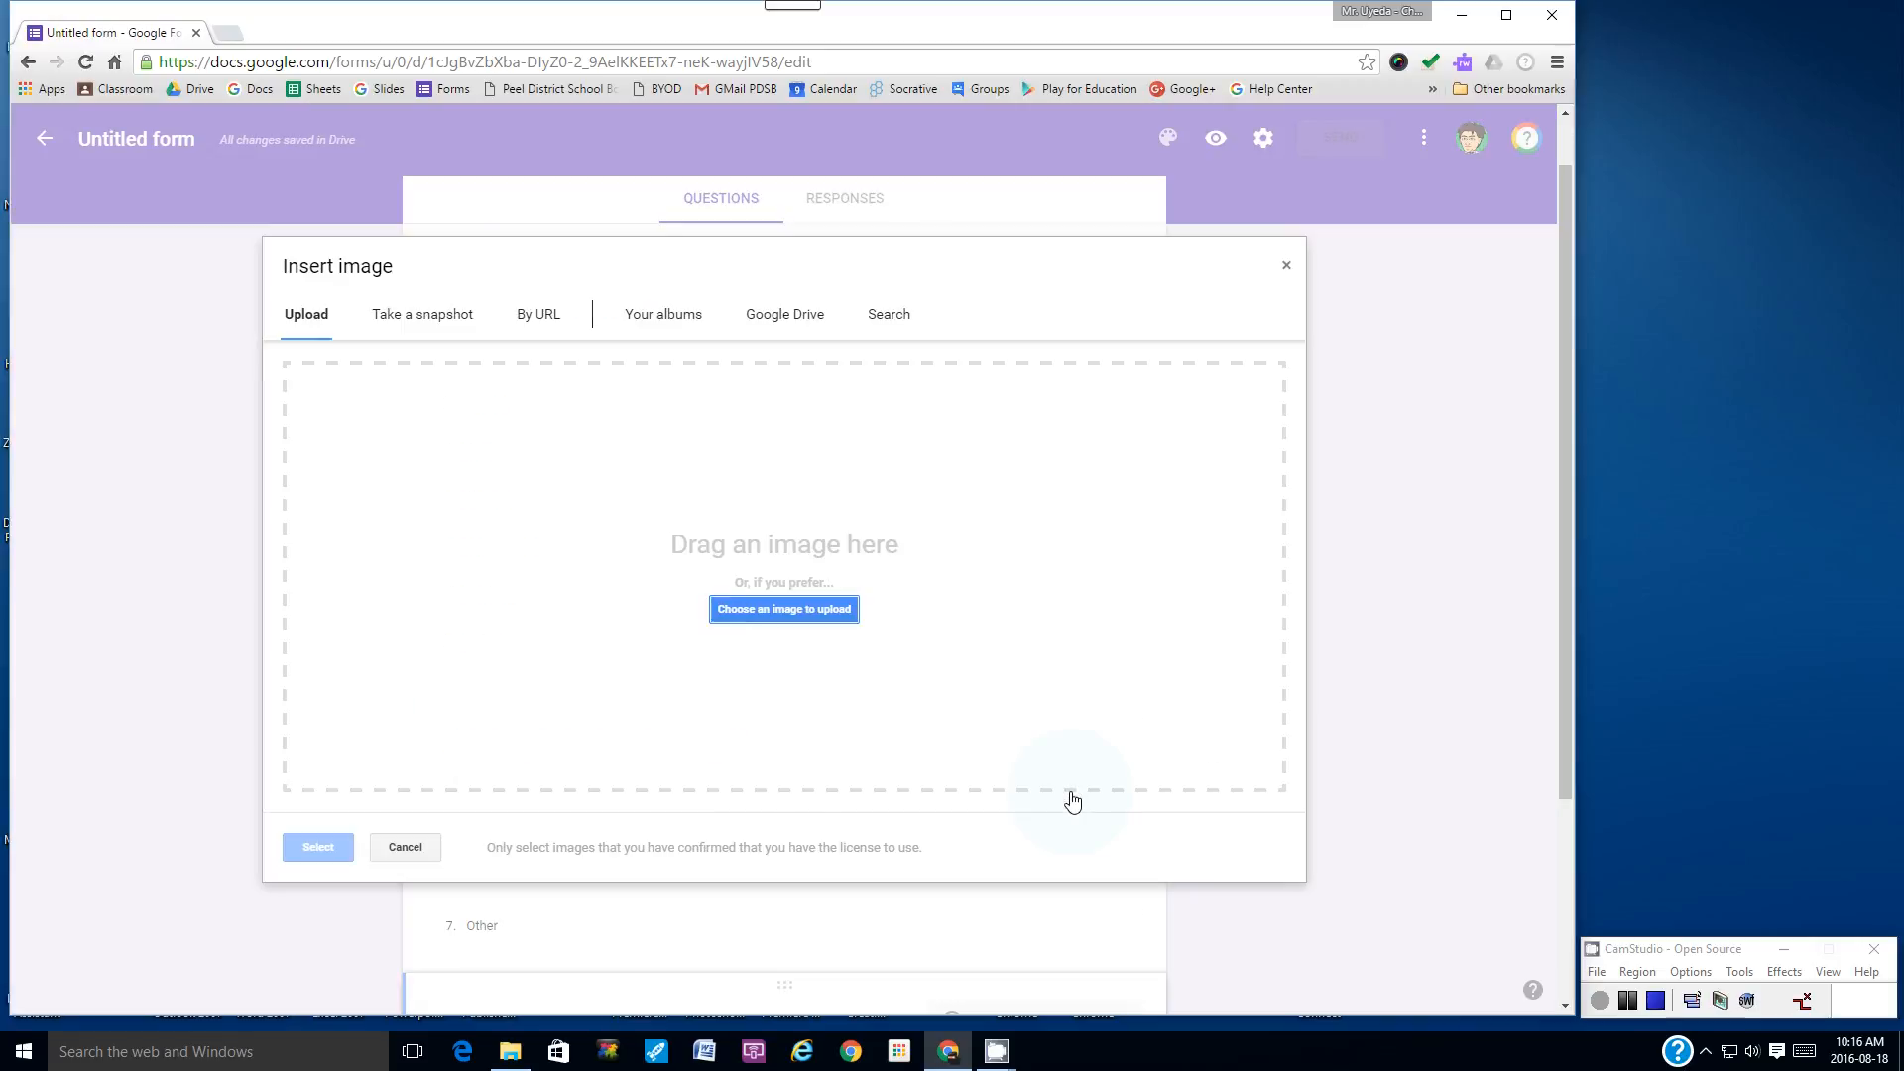
click(765, 602)
click(890, 332)
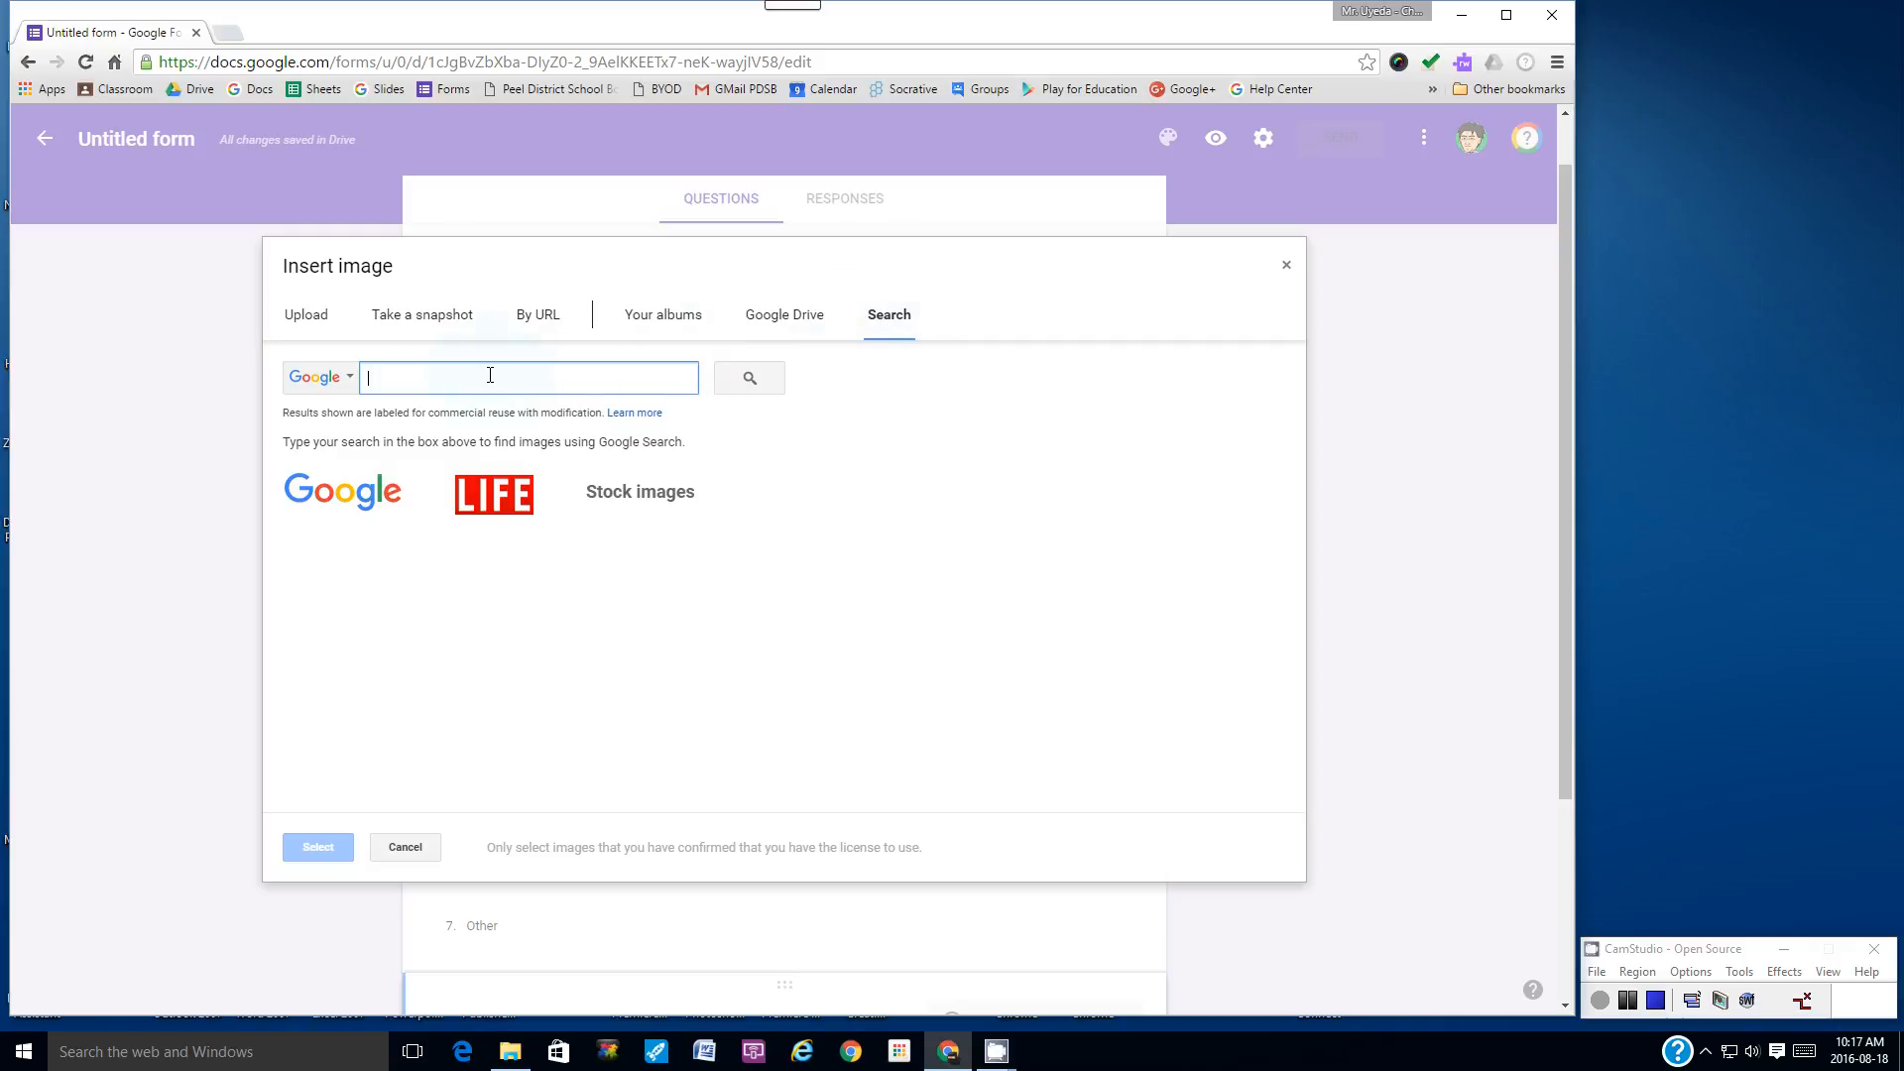
text(Apple logo)
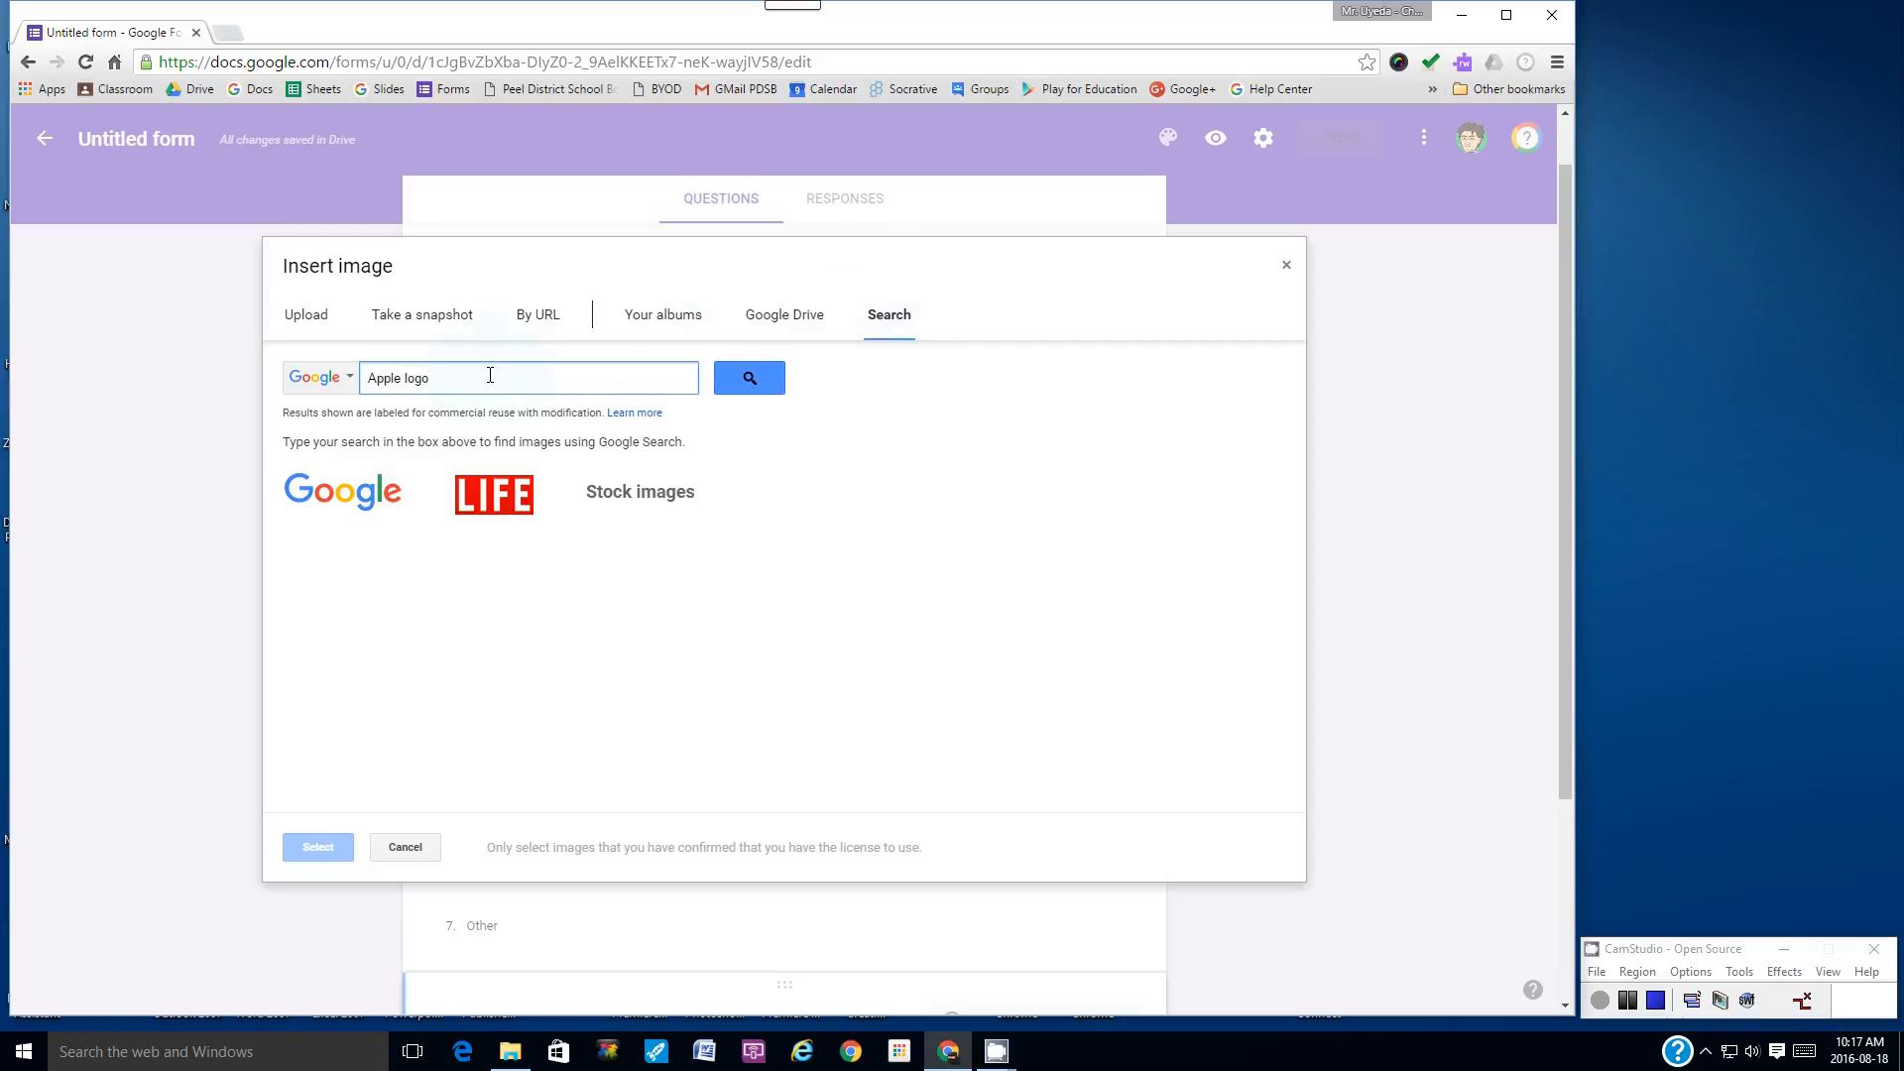
click(748, 387)
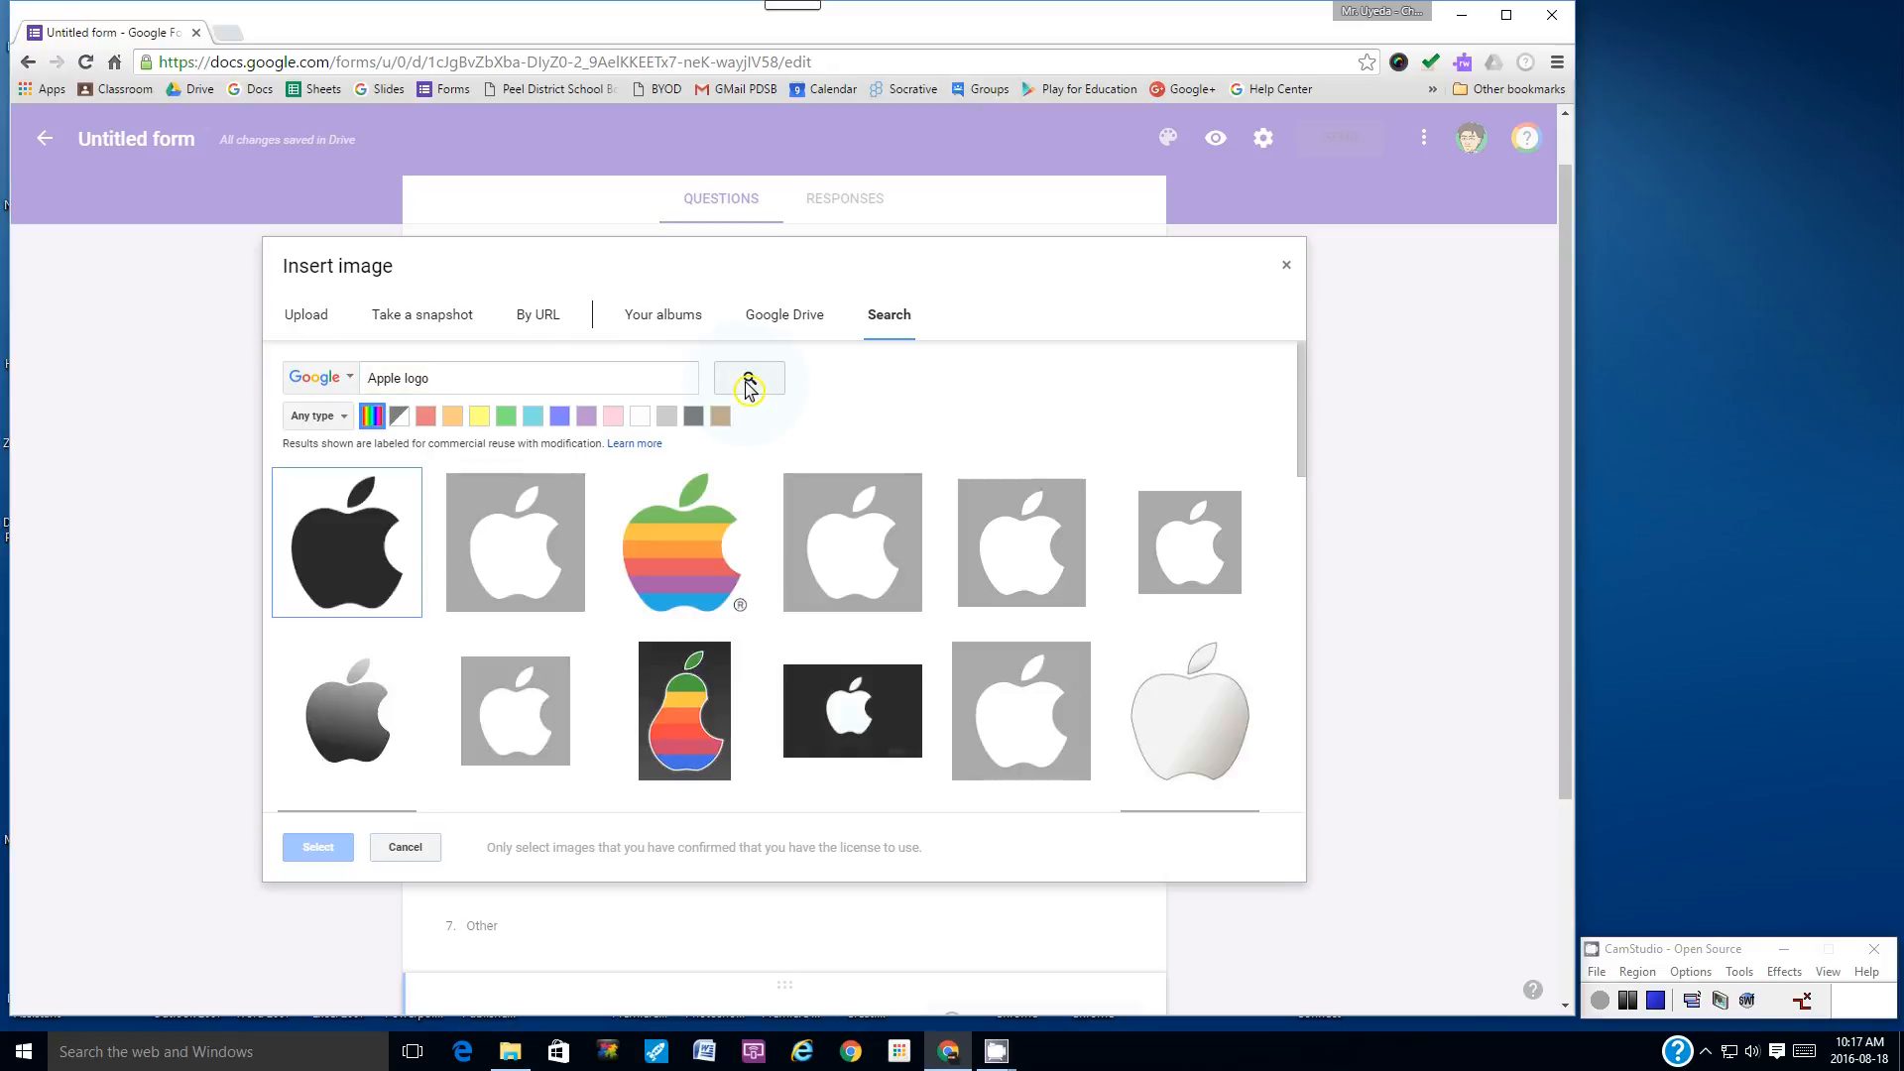
click(352, 575)
click(329, 851)
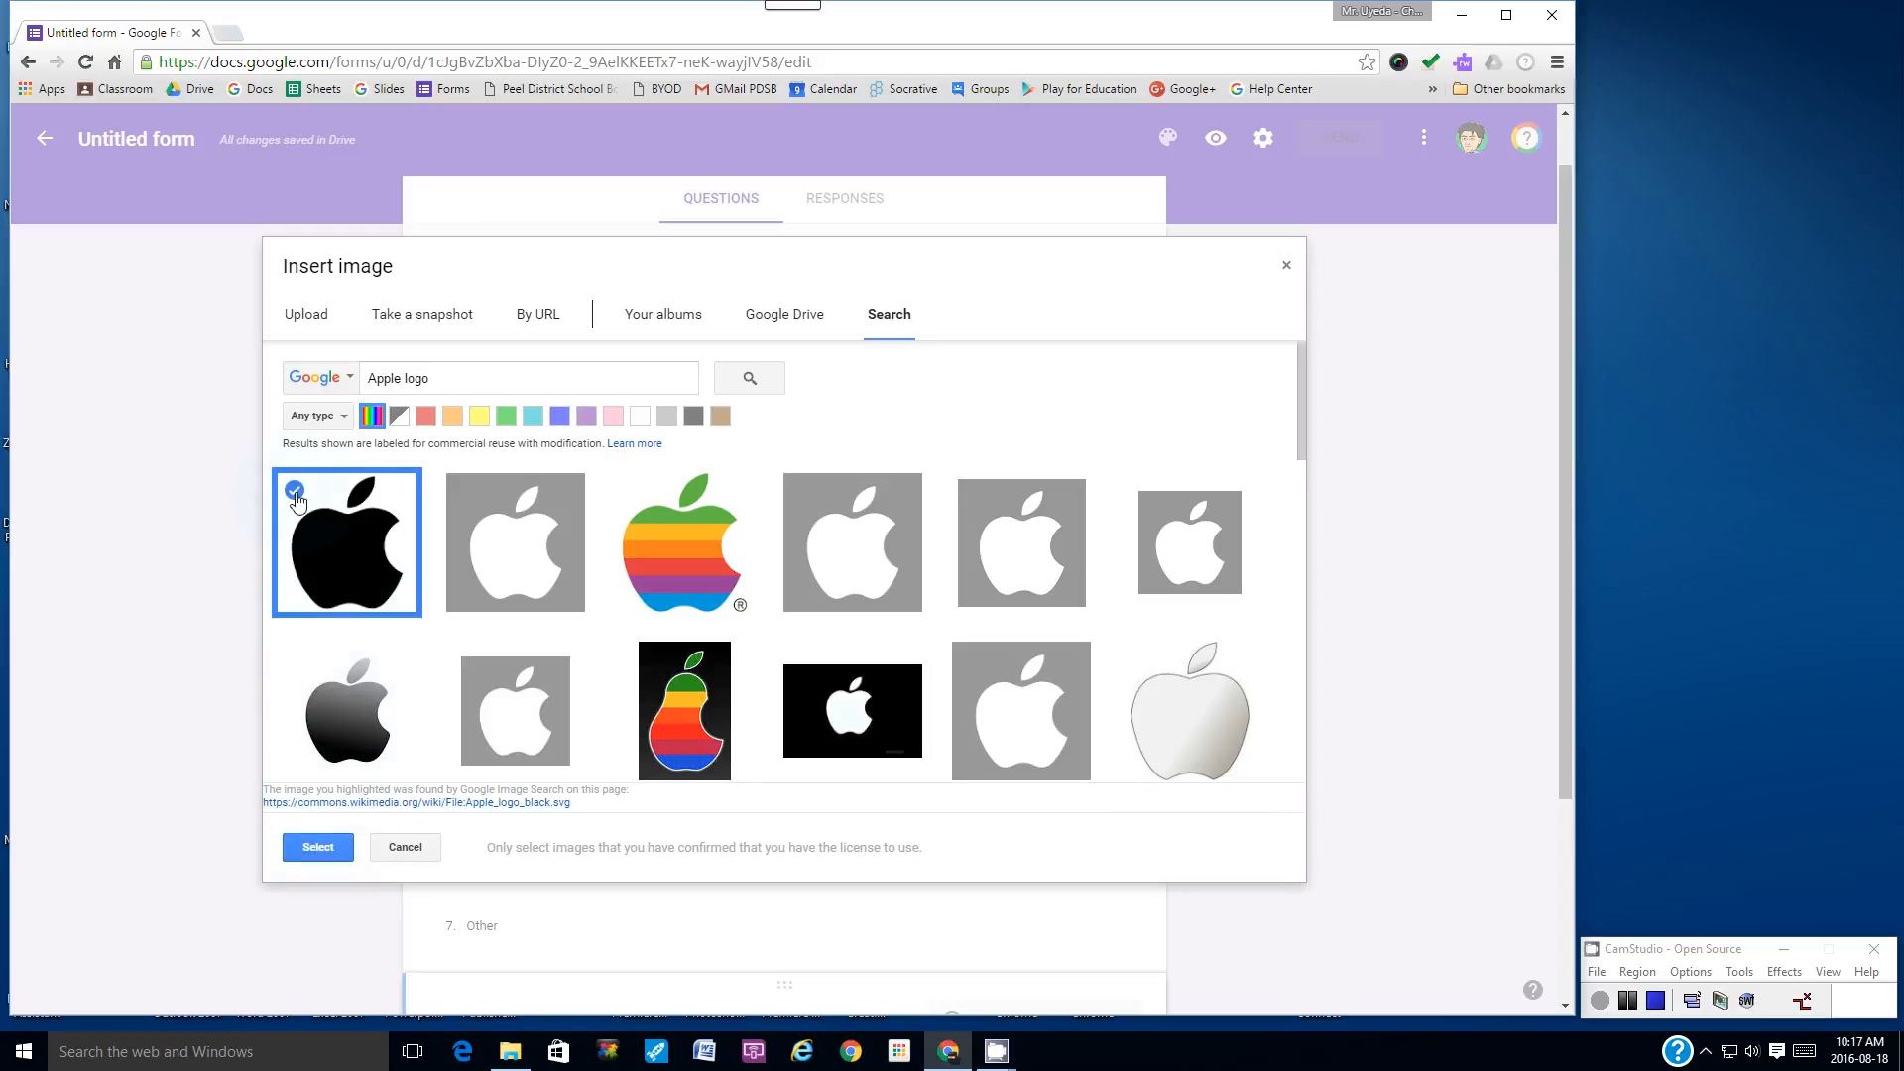
click(318, 849)
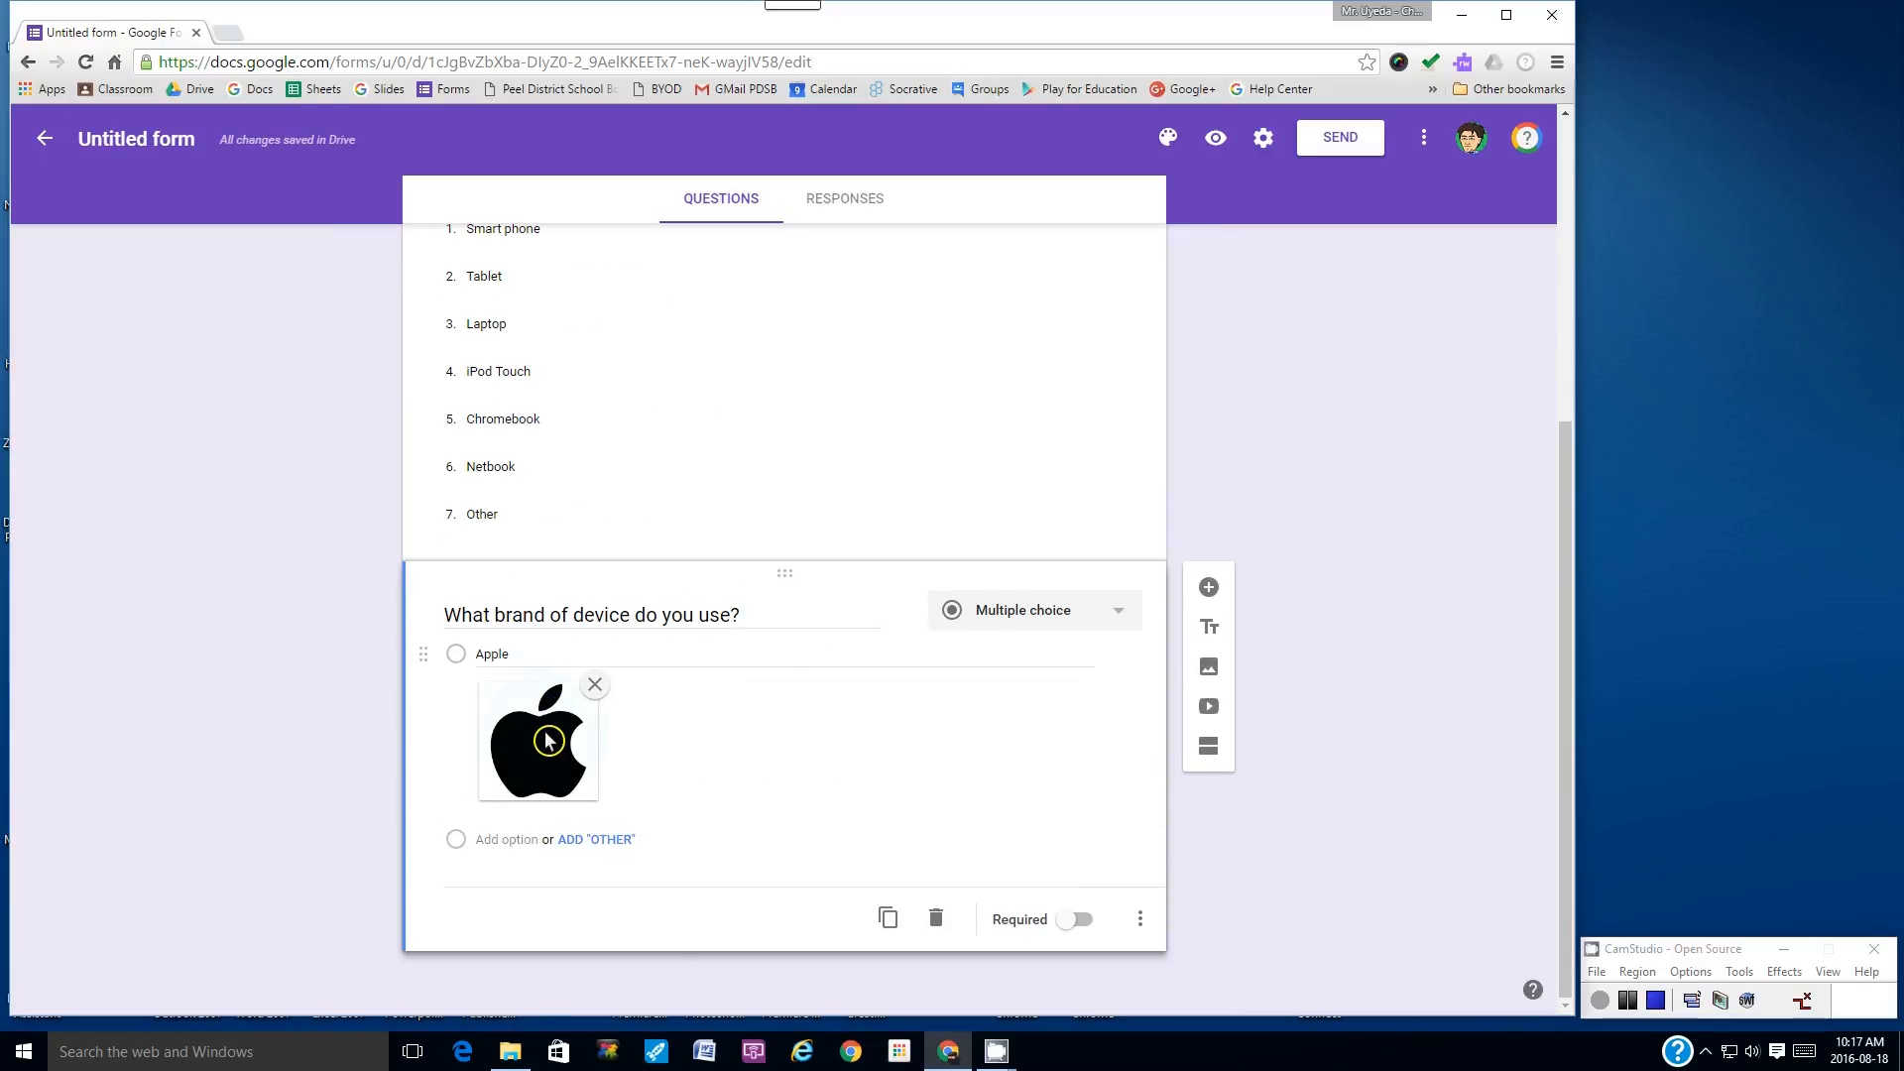
- Add "Samsung" as the second brand option and attach the first logo found with an image search for "Samsung logo"
click(507, 848)
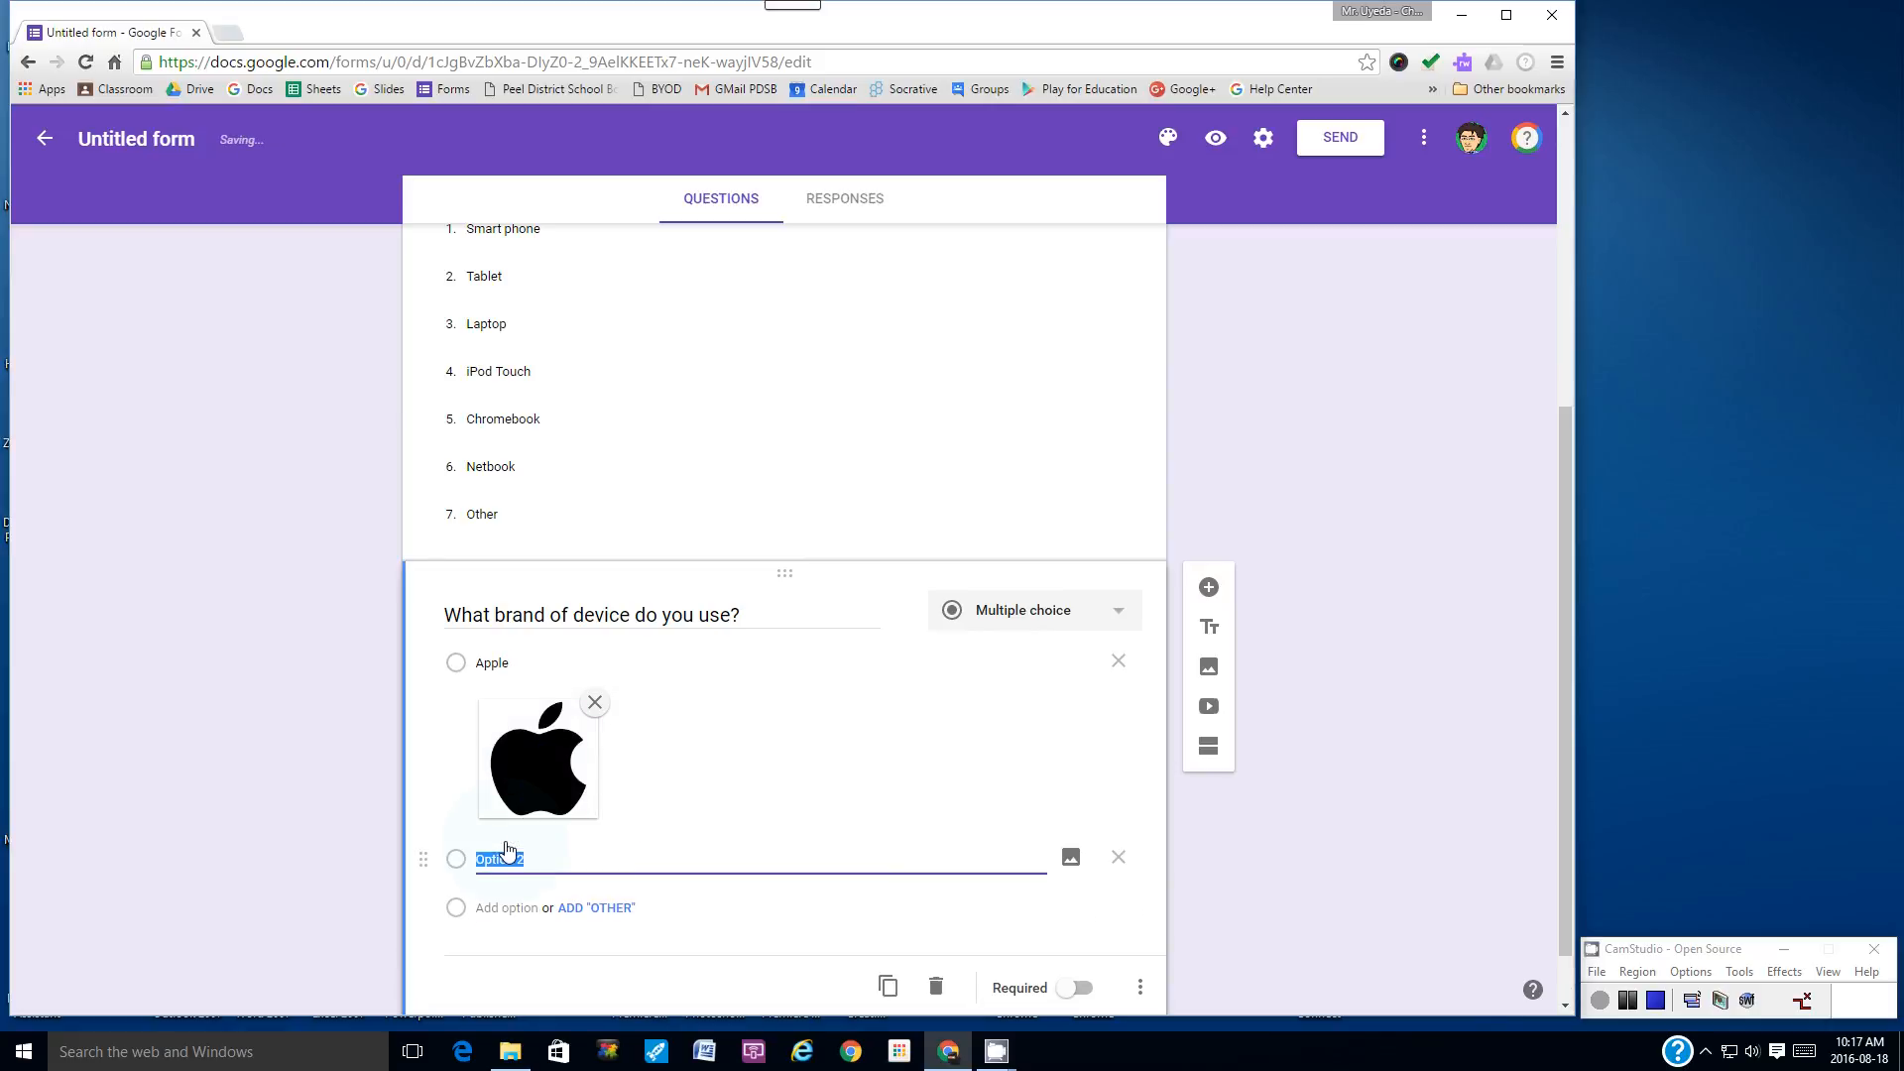
text(Samsung)
click(1071, 859)
click(889, 319)
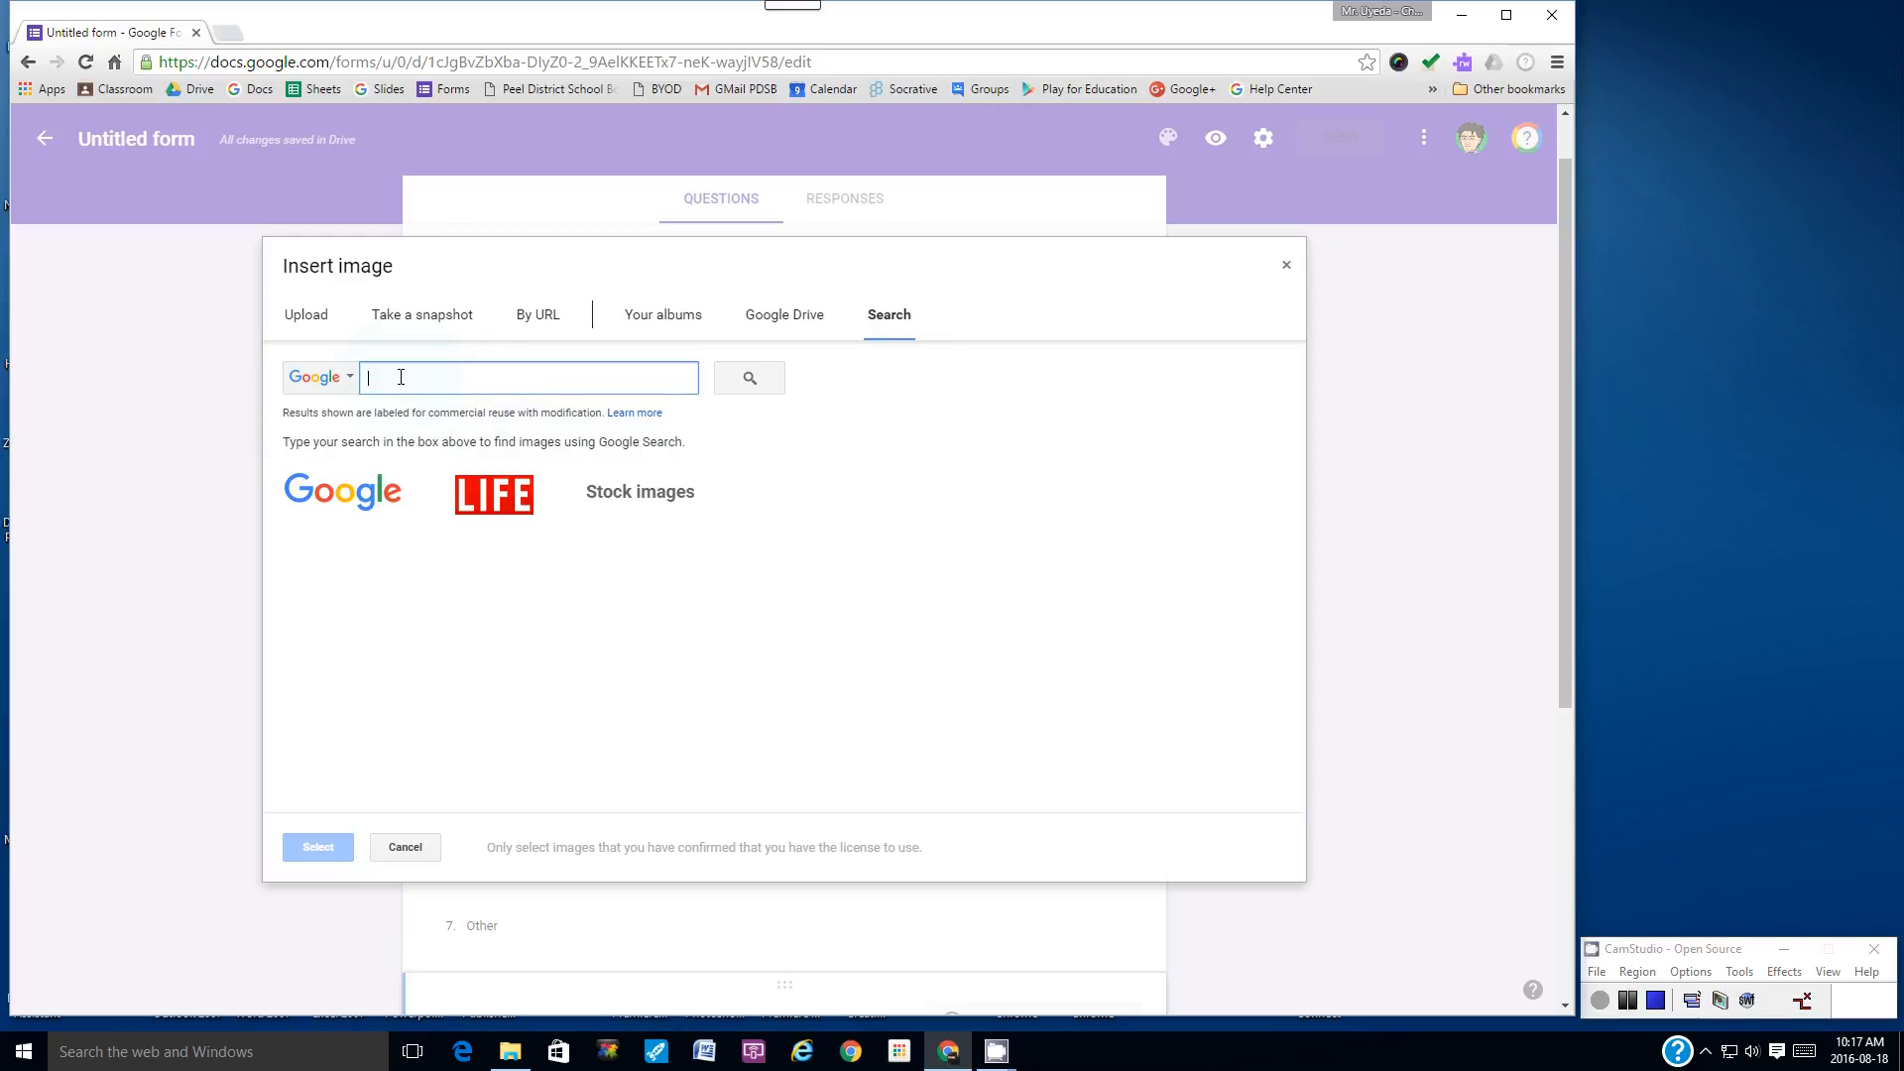
text(Samsun)
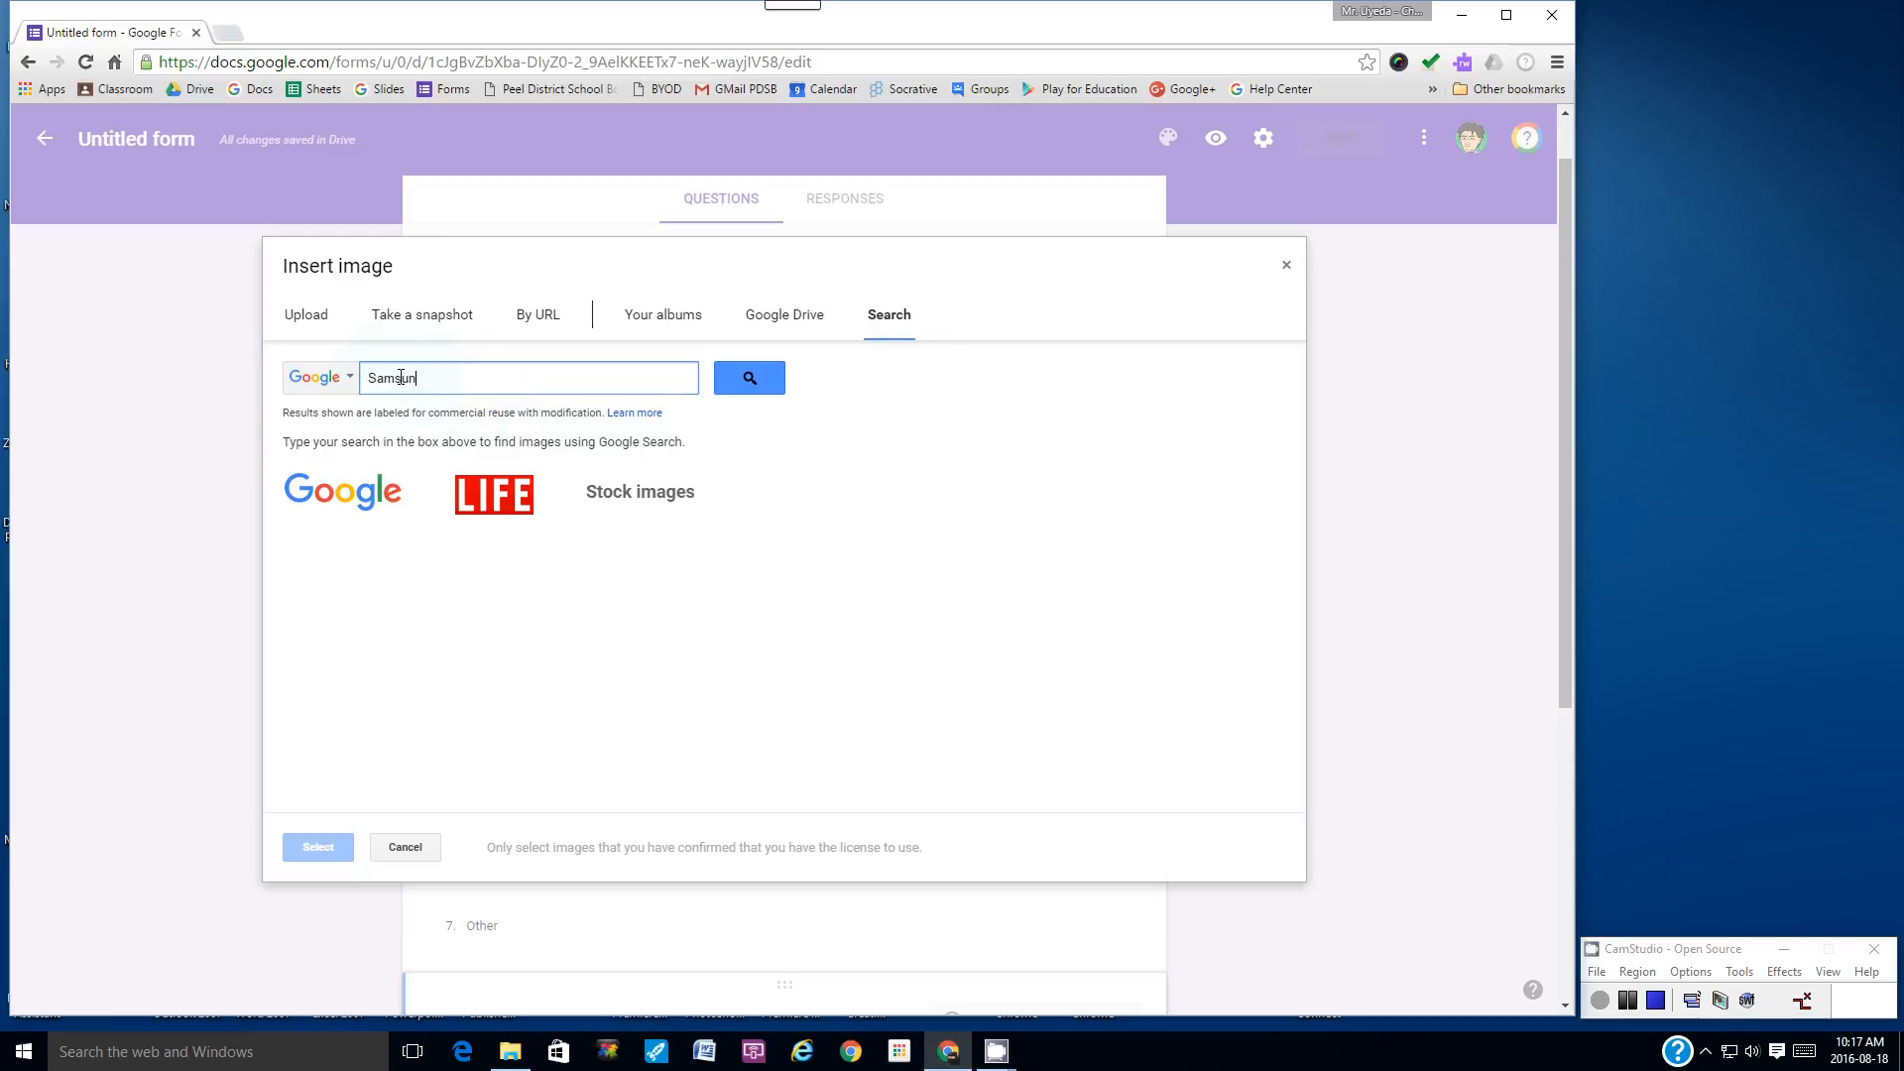
text(g logo)
click(736, 384)
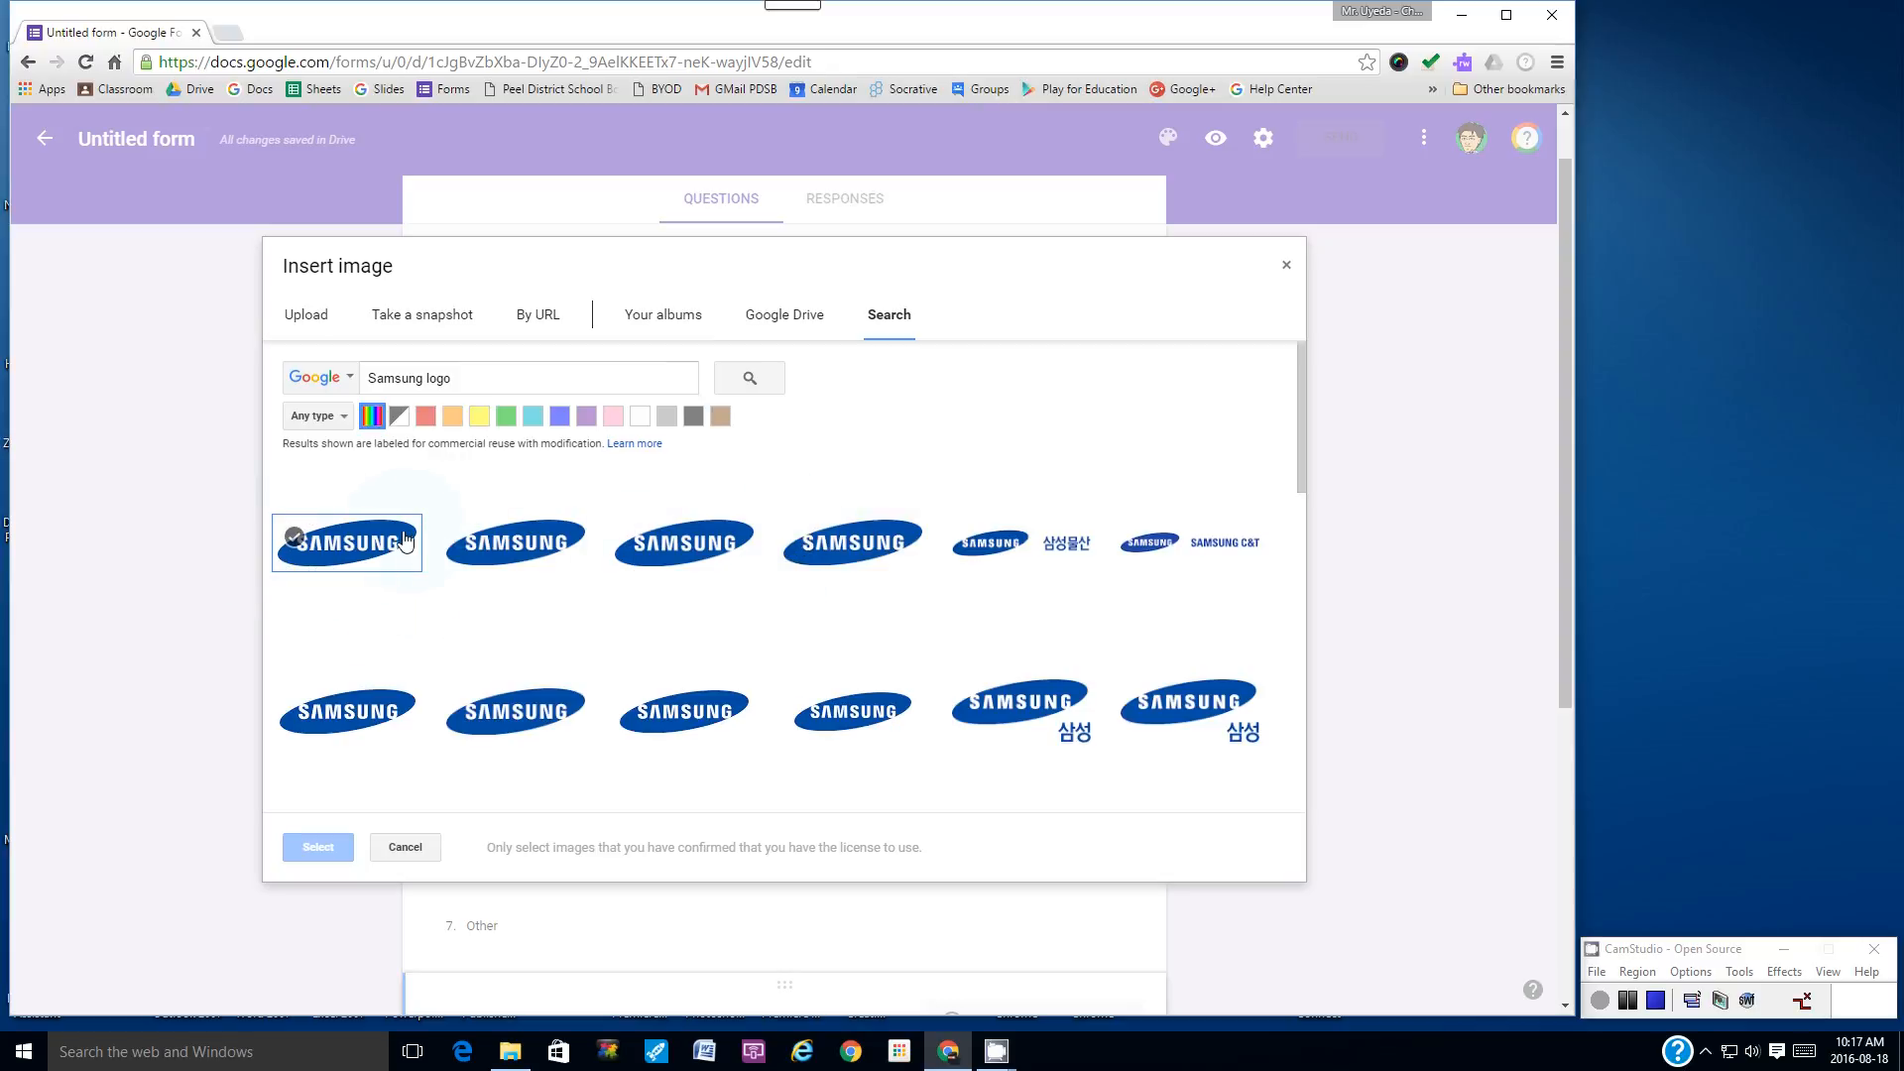
click(313, 546)
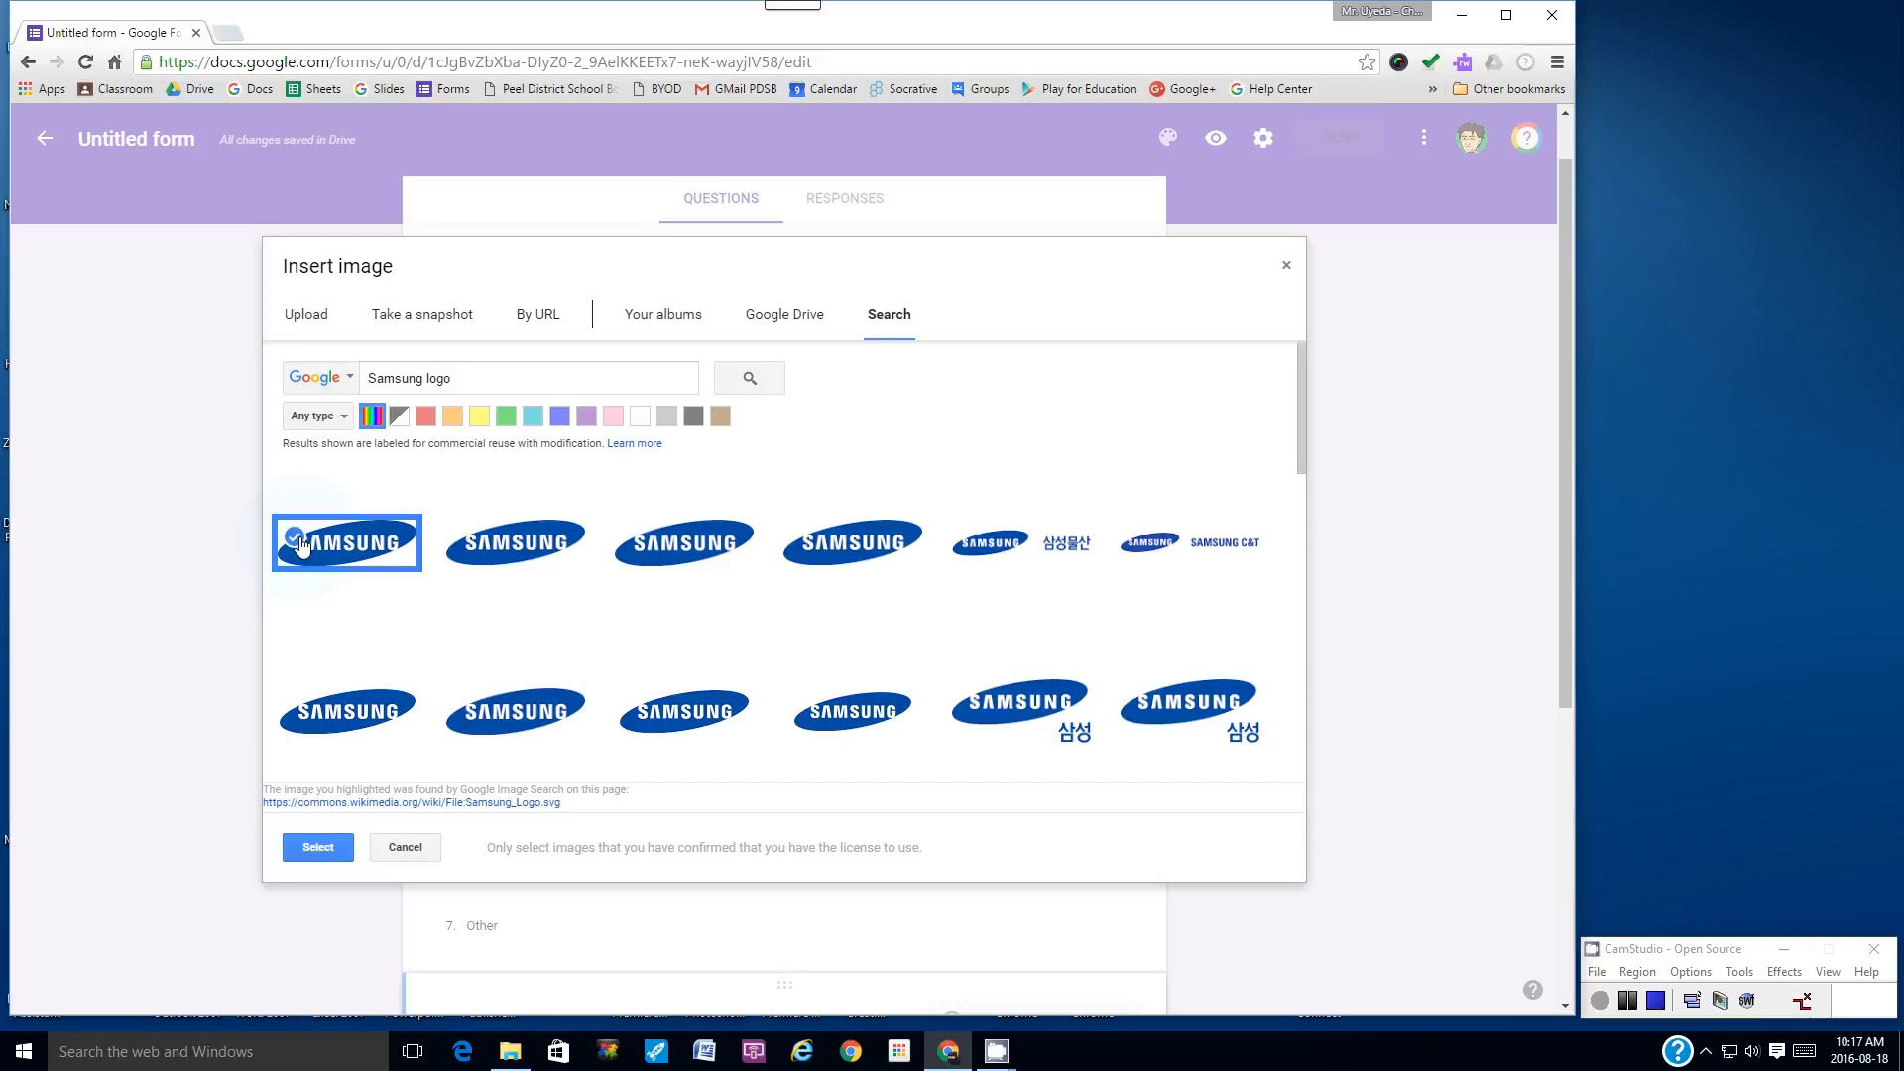
click(321, 851)
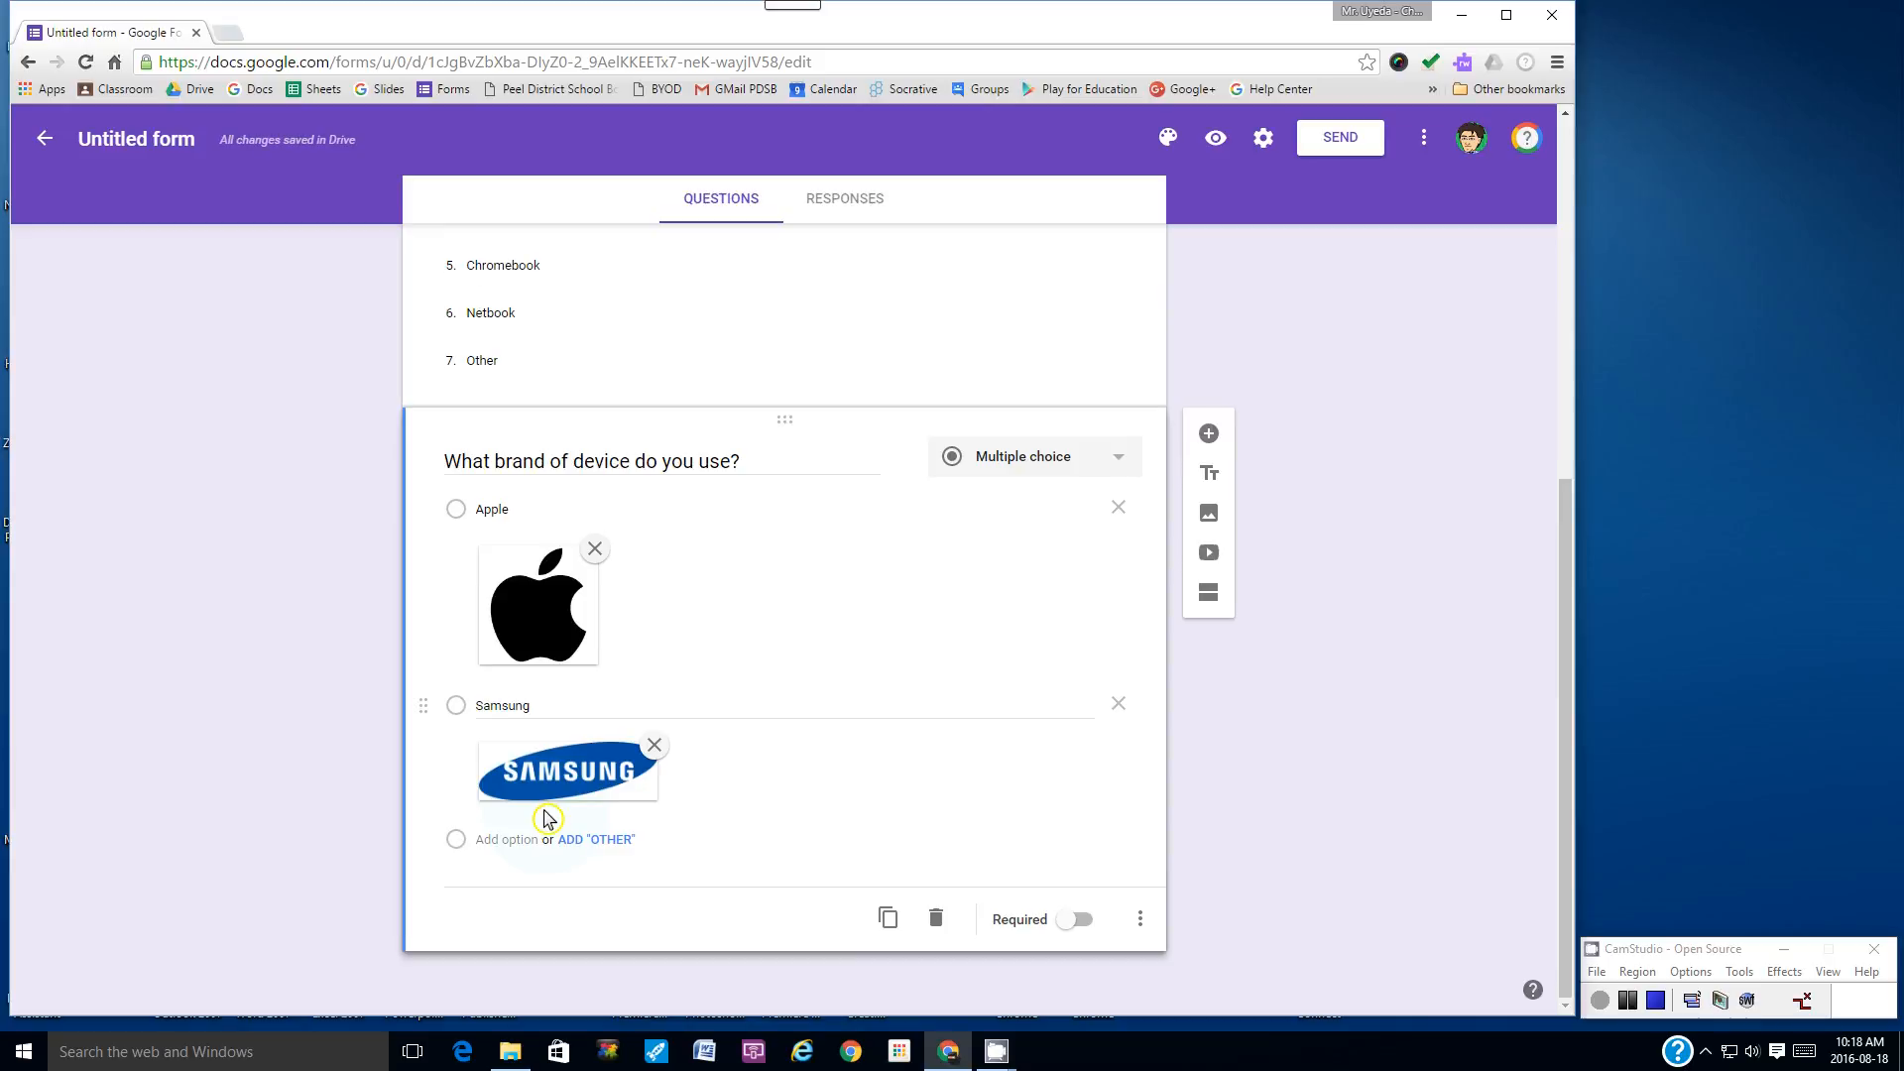
- Add "HTC" as the third brand option and attach the first "quietly brilliant" logo found with an image search for "HTC logo"
click(545, 816)
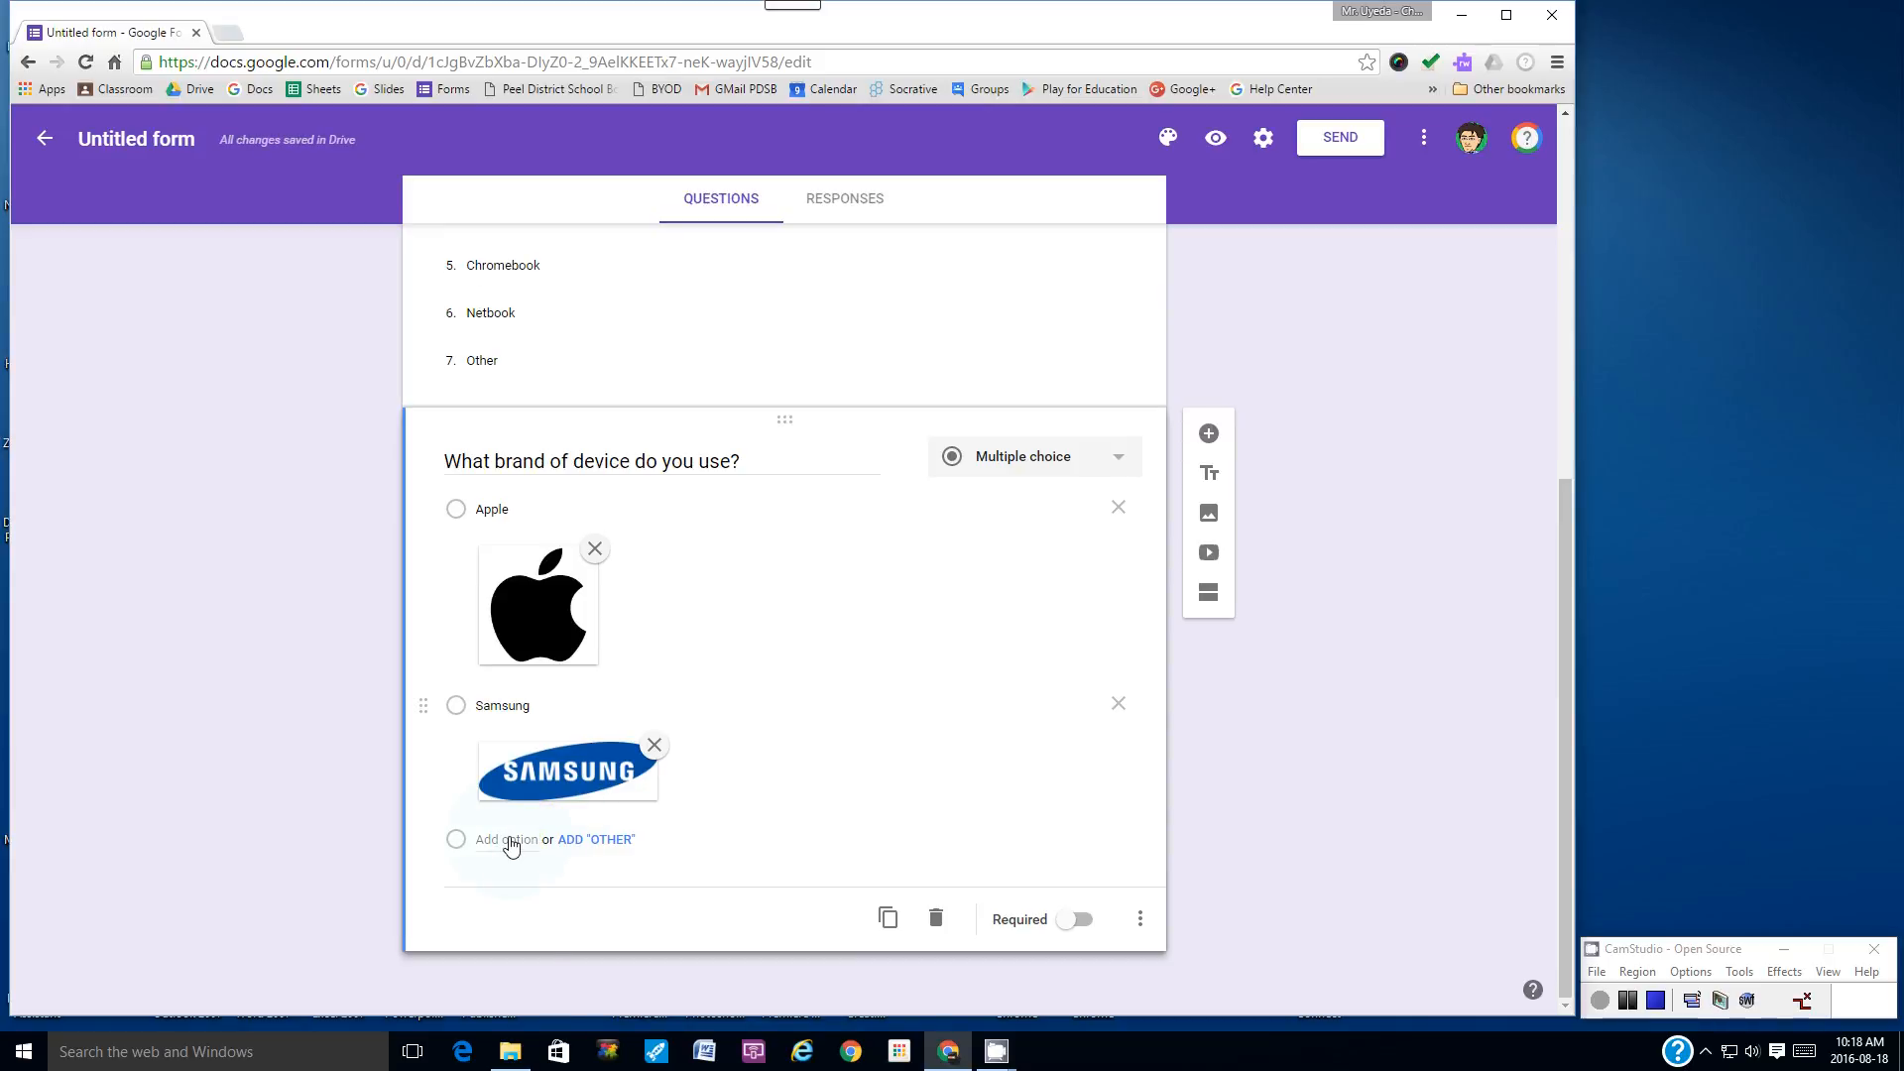
click(510, 844)
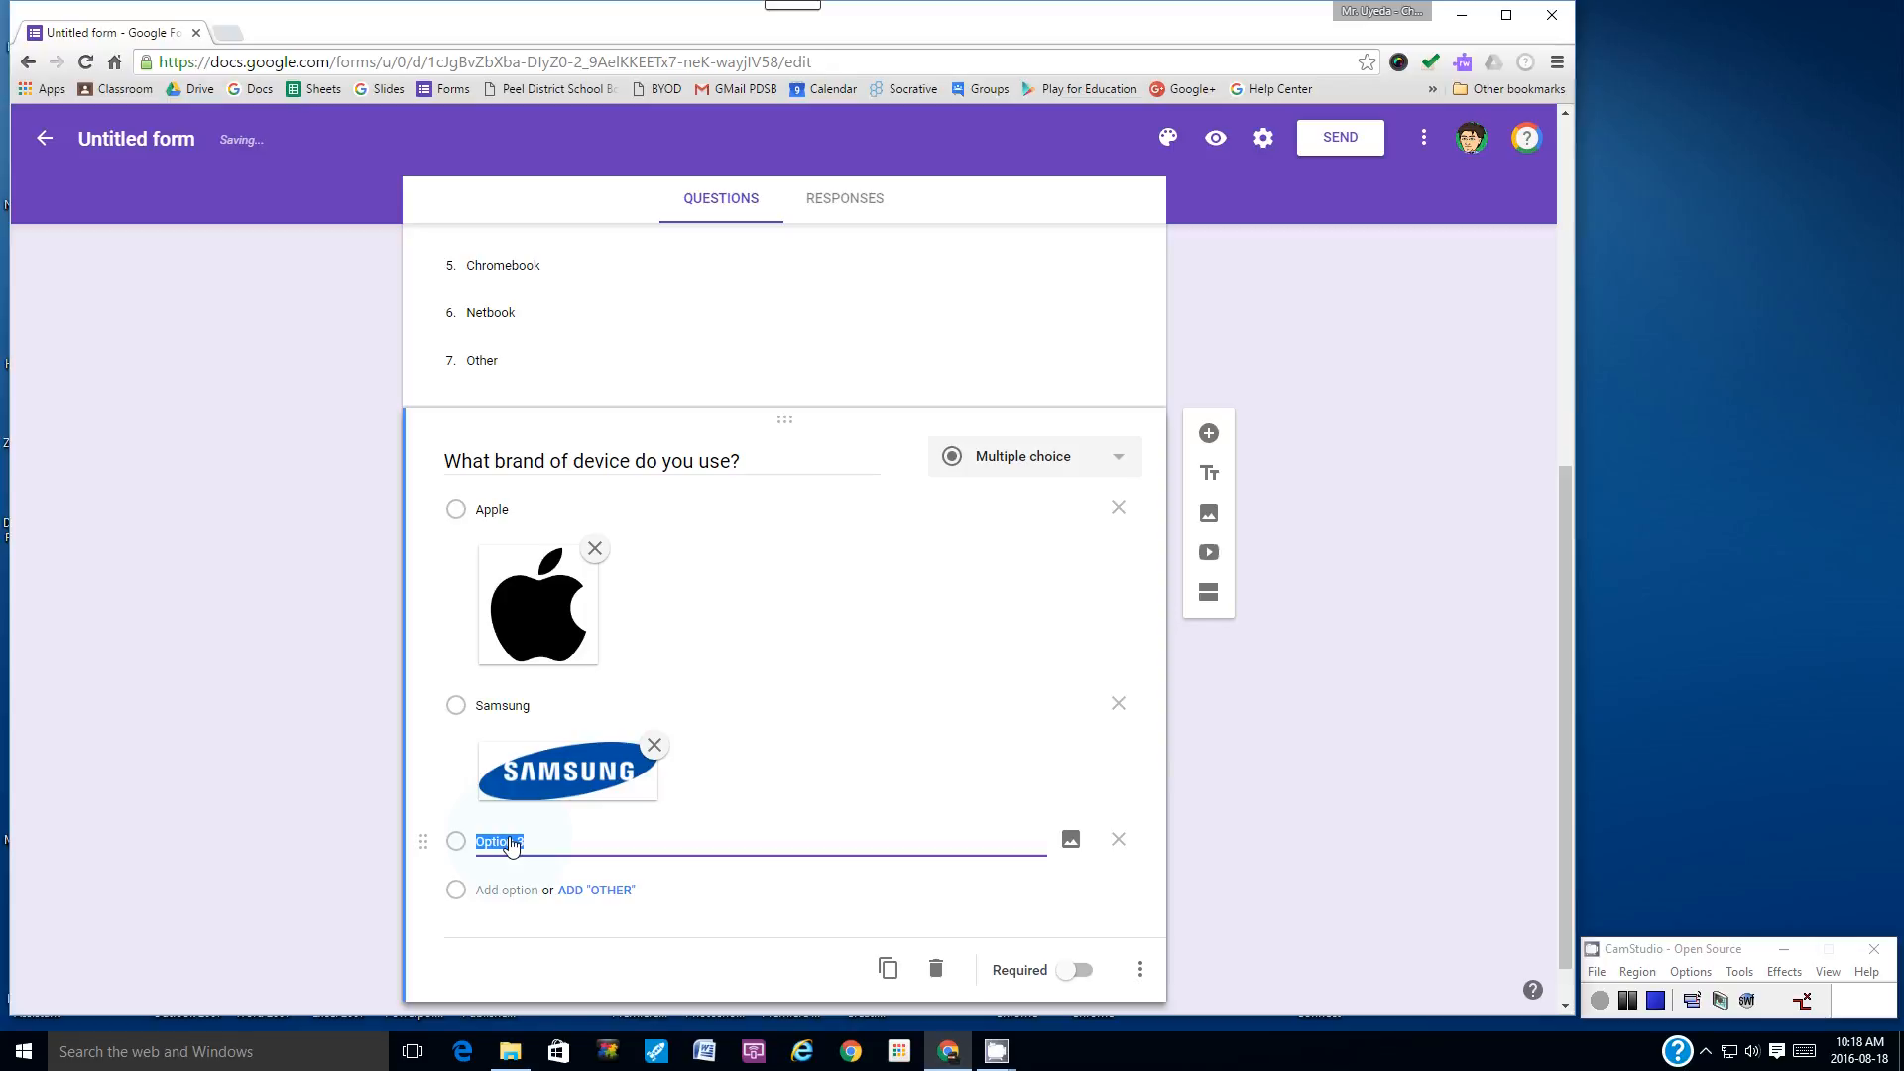
text(HTC)
click(1072, 840)
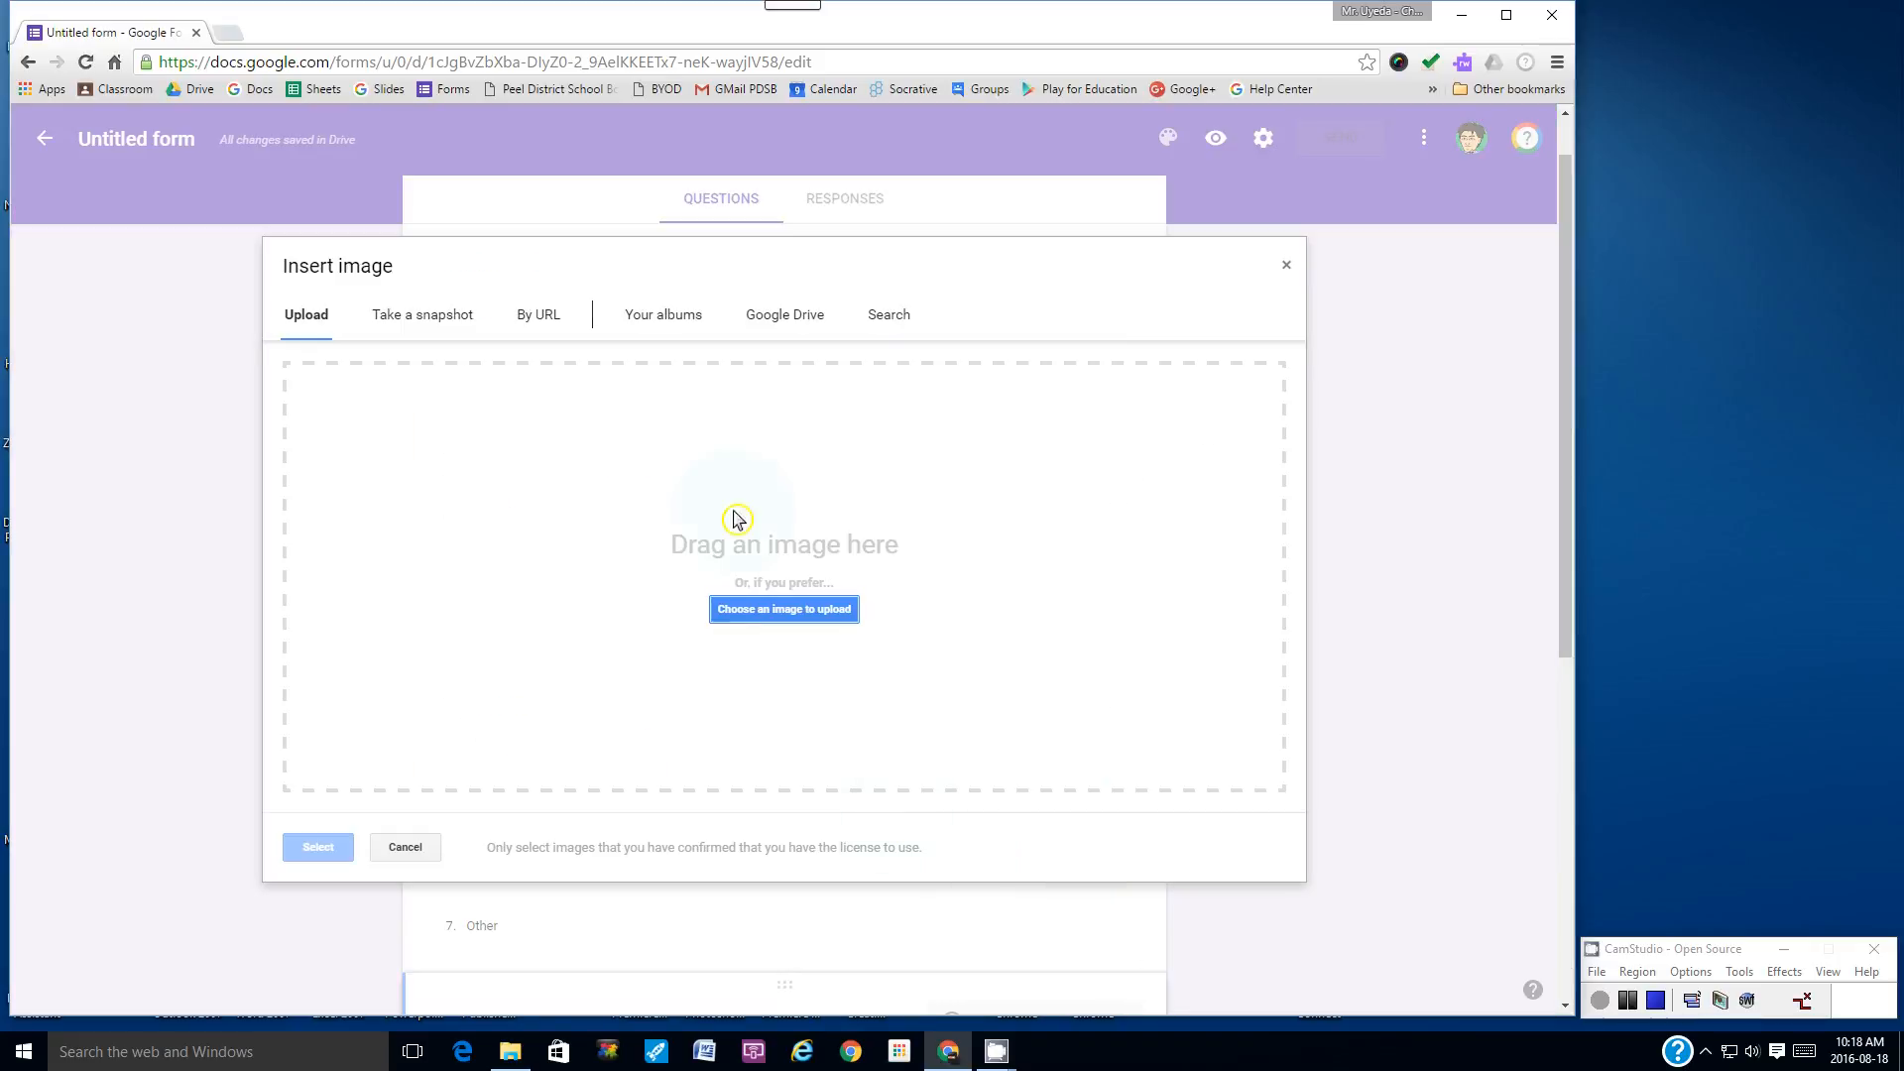
click(890, 322)
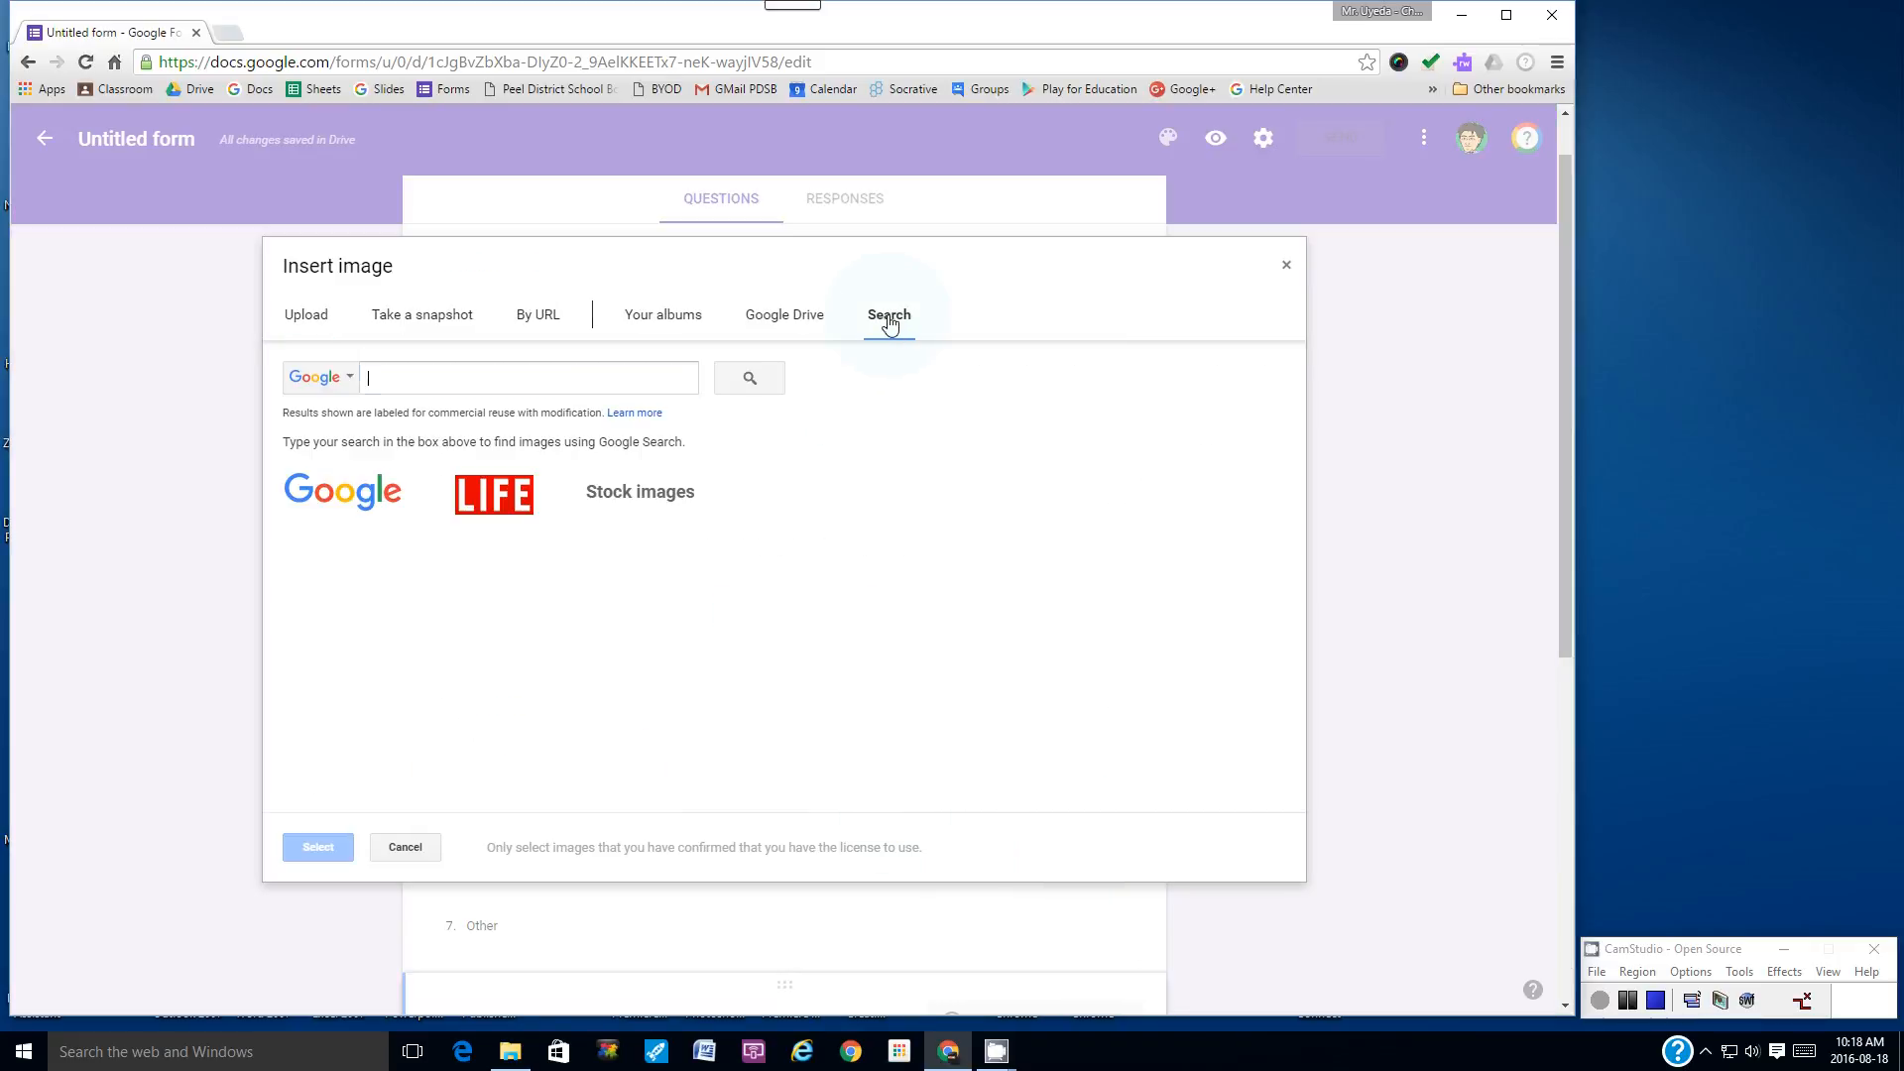
text(HTC logo)
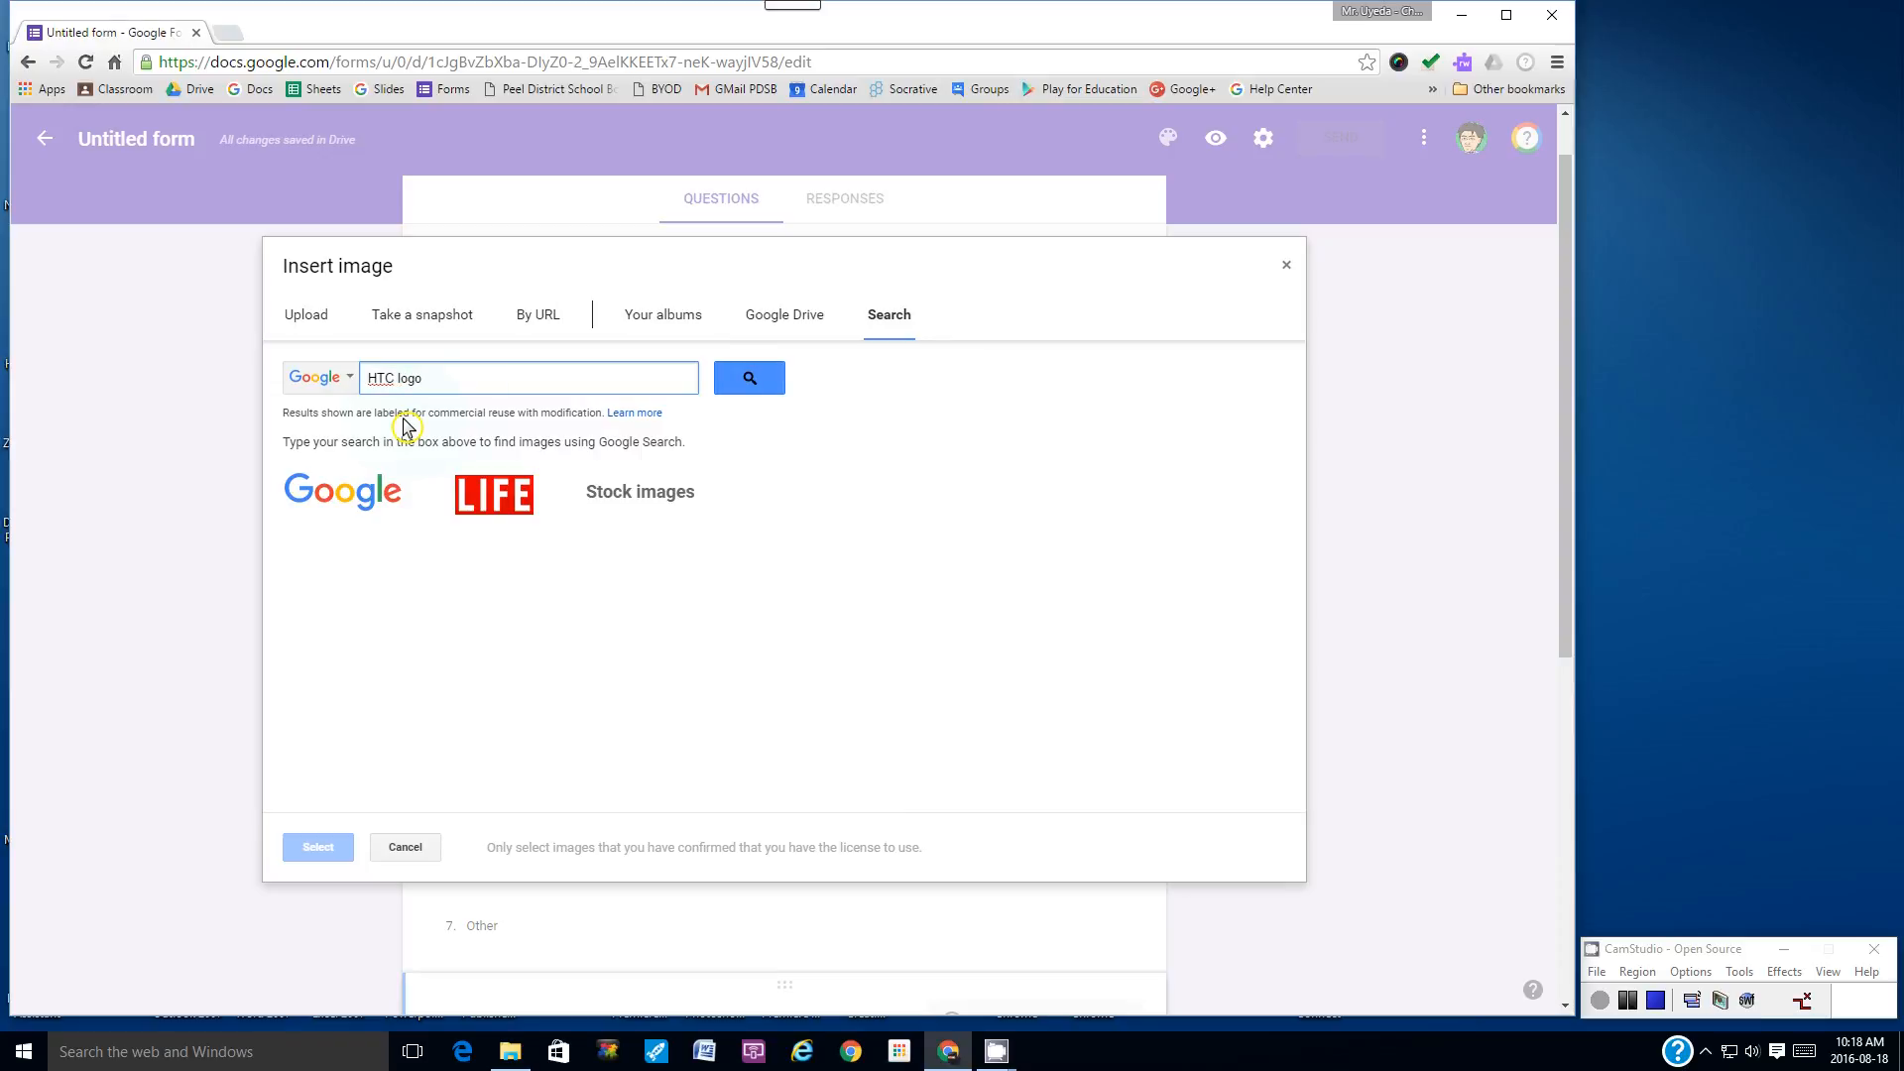
click(757, 391)
click(326, 561)
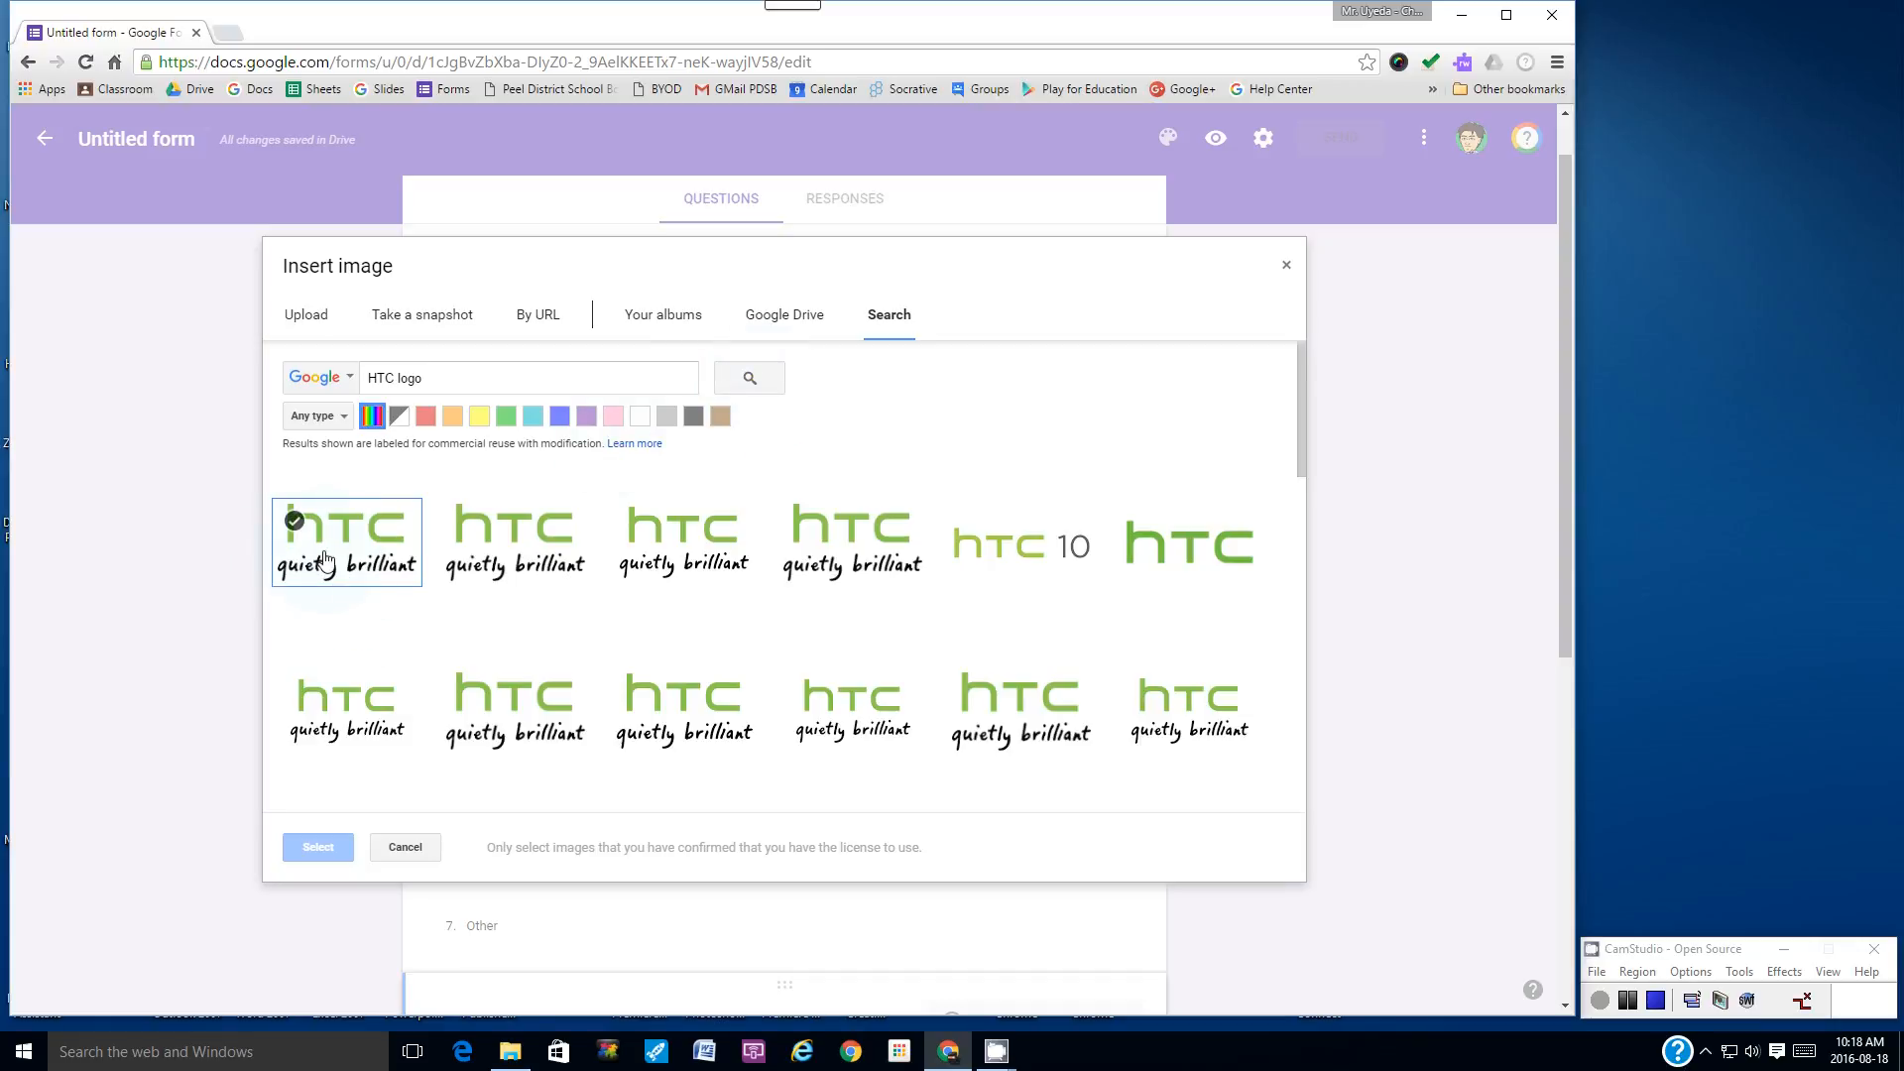
click(294, 520)
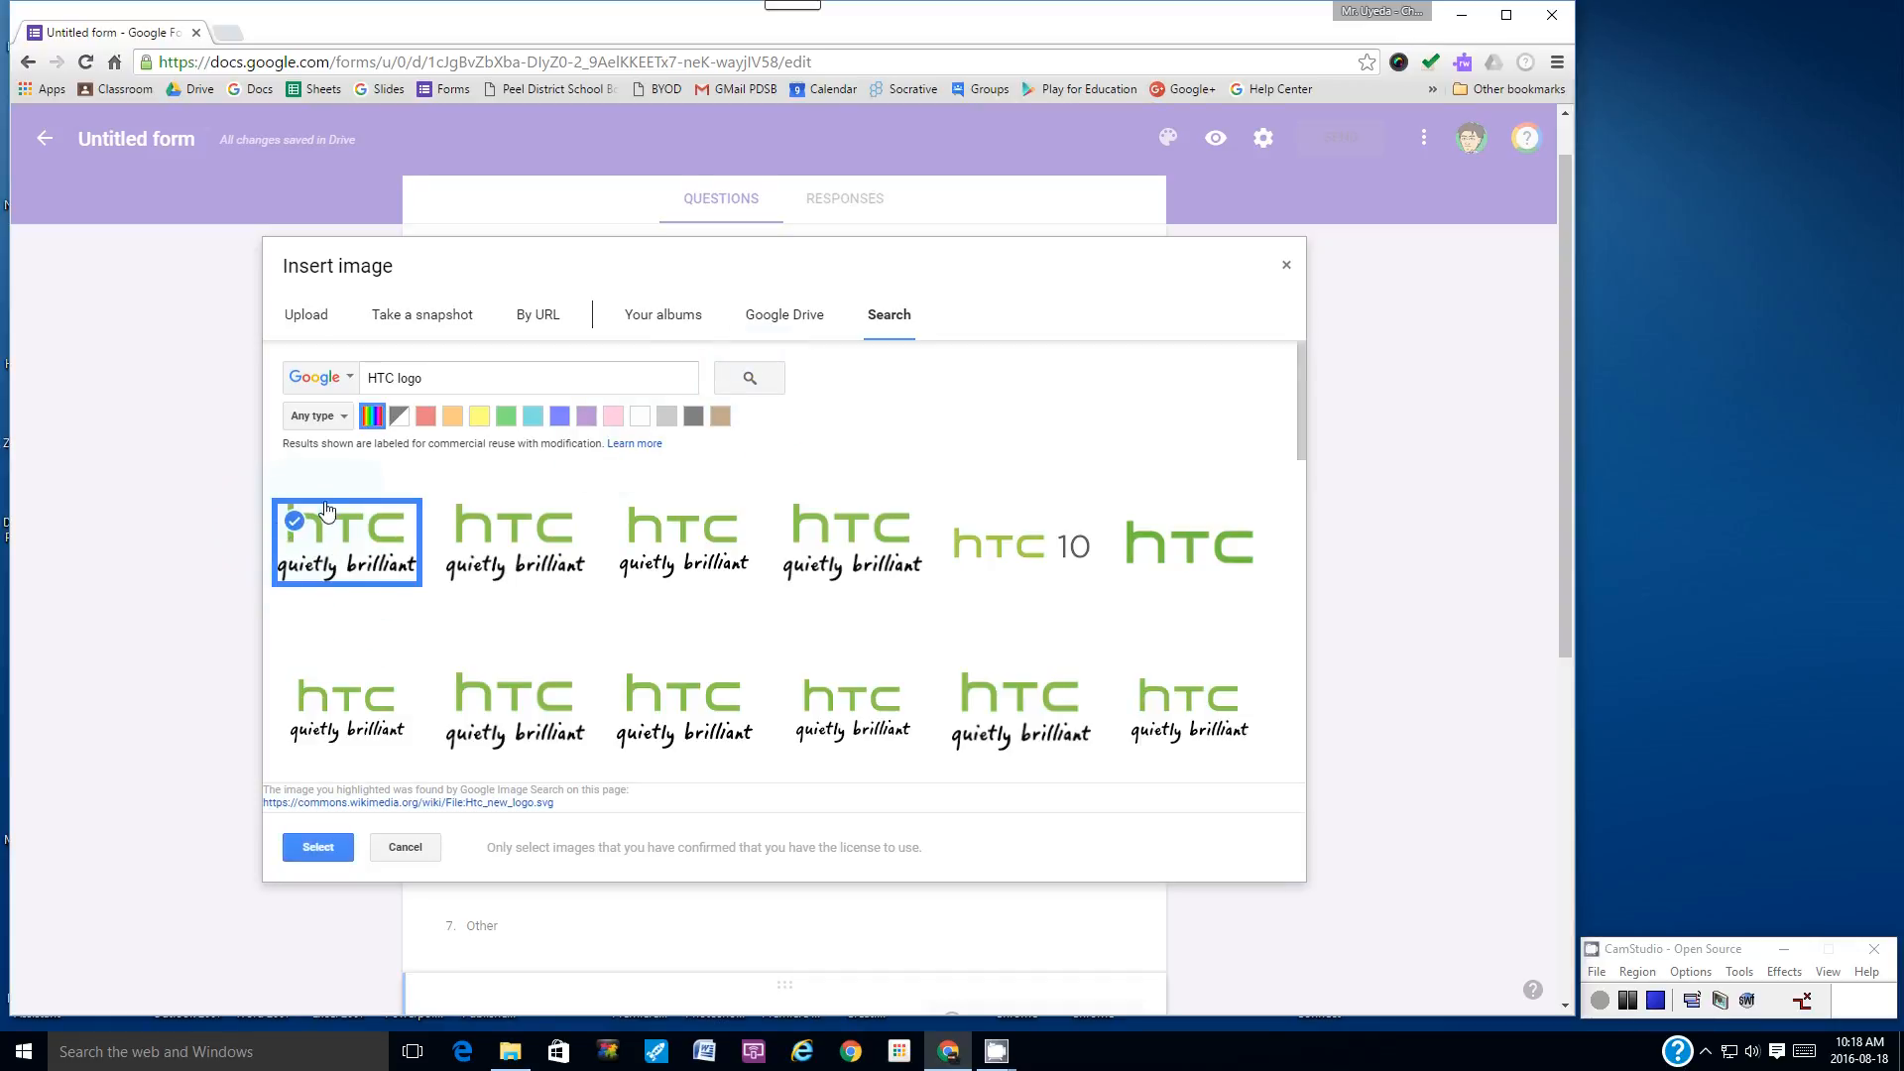
click(321, 848)
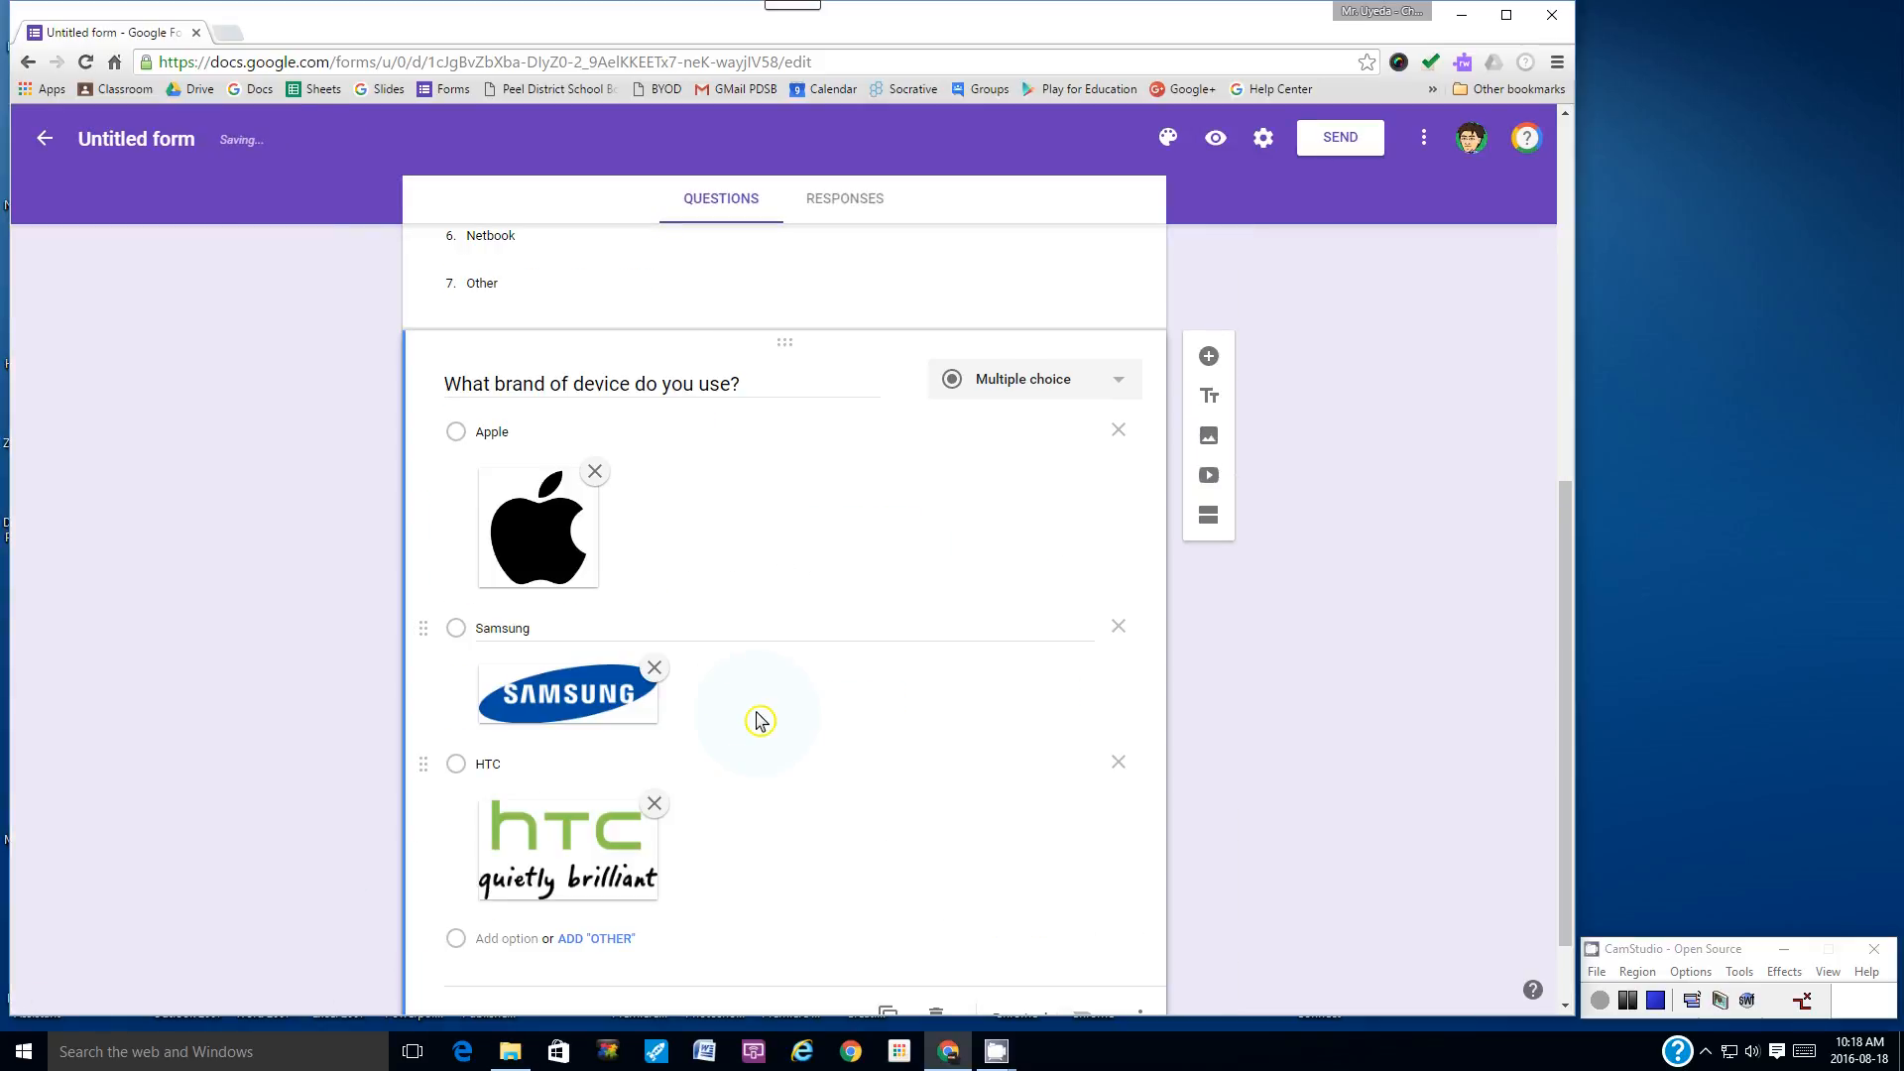
- Add "LG" as the fourth brand option and attach the large round red symbol found with an image search for "LG logo"
scroll(760, 721, down, 1)
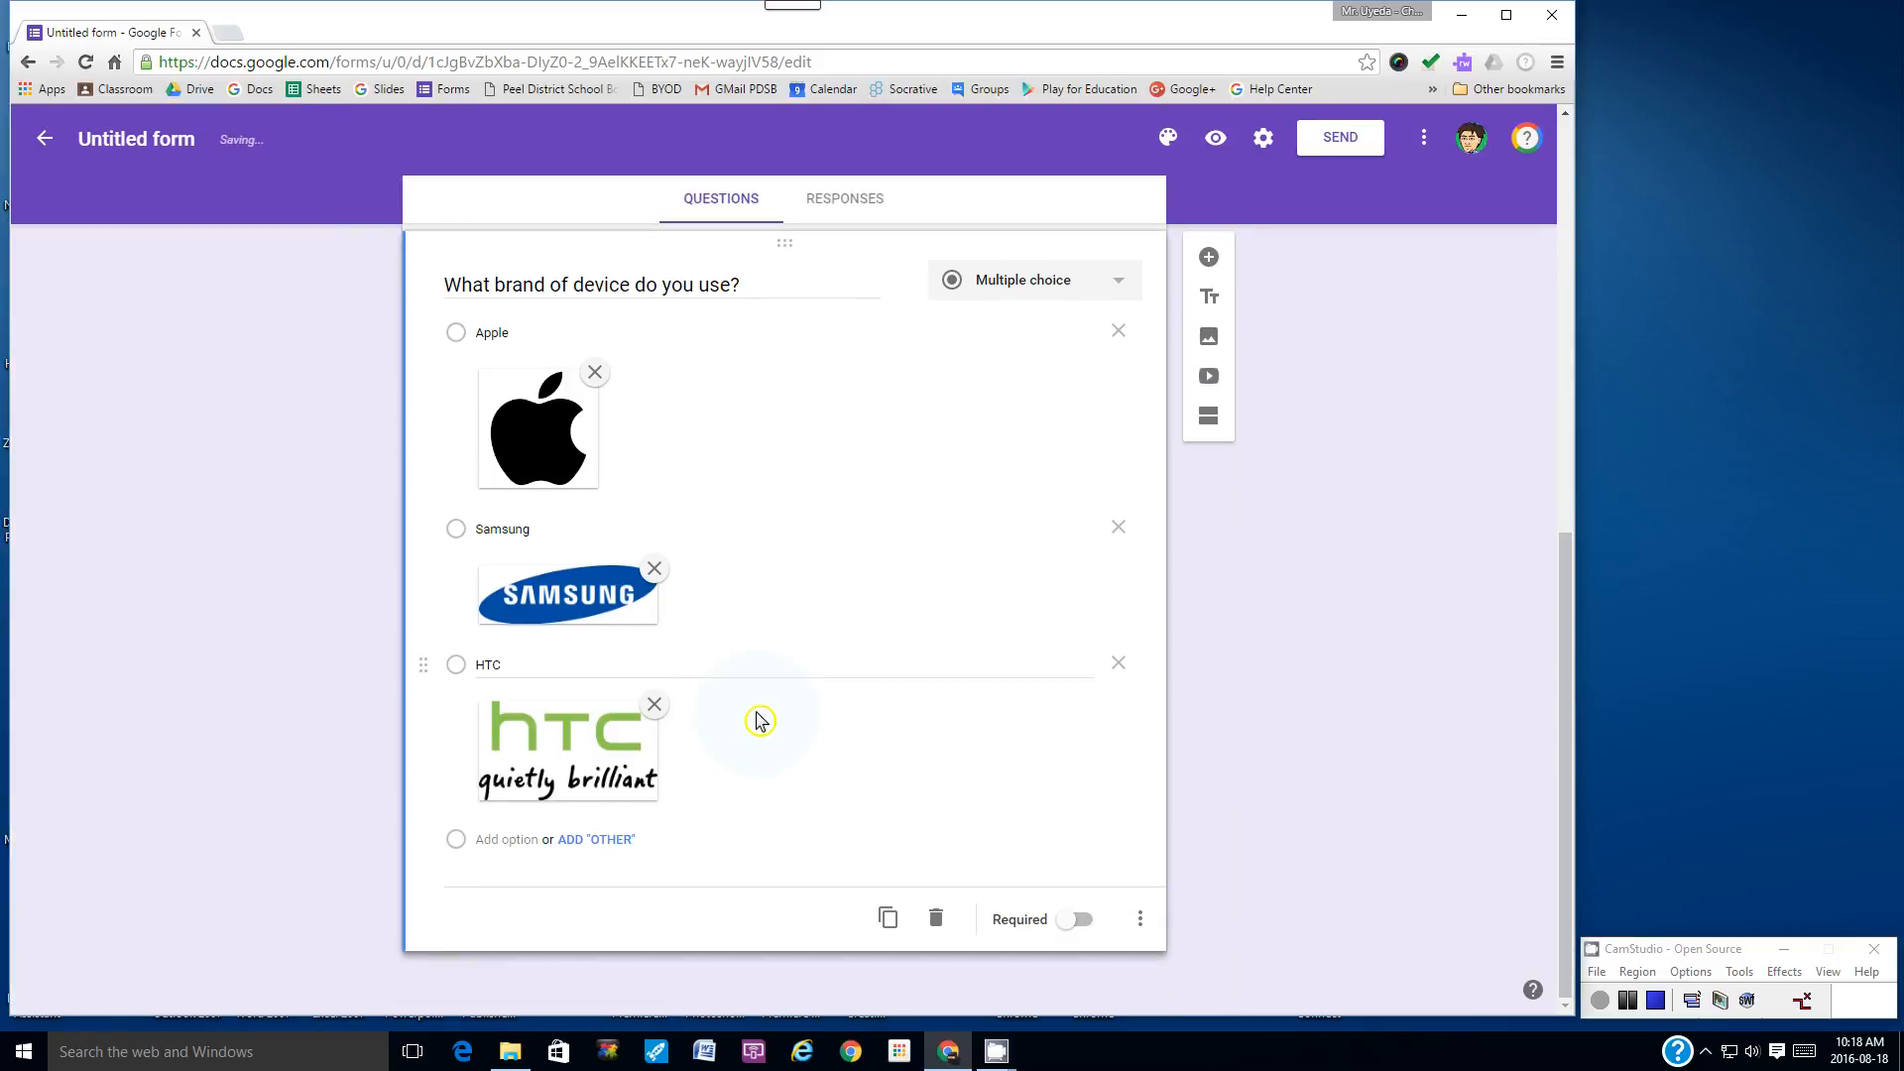
click(501, 851)
text(LG)
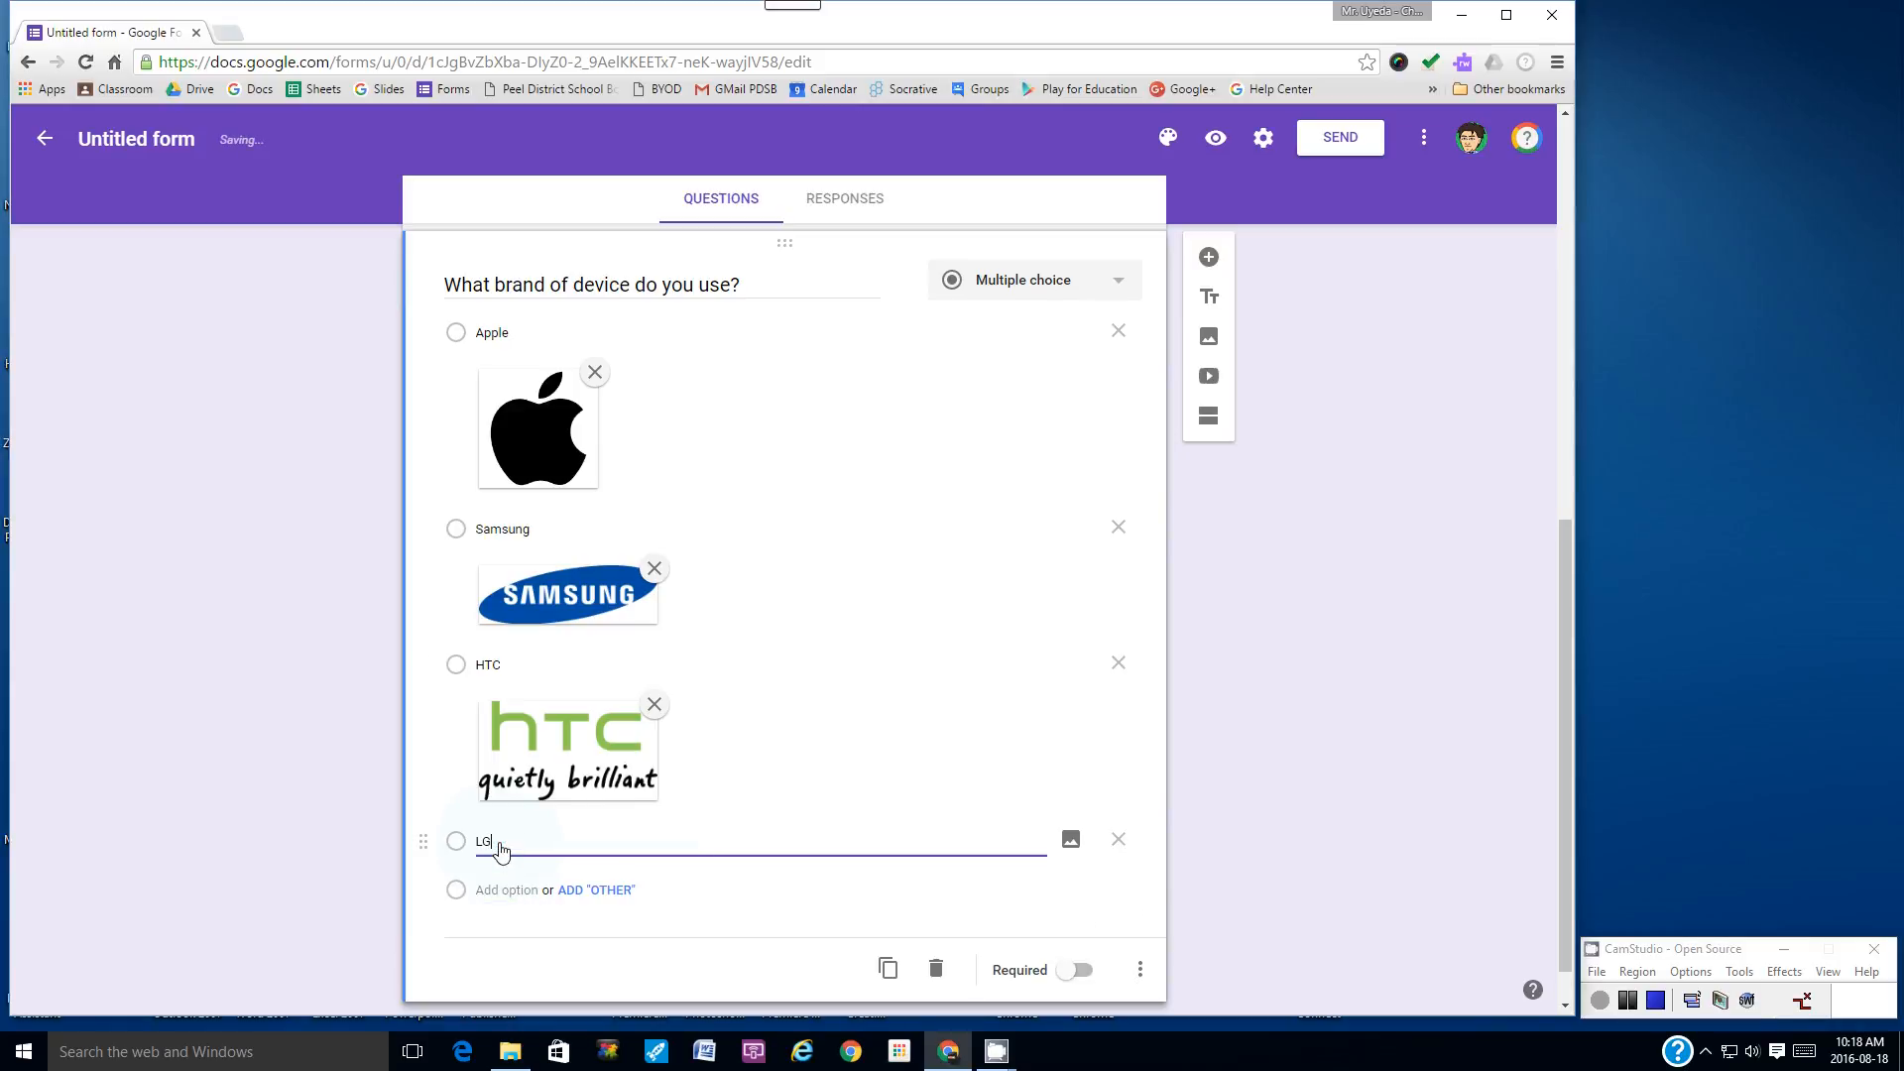
click(1074, 845)
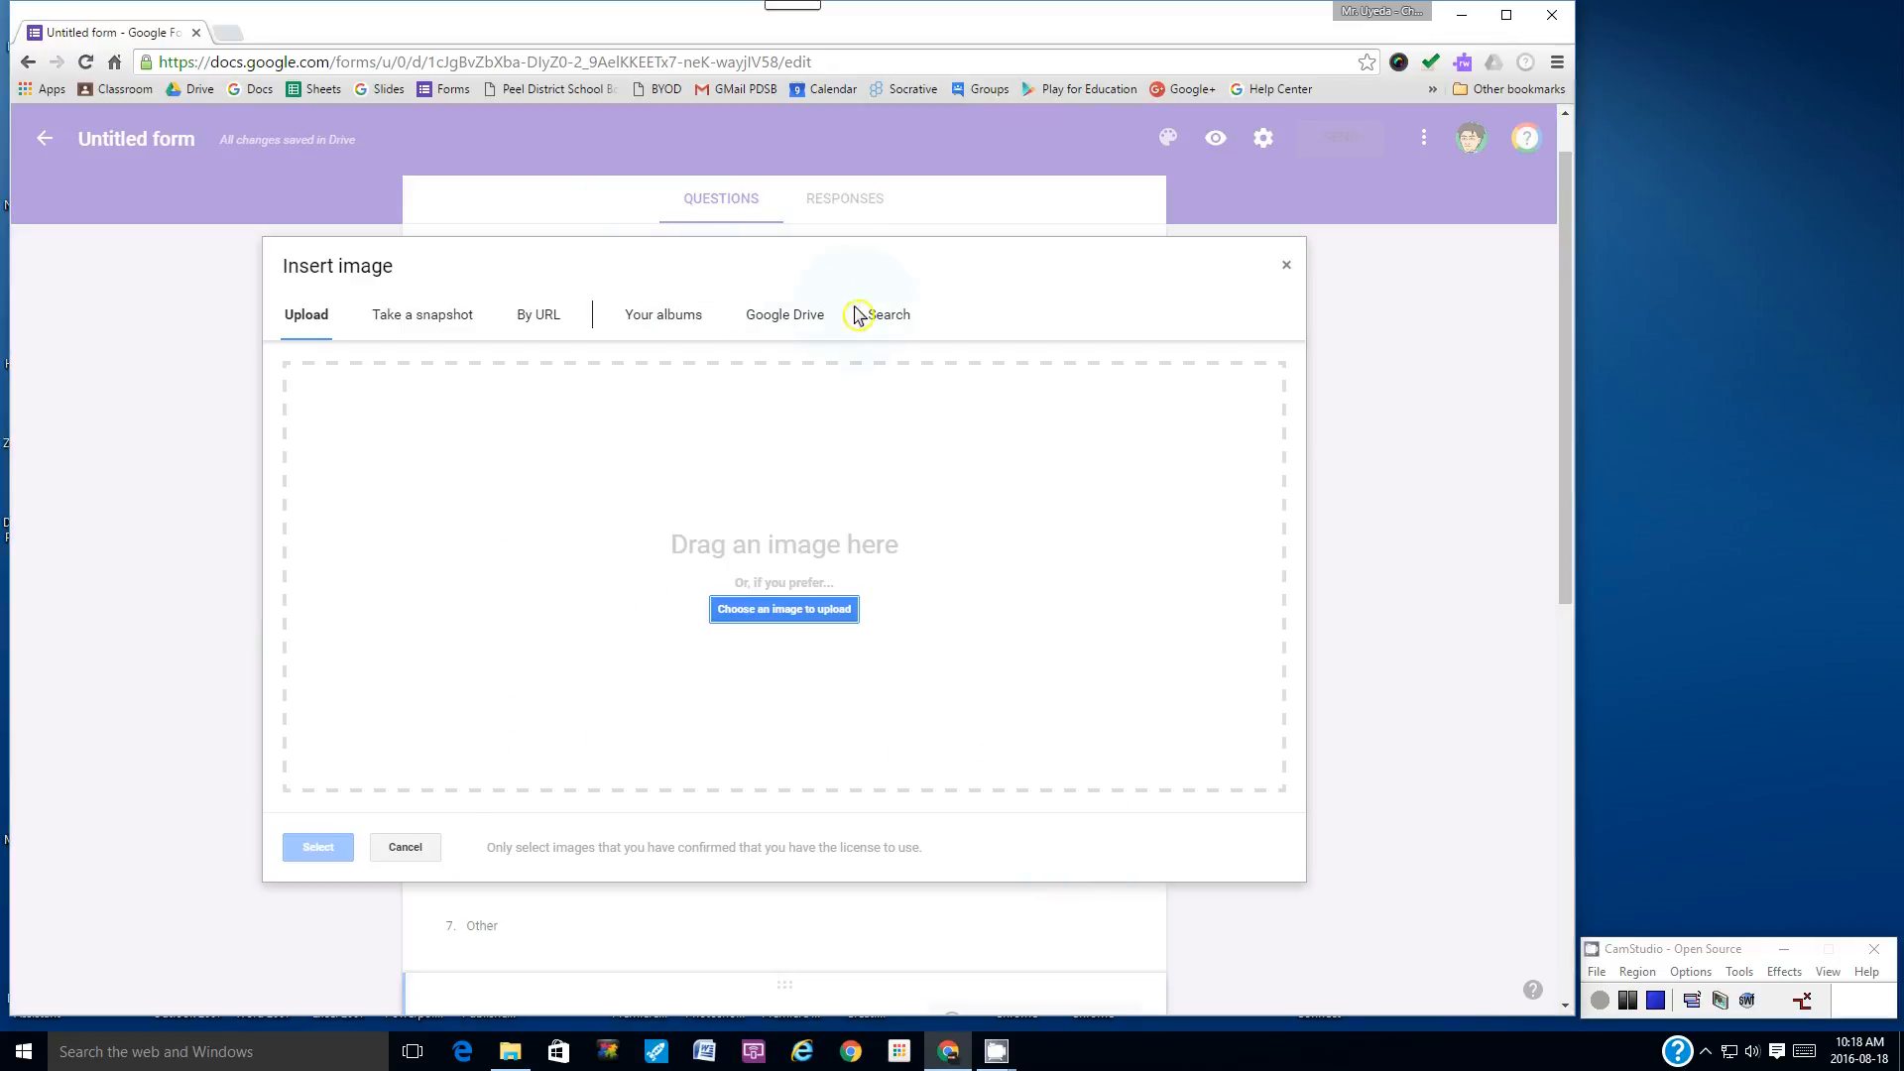
click(889, 317)
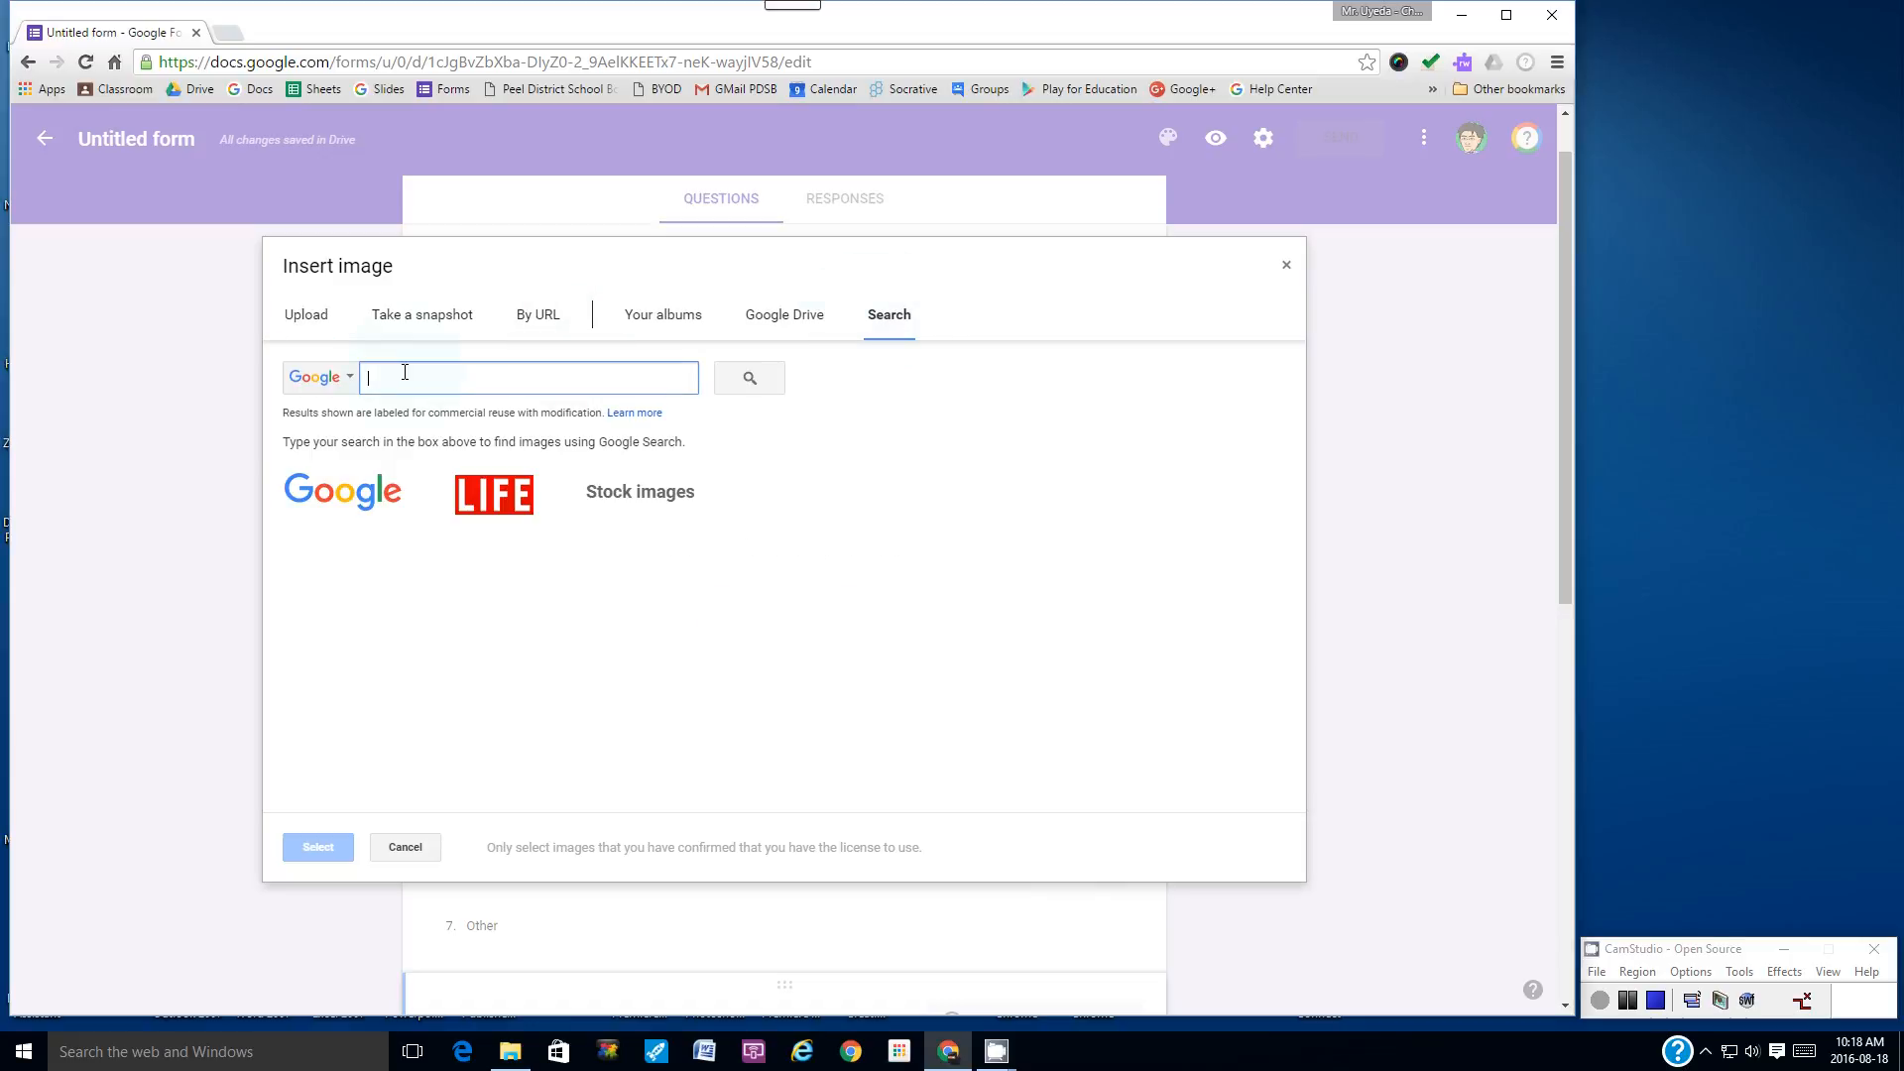
text(LG logo)
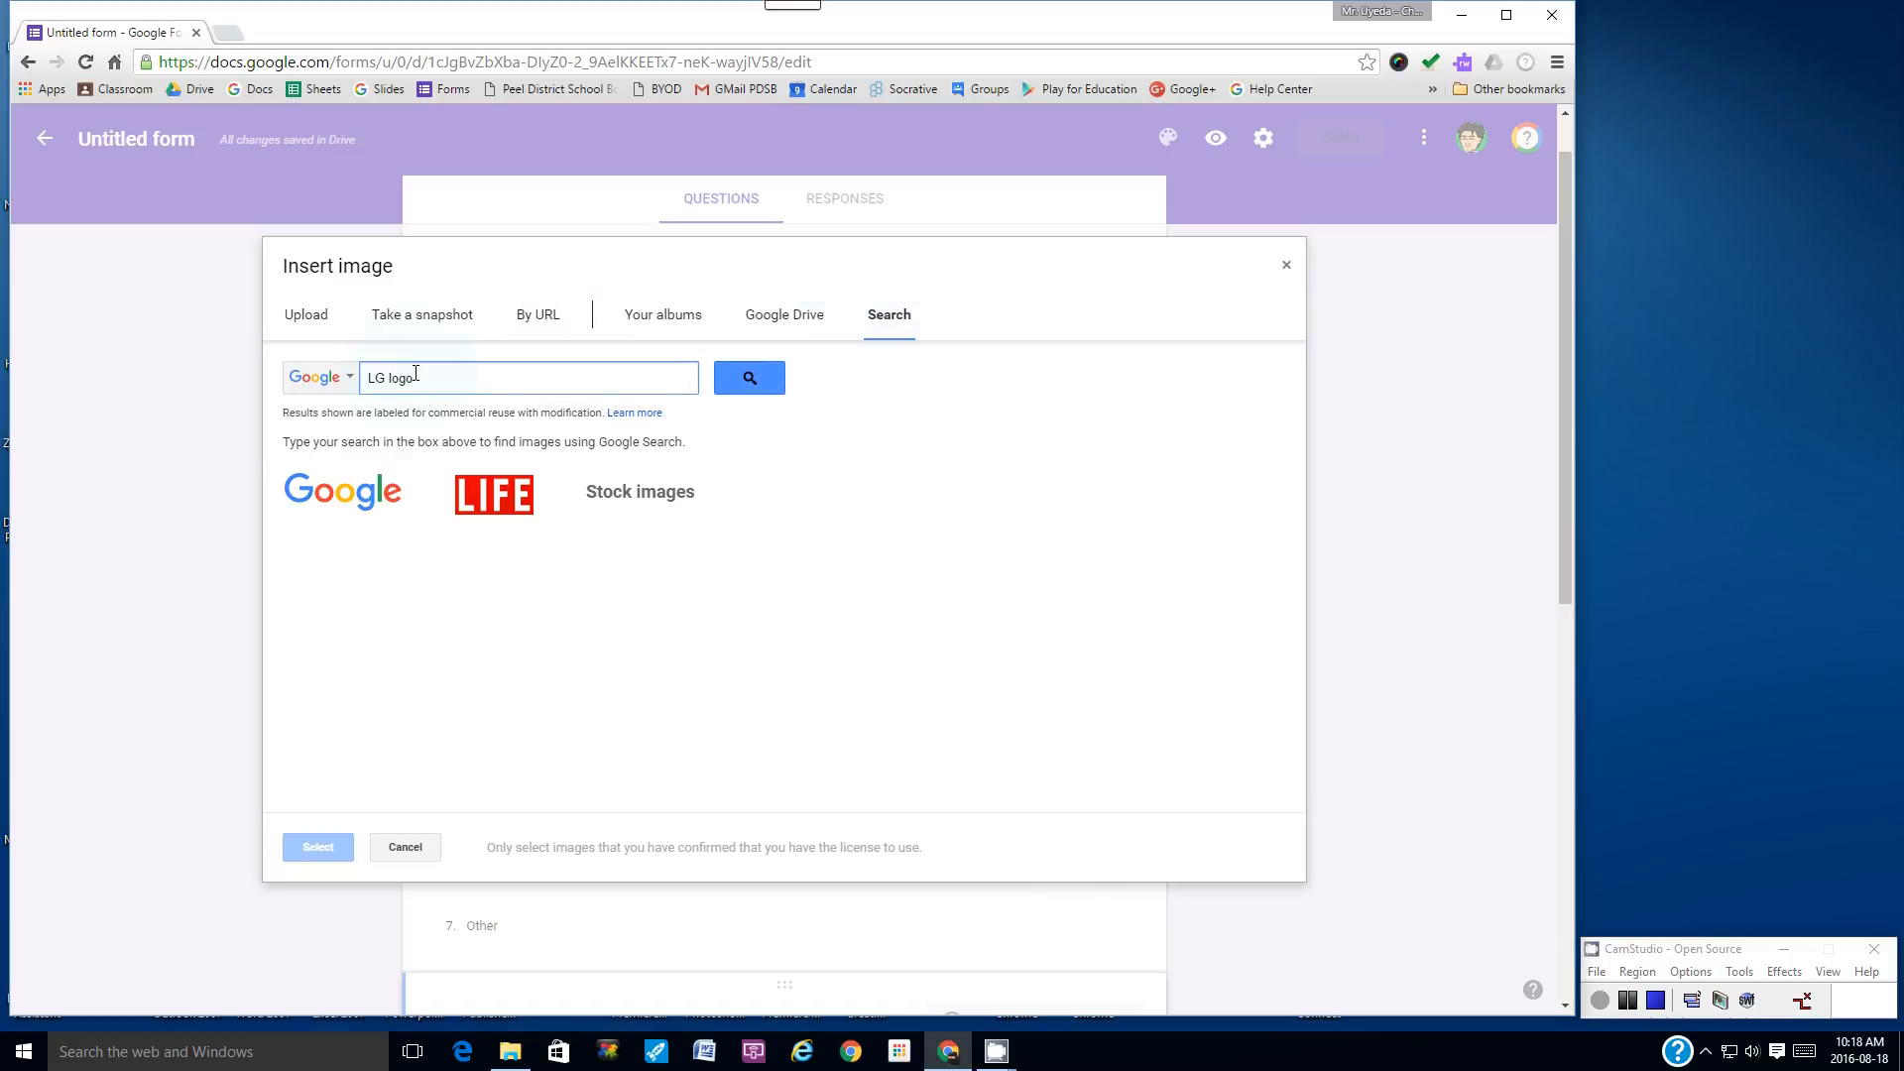
click(752, 381)
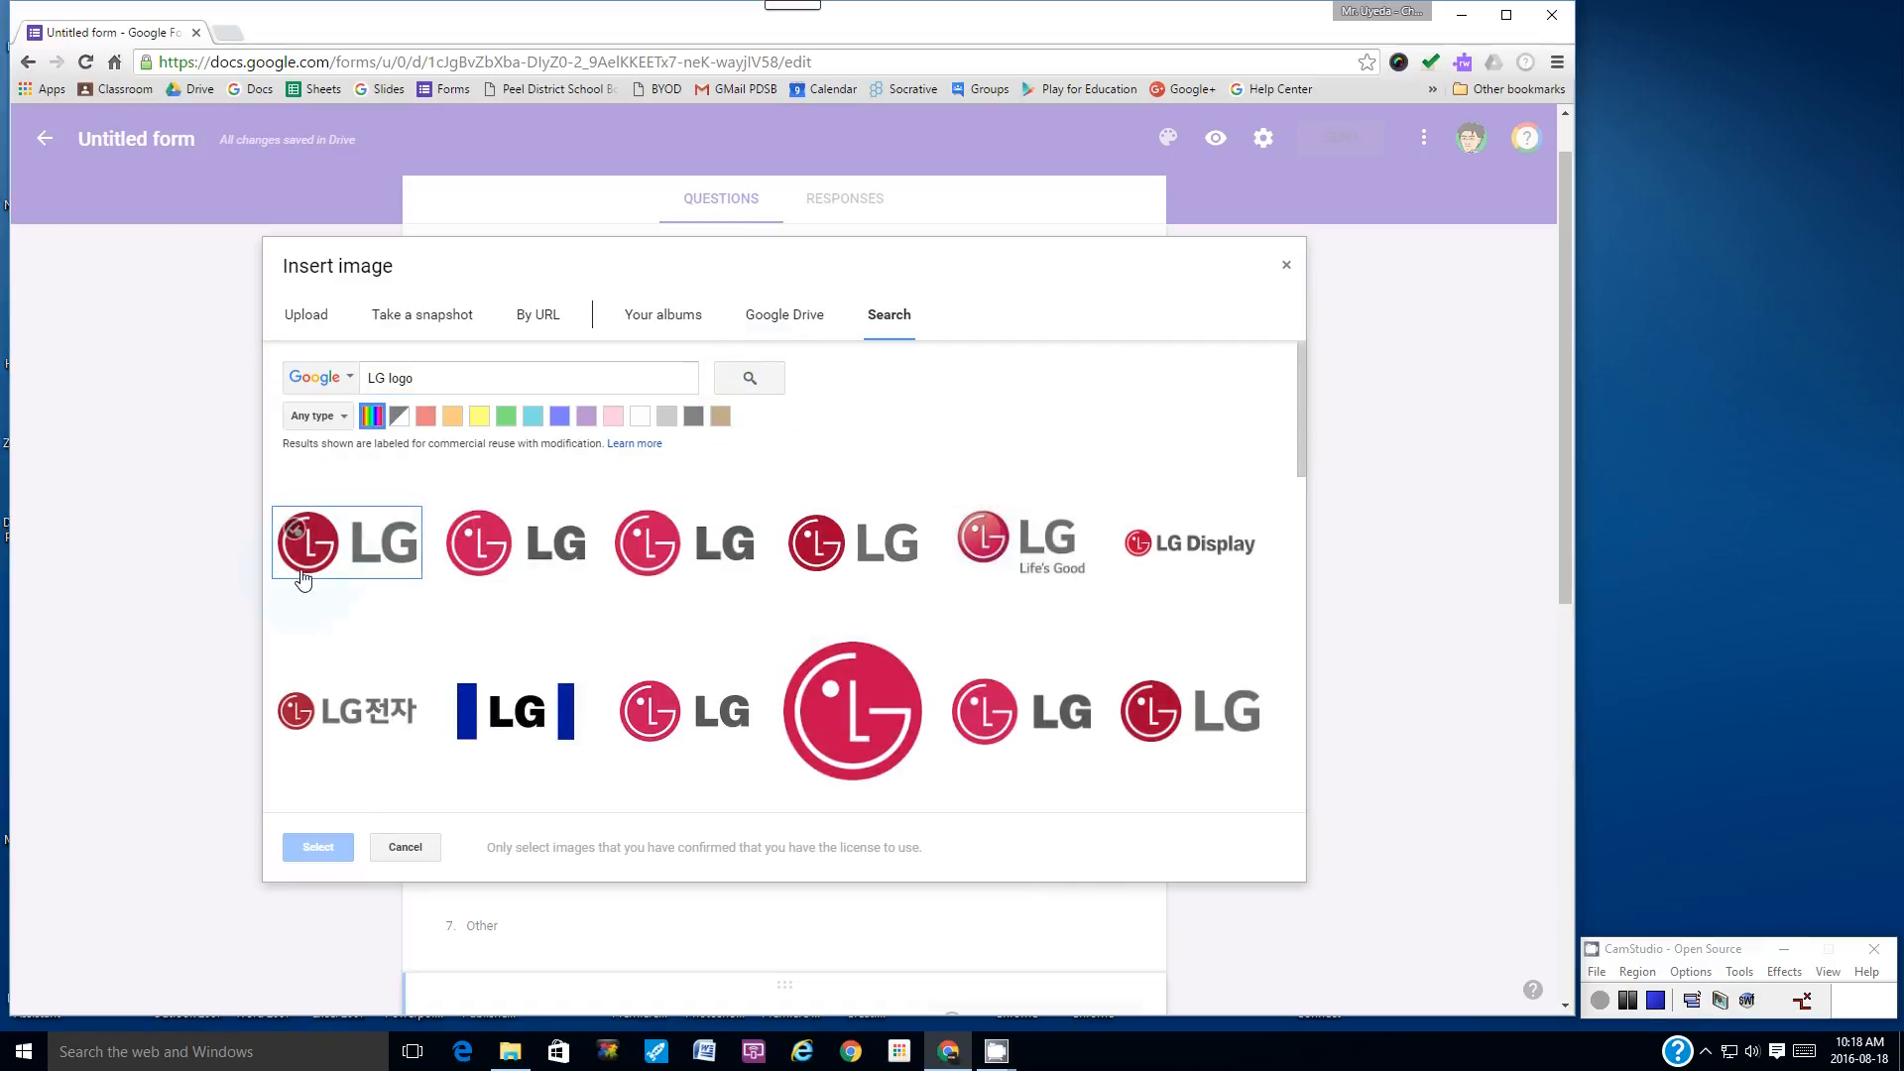
click(836, 702)
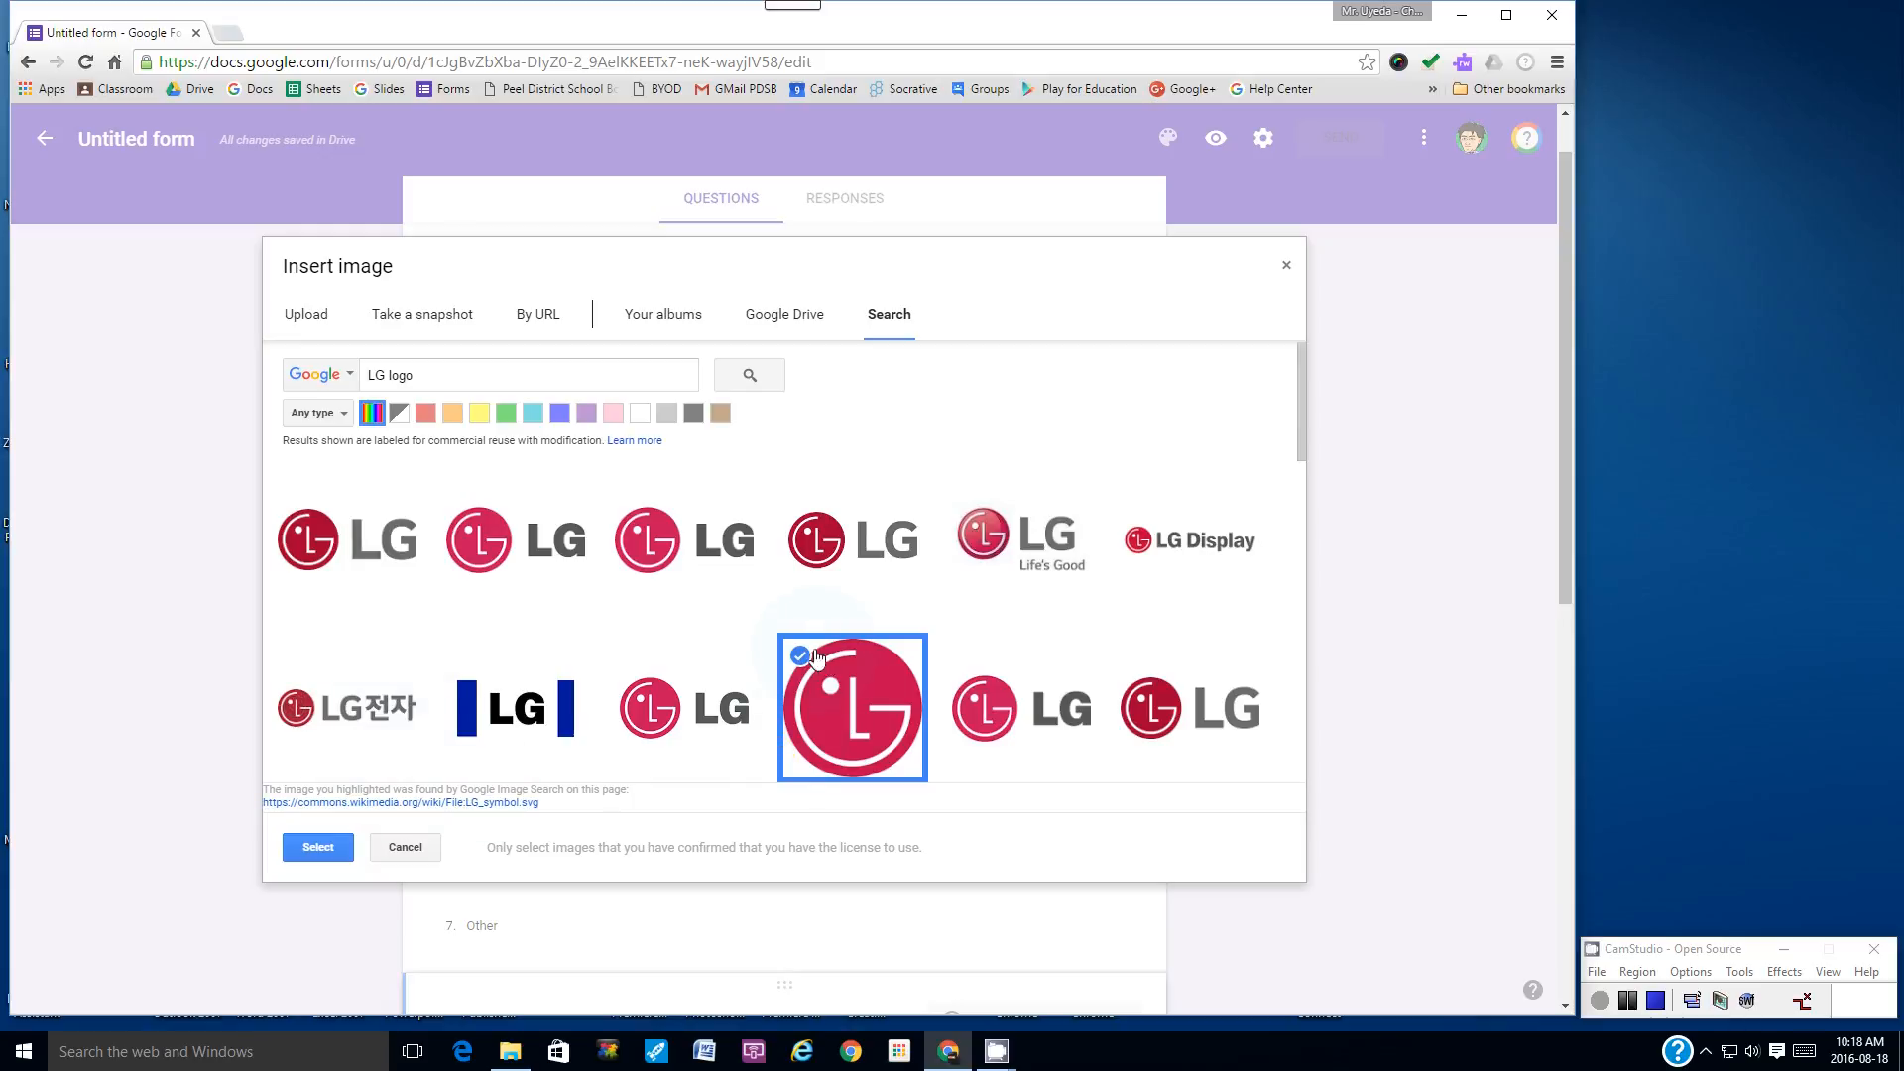
click(332, 848)
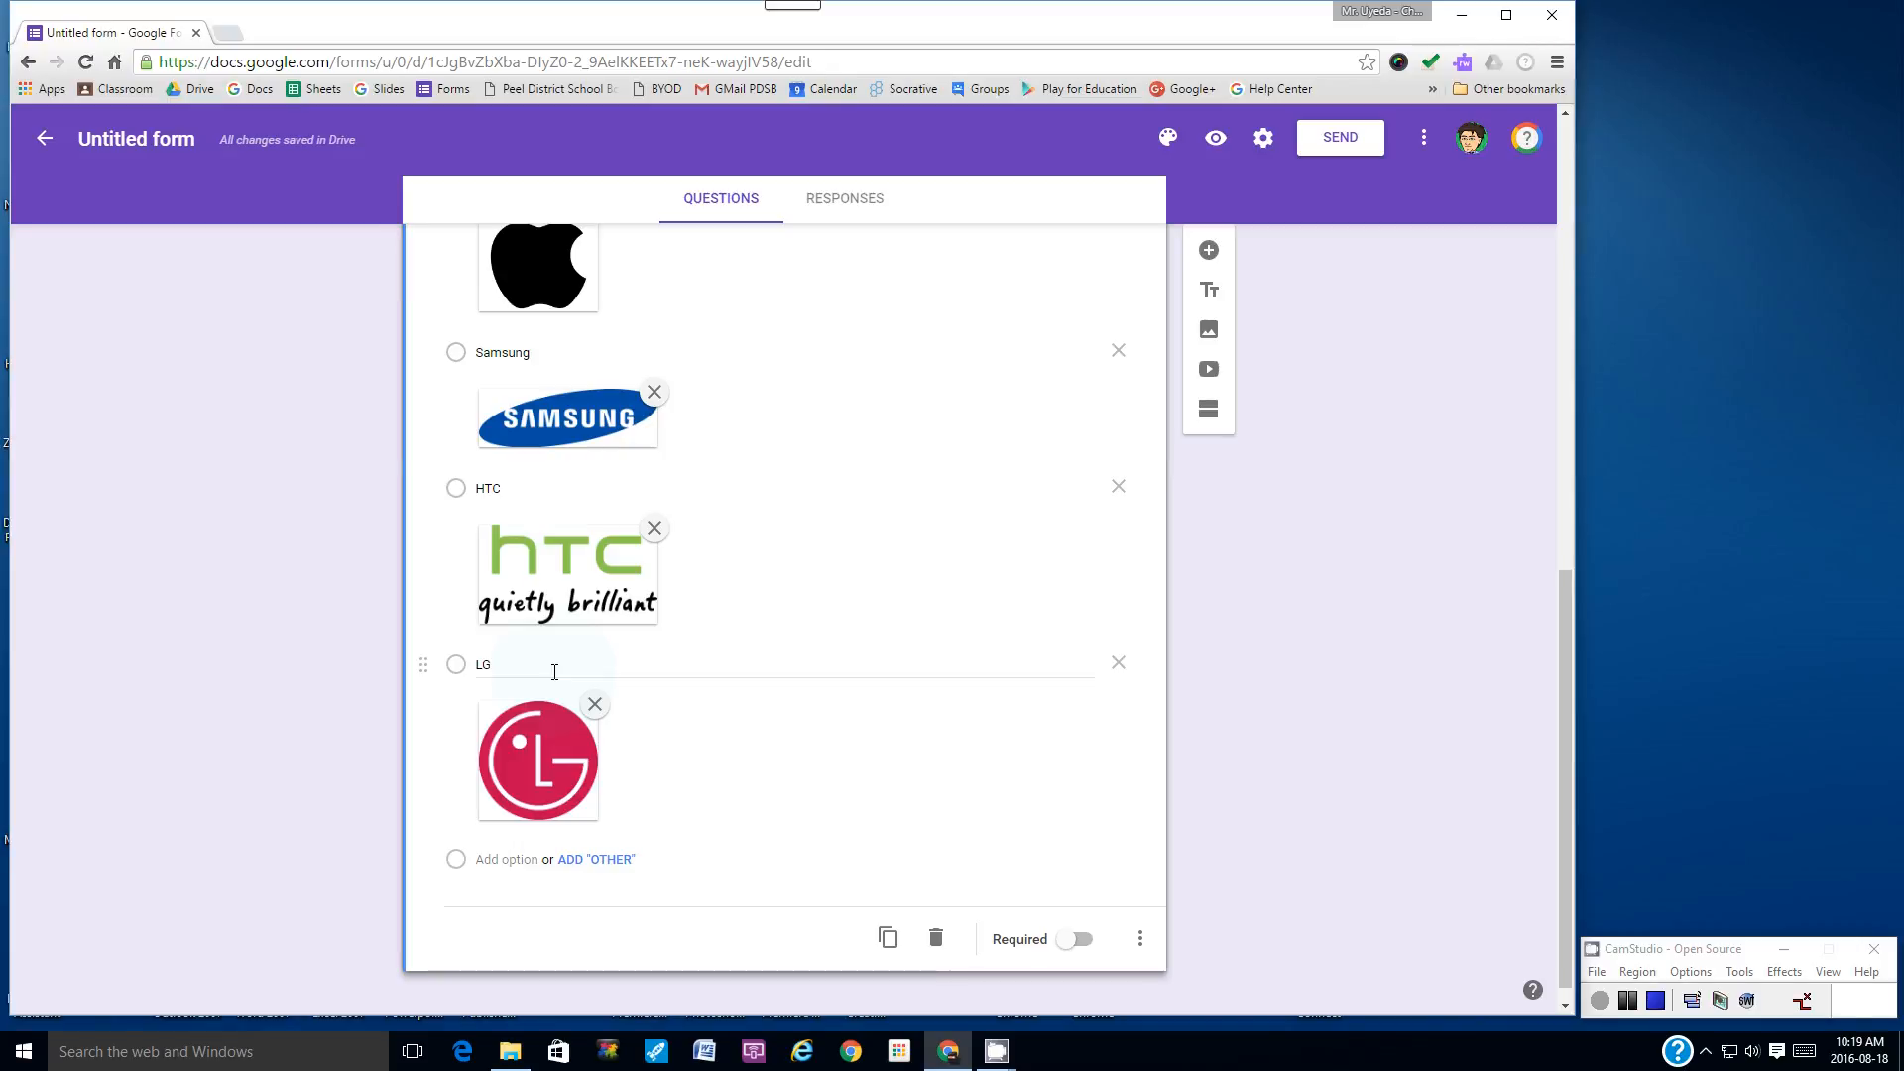
- Add "Sony" as the fifth brand option and attach the first plain logo found with an image search for "Sony logo"
click(501, 863)
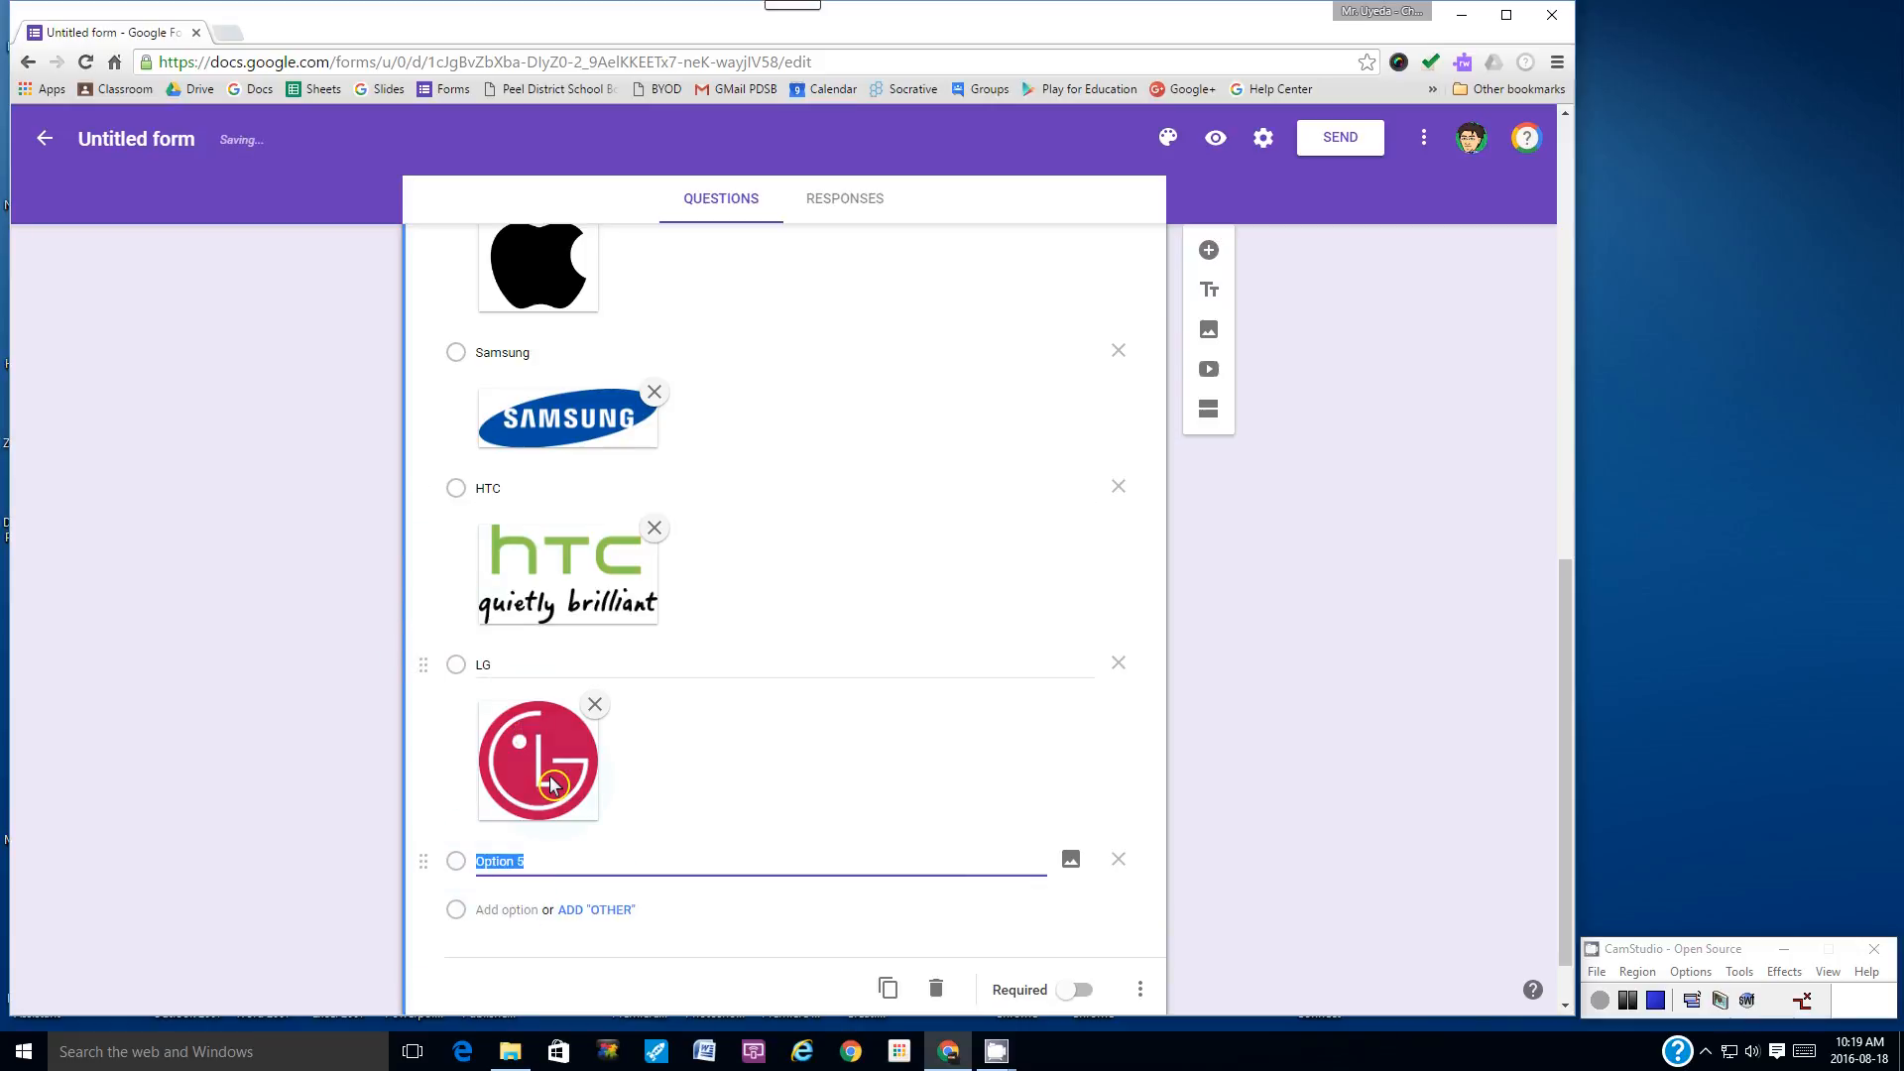
text(Sony)
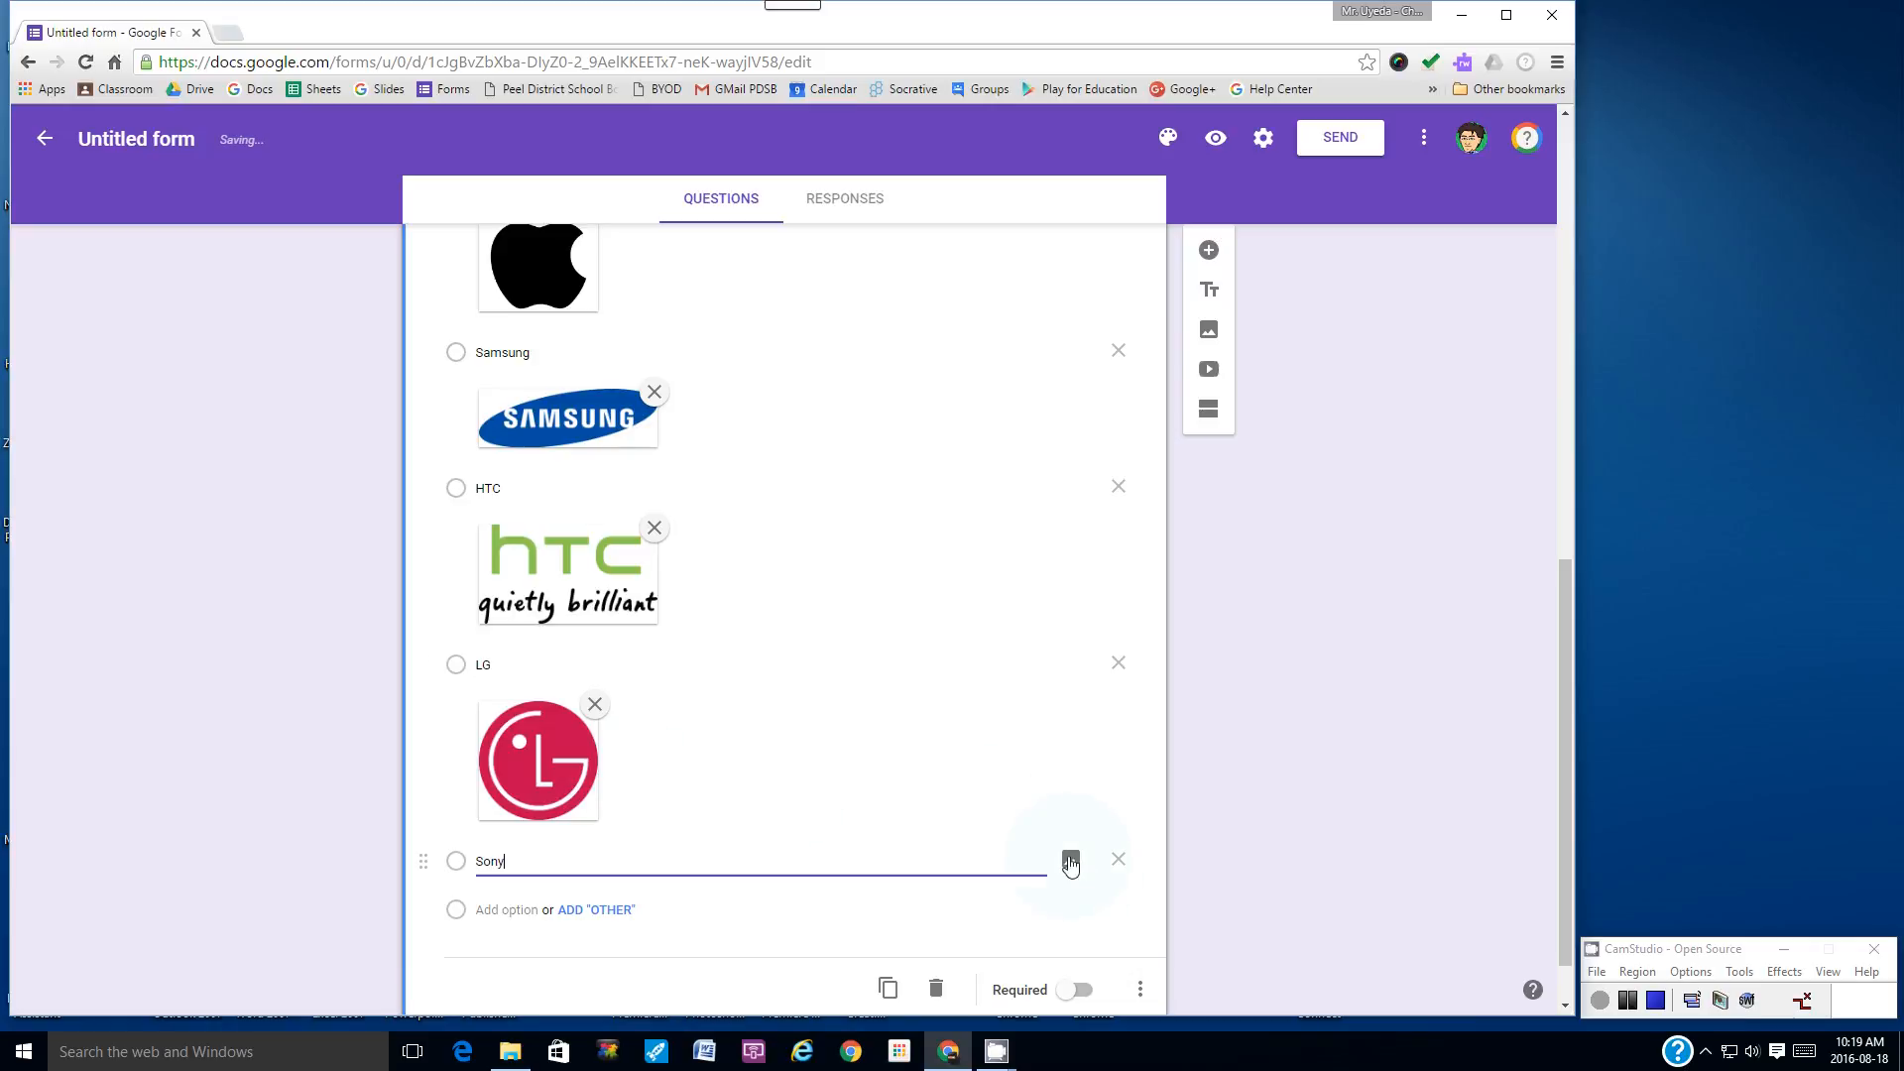
click(1080, 866)
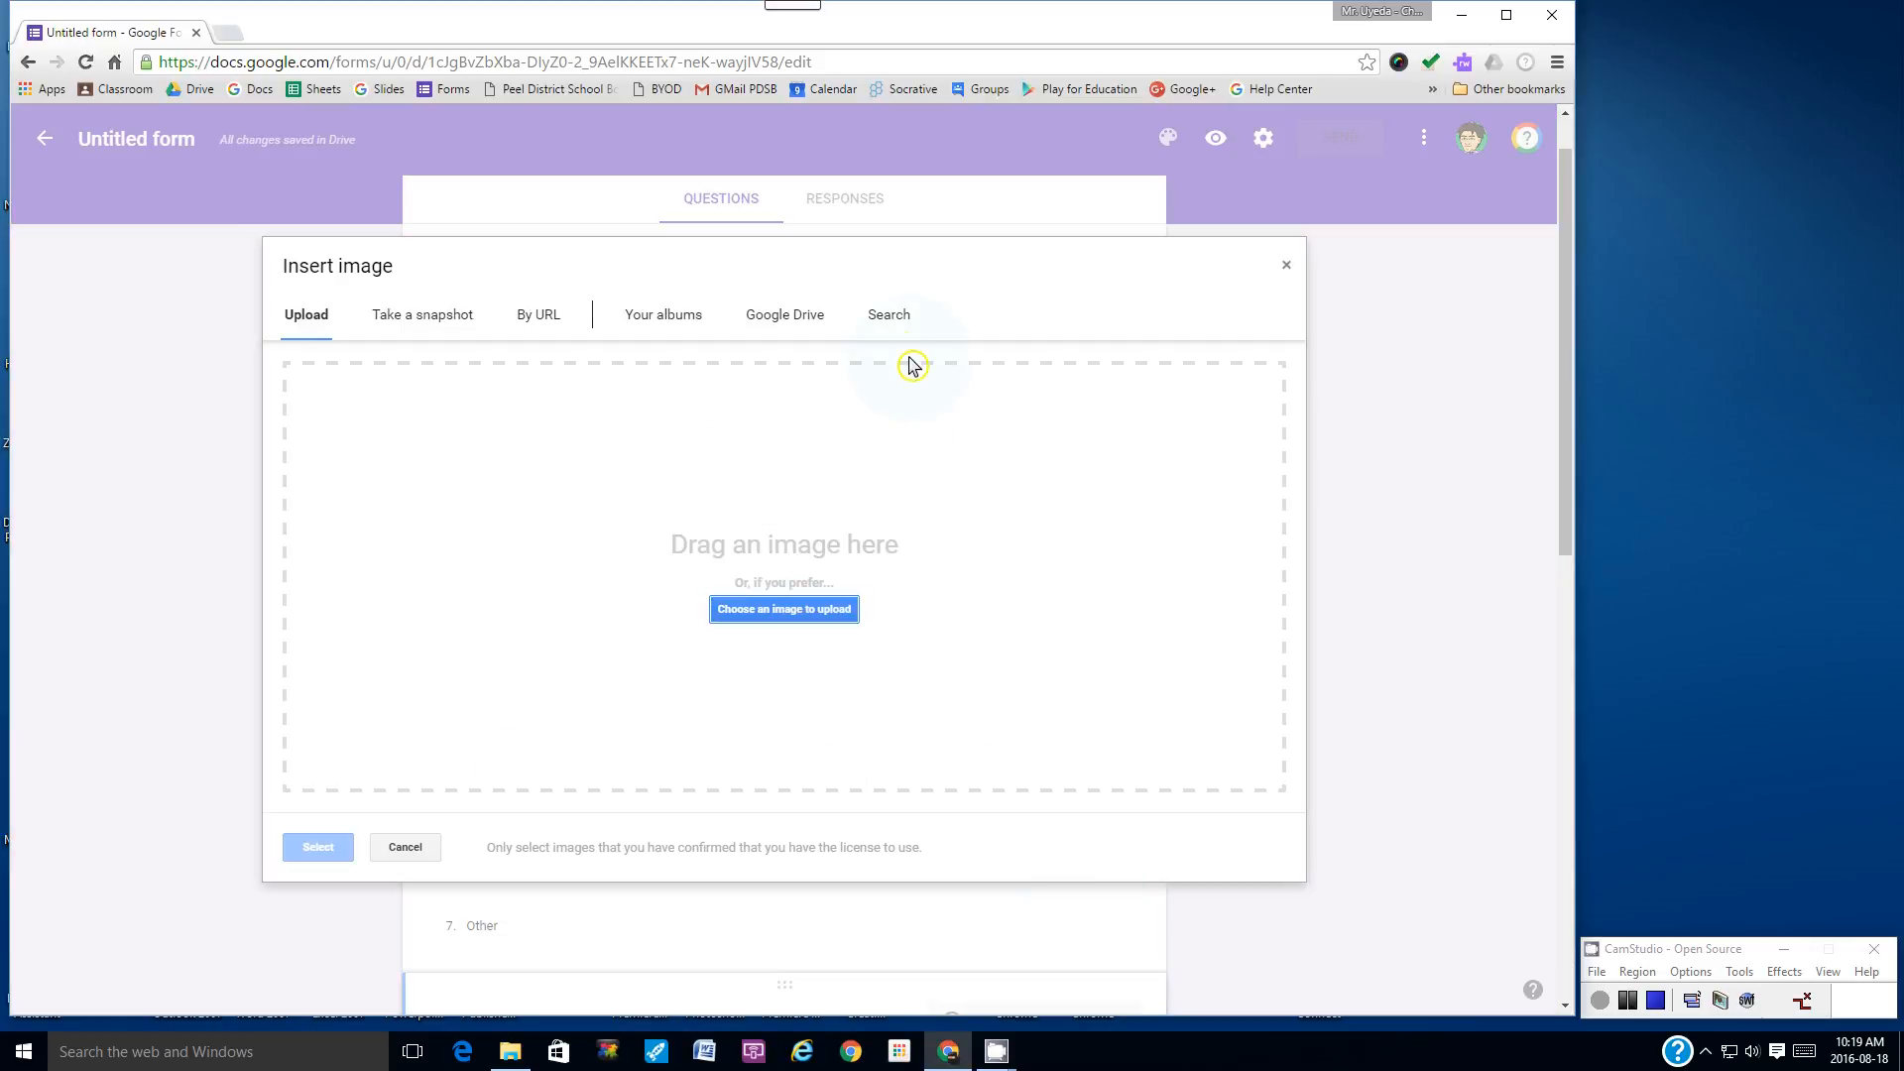
click(892, 327)
text(Sony logo)
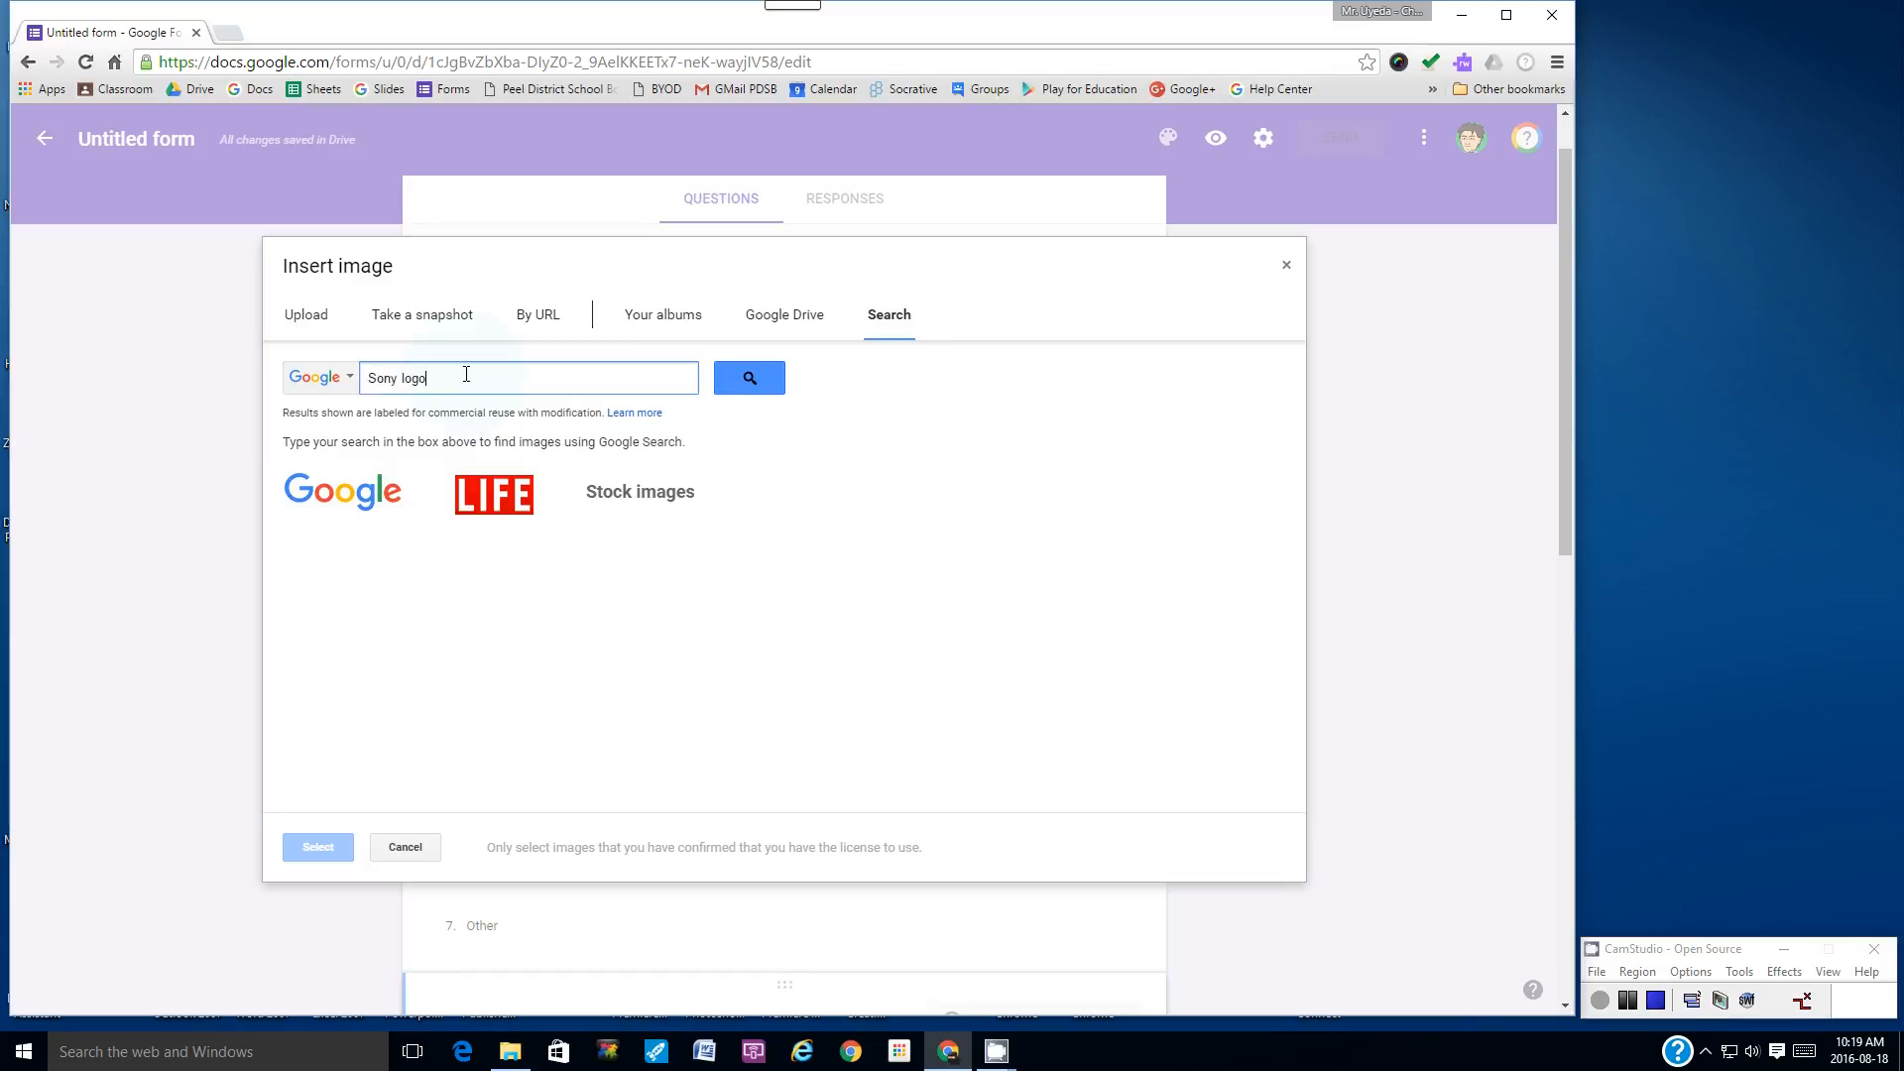
click(750, 381)
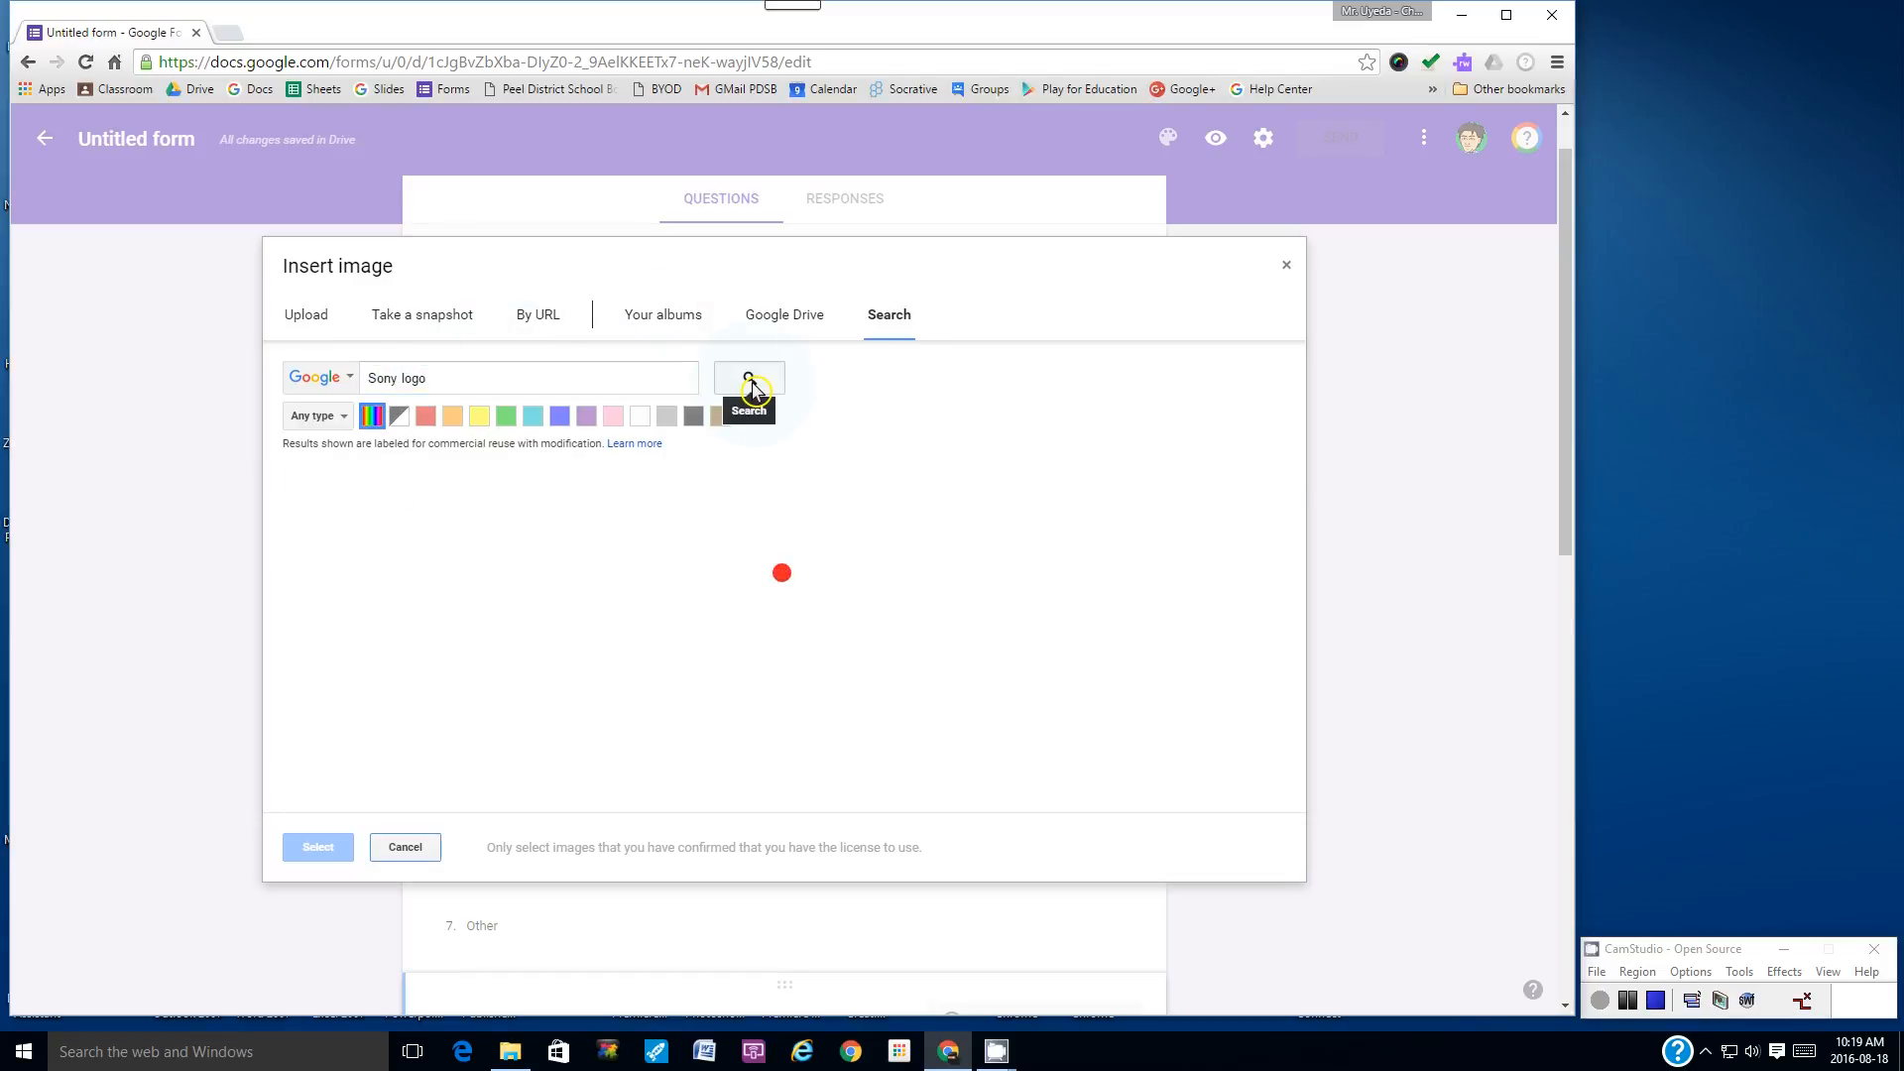
click(360, 556)
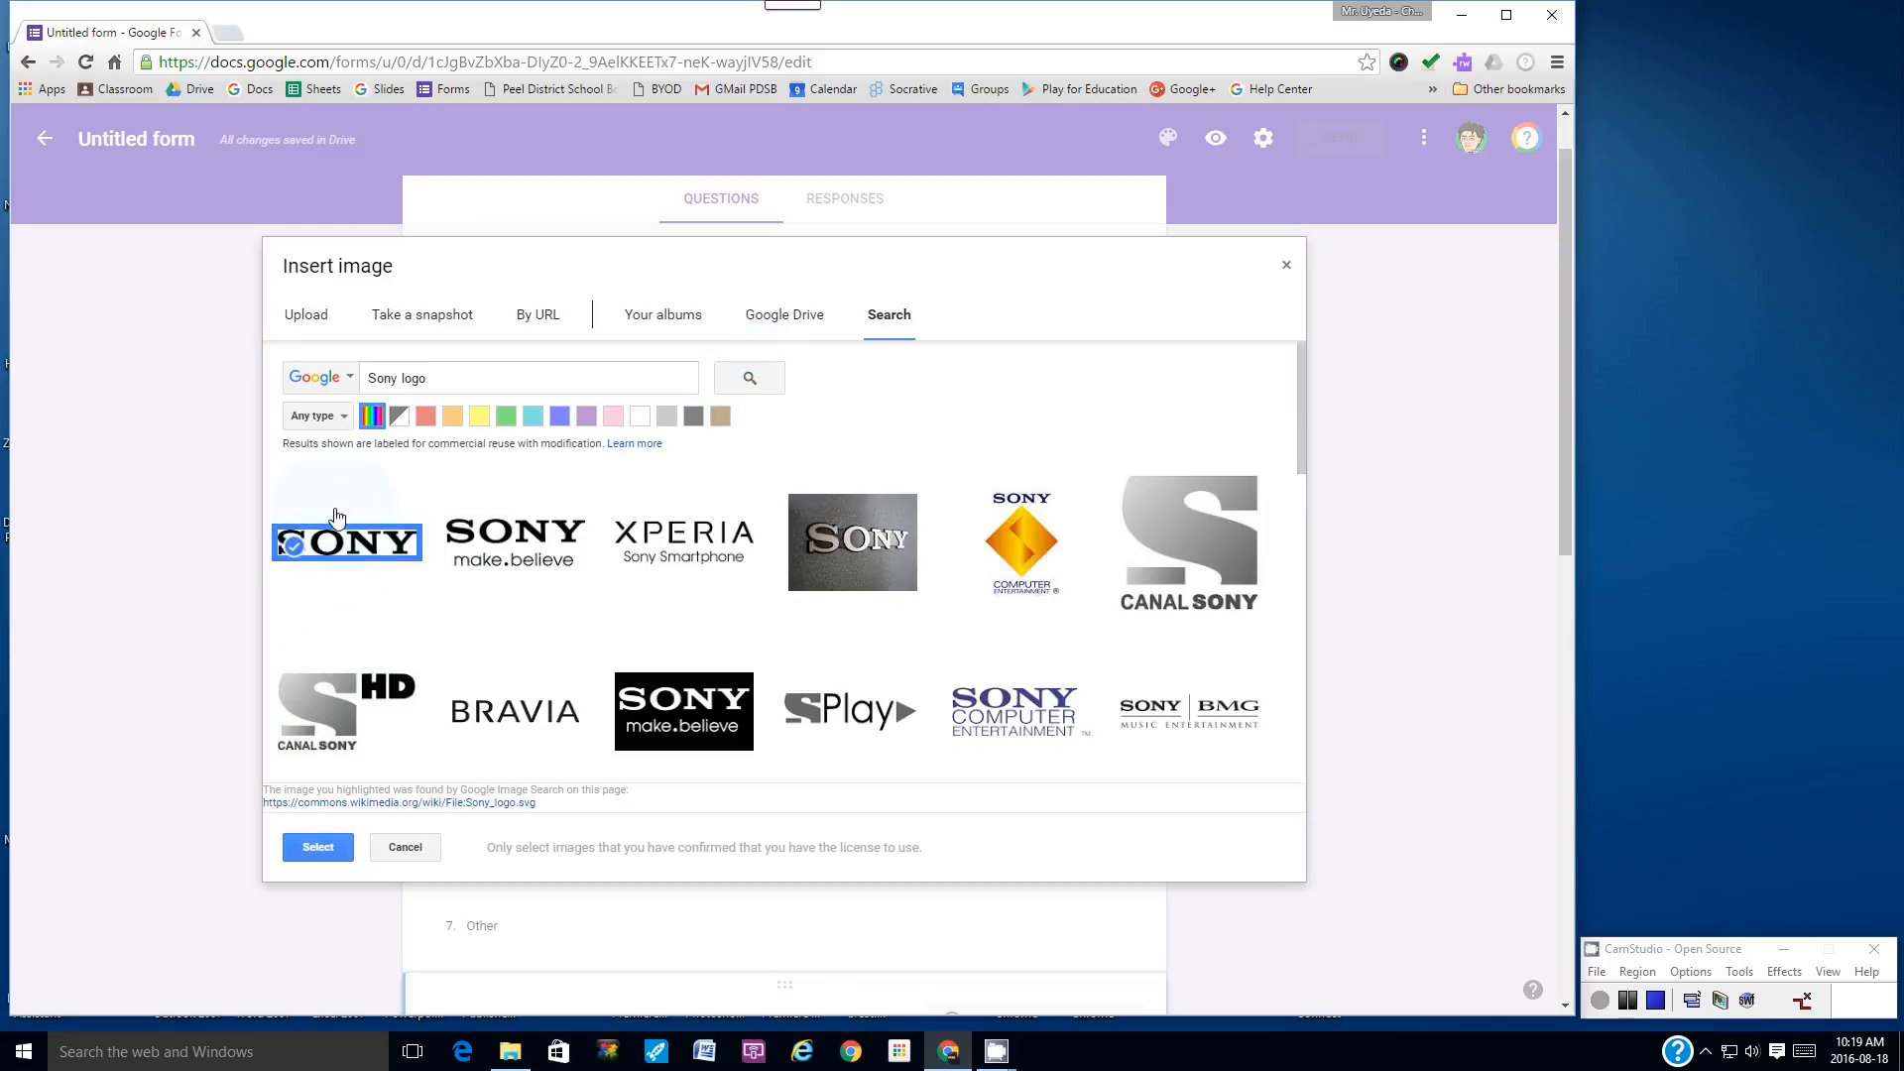
click(318, 849)
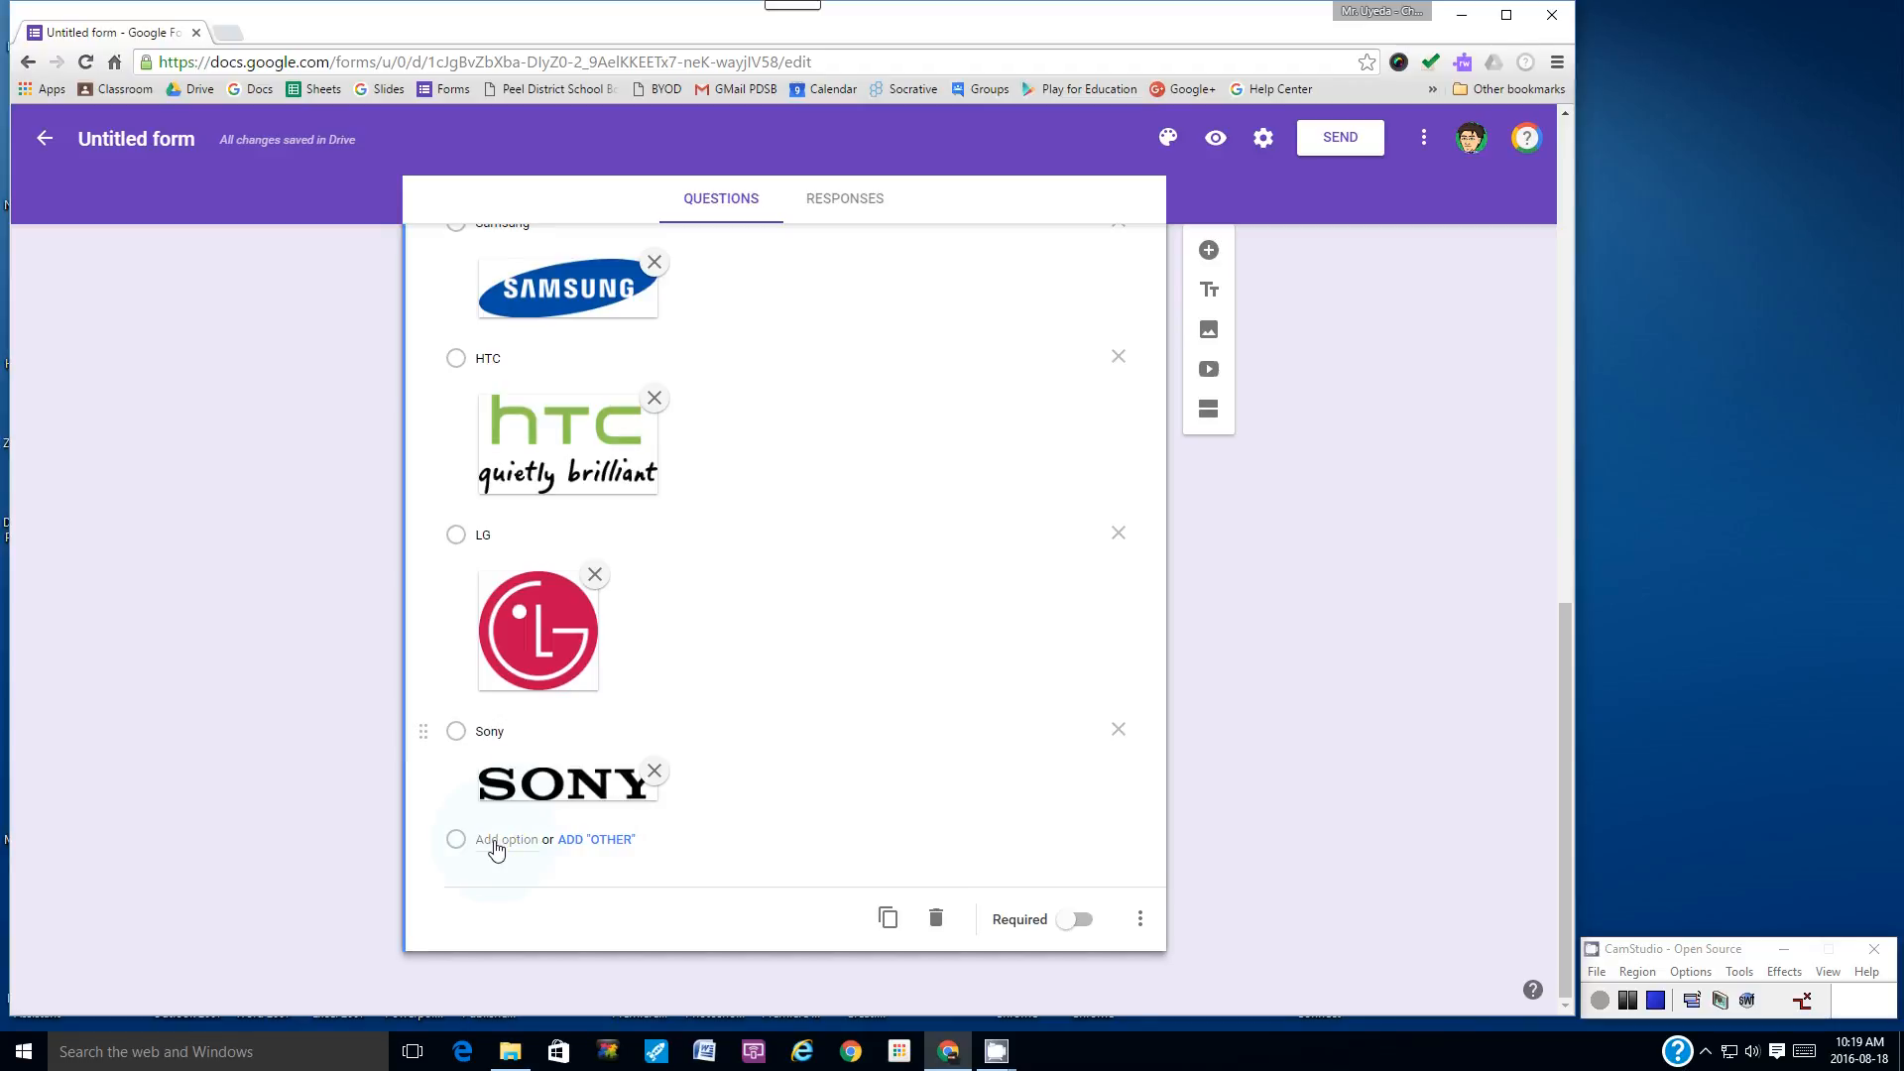
- Add "Asus" as the sixth brand option and attach the first logo found with an image search for "Asus logo"
click(496, 845)
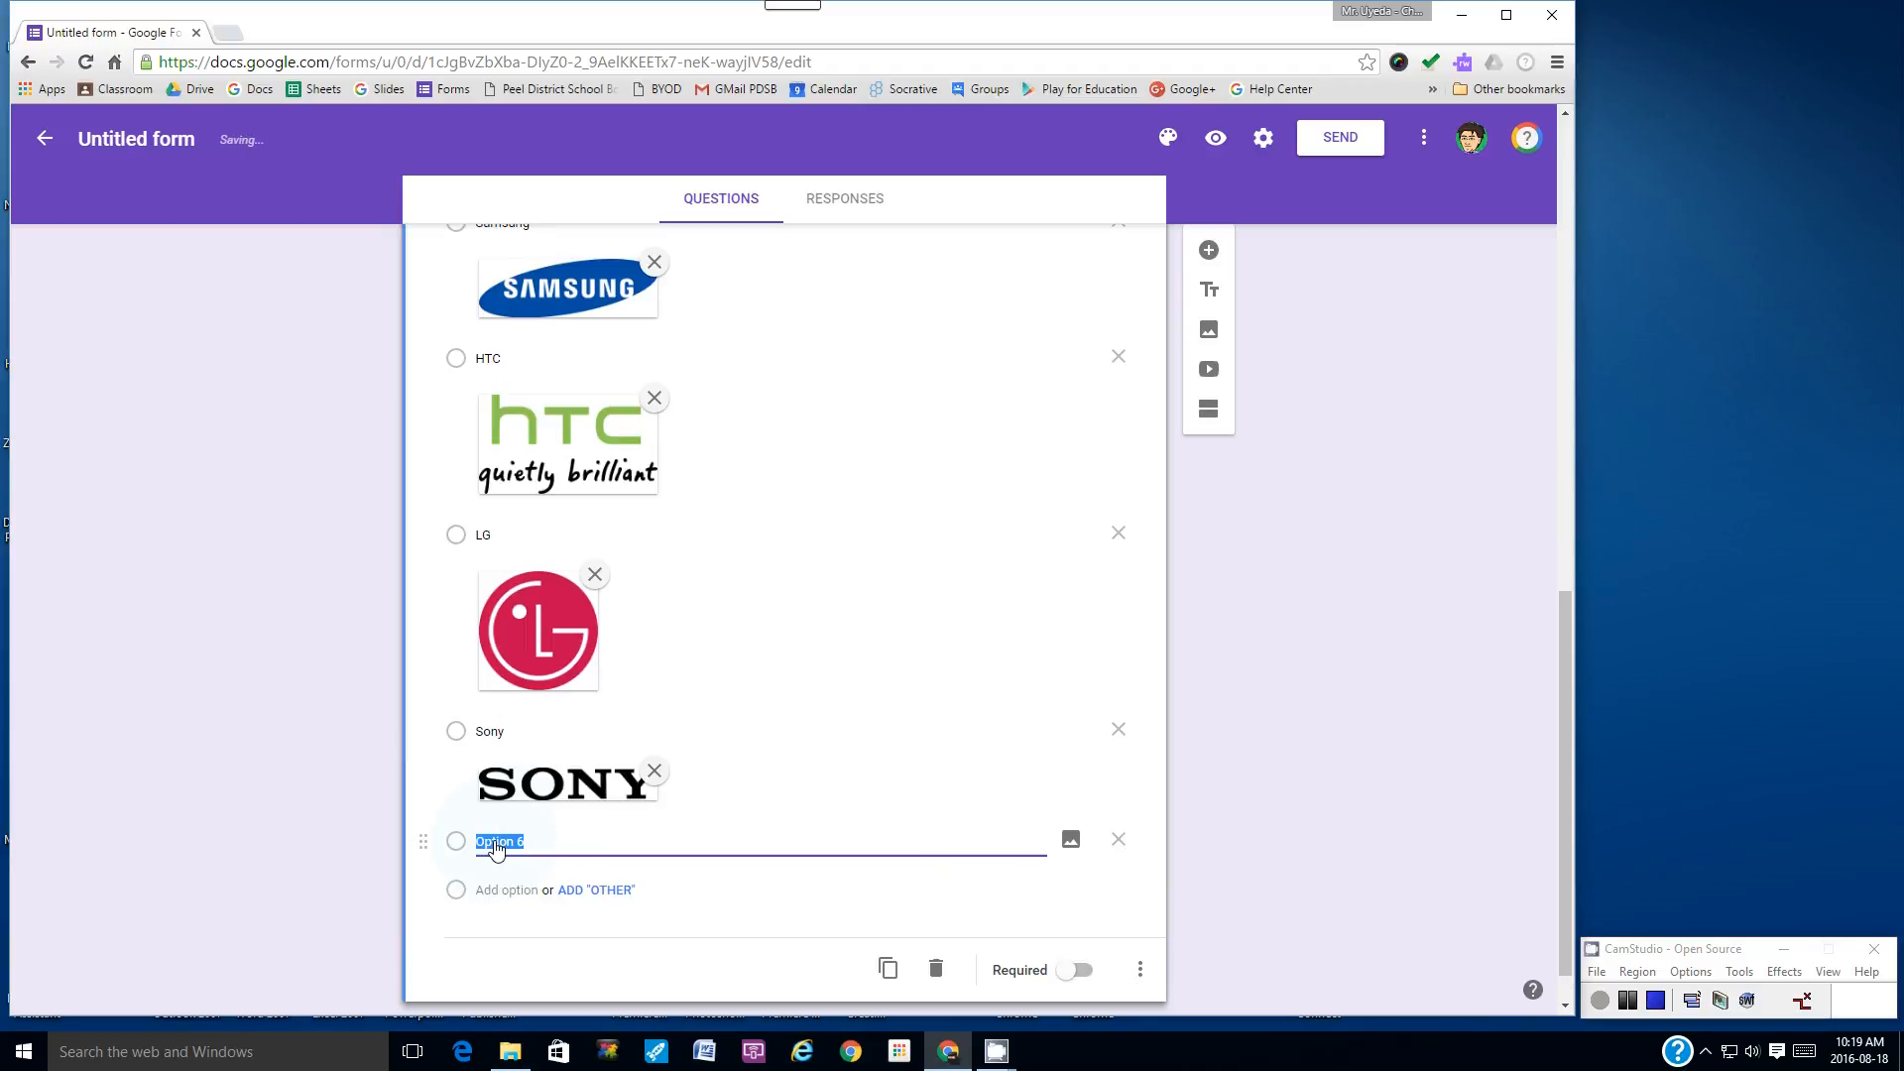
text(Asus)
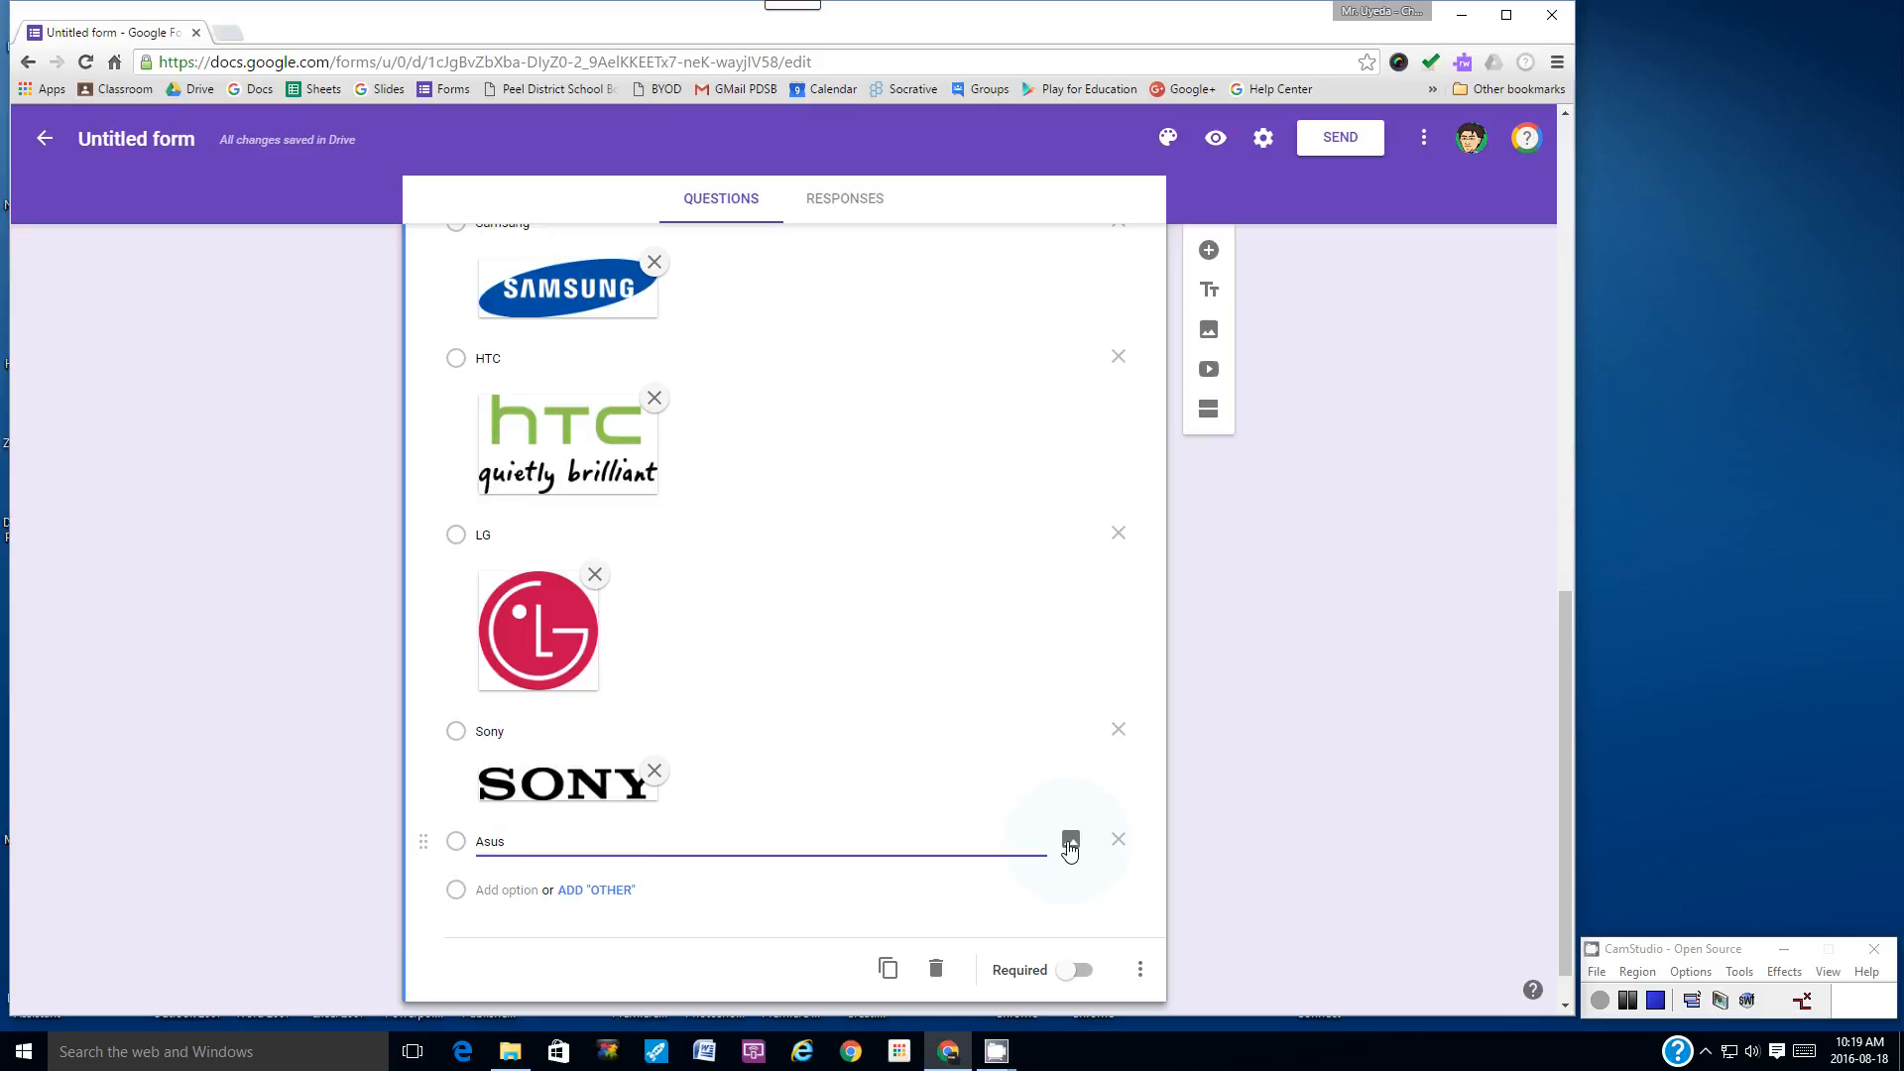
click(1069, 849)
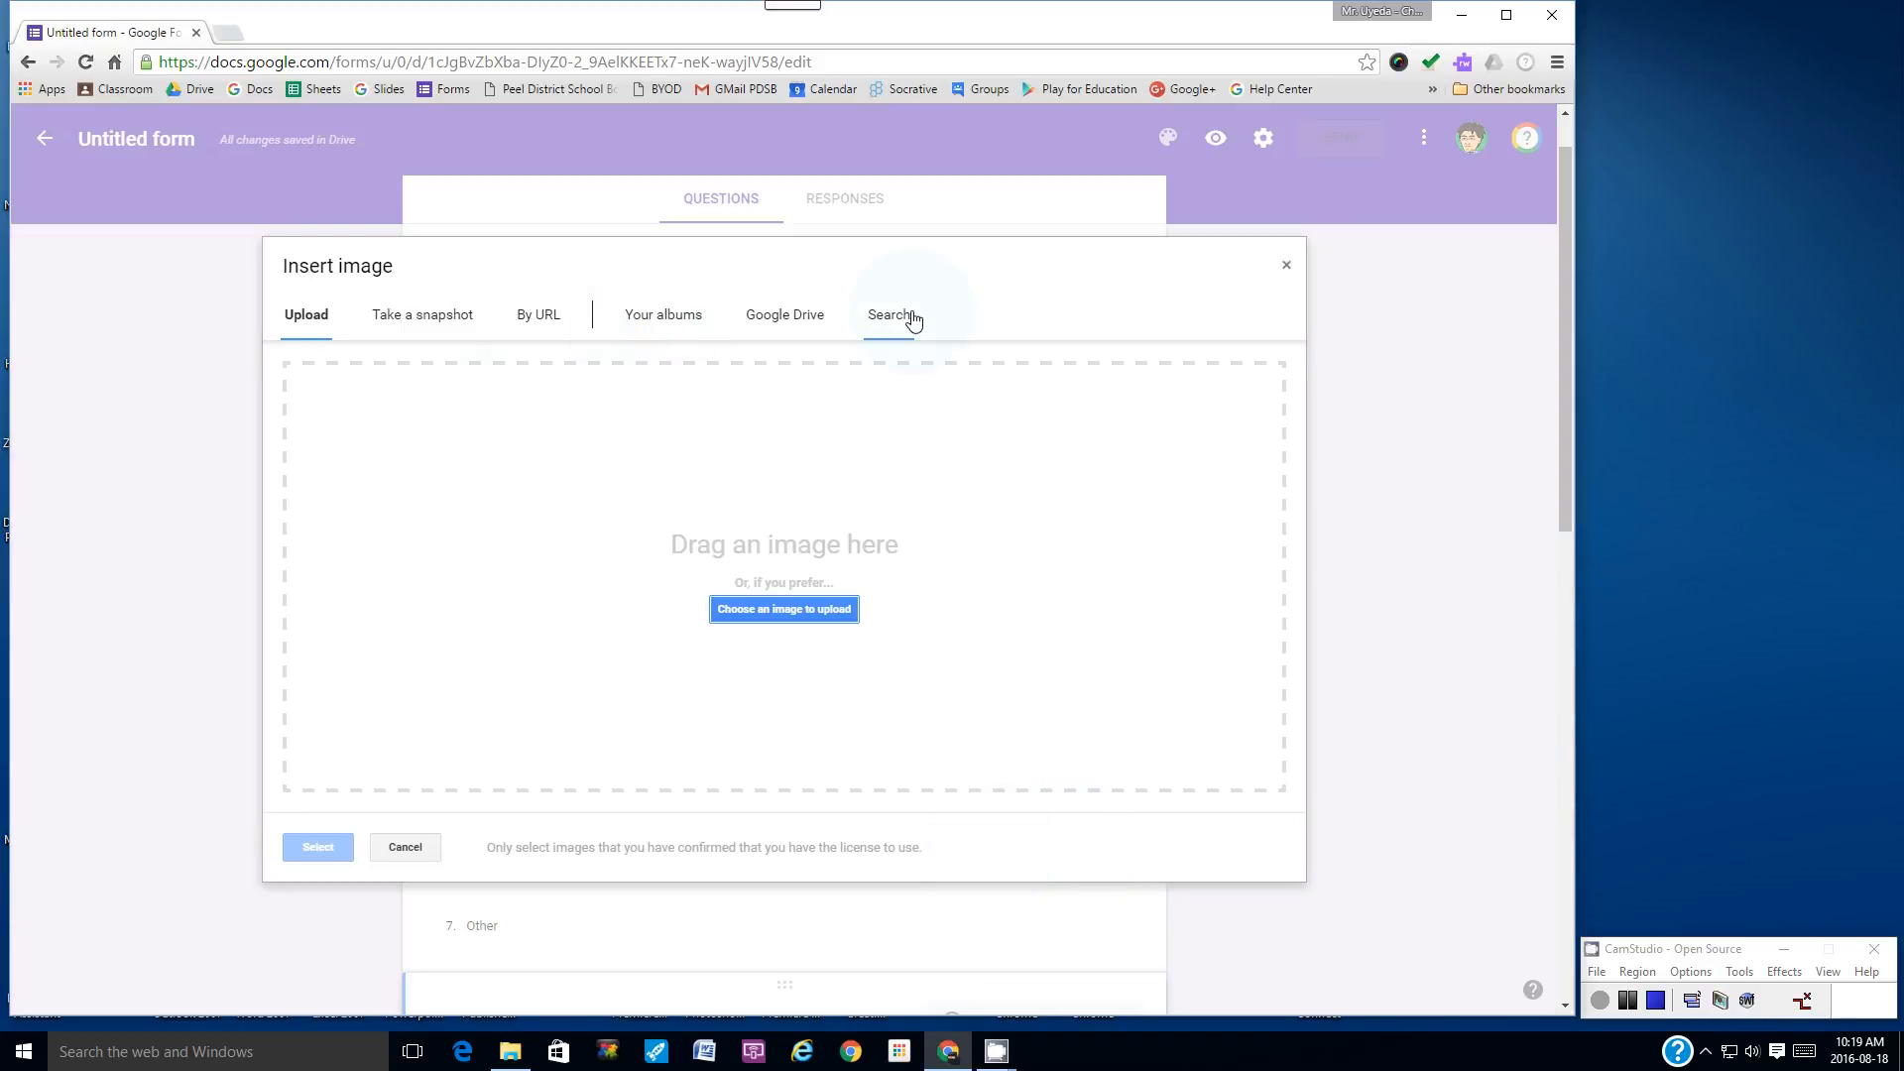
click(914, 321)
text(A)
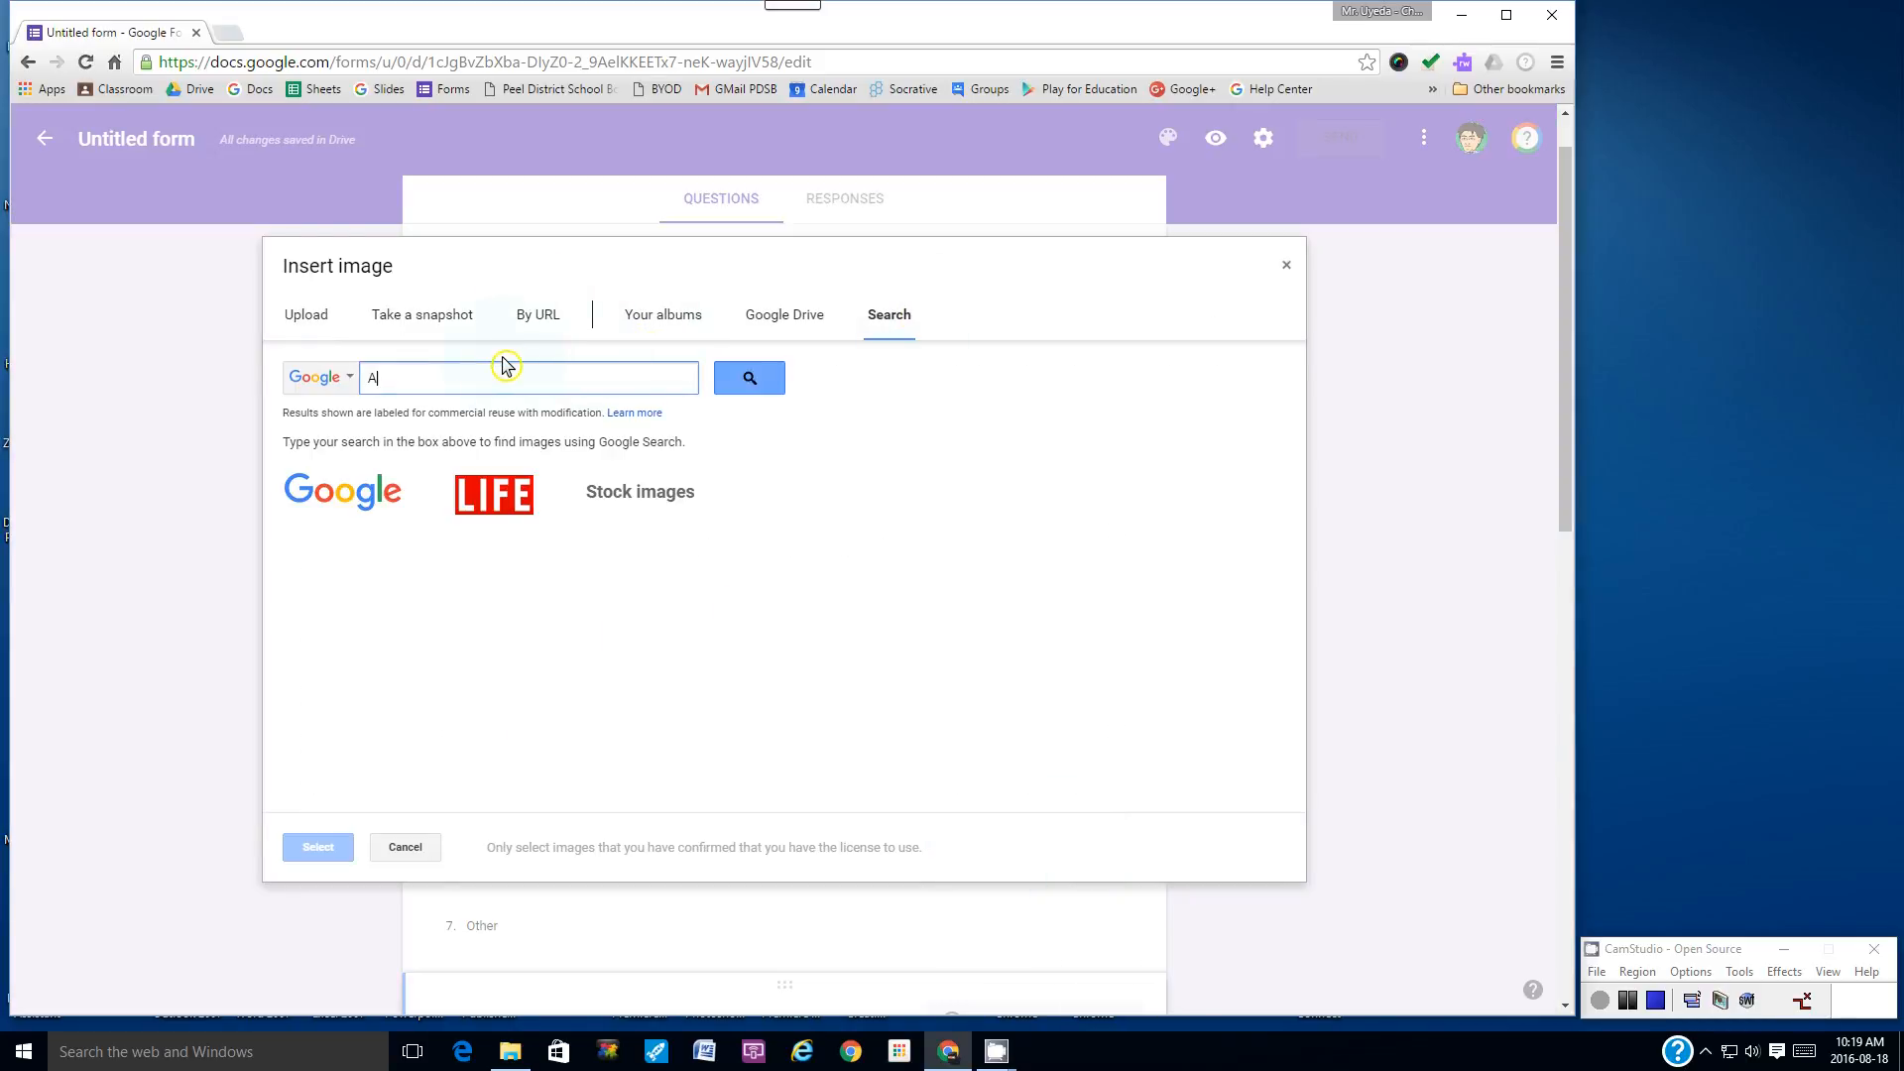
text(sus logo)
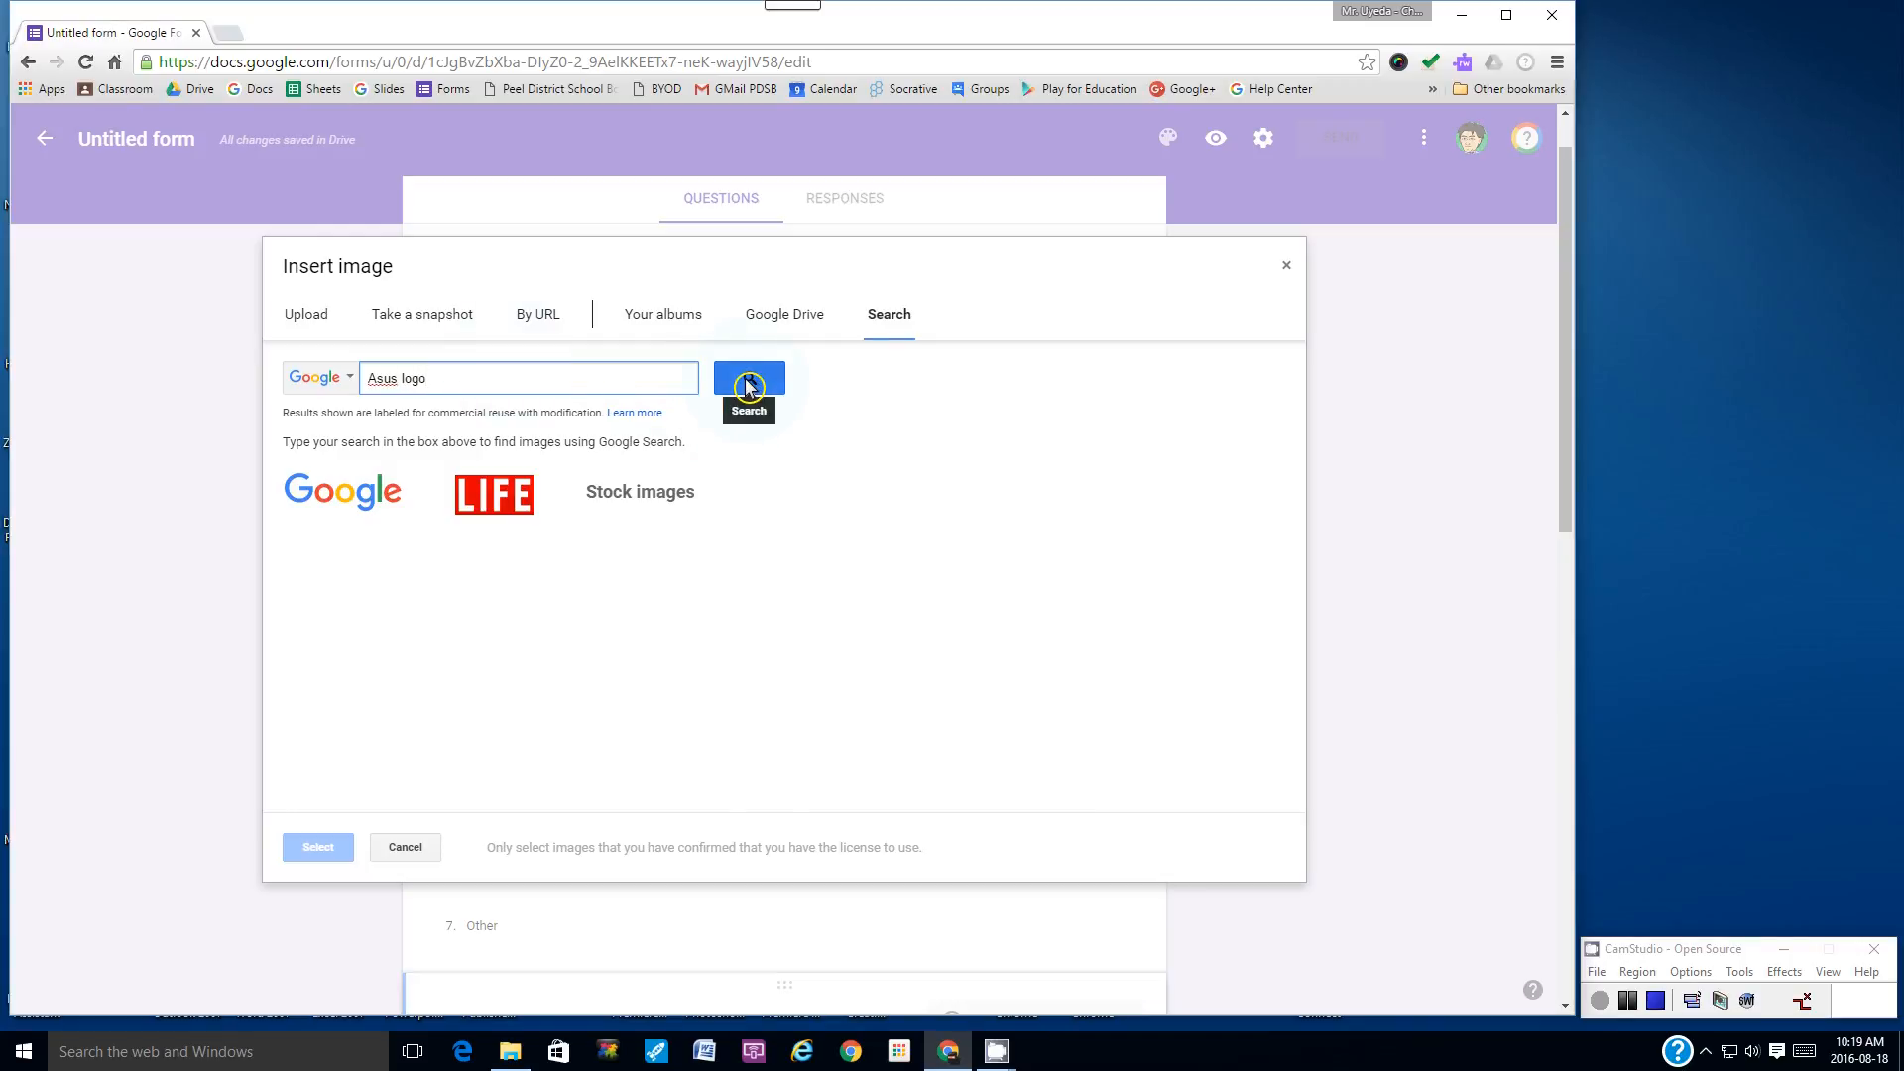
click(749, 380)
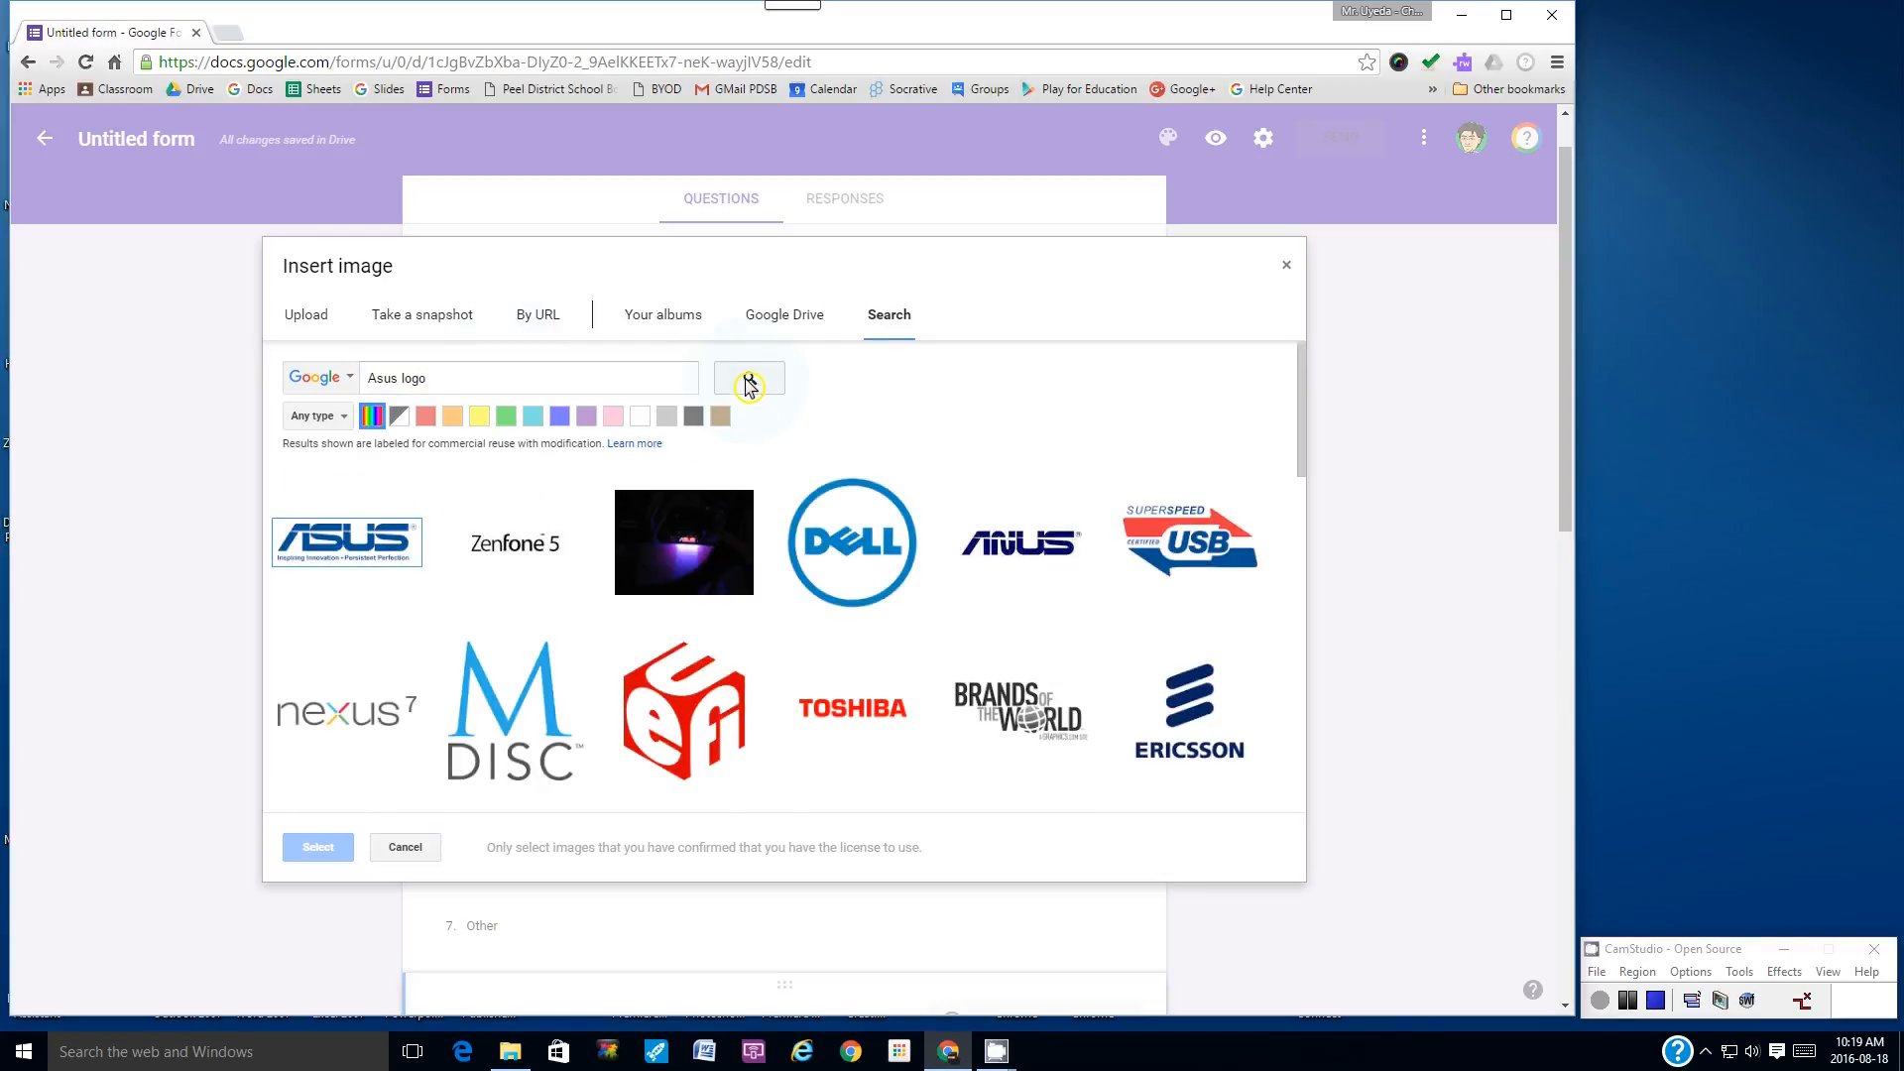
click(344, 541)
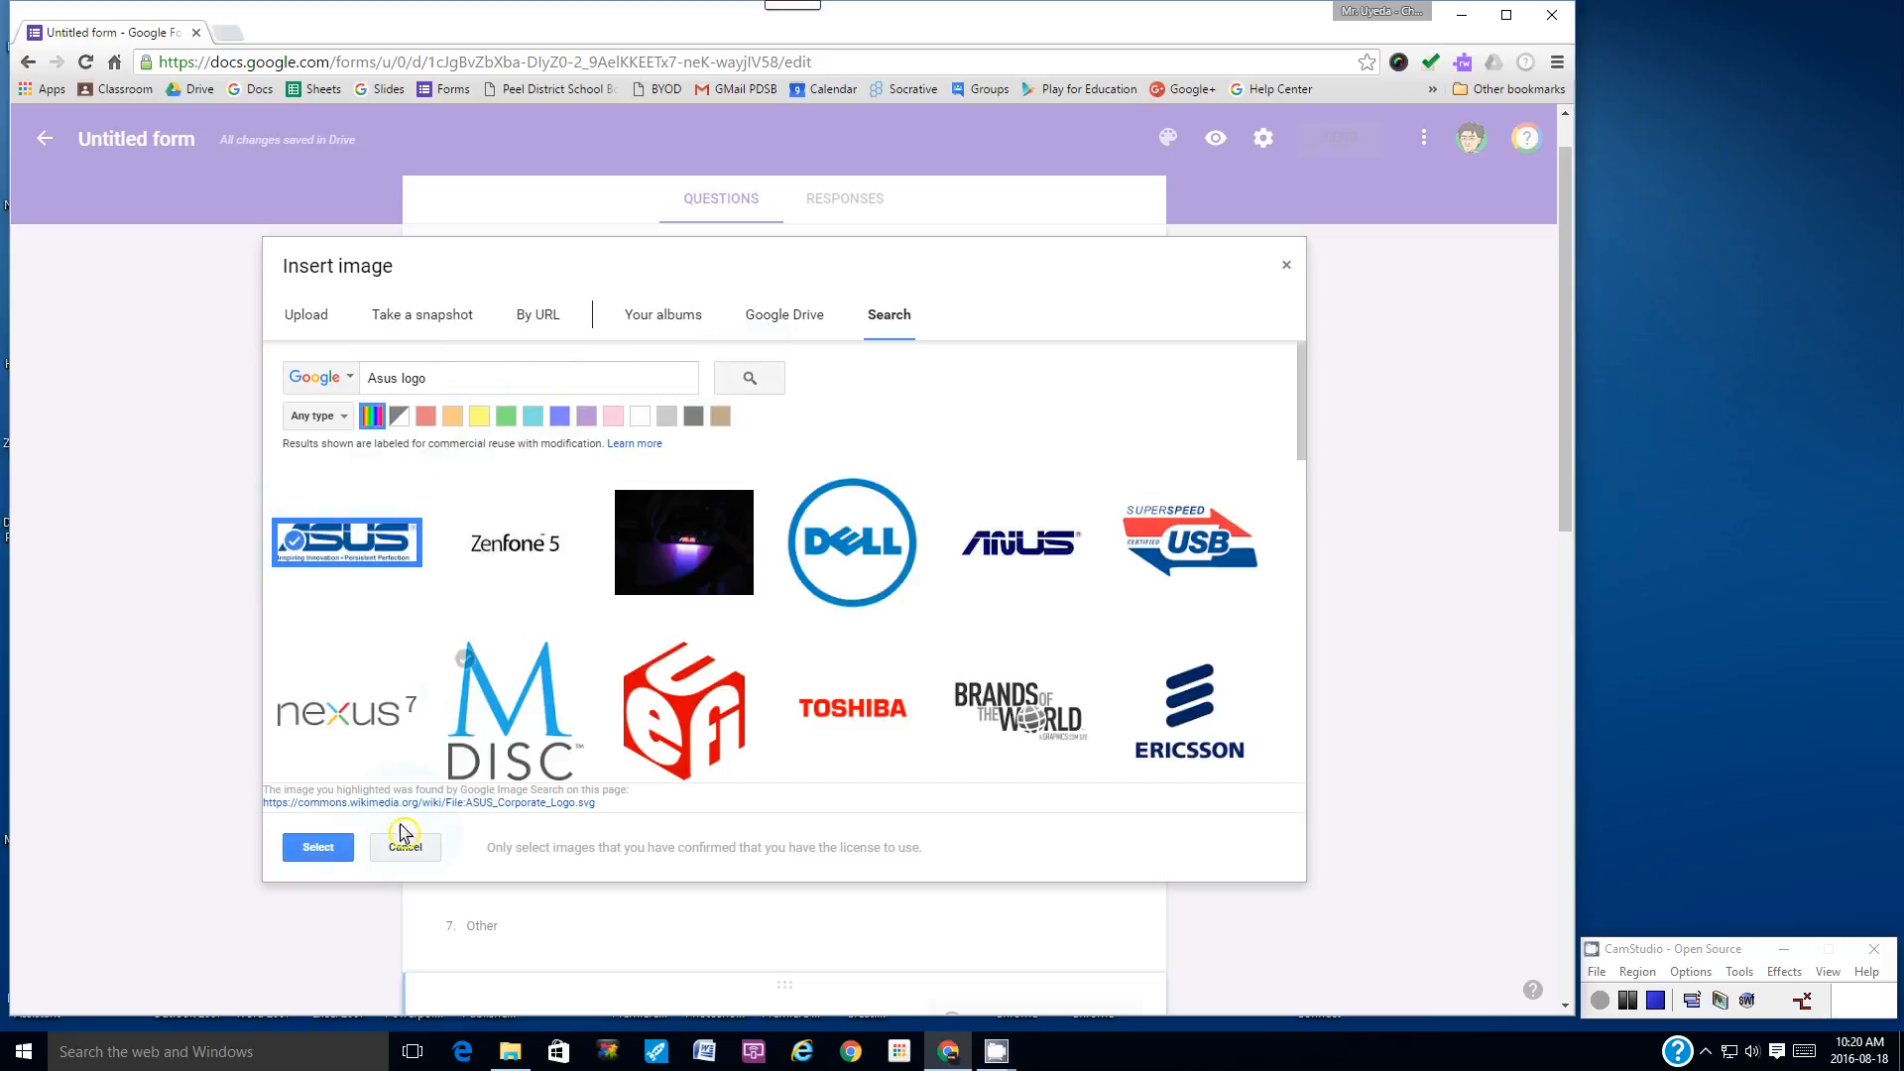
click(318, 848)
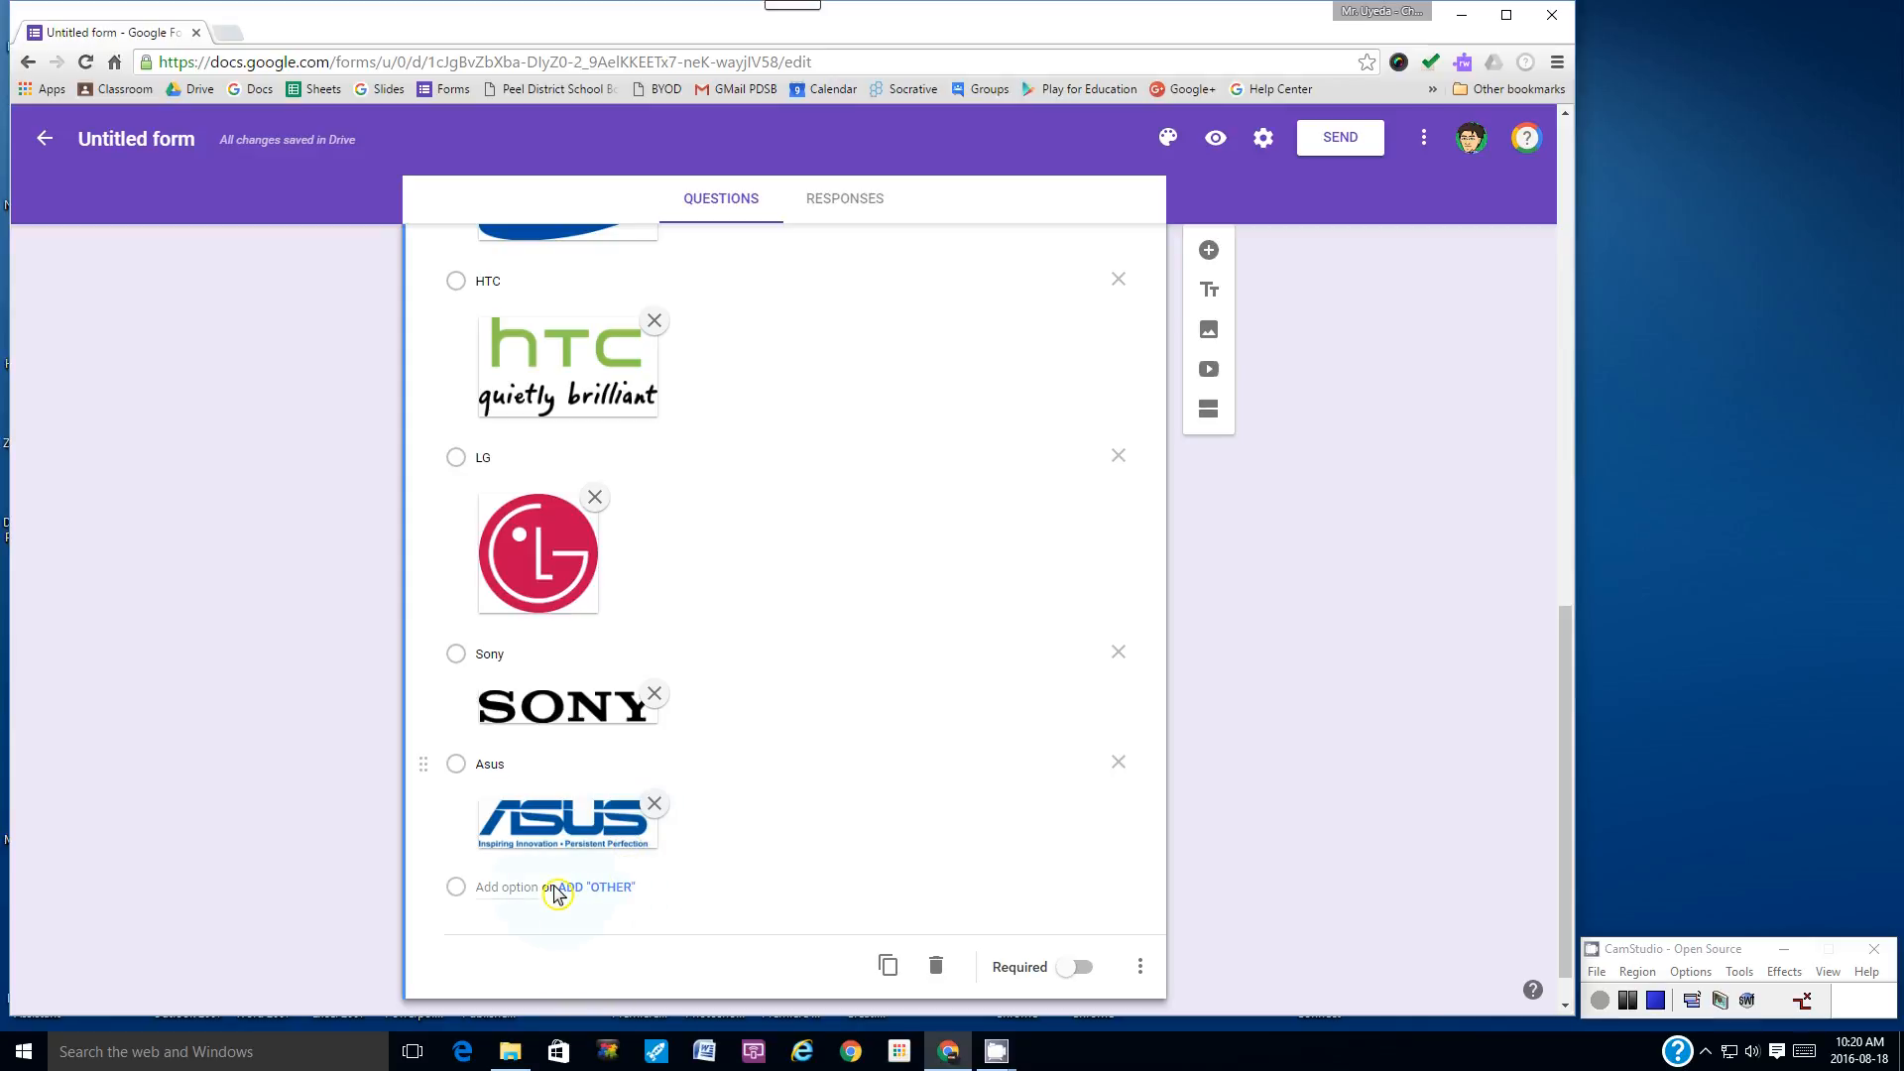
- Add "Other" as the last brand option without an image and make the brand question required
click(507, 888)
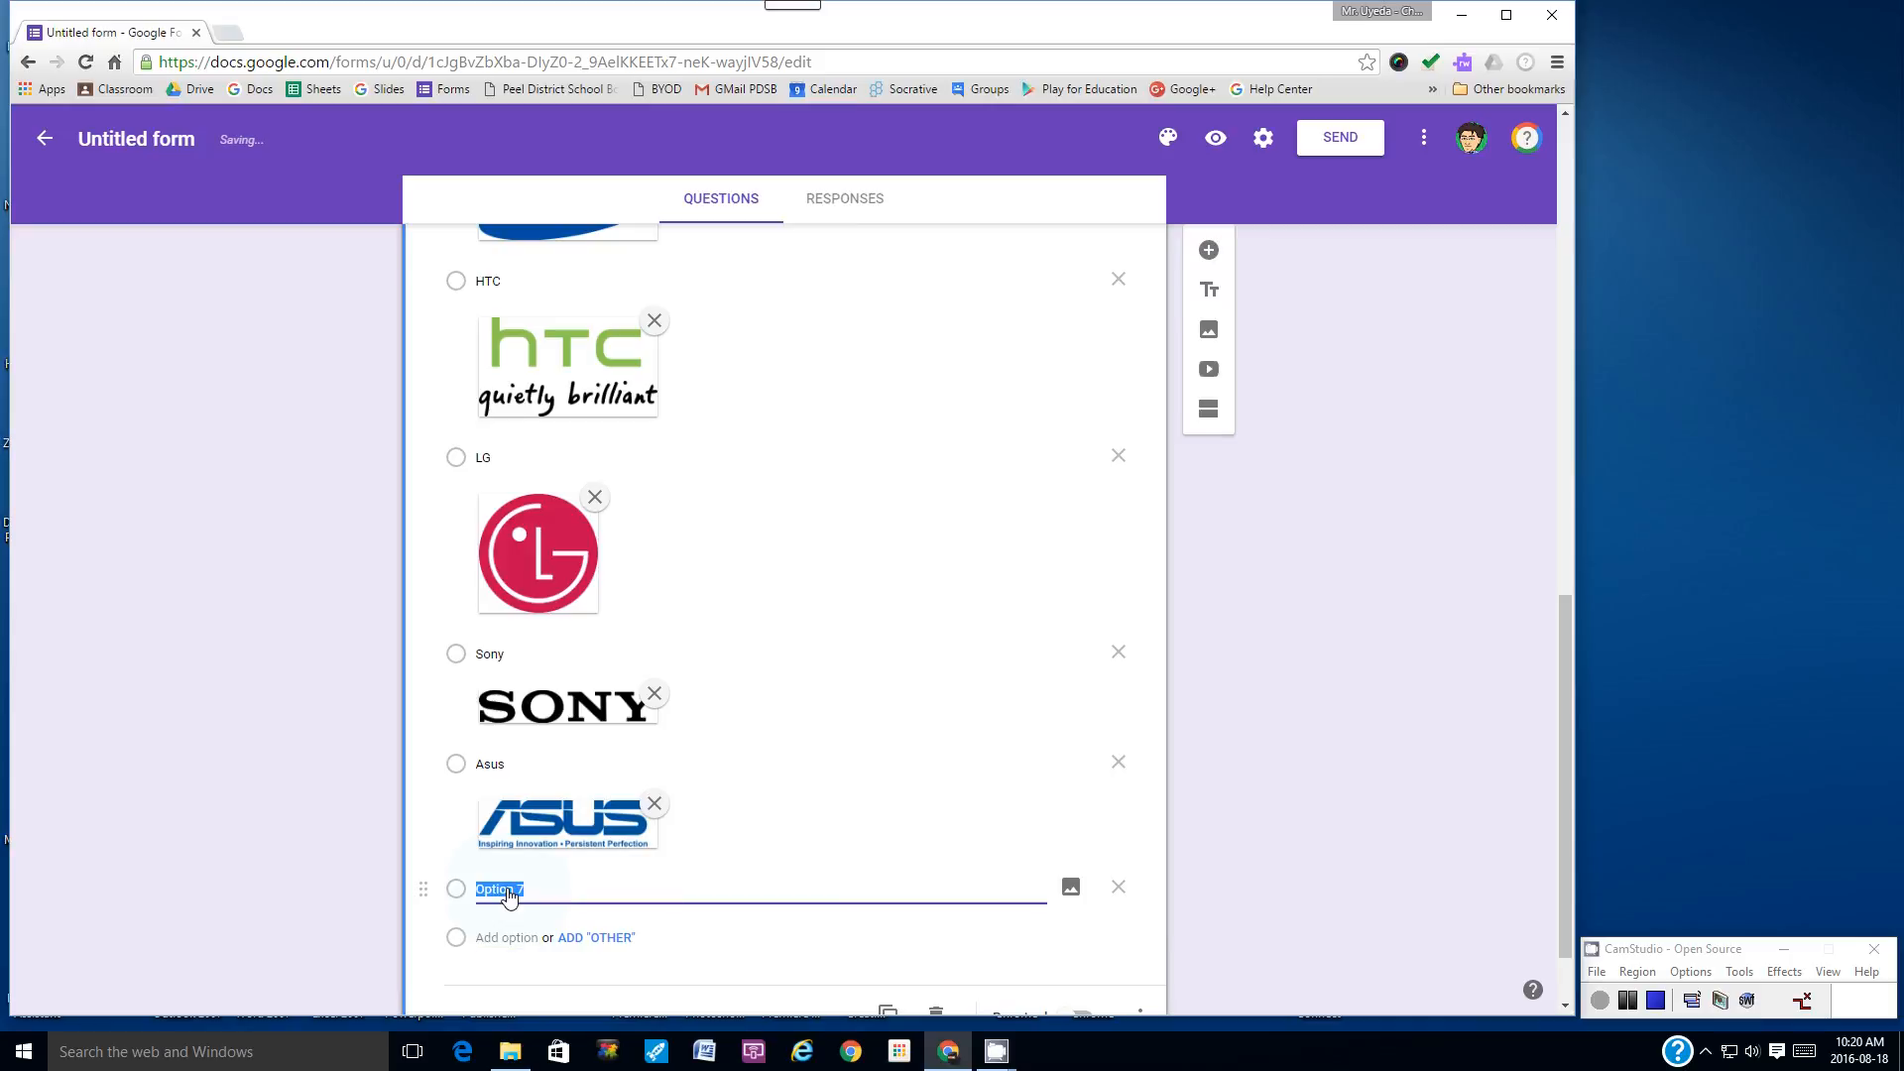
text(Other)
scroll(1220, 652, down, 1)
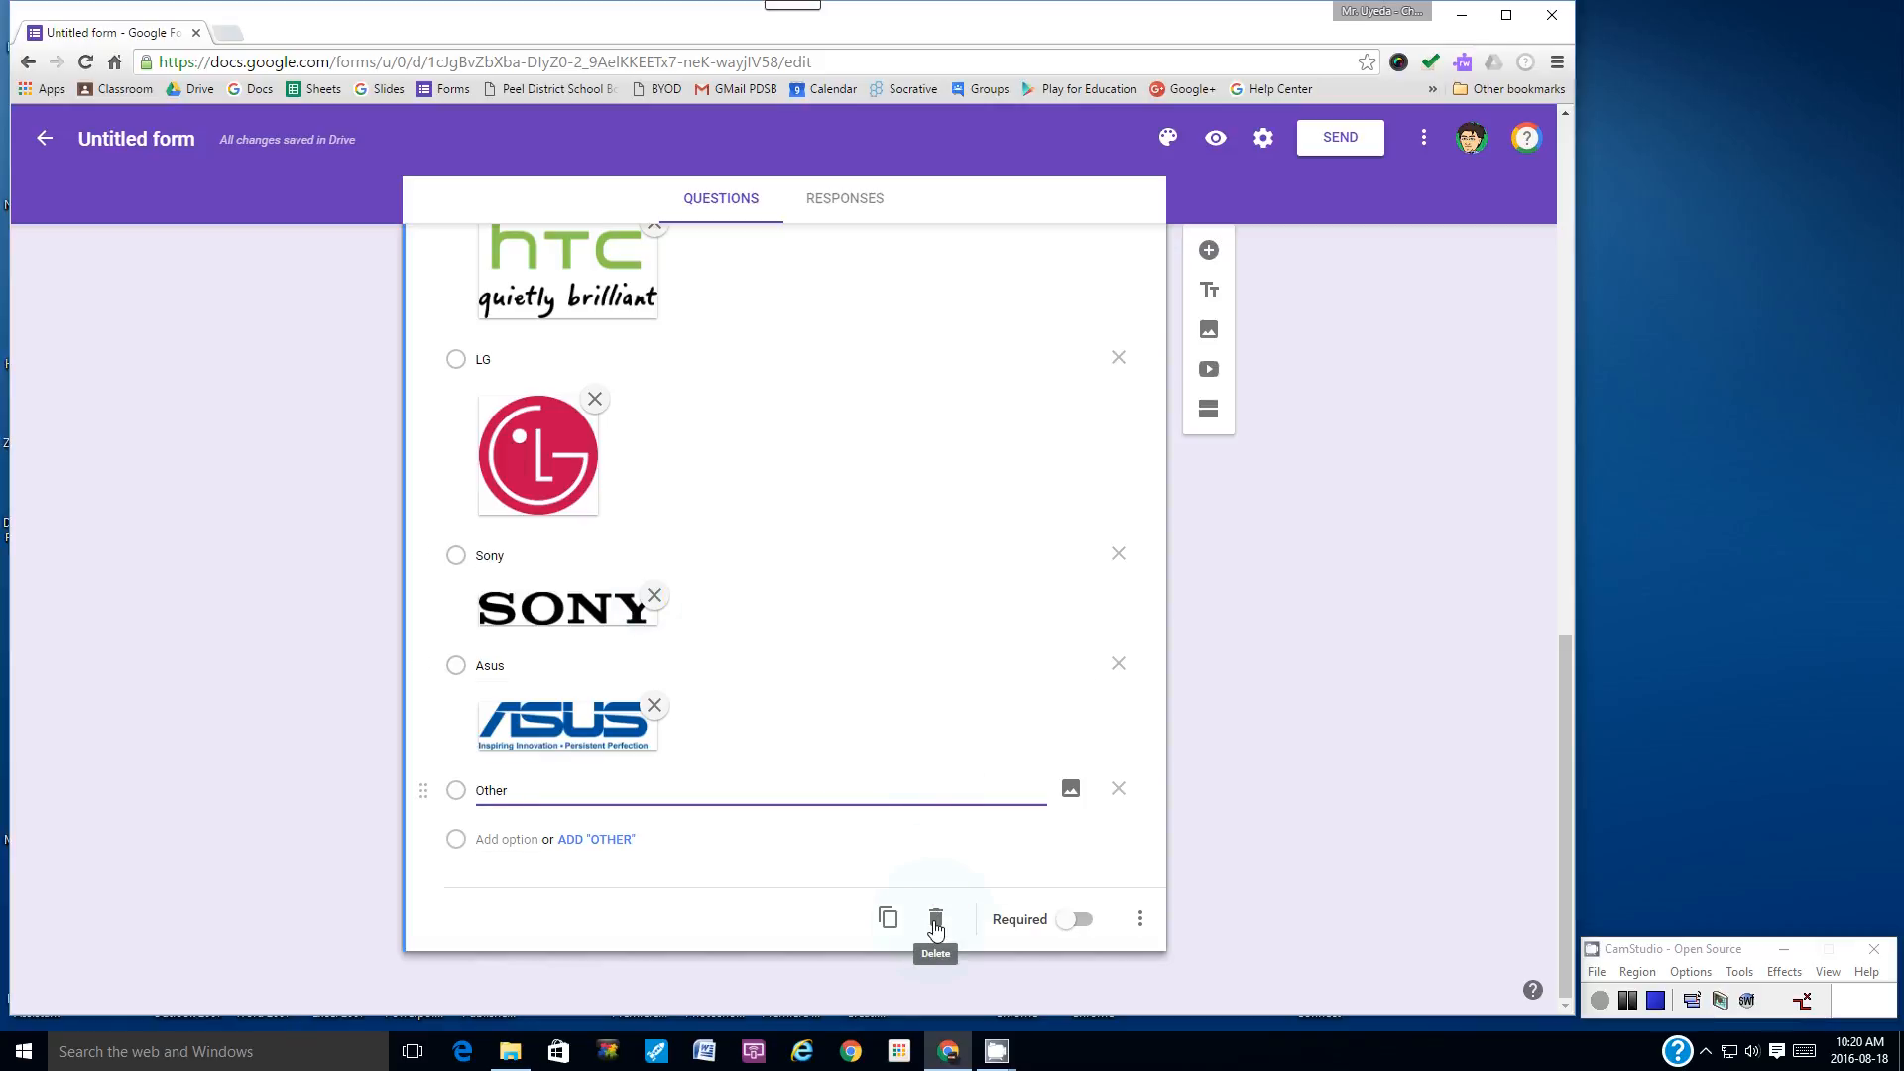
scroll(846, 616, up, 3)
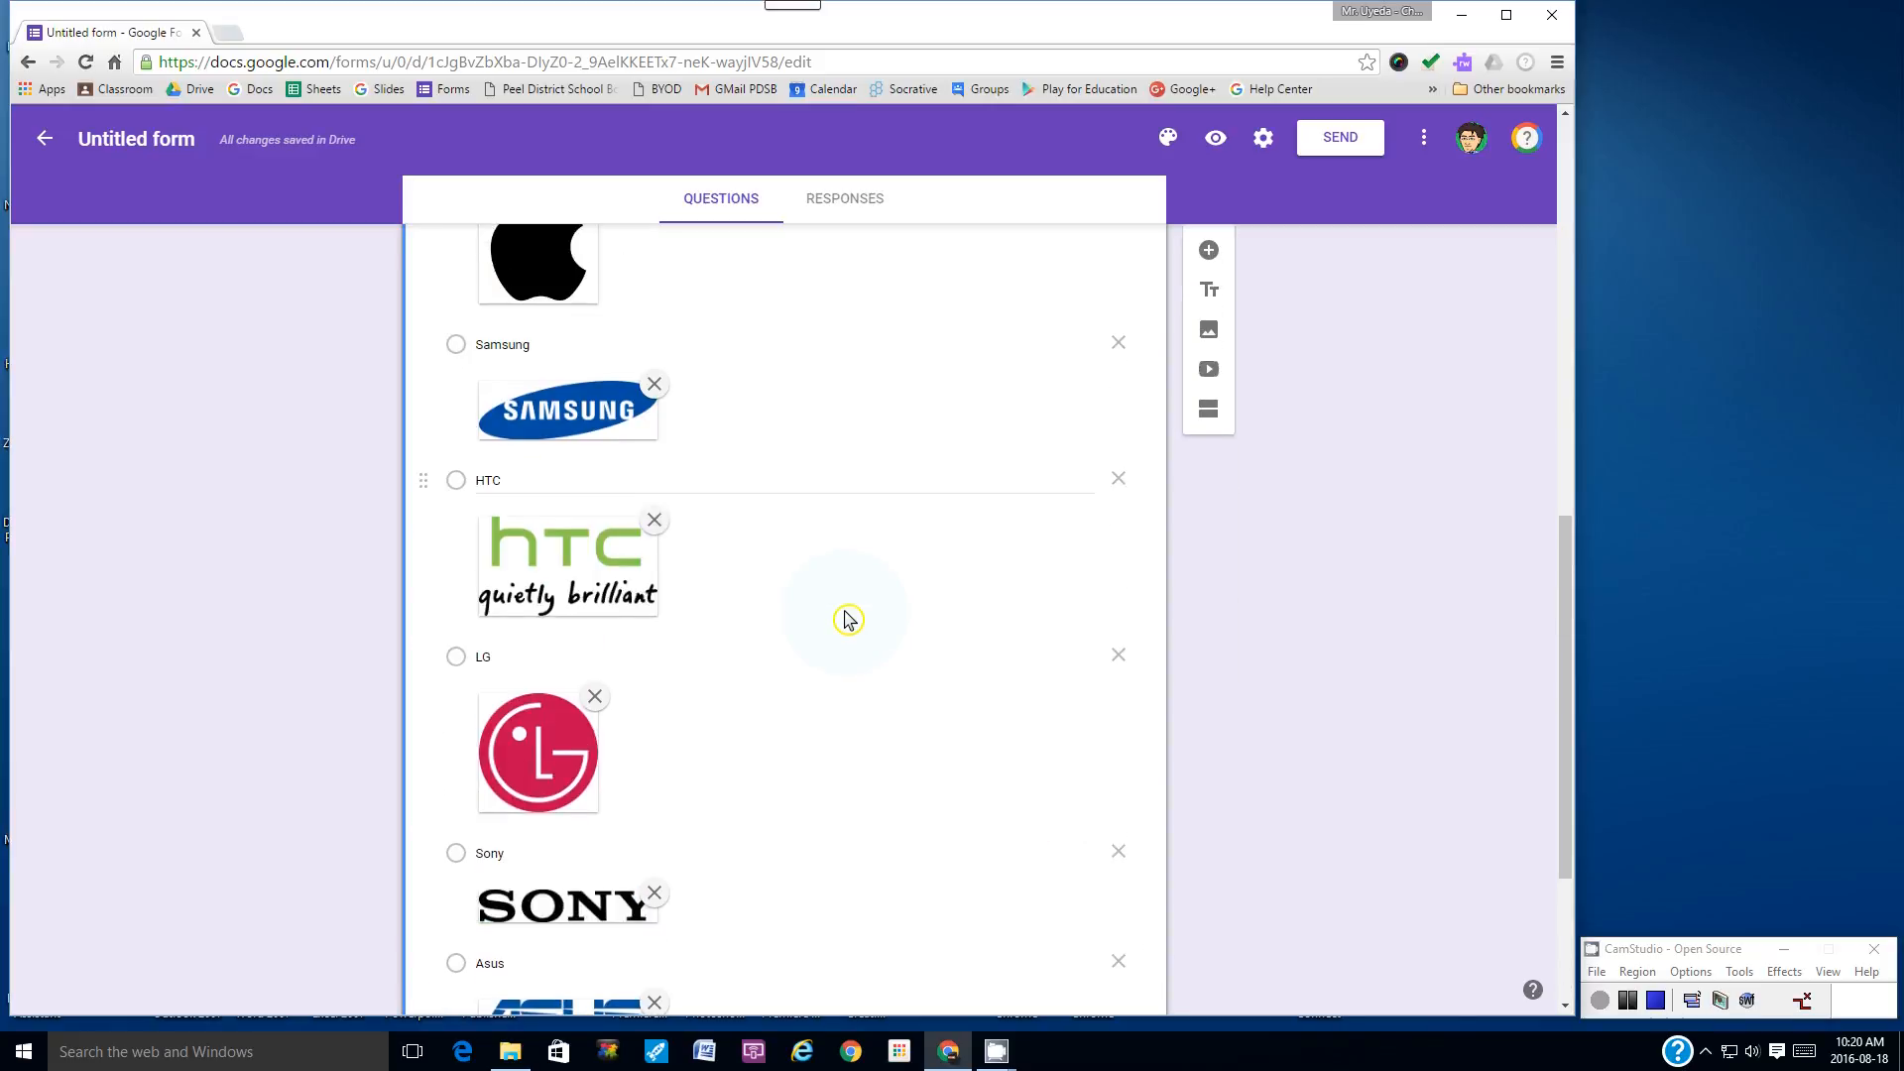
scroll(848, 619, up, 2)
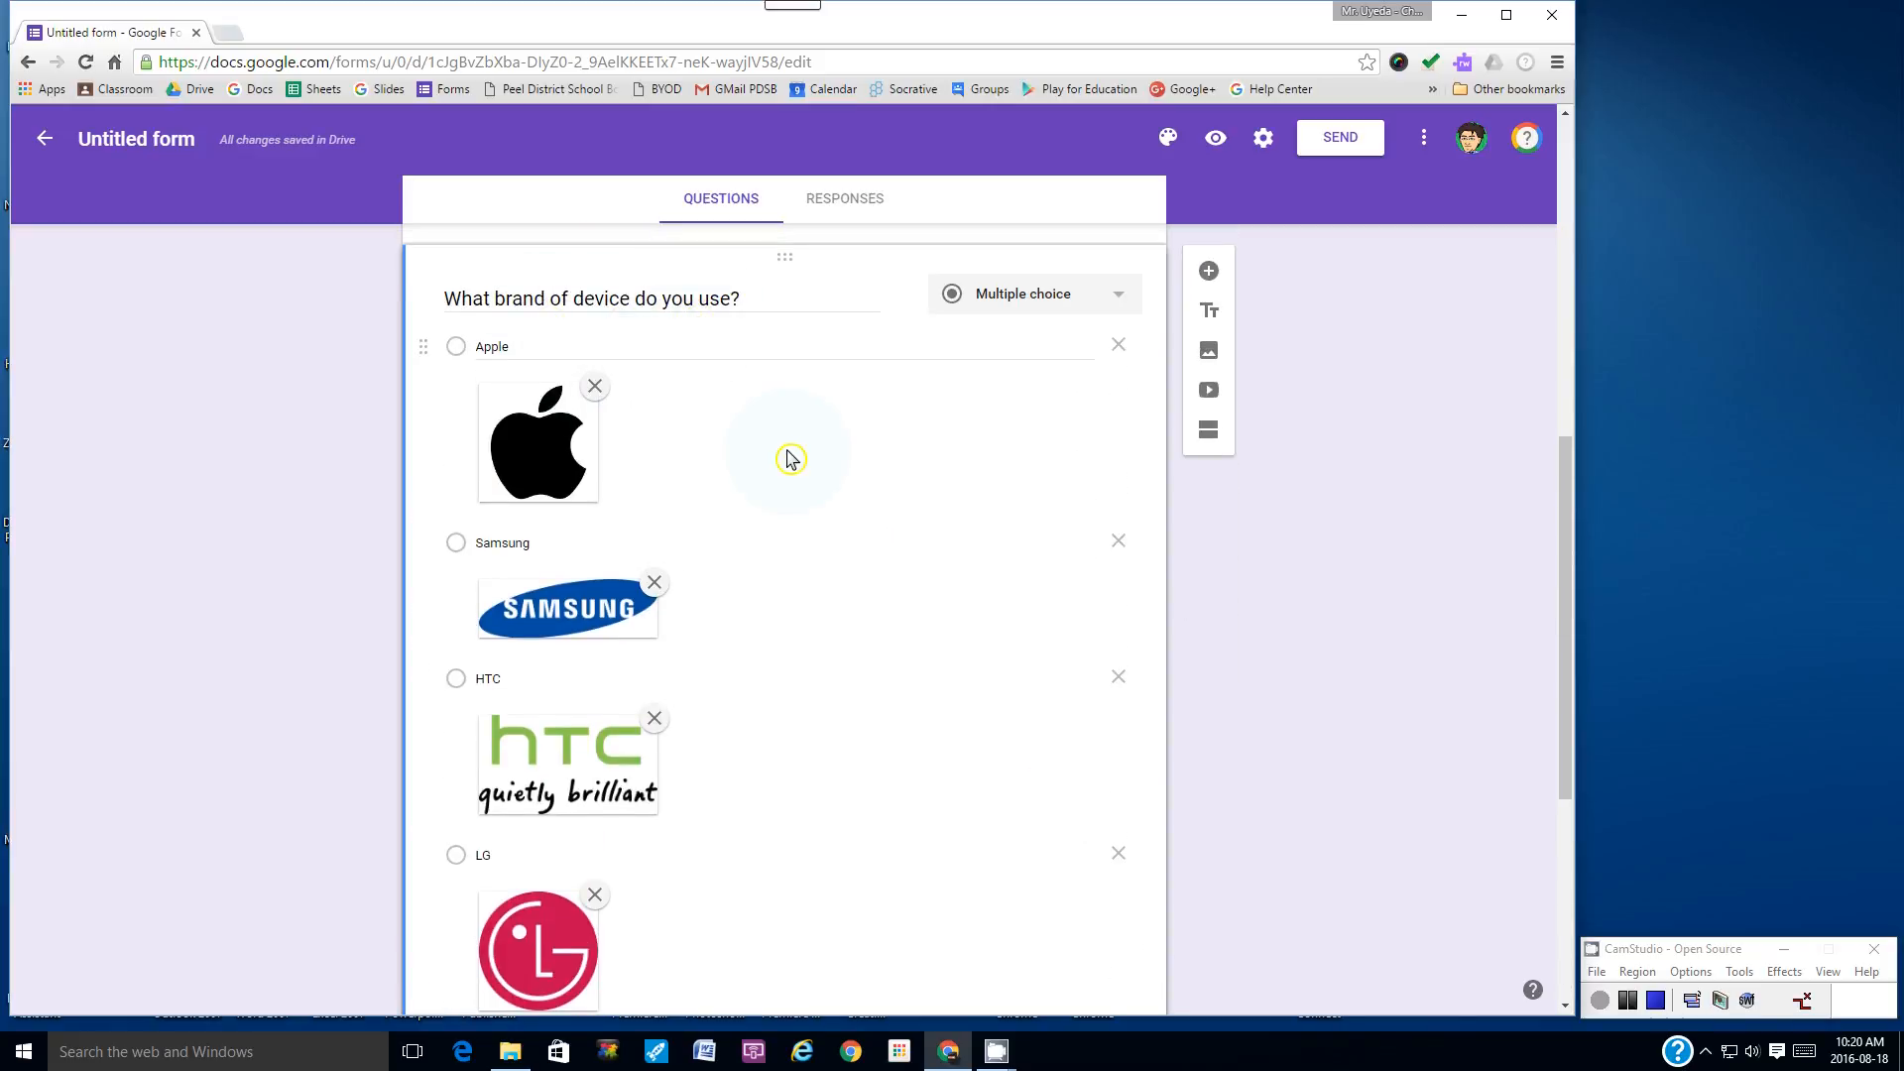
scroll(790, 460, down, 5)
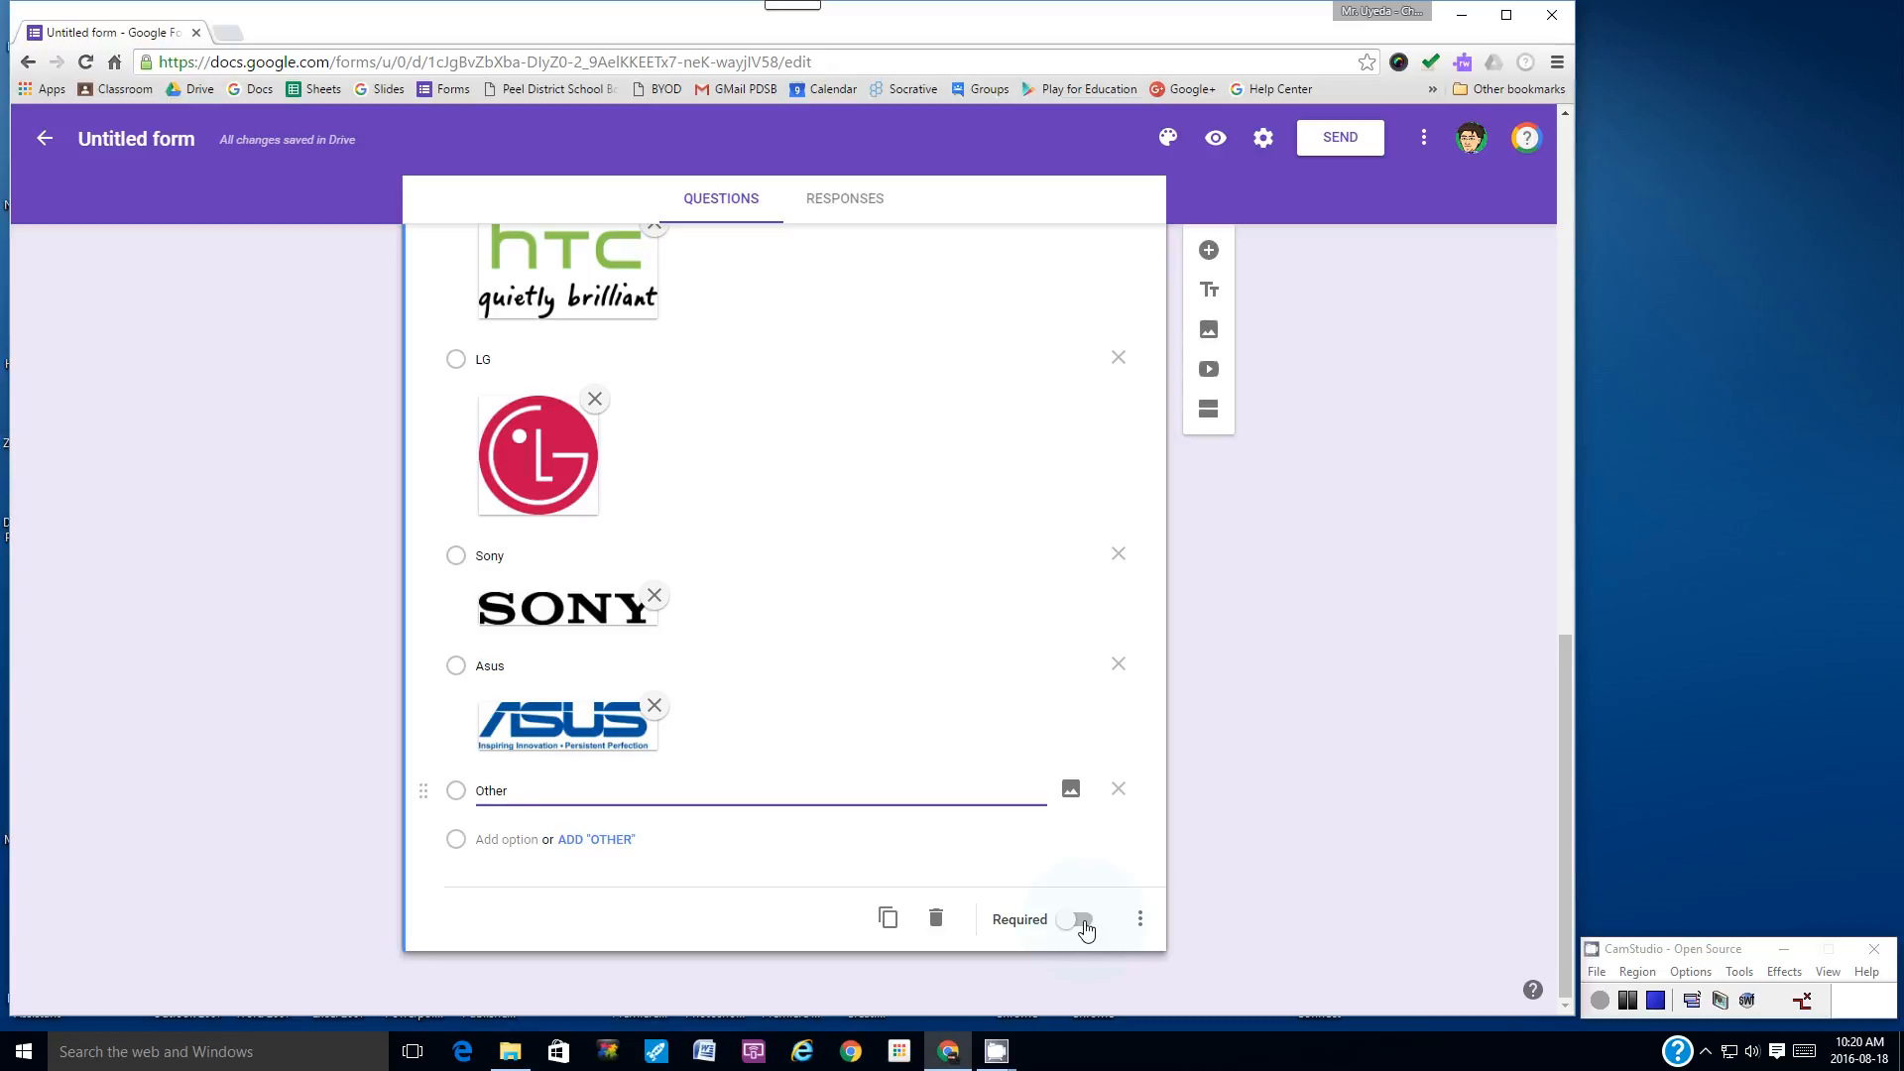
click(1084, 921)
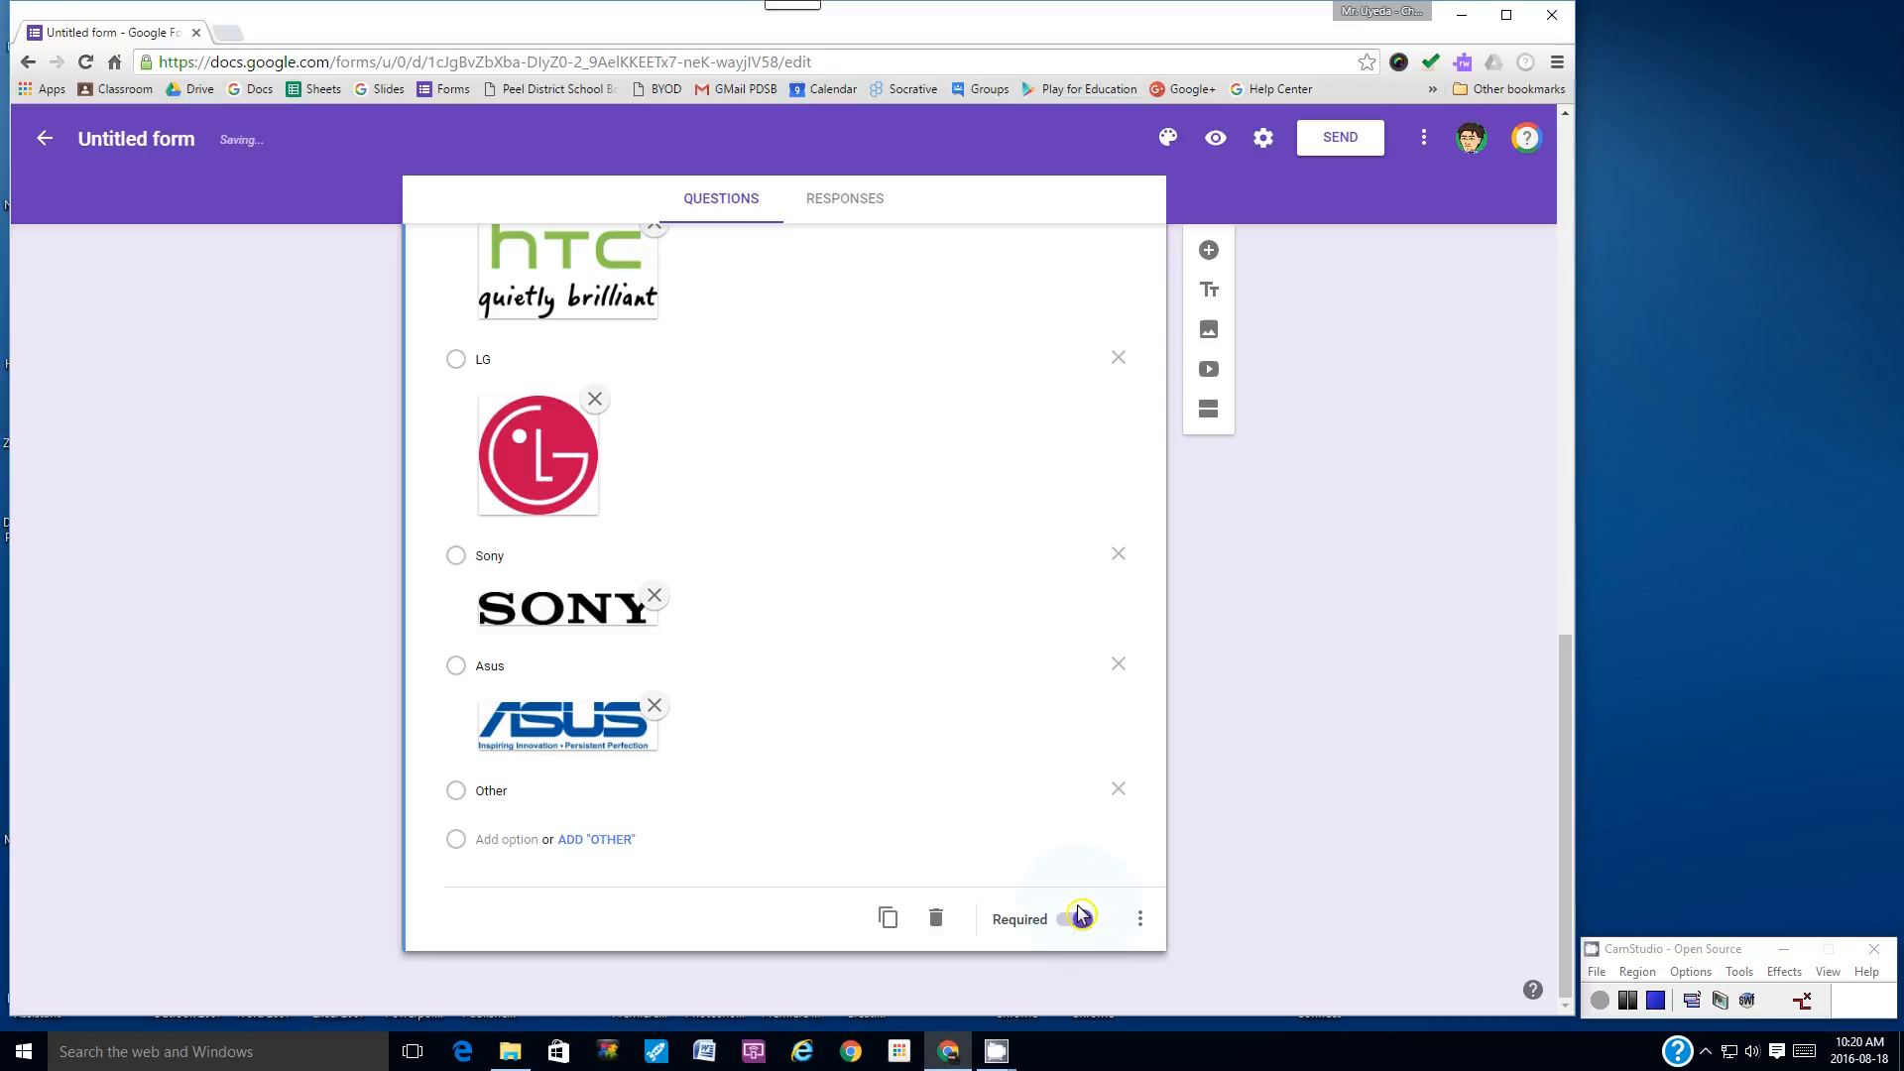
- Add a new question below the brand question, titled "What are the things you use your device for?"
scroll(1292, 676, up, 2)
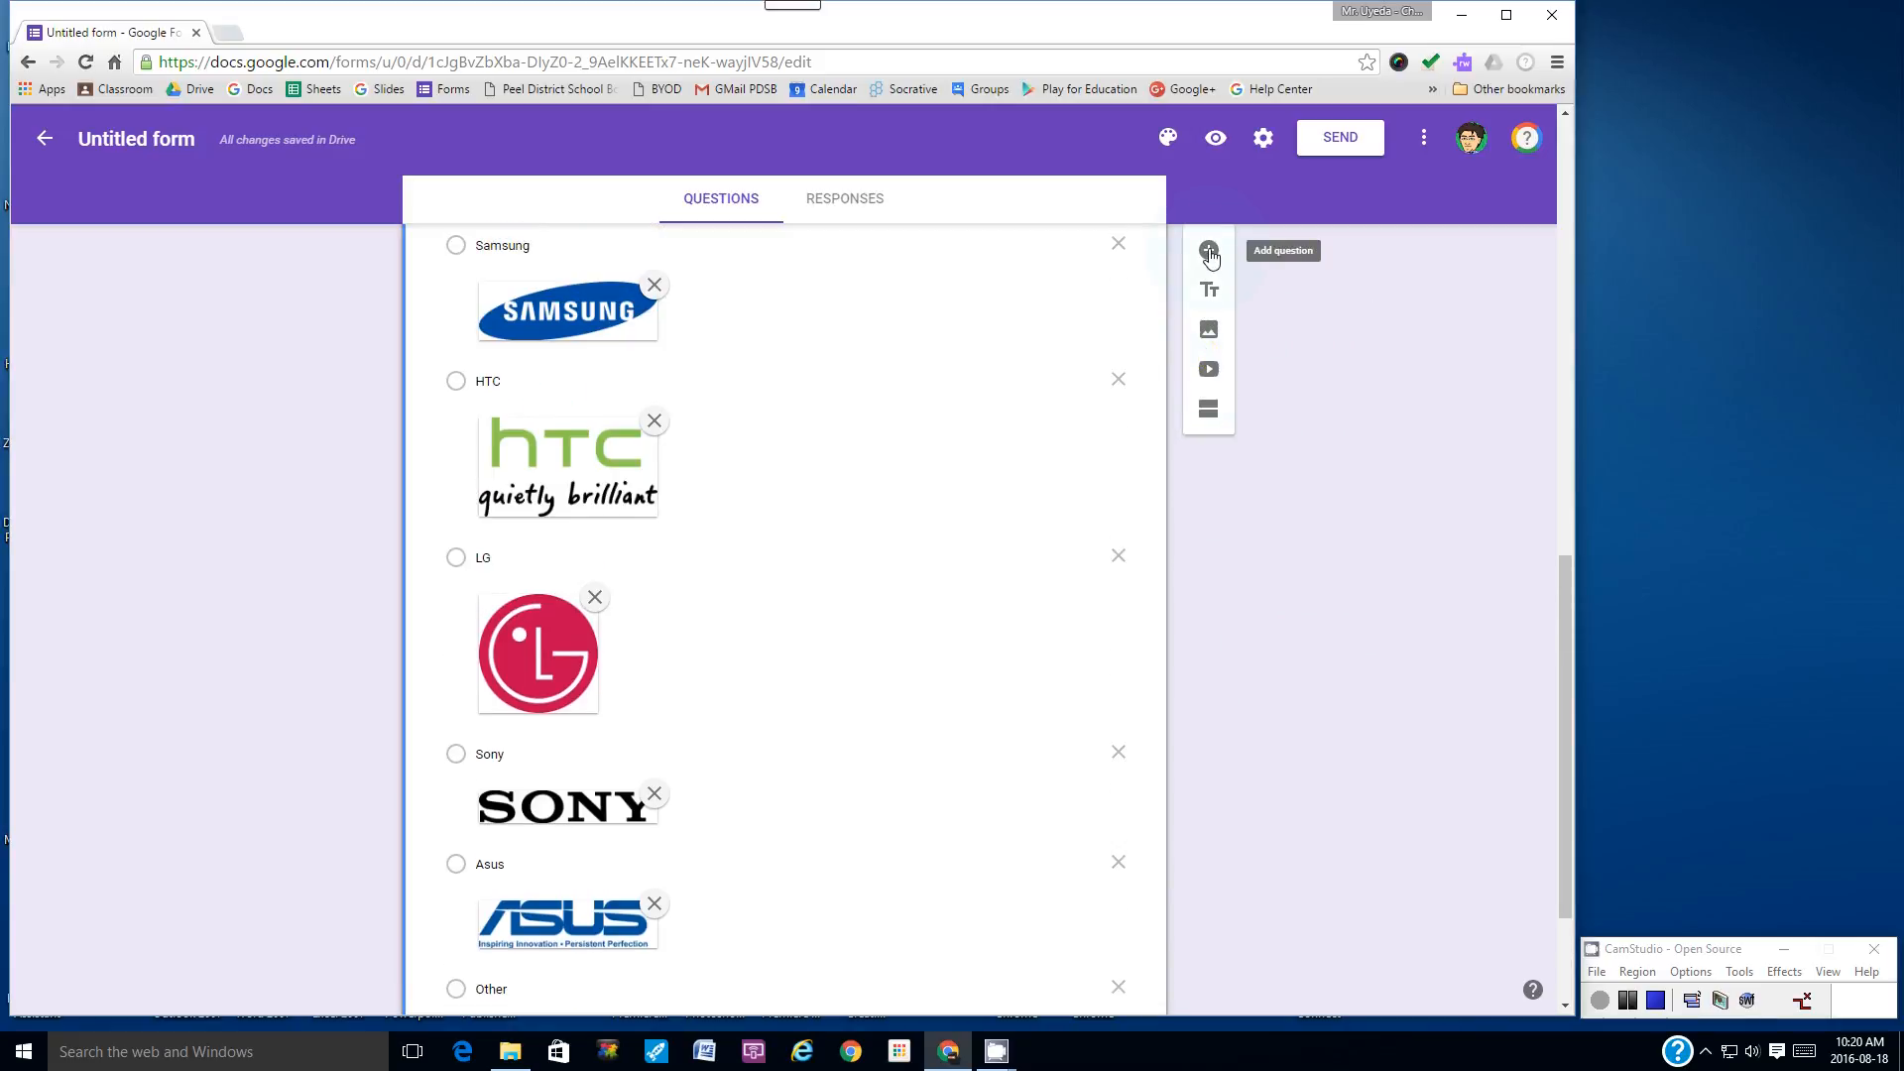
click(1210, 252)
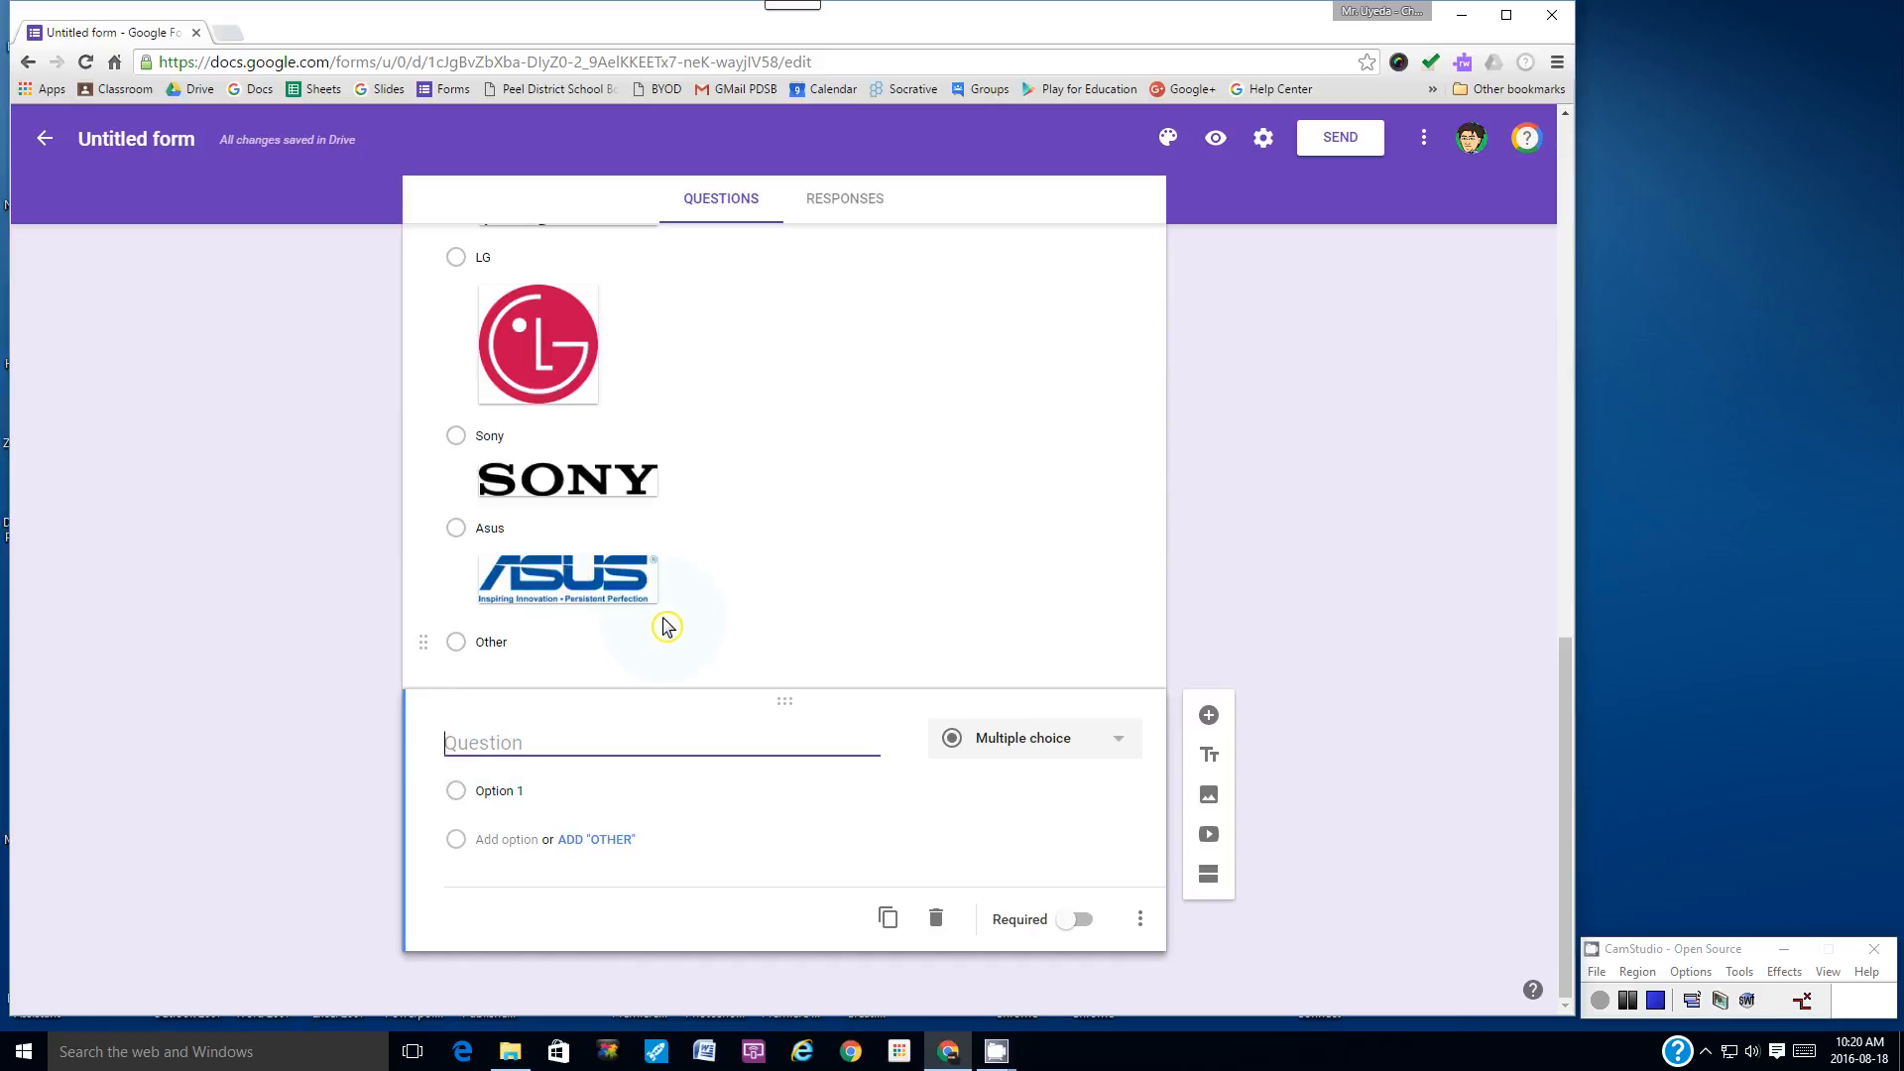
text(What )
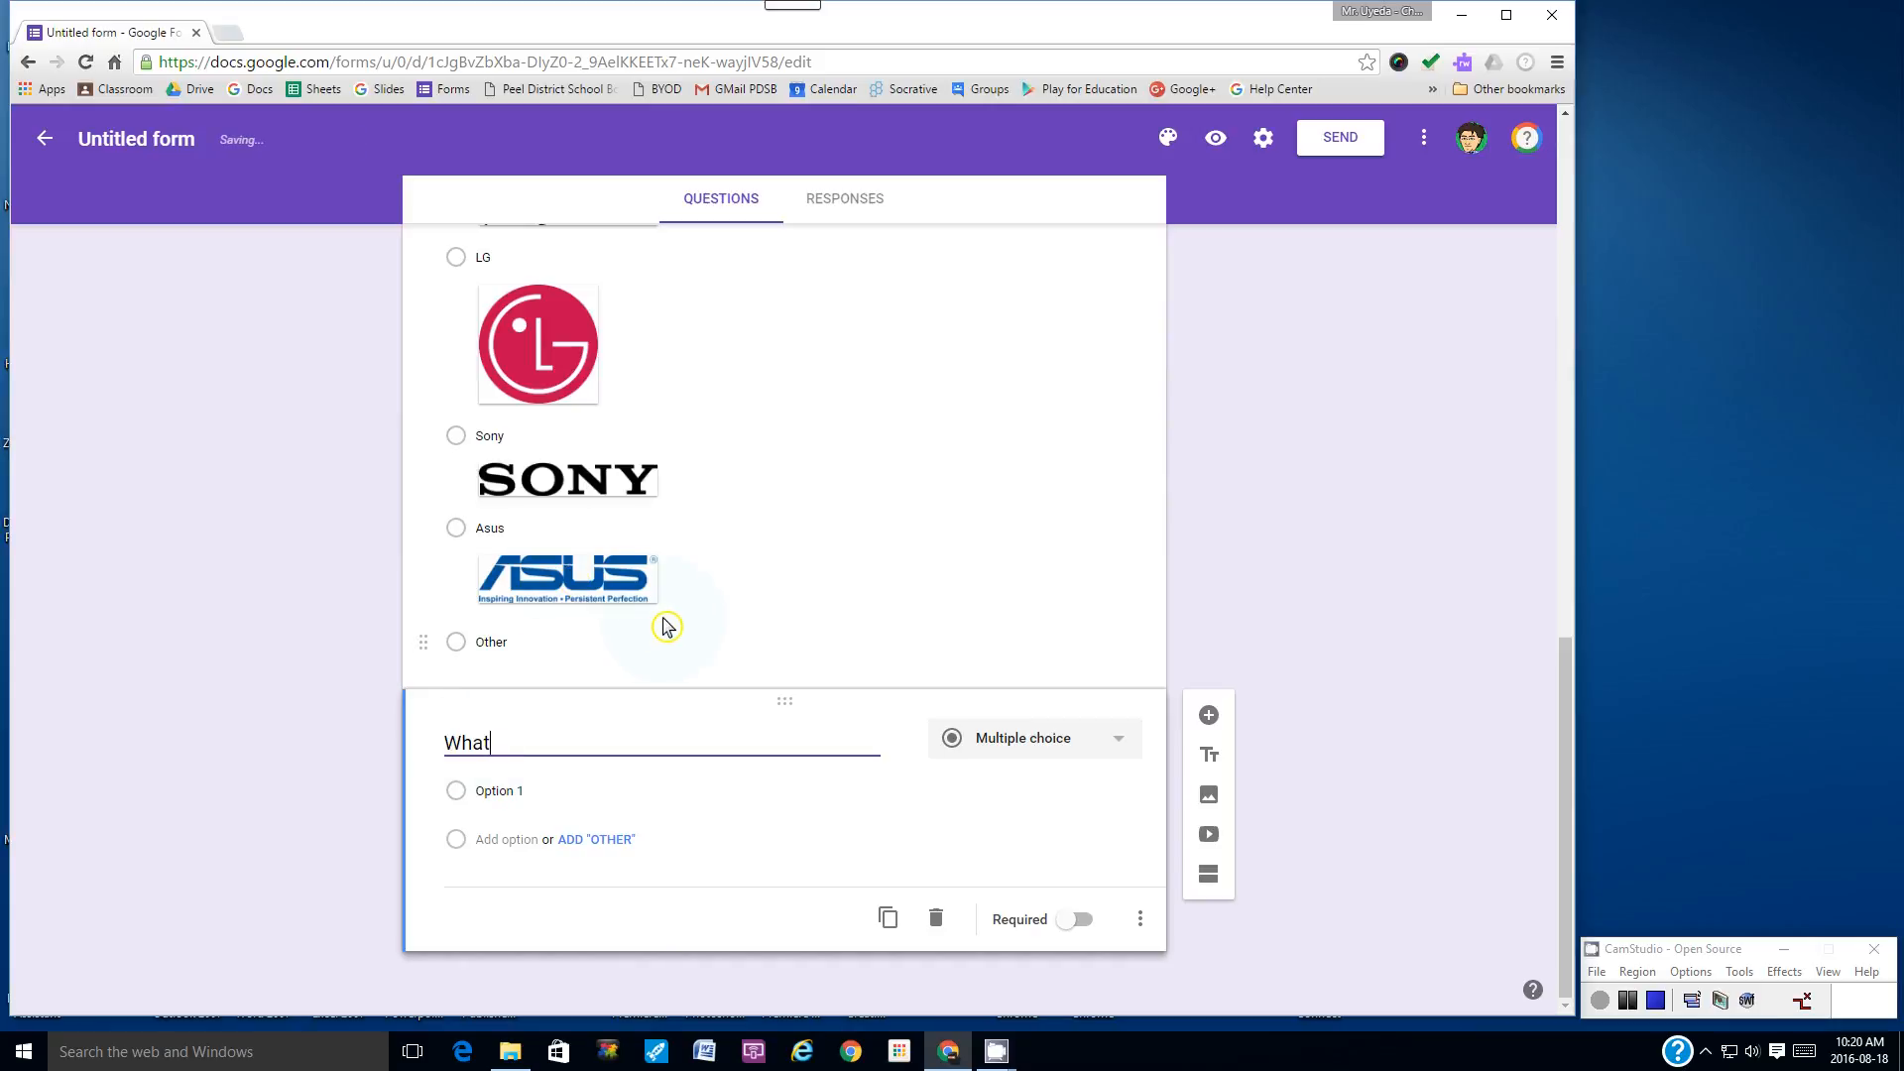
text(are the things)
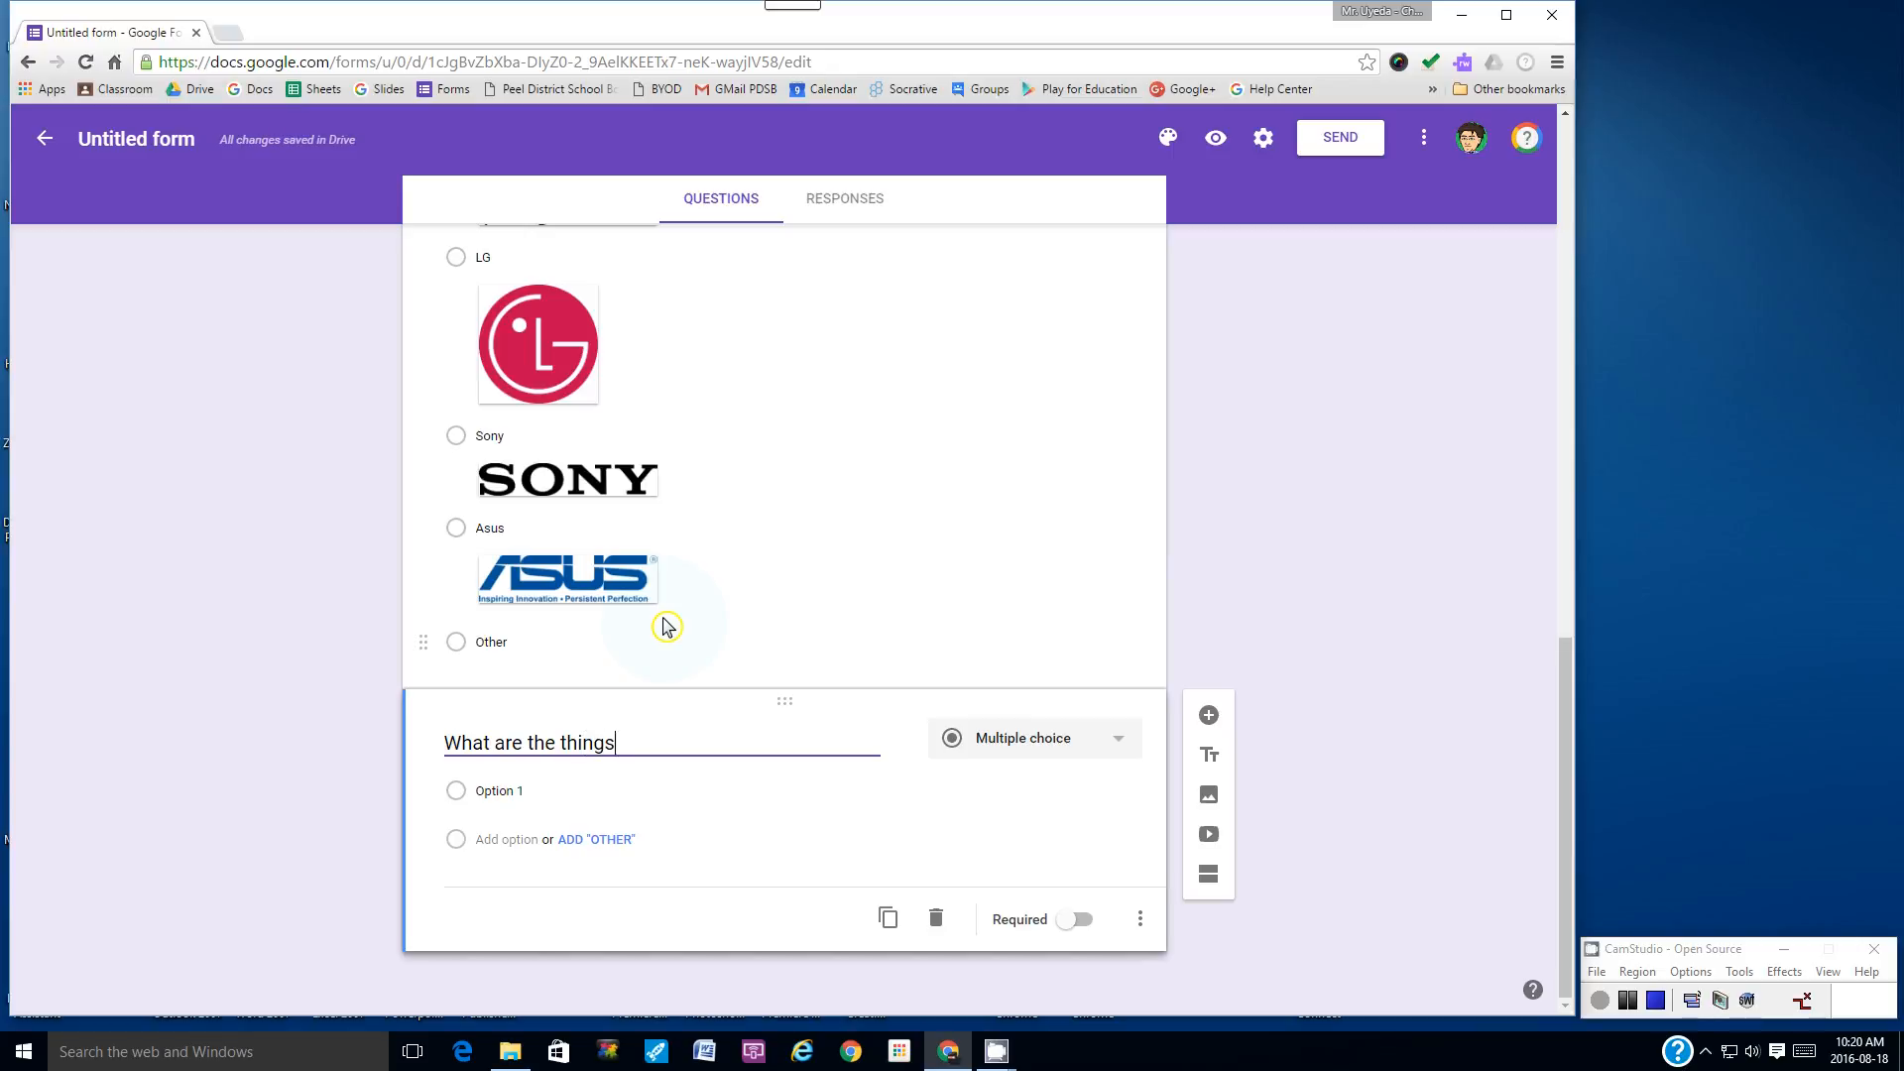
text( you use your d)
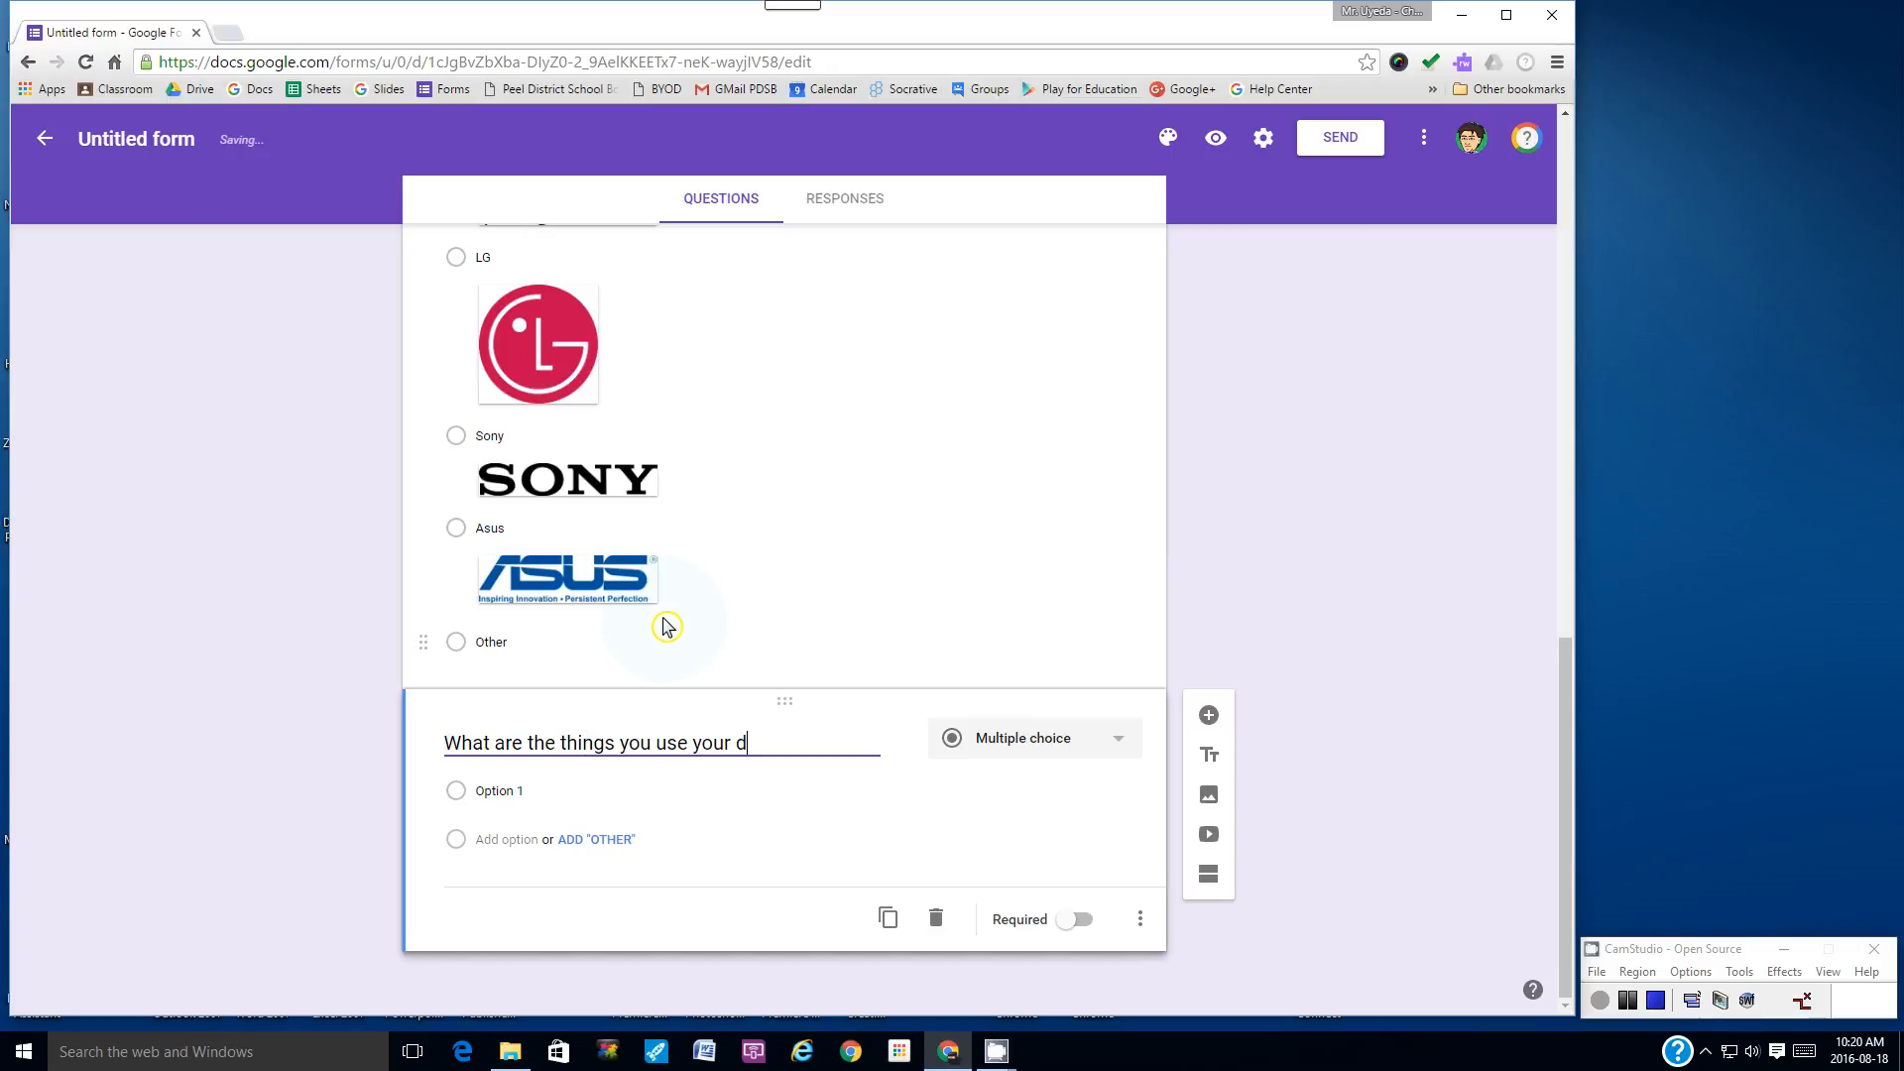
text(evice for?)
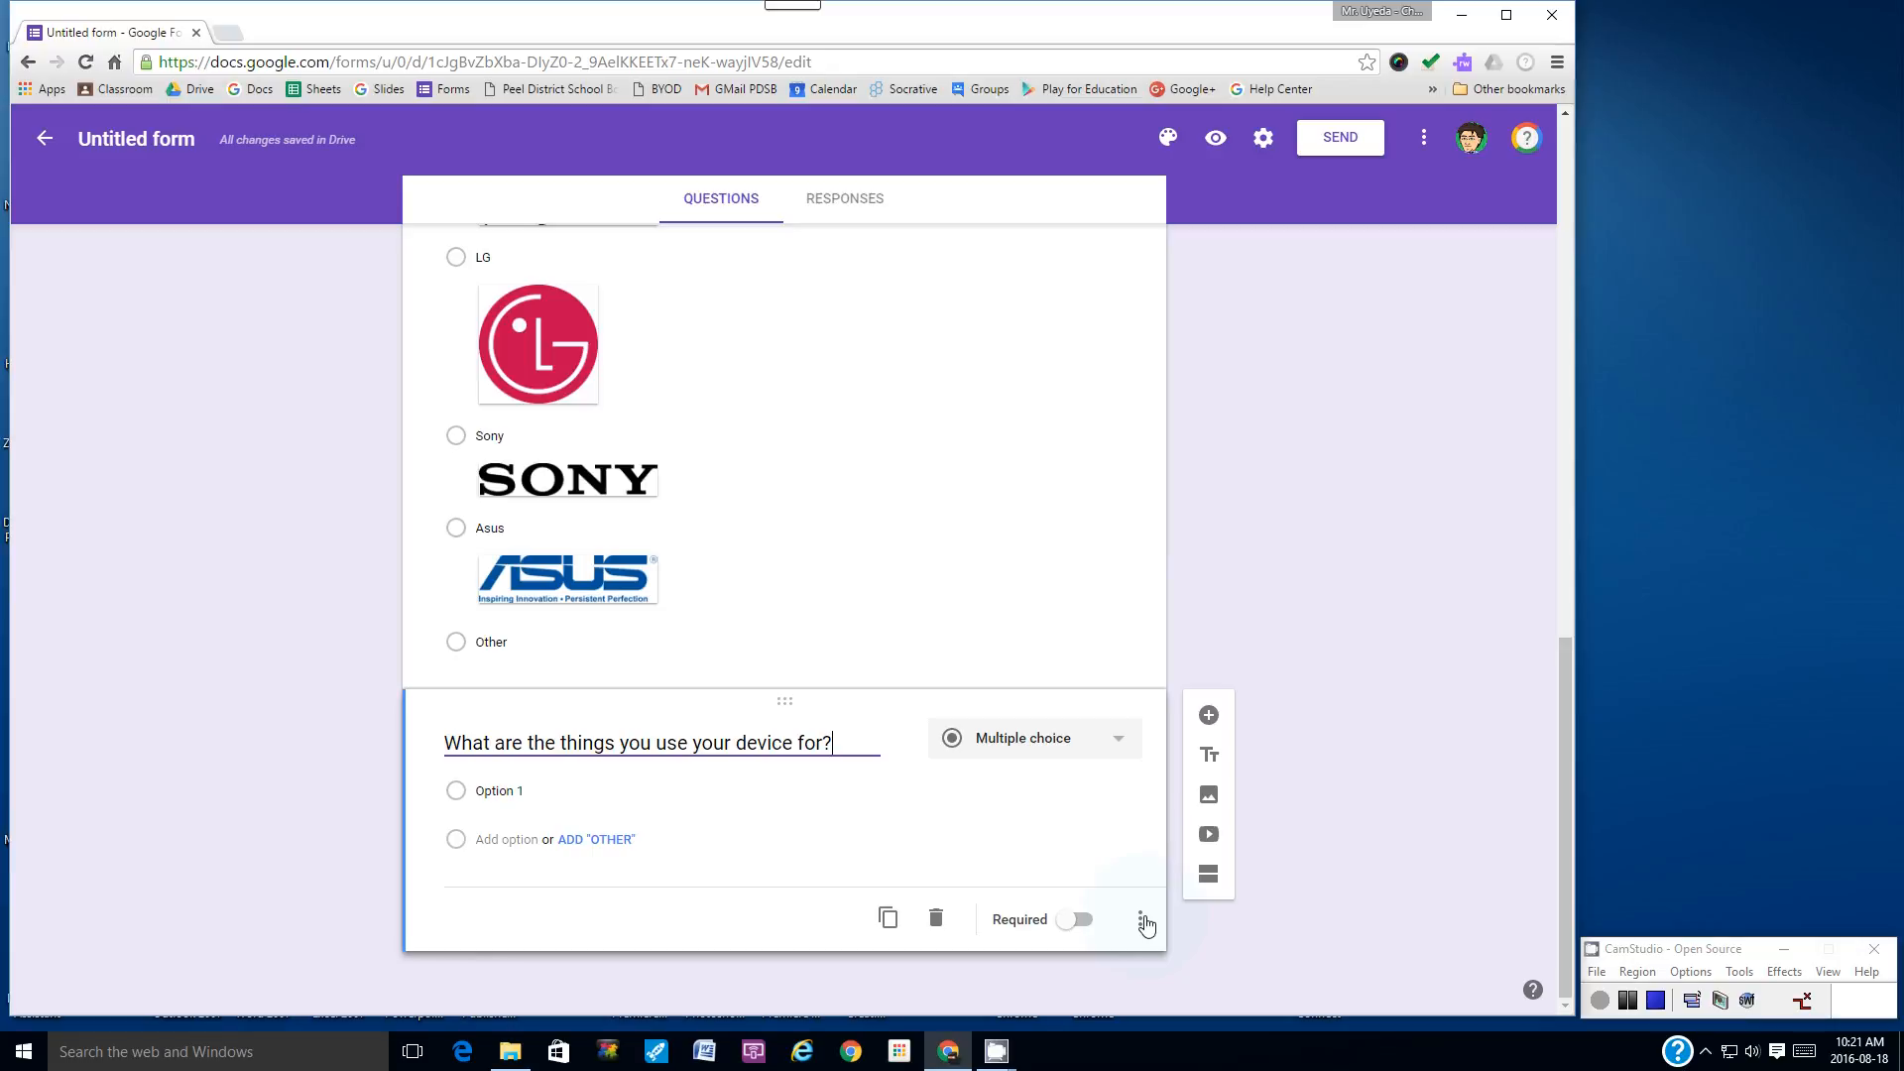
- Show a description for the device-use question and enter "Check all the boxes that apply."
click(1142, 921)
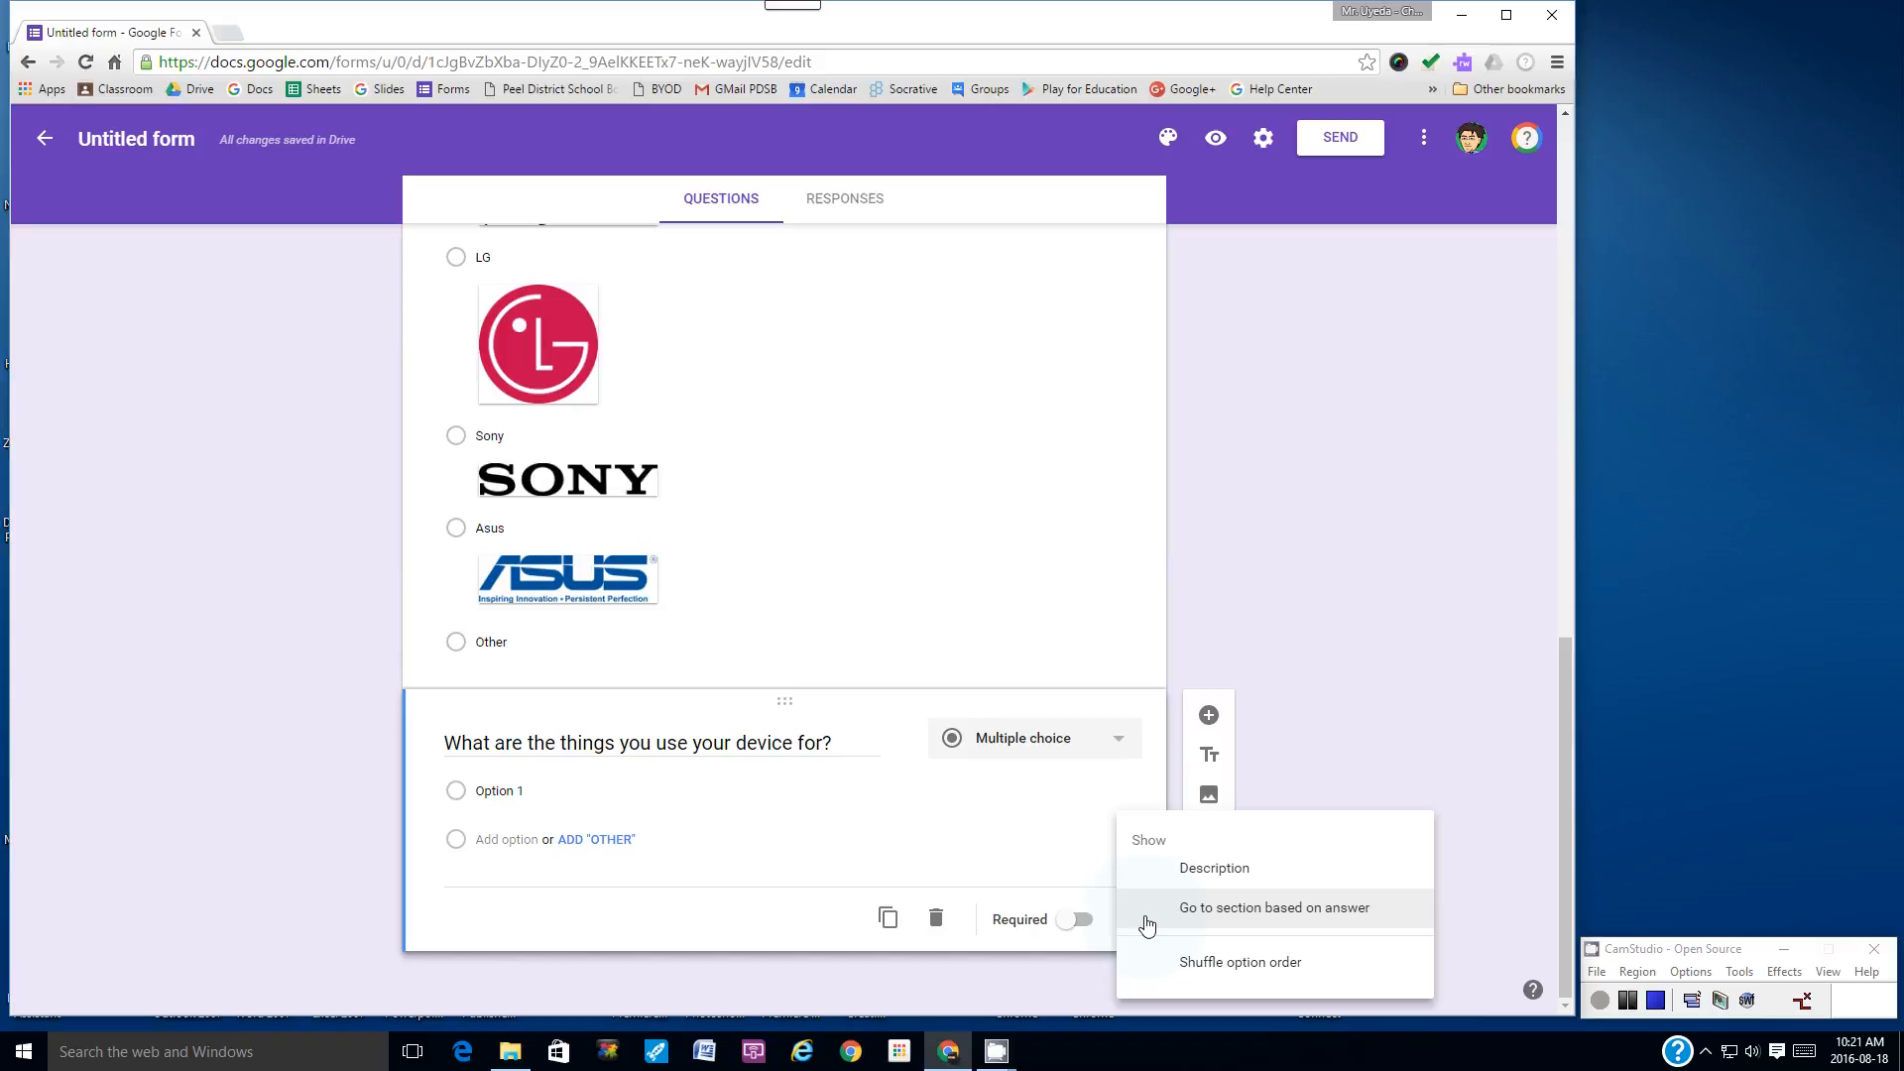
click(1206, 870)
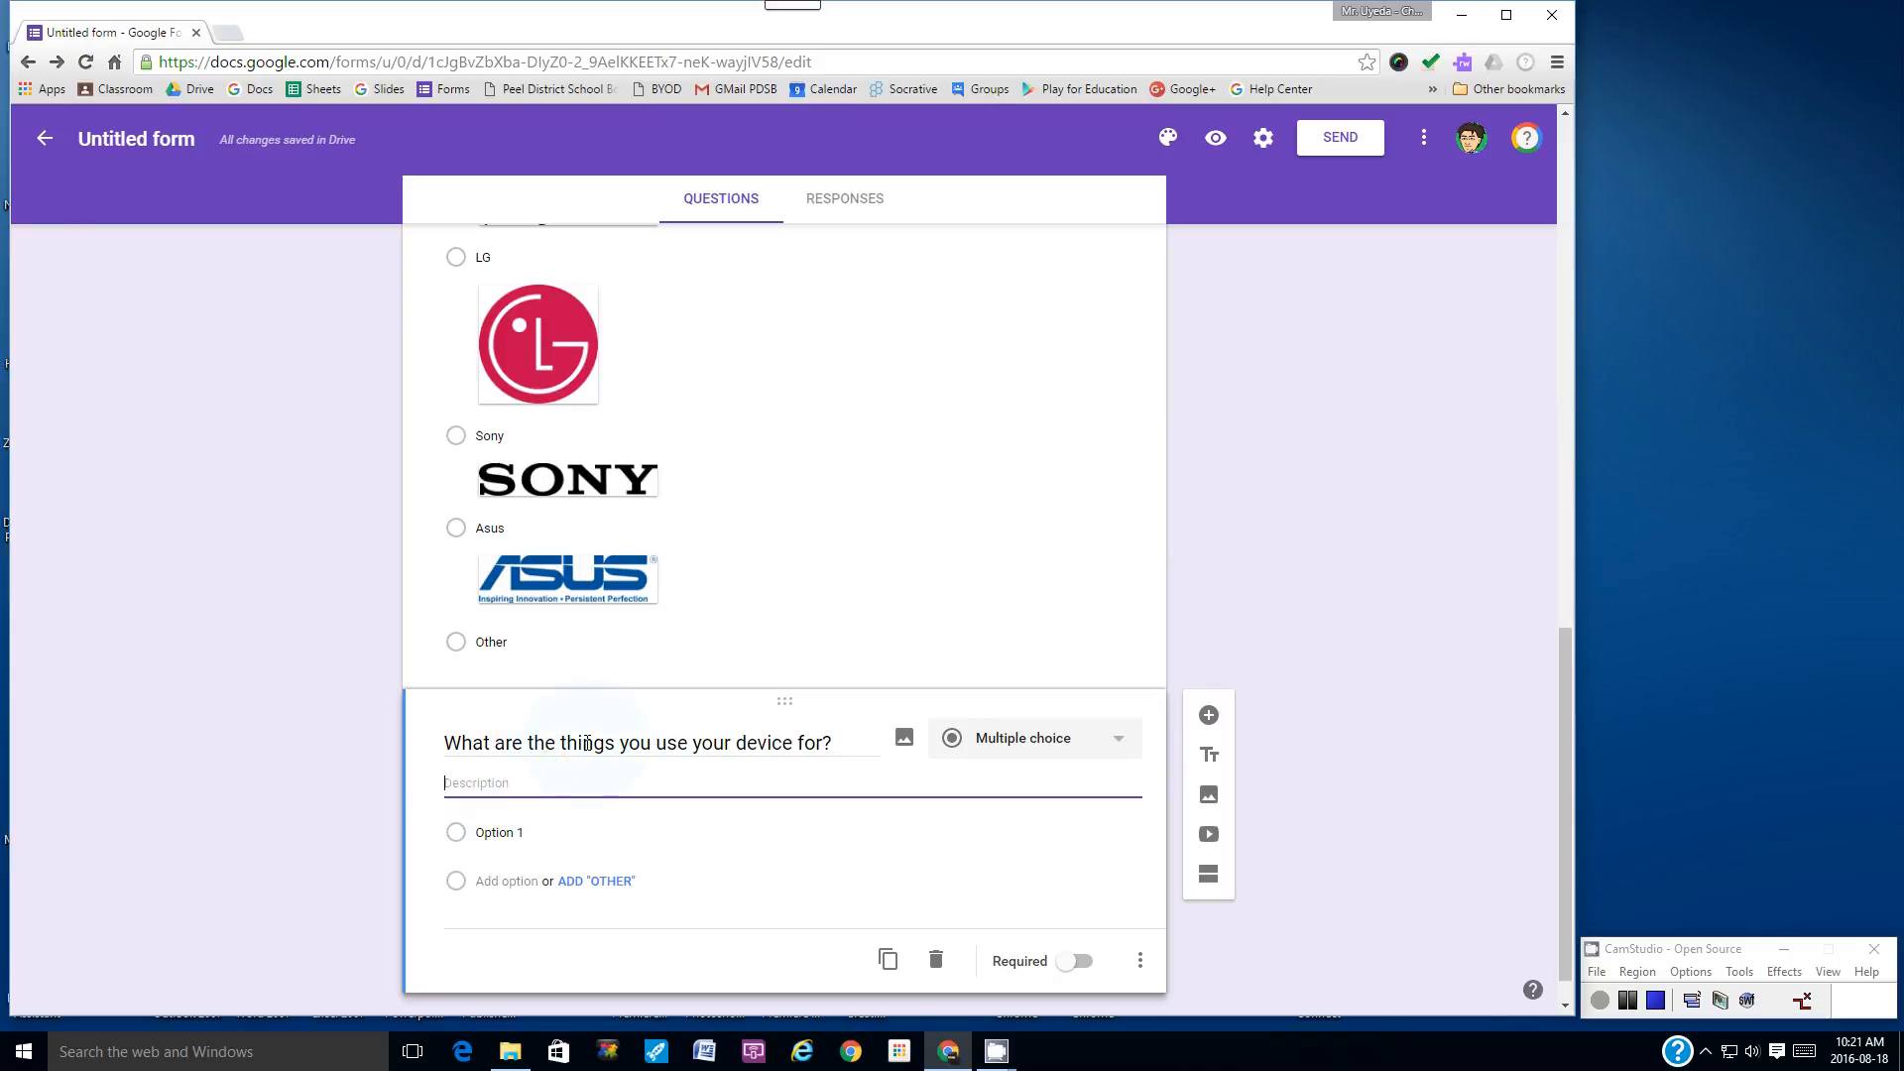
click(493, 780)
text(Check all the boxes that apply.)
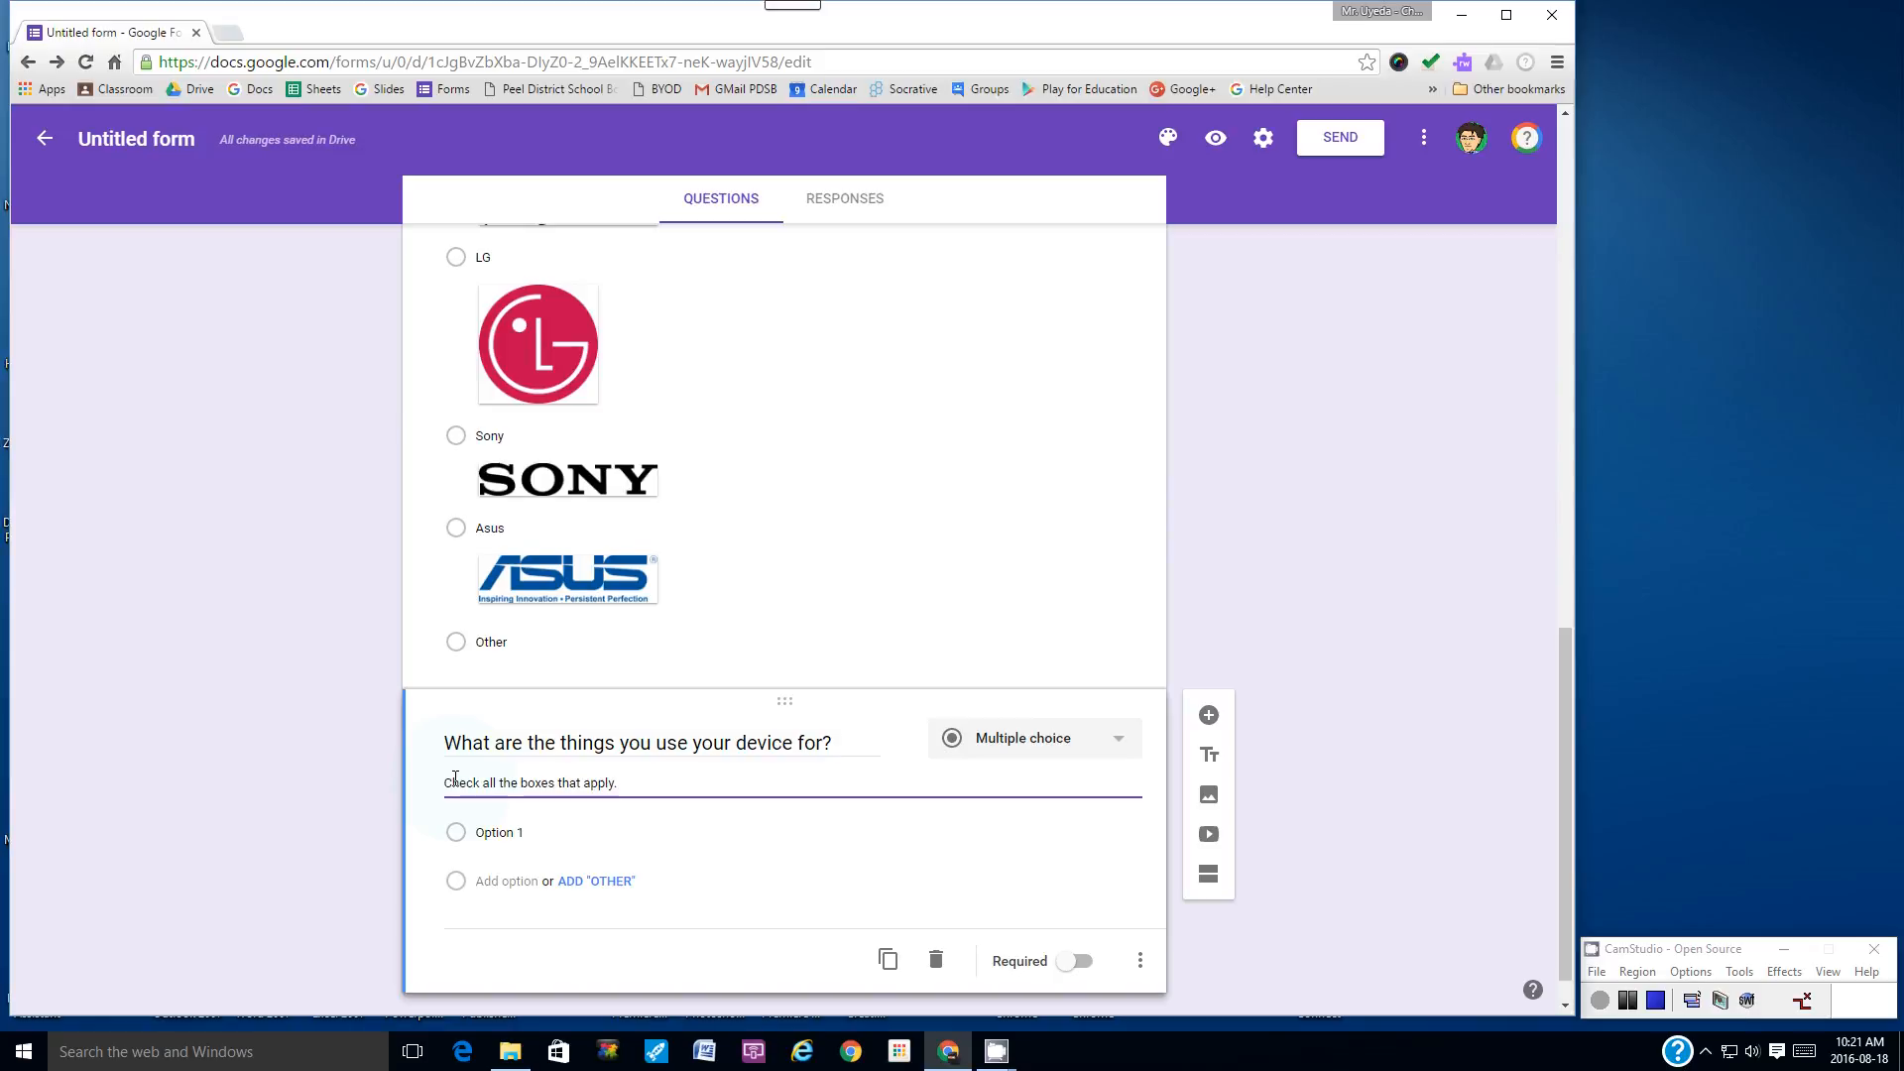
click(648, 783)
click(466, 786)
- Change the device-use question's type to Checkboxes and name its first option "Communicating with friends"
click(1120, 746)
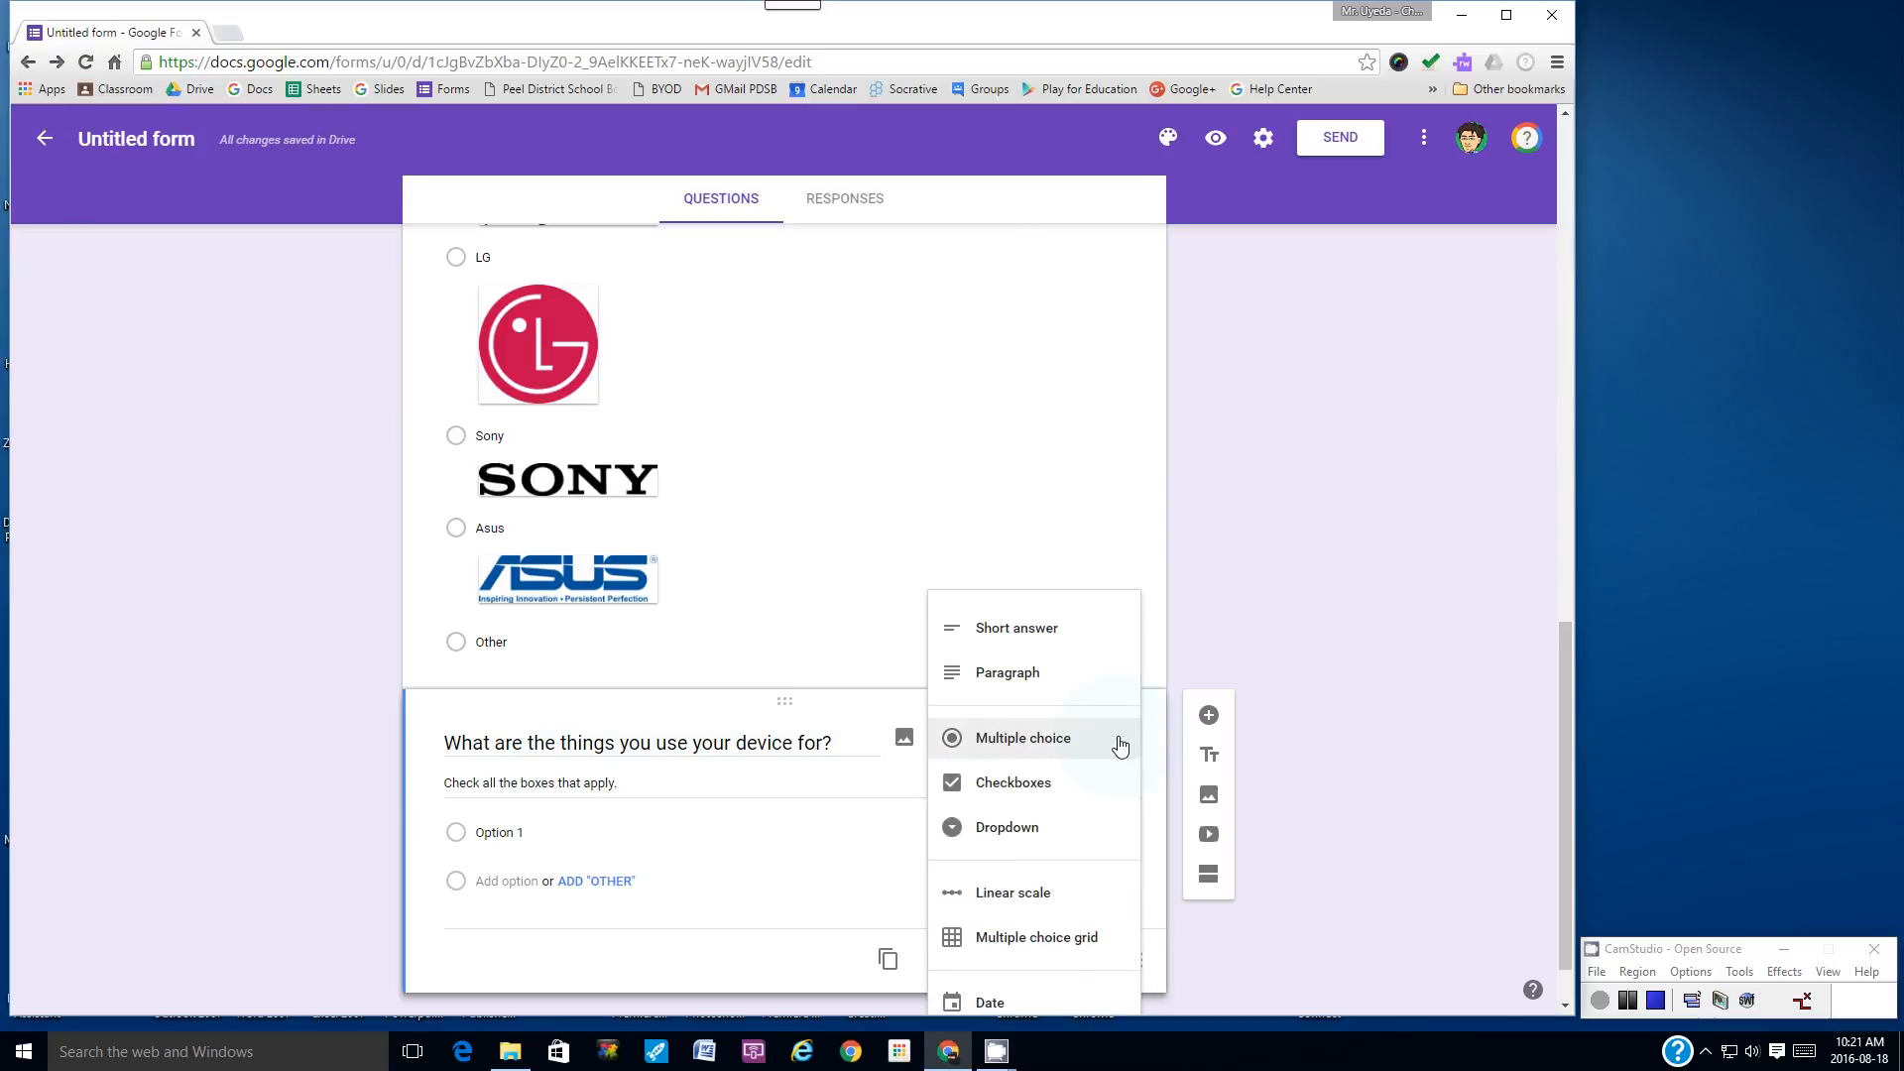
click(992, 785)
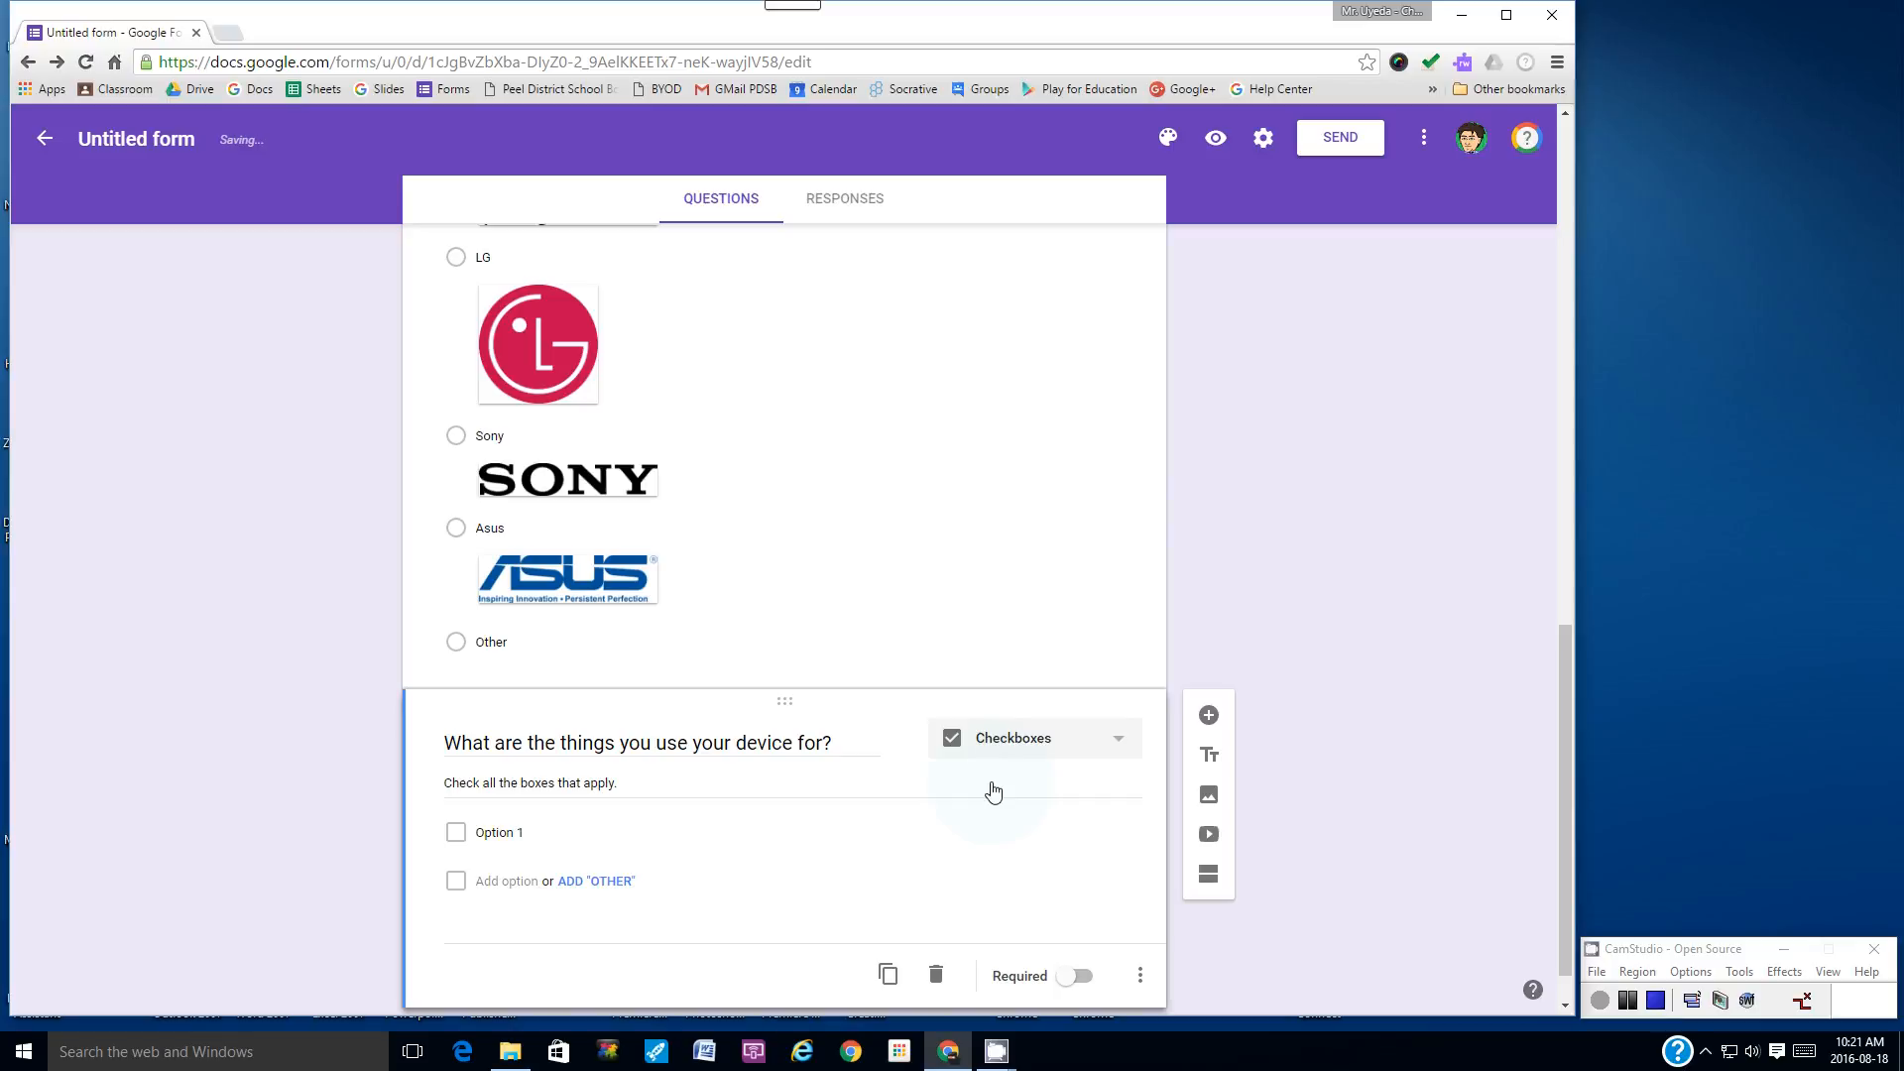
click(501, 833)
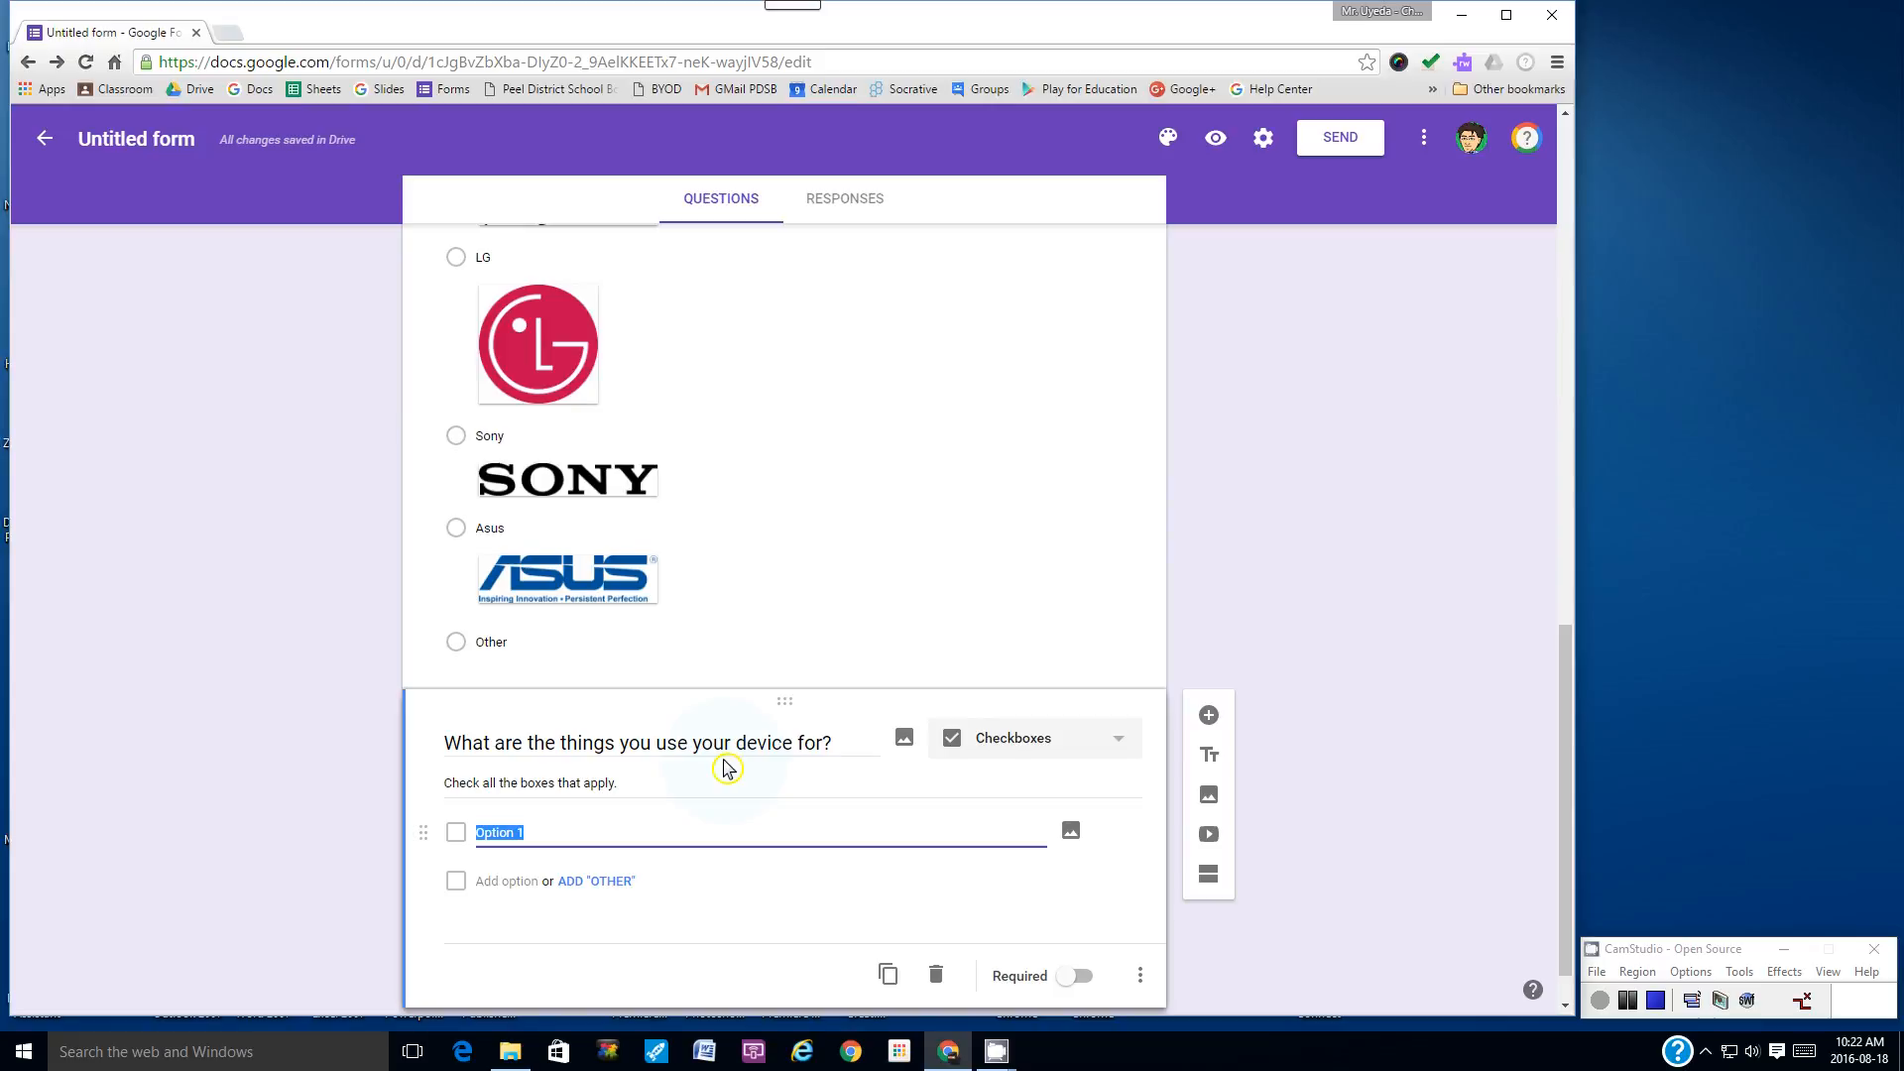
text(Communicating with friends)
- Add the options "Watching videos and/or listening to music" and "School work" to the device-use question
click(500, 888)
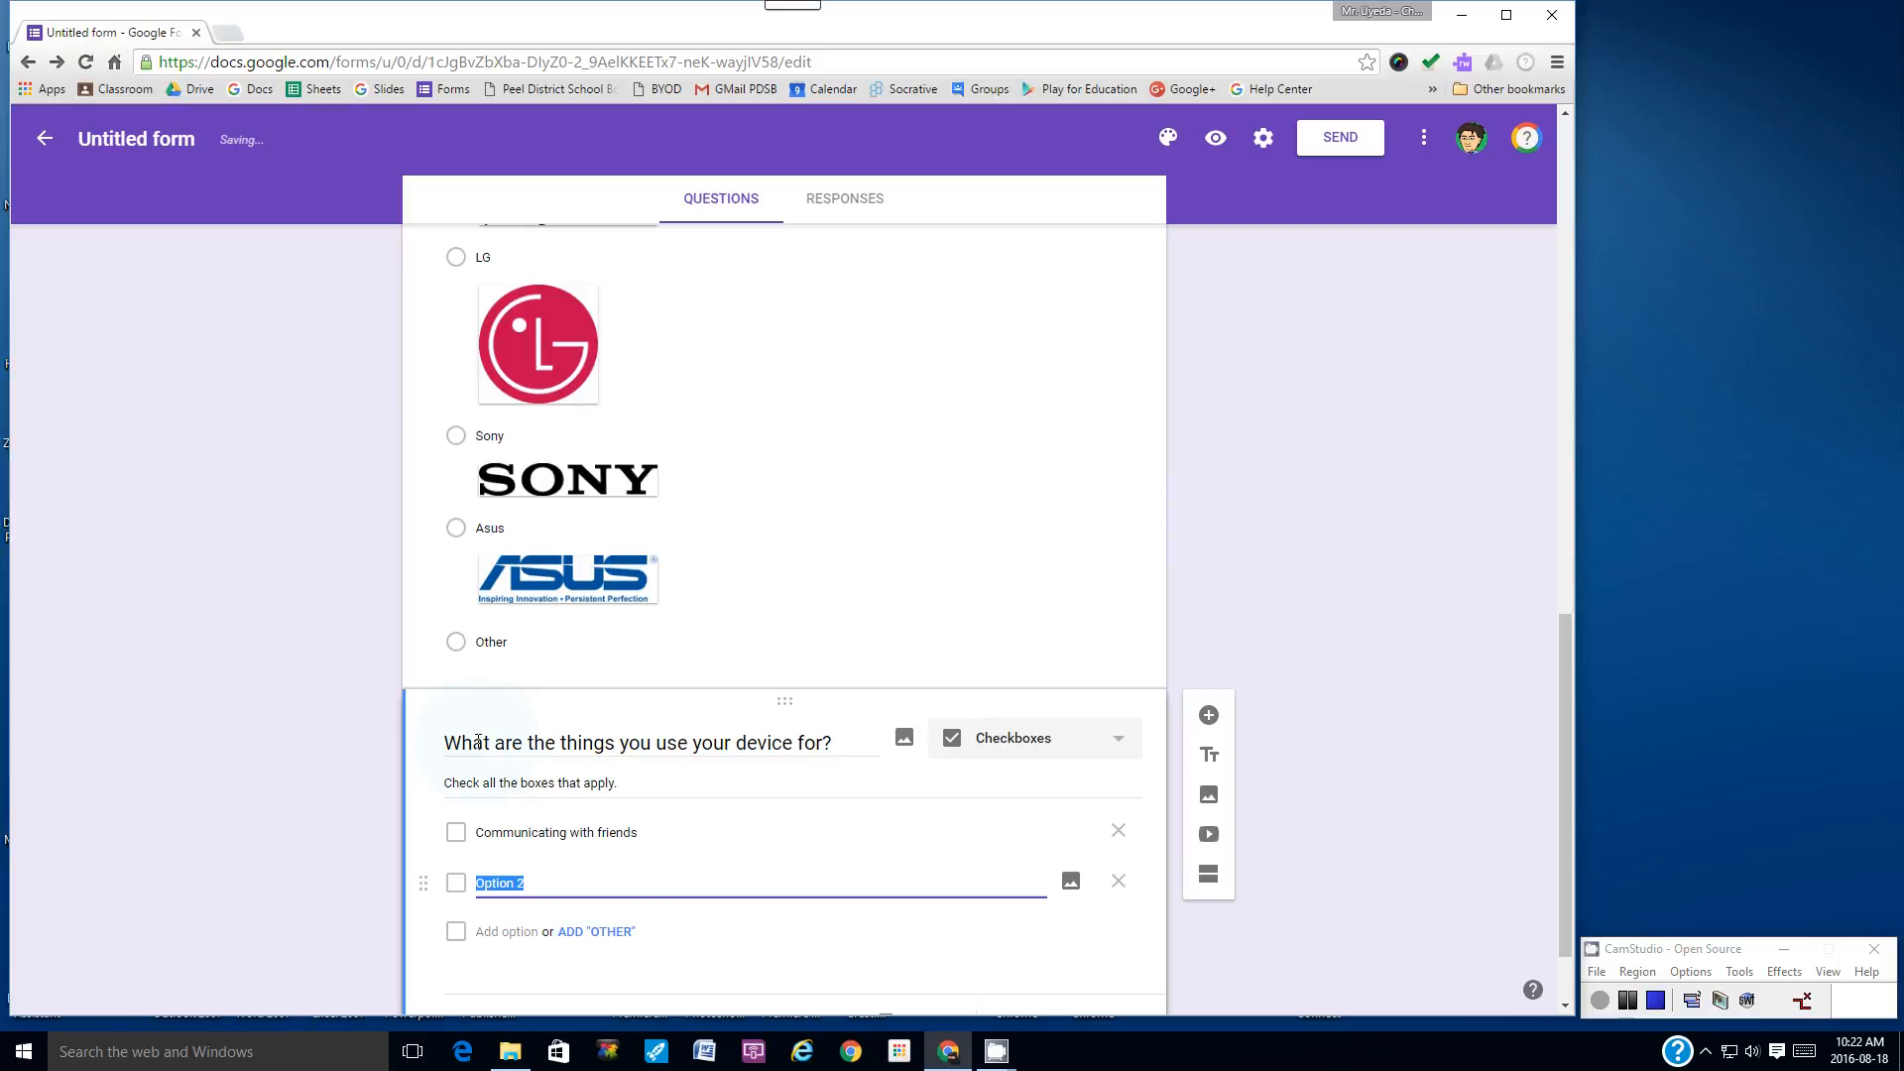
text(Watching videos and /or listening)
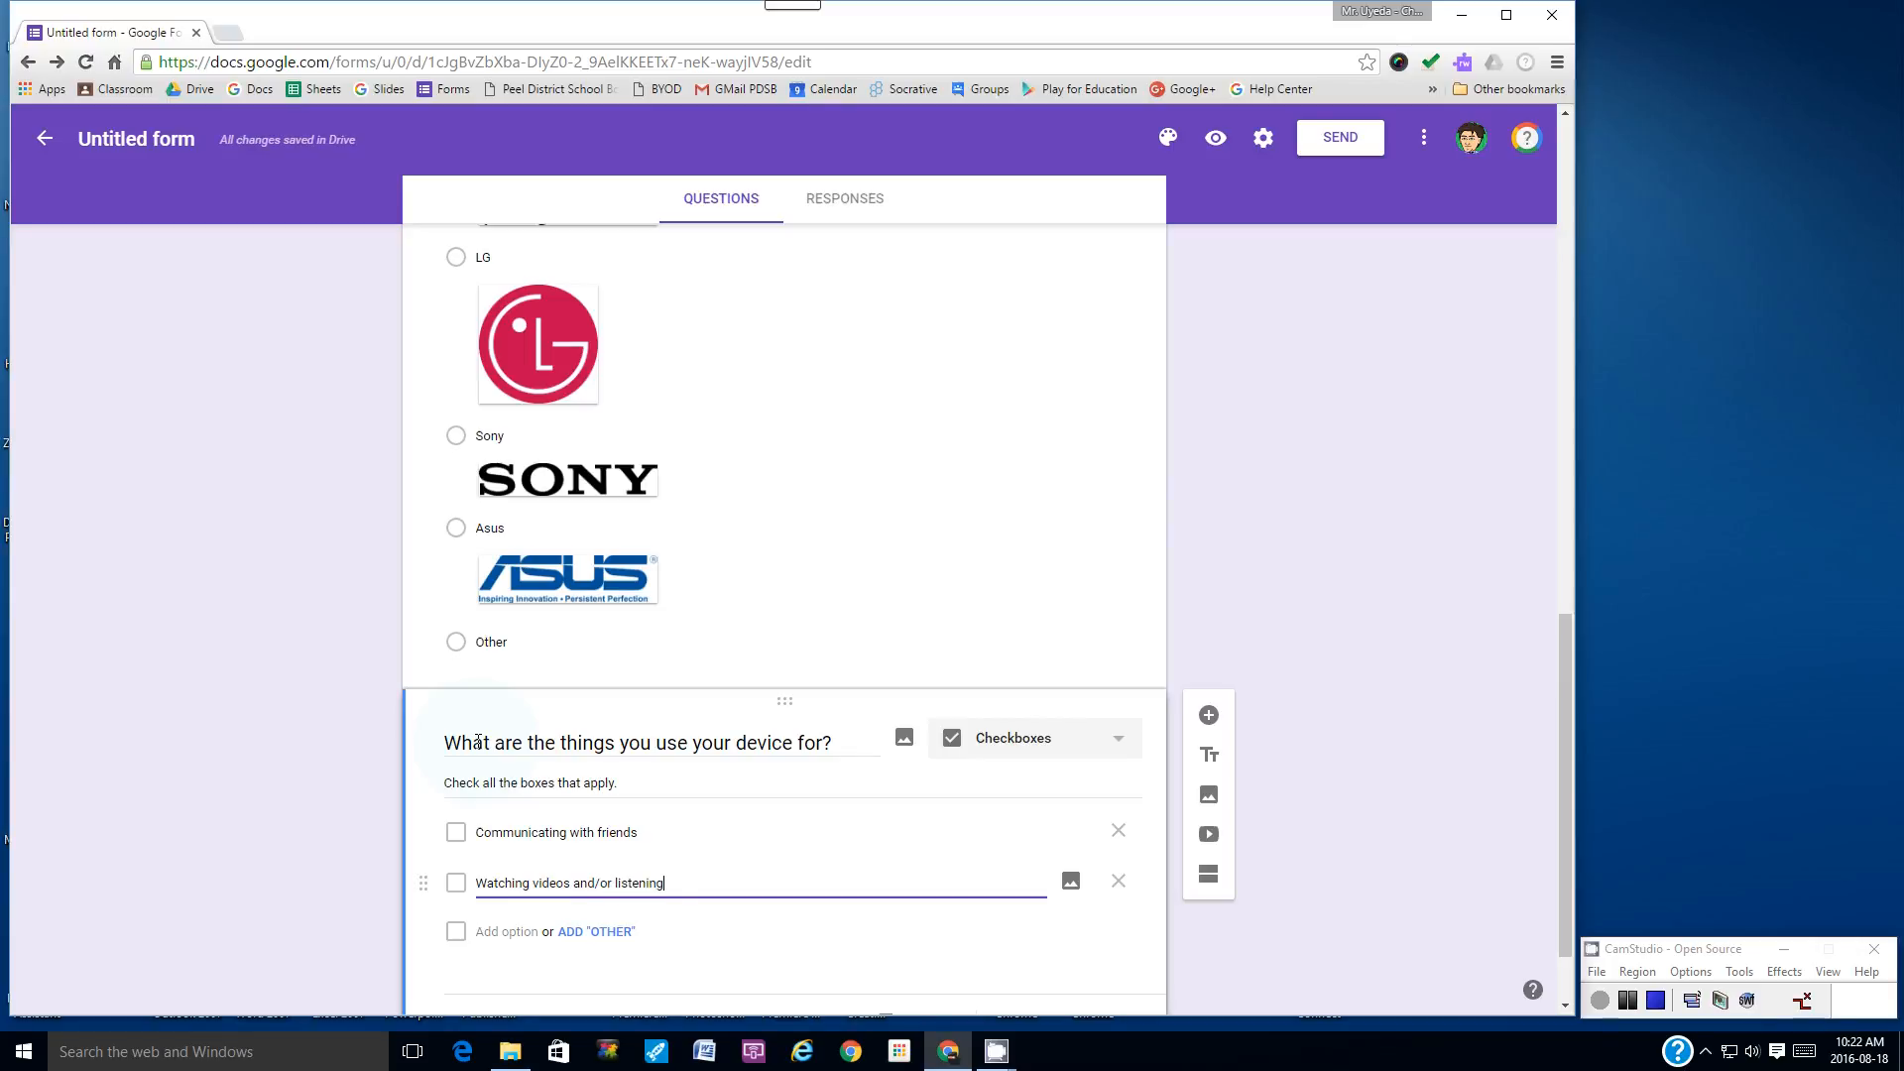
text( to music)
click(504, 932)
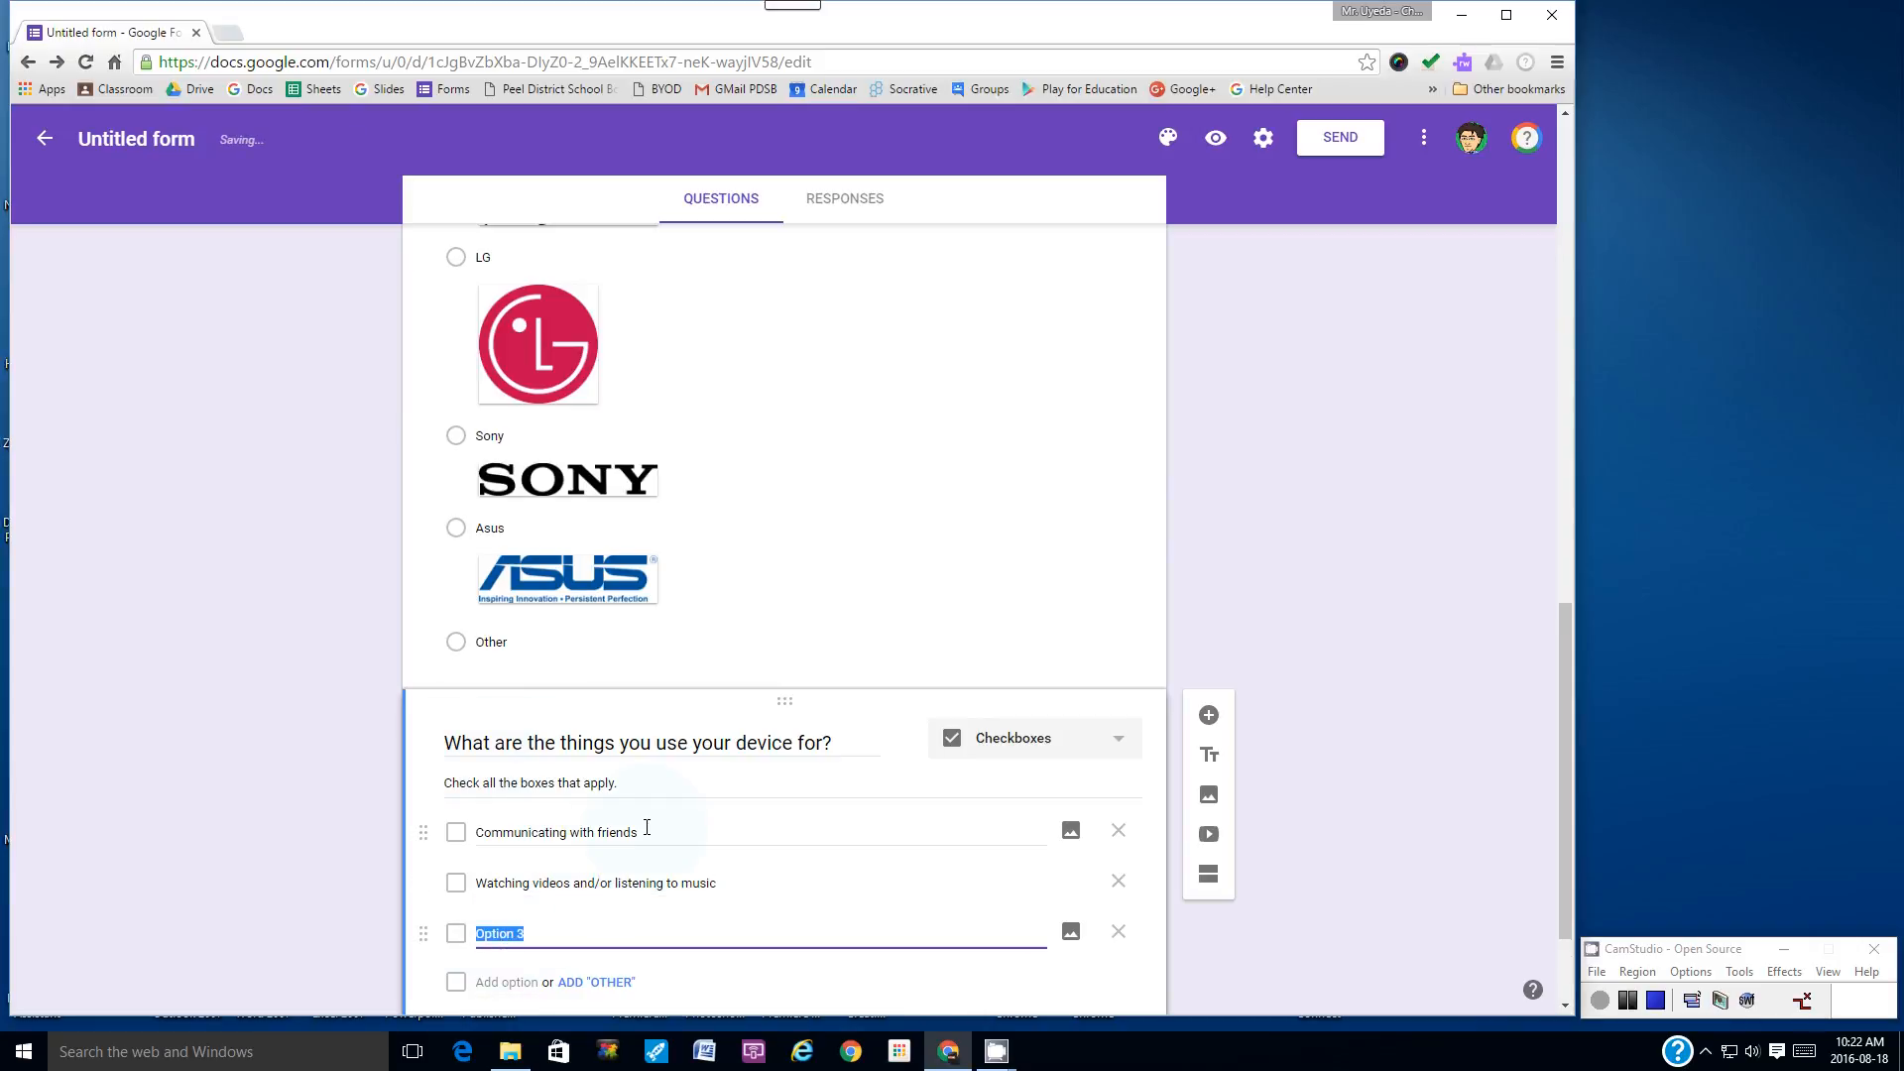
text(School w)
text(ork)
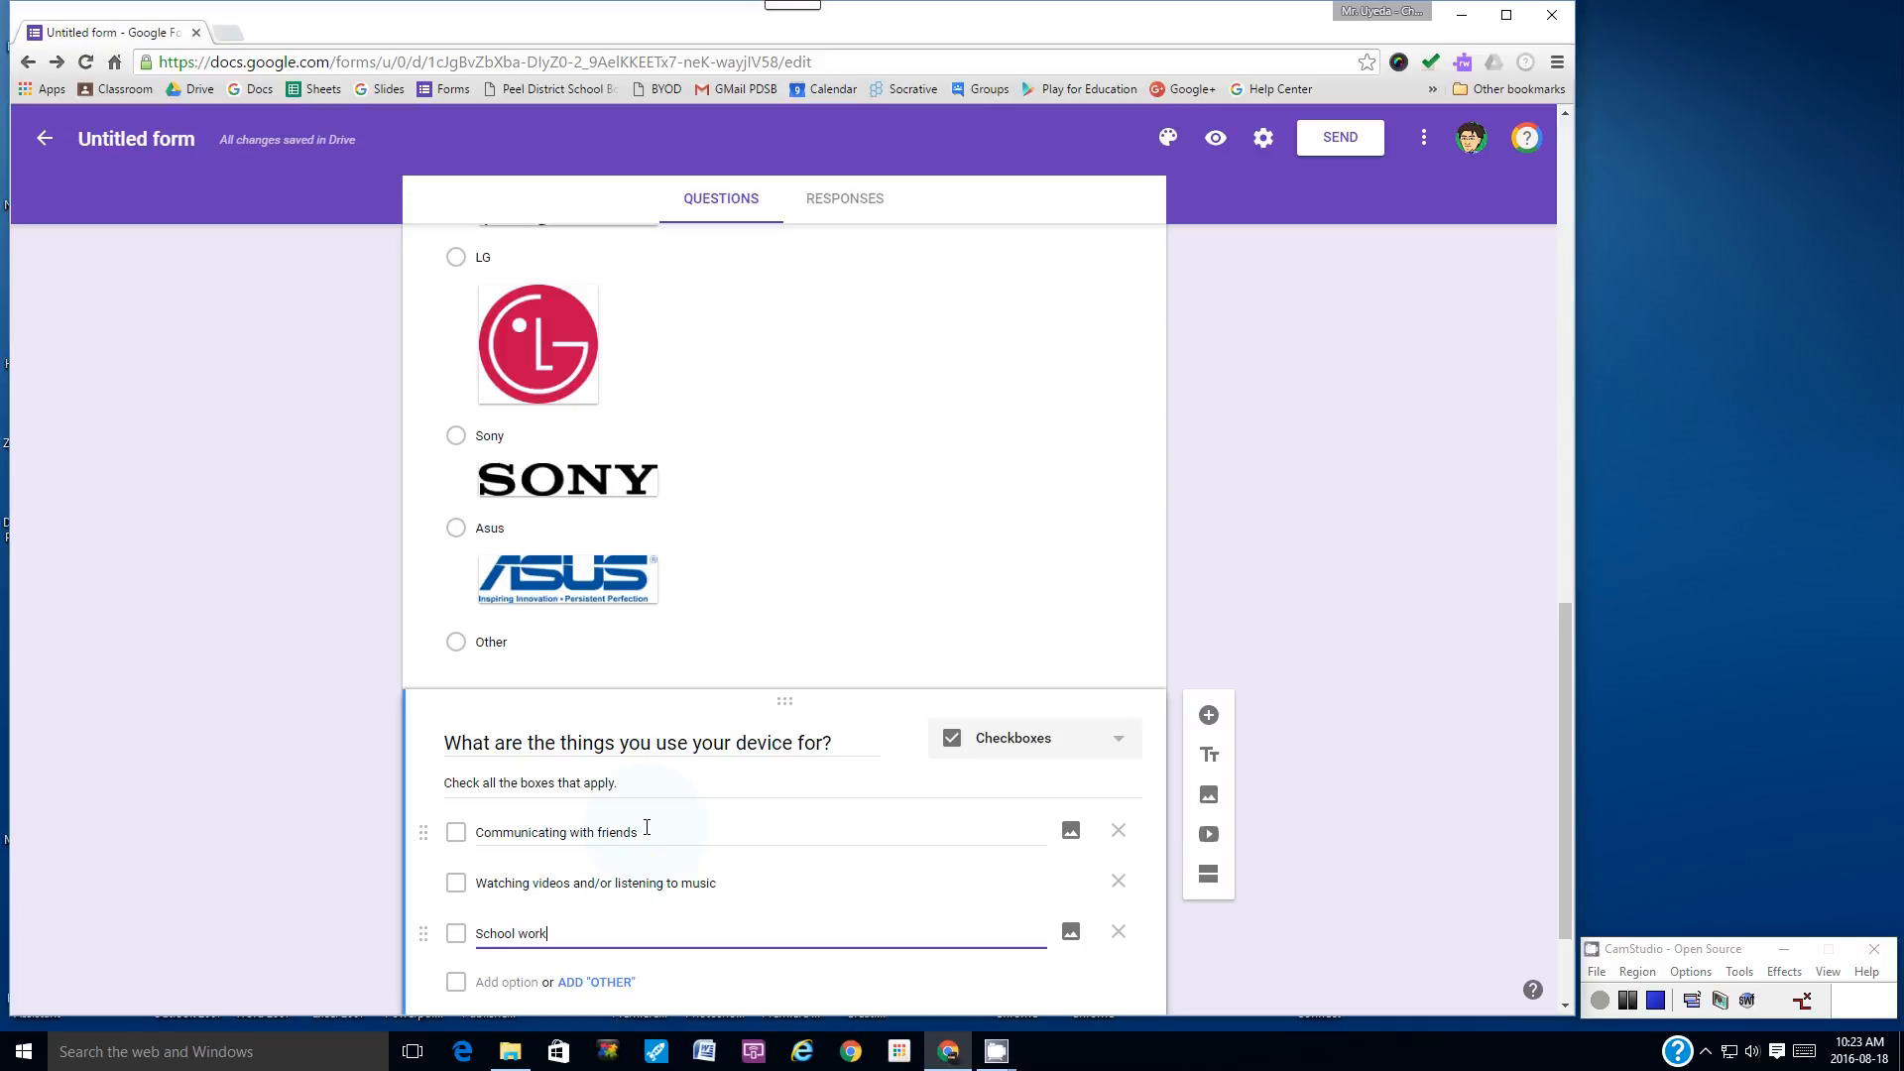
- Add "Taking photos/videos" as the fourth option of the device-use question
click(504, 982)
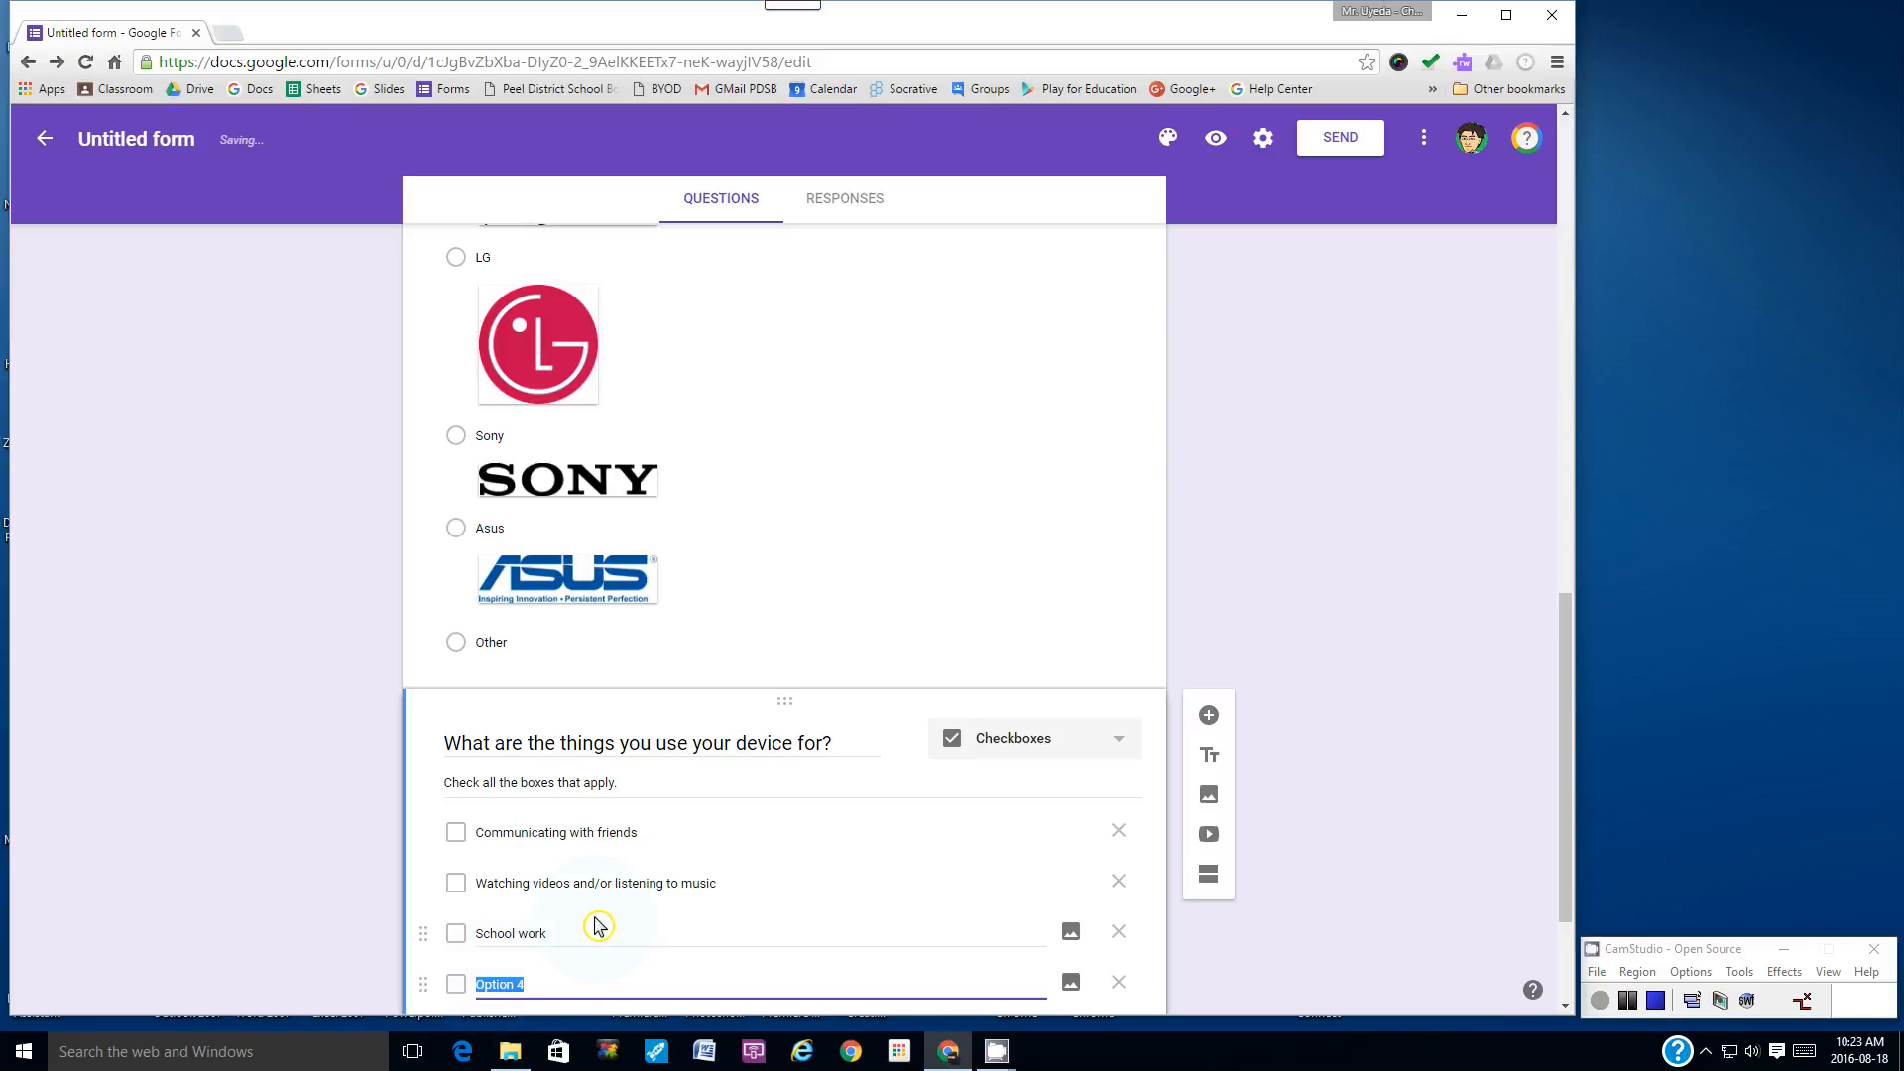
text(Taking photo)
text(s )
text(/vdie)
key(BackSpace)
key(BackSpace)
key(BackSpace)
text(ideos)
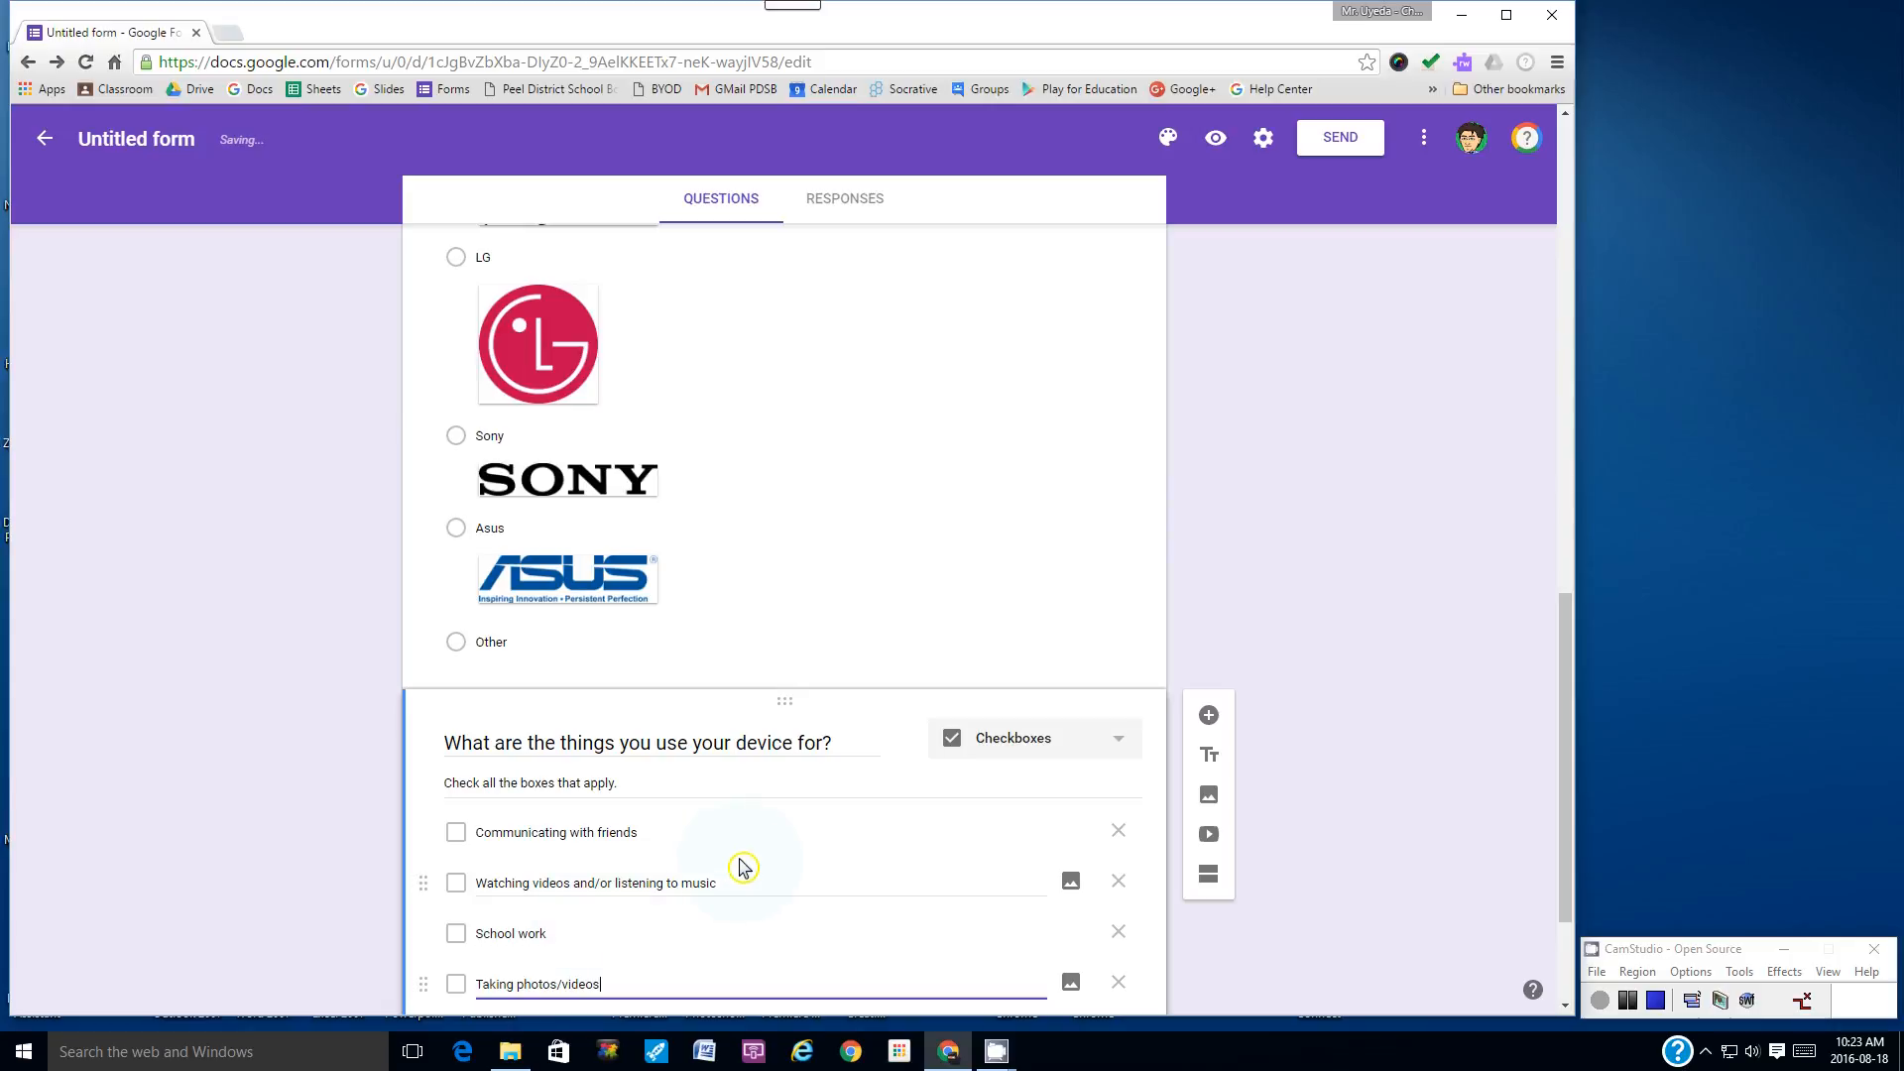
- Add "Playing games" and "Reading" as the fifth and sixth options of the device-use question
scroll(743, 868, down, 1)
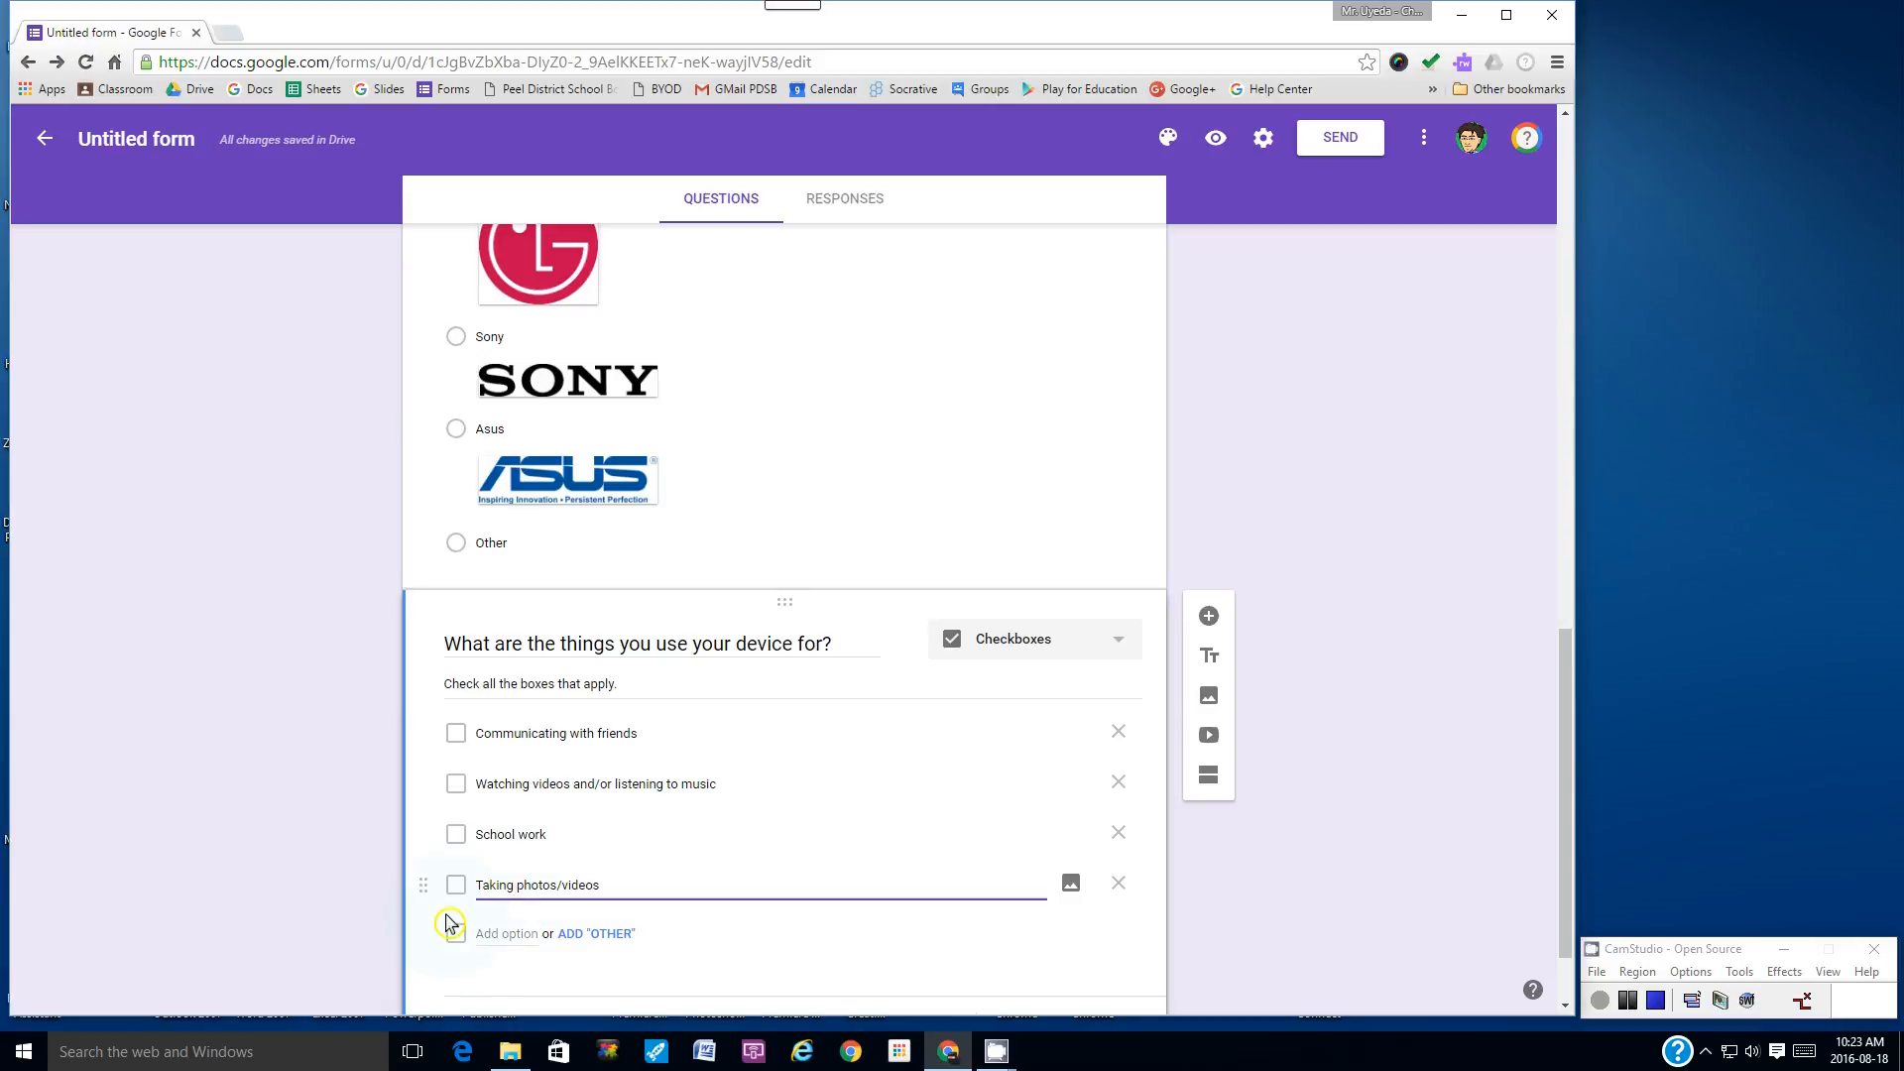
click(506, 934)
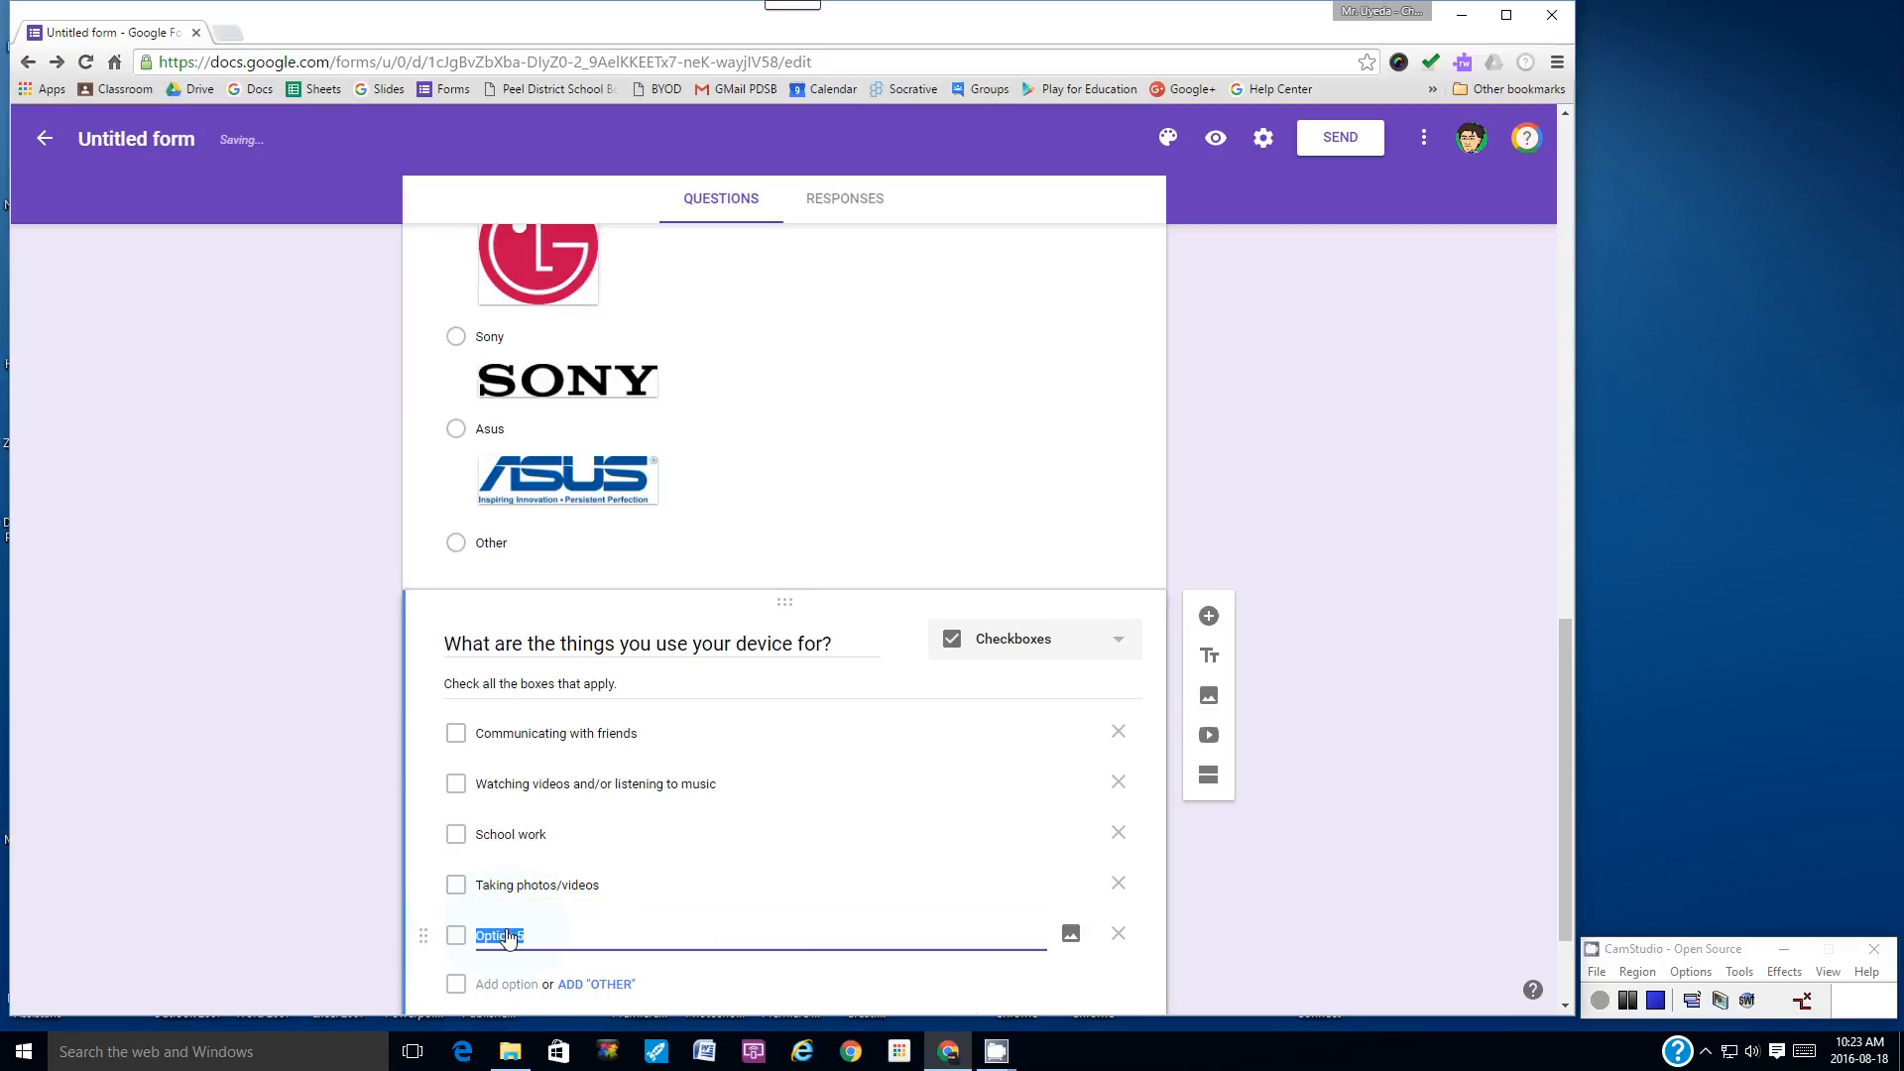
text(Playing games)
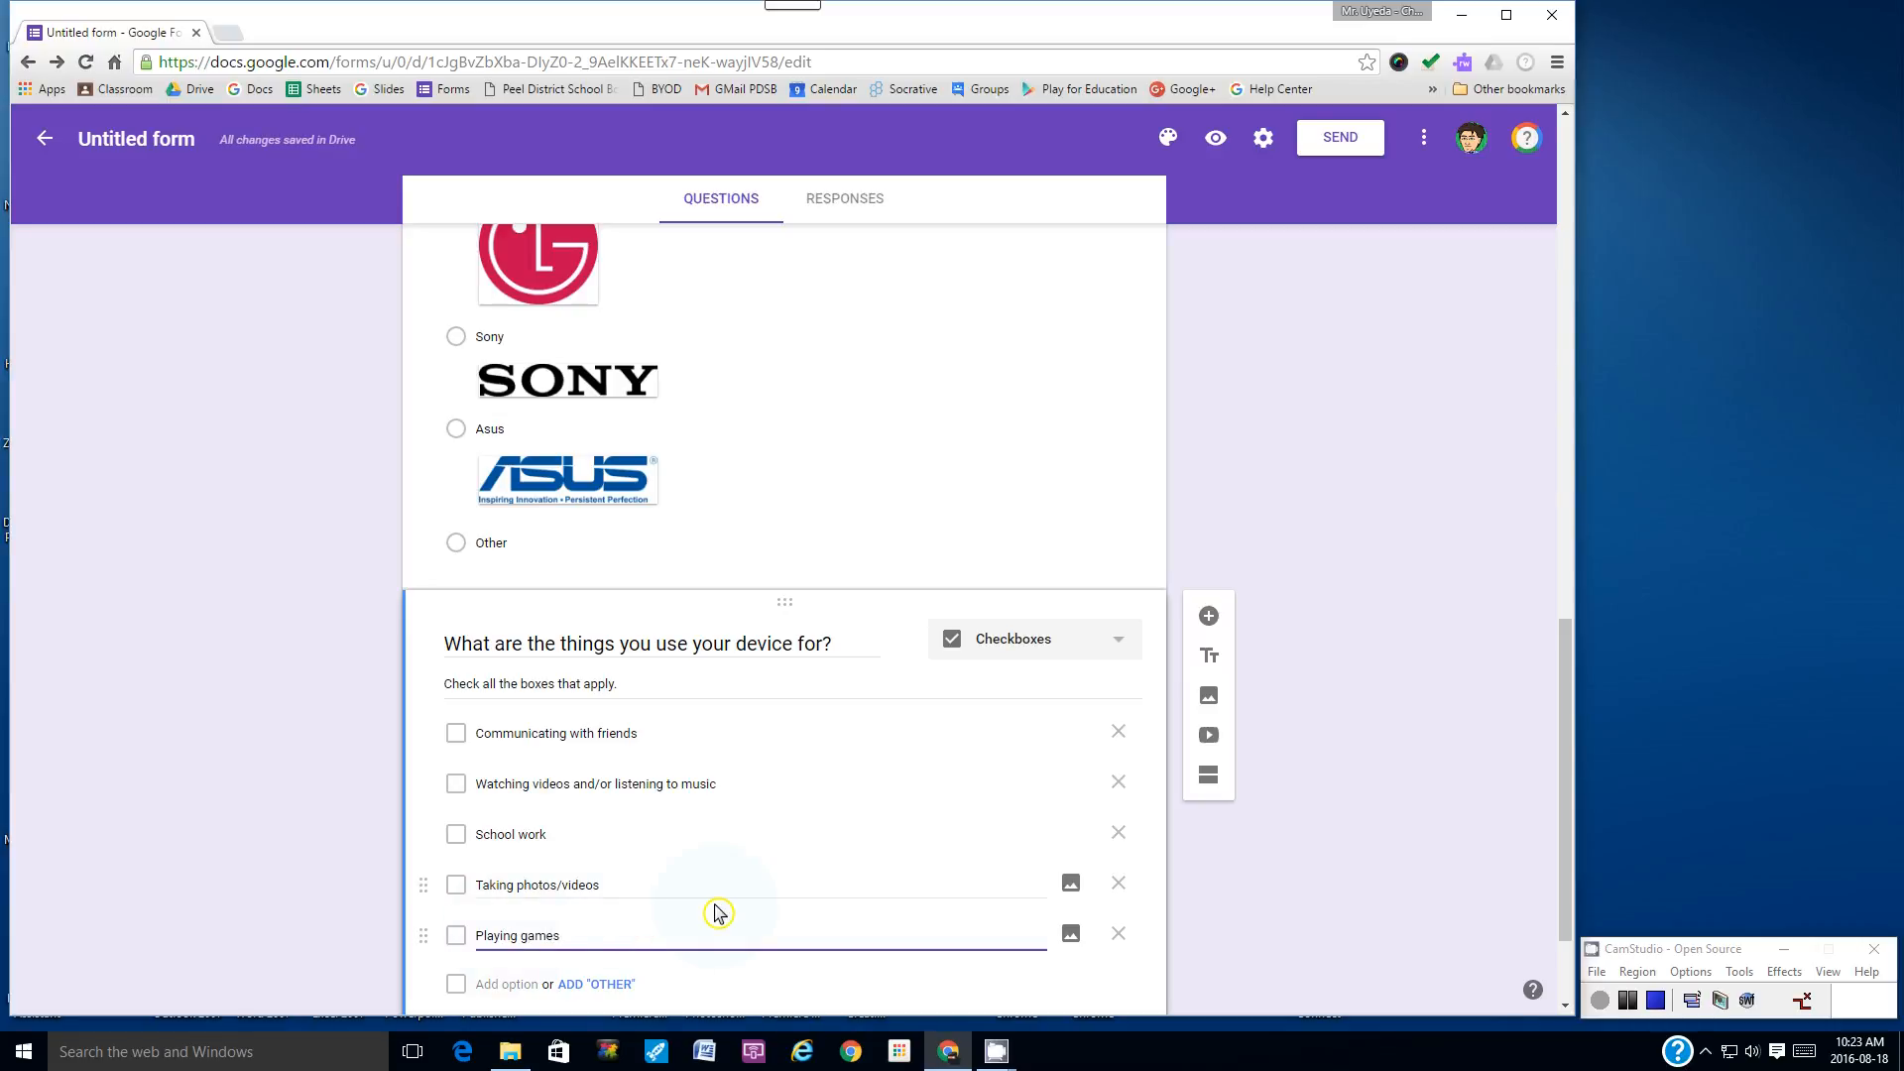
click(497, 985)
text(Reading)
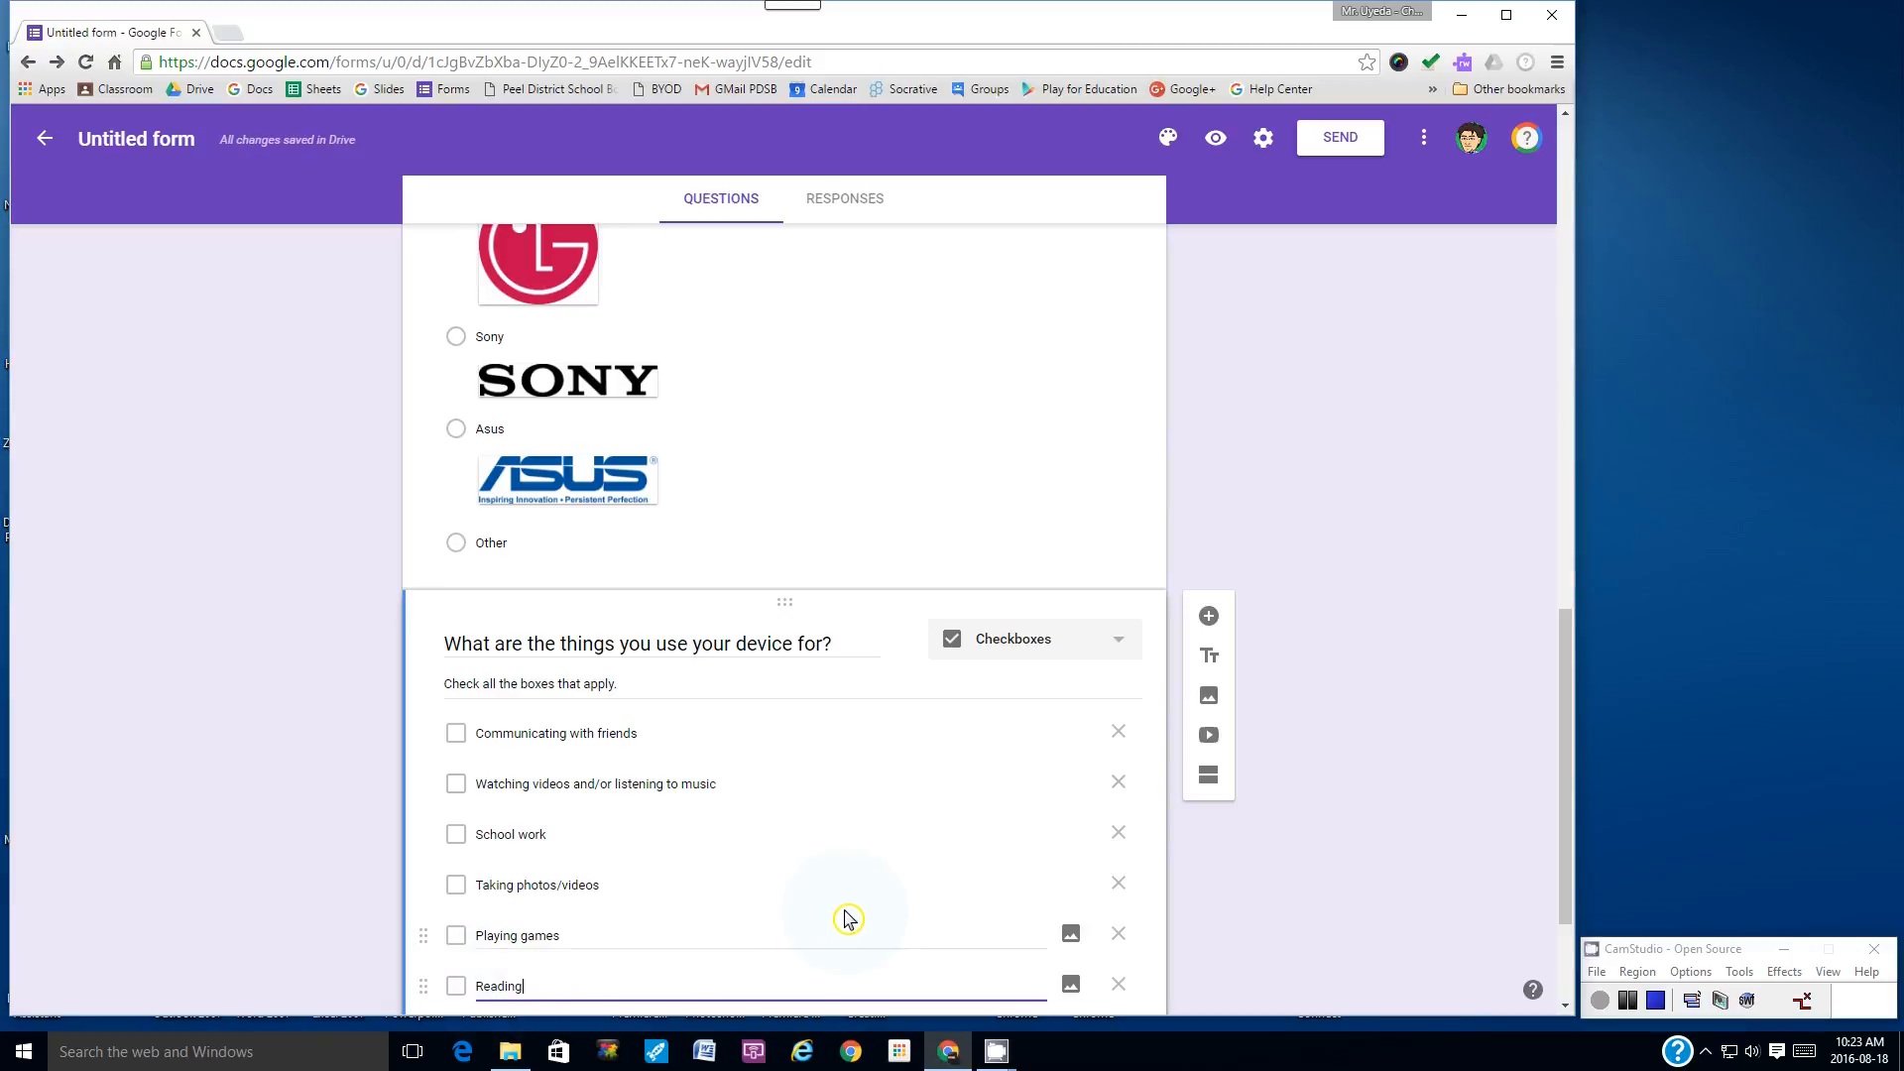
- Add "Other" as a regular last option of the device-use question
scroll(845, 918, down, 1)
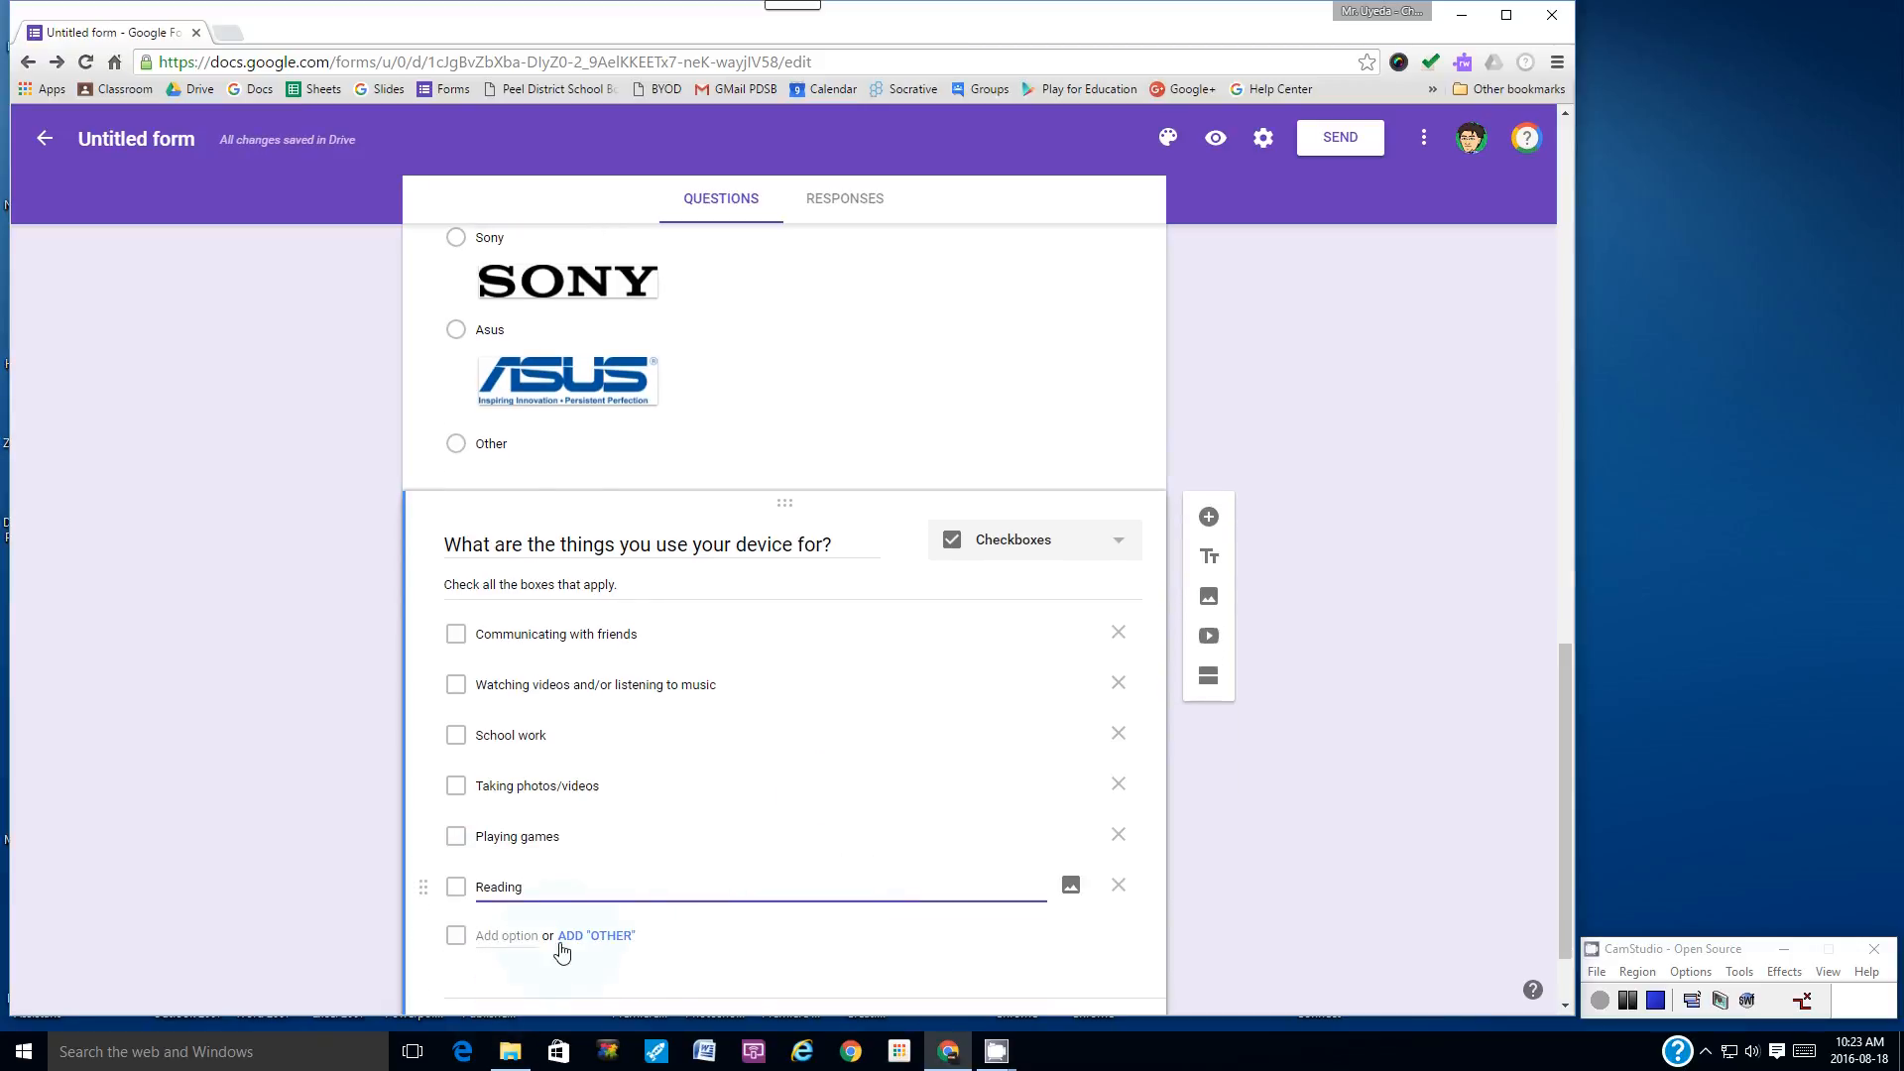
click(506, 949)
text(Other)
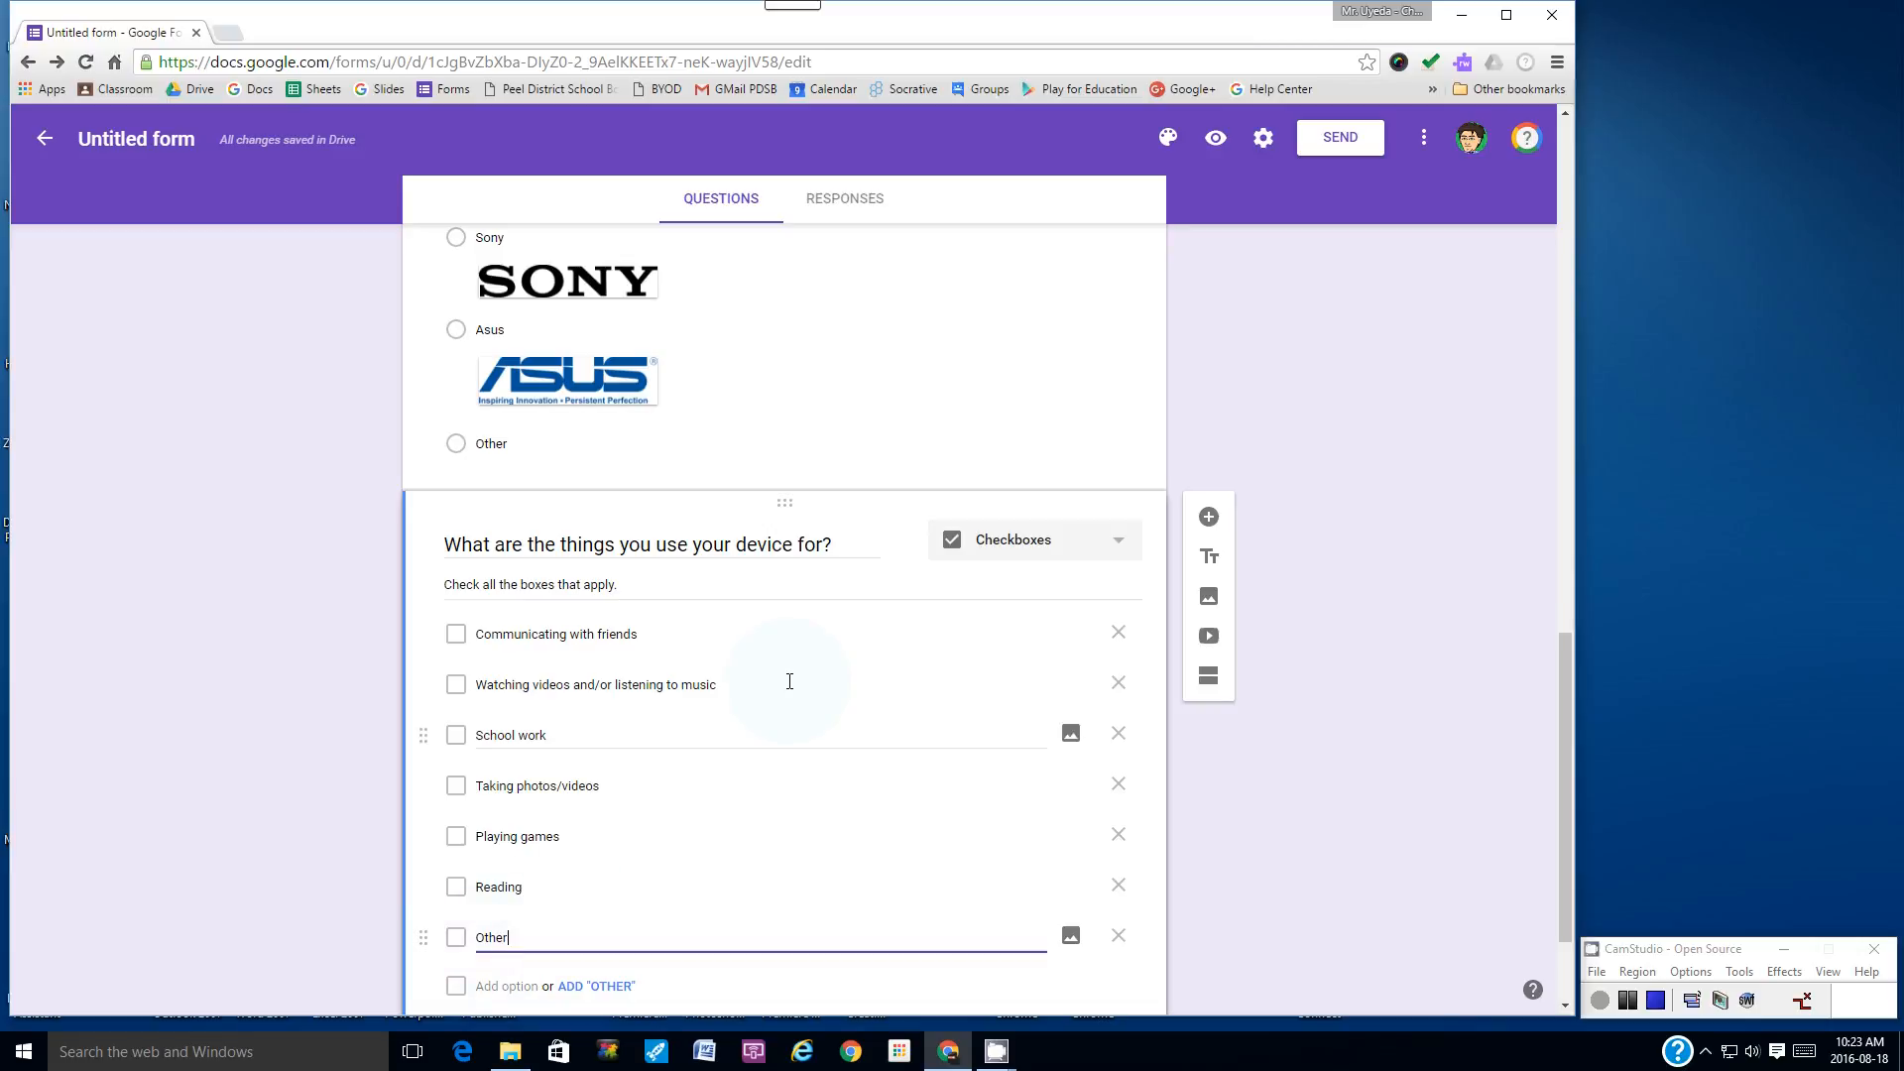
- Add a Linear scale question below the device-use question, titled "How much time do you spend using your device in a day?"
click(1209, 517)
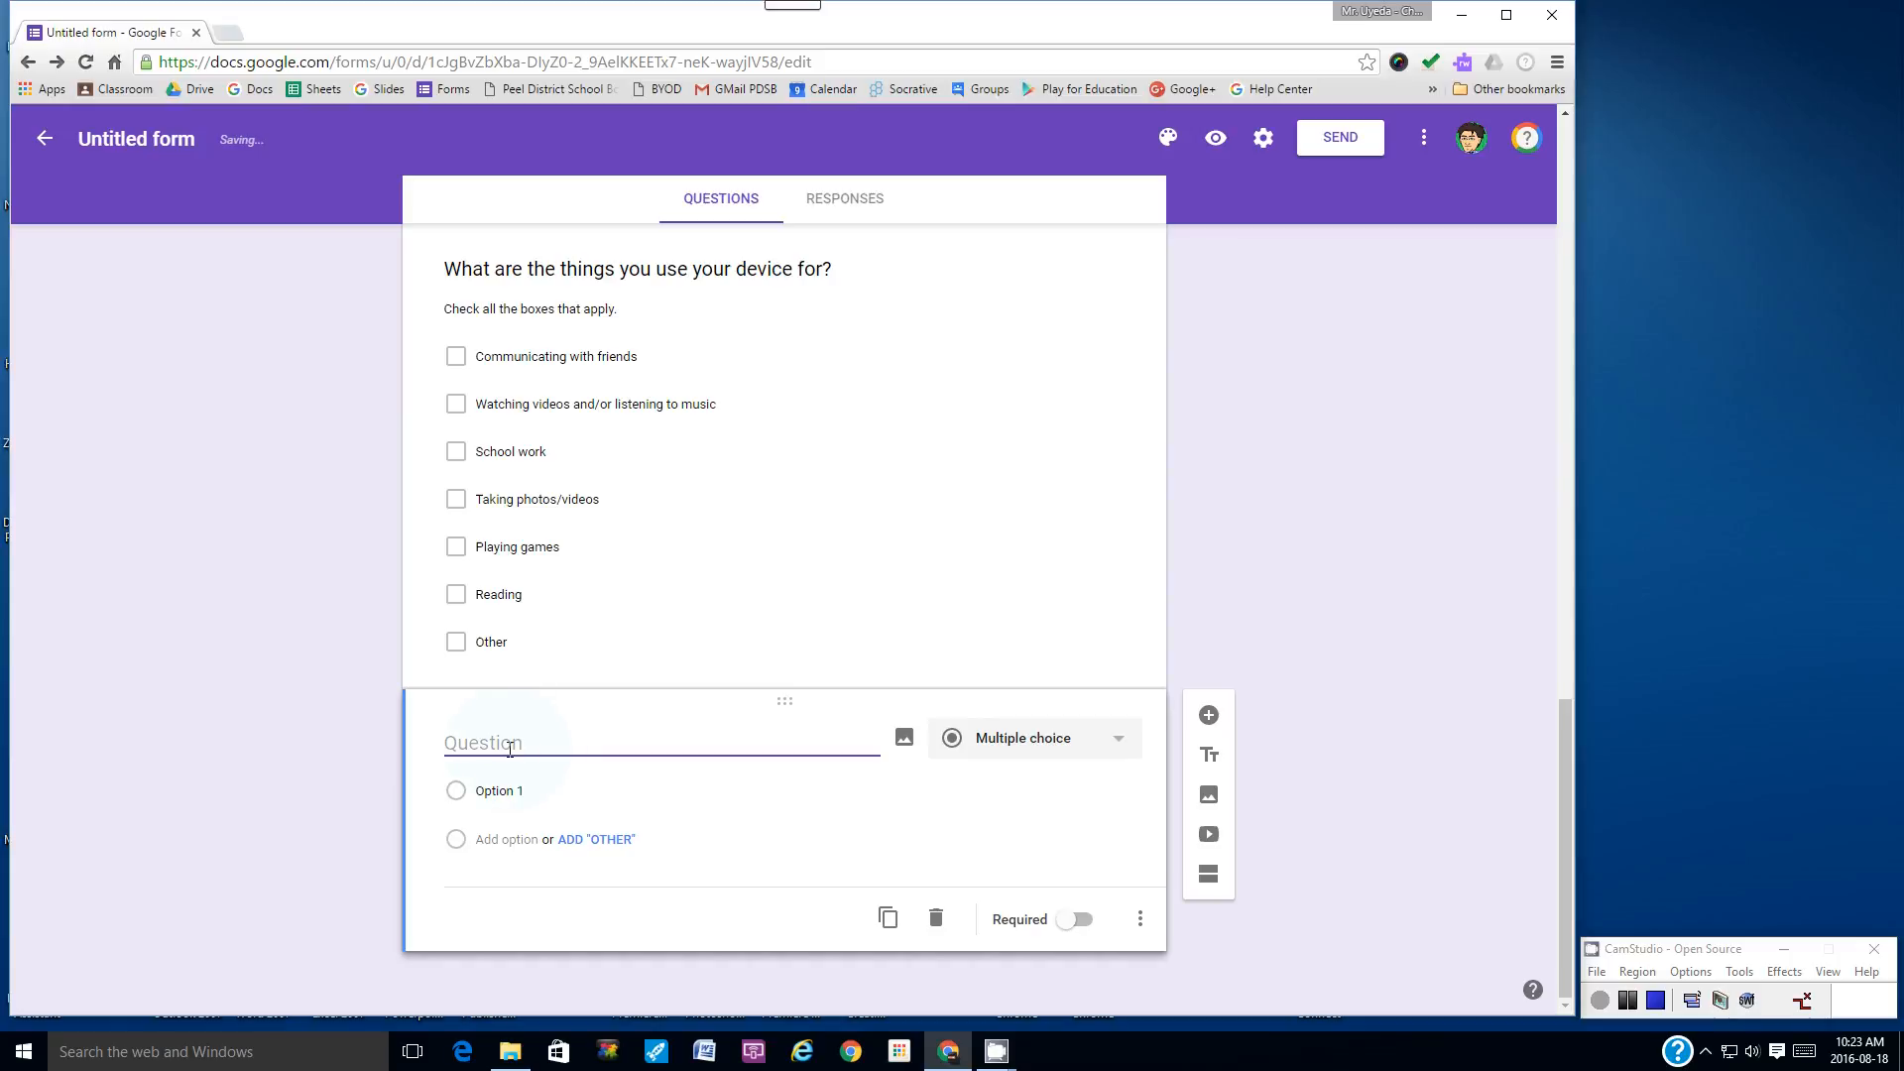
text(How much time do you spend using your device in a day)
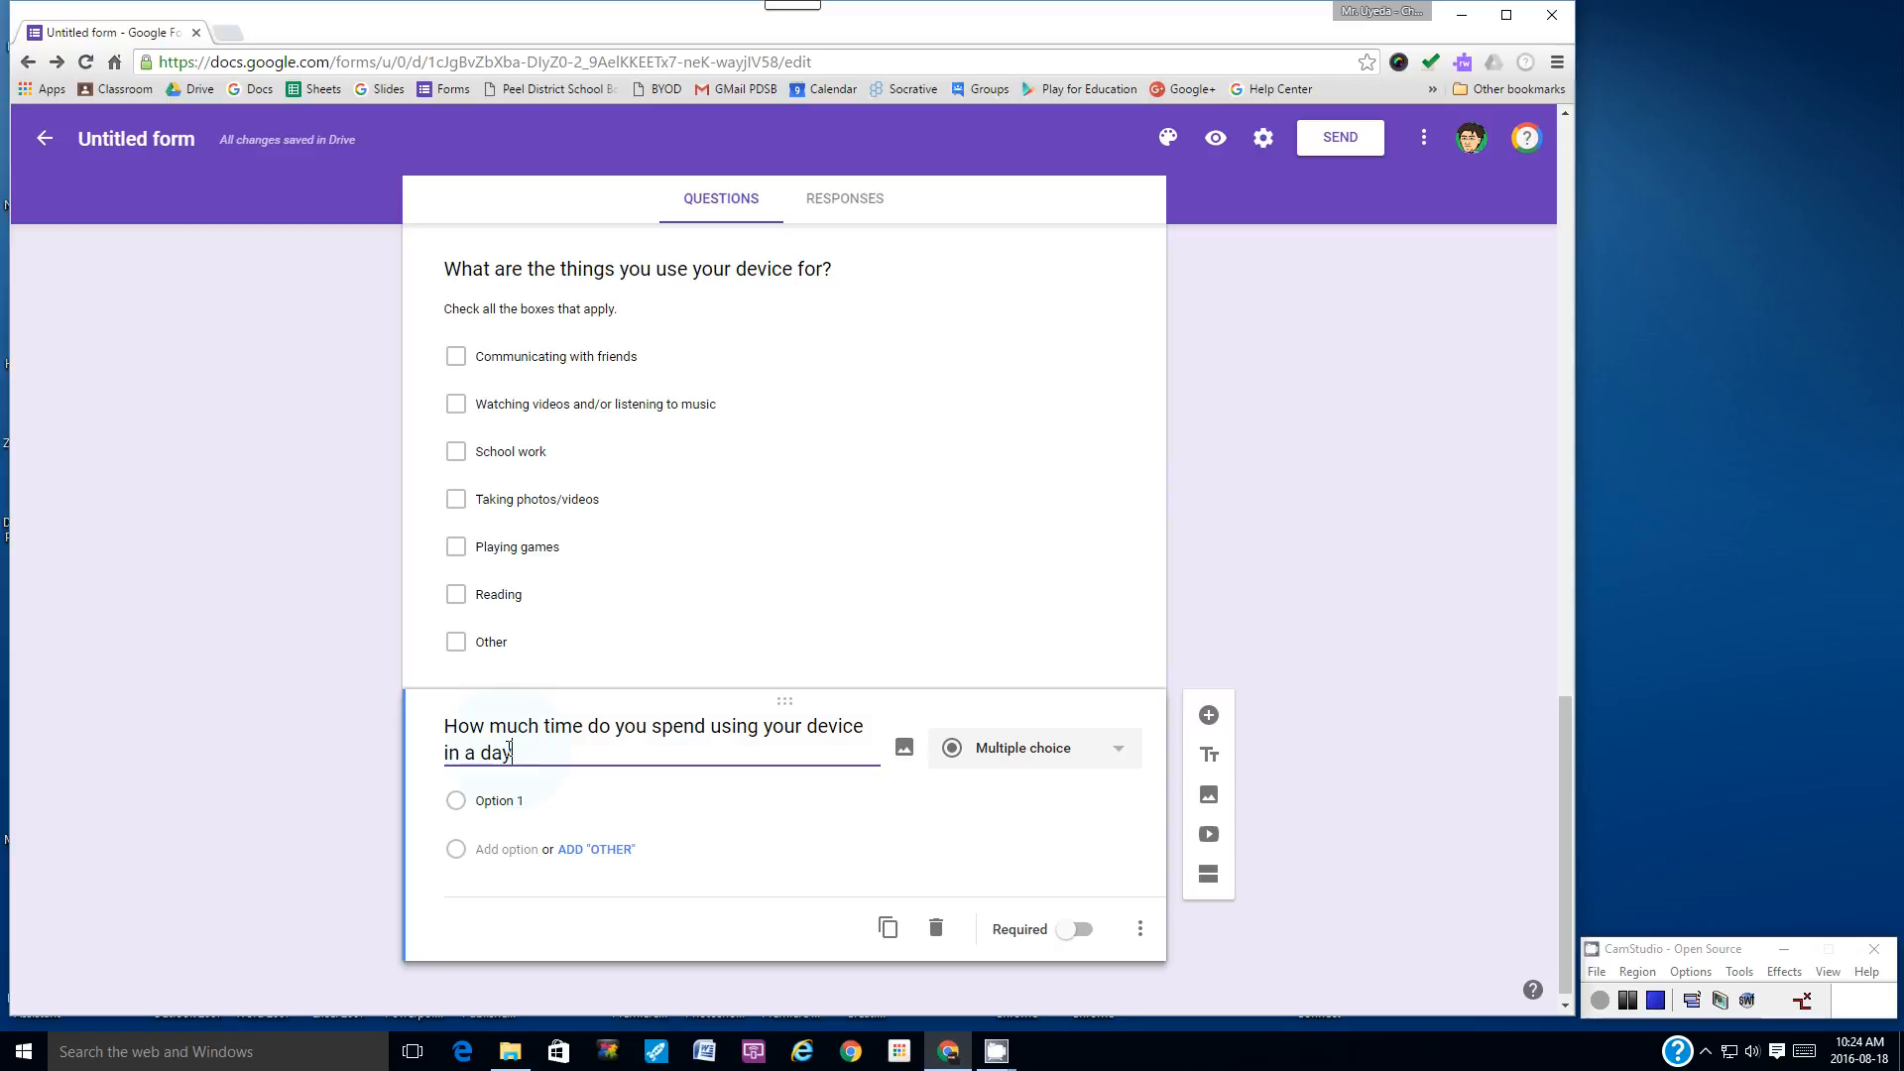
text(?)
click(1121, 751)
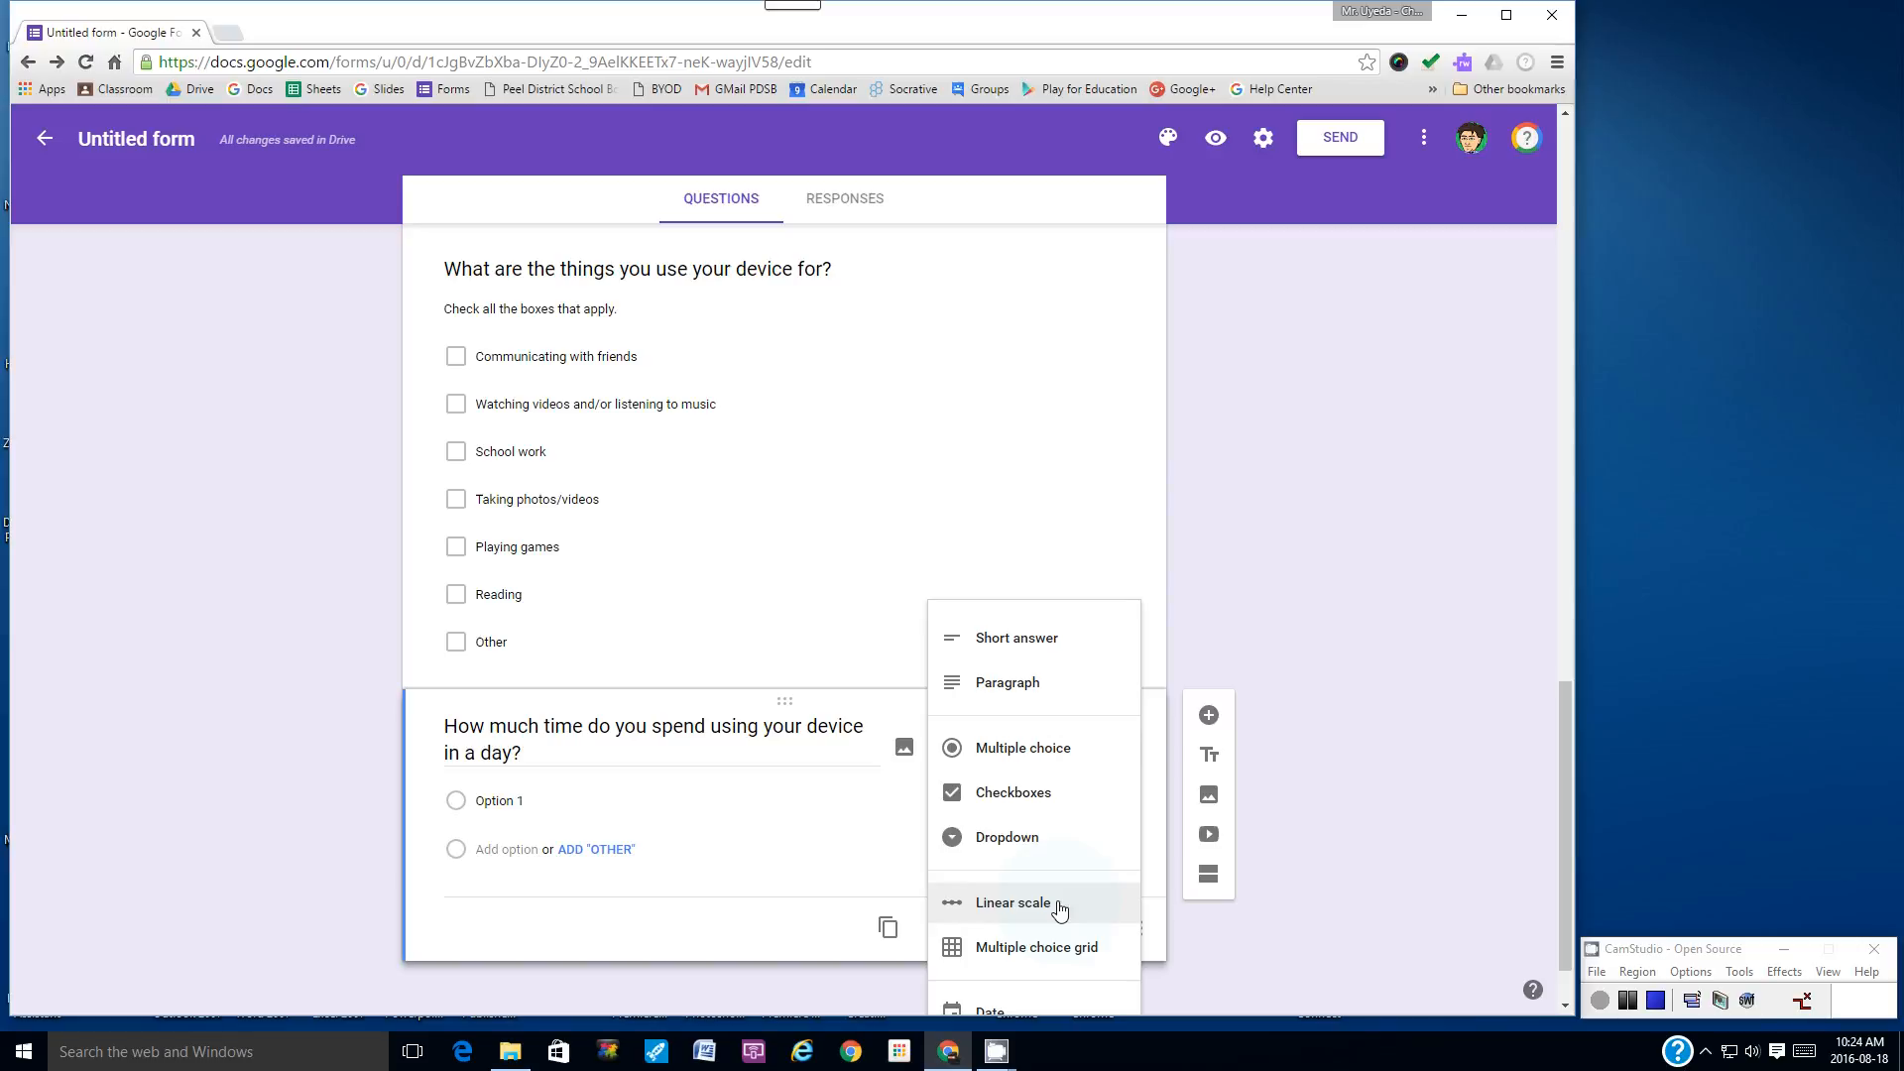
click(988, 918)
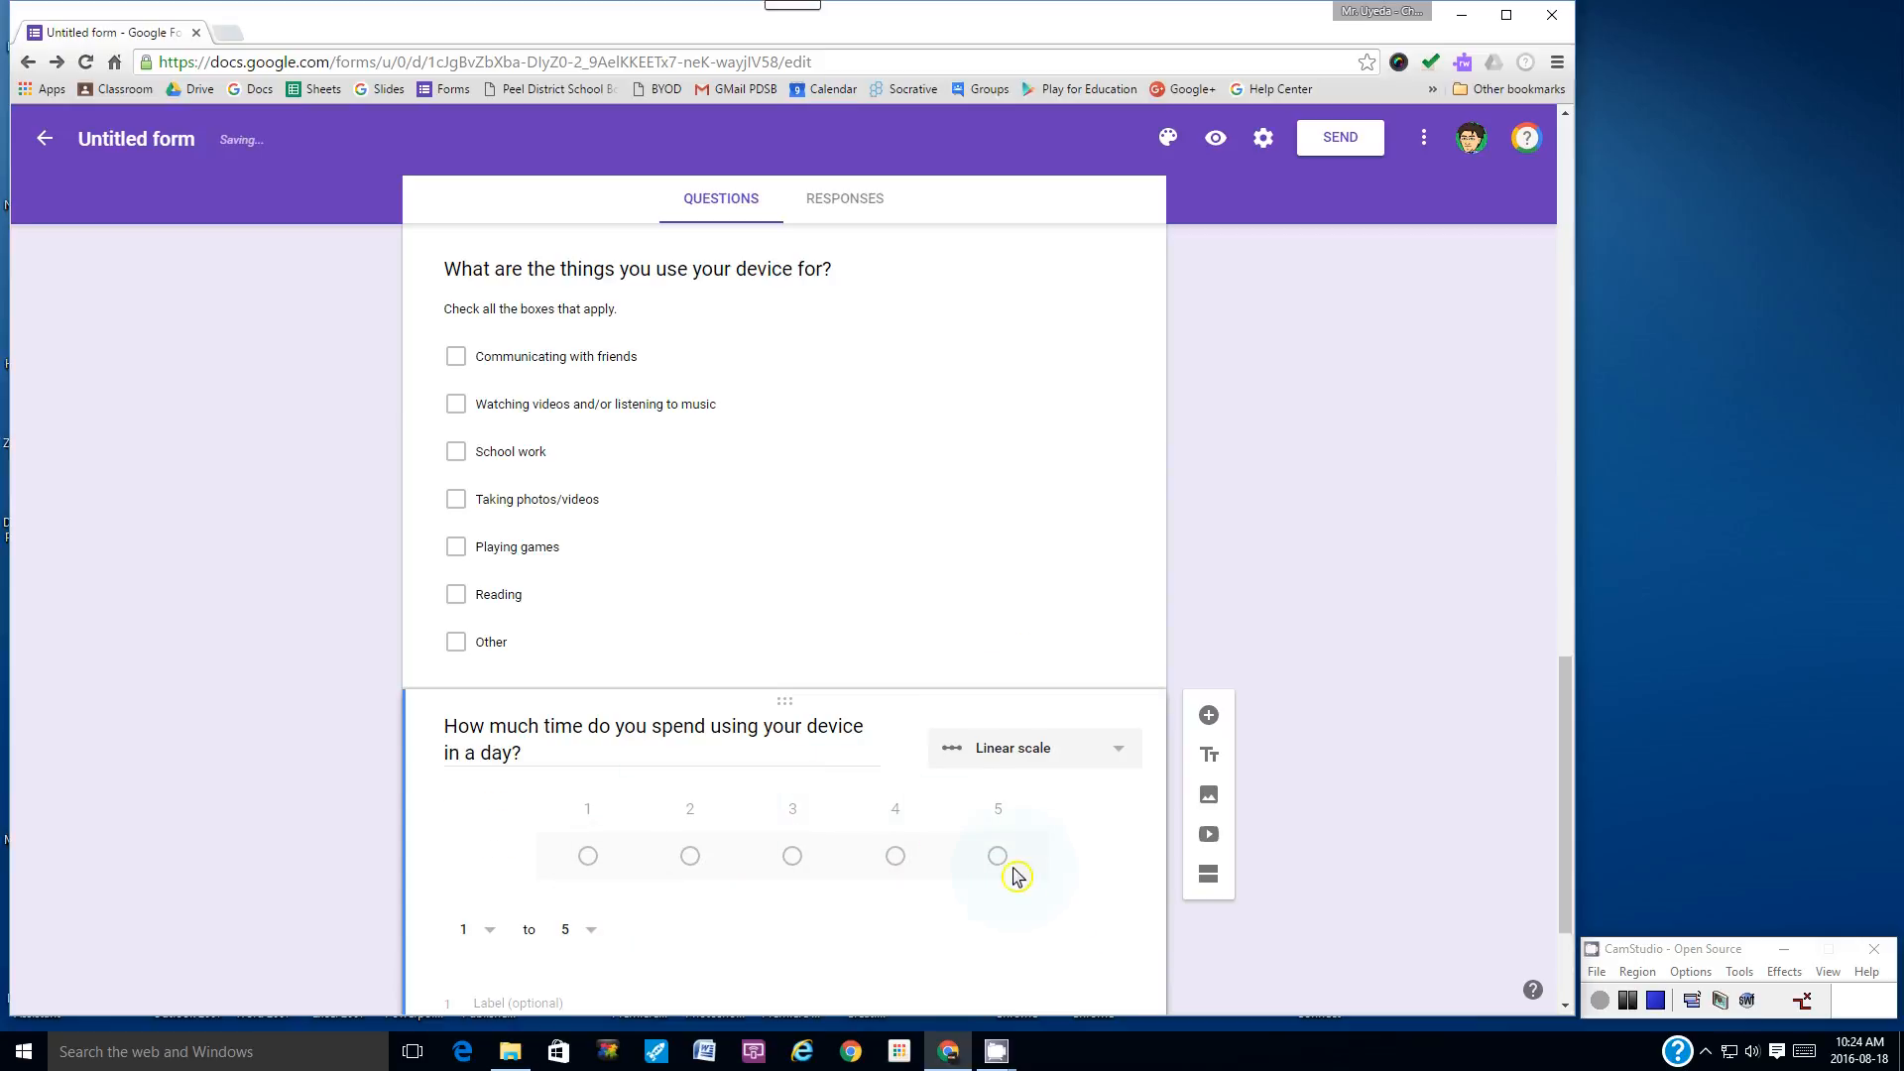
- Keep the scale's upper limit at 5 and label its value 1 "Less than 1 hour"
click(592, 930)
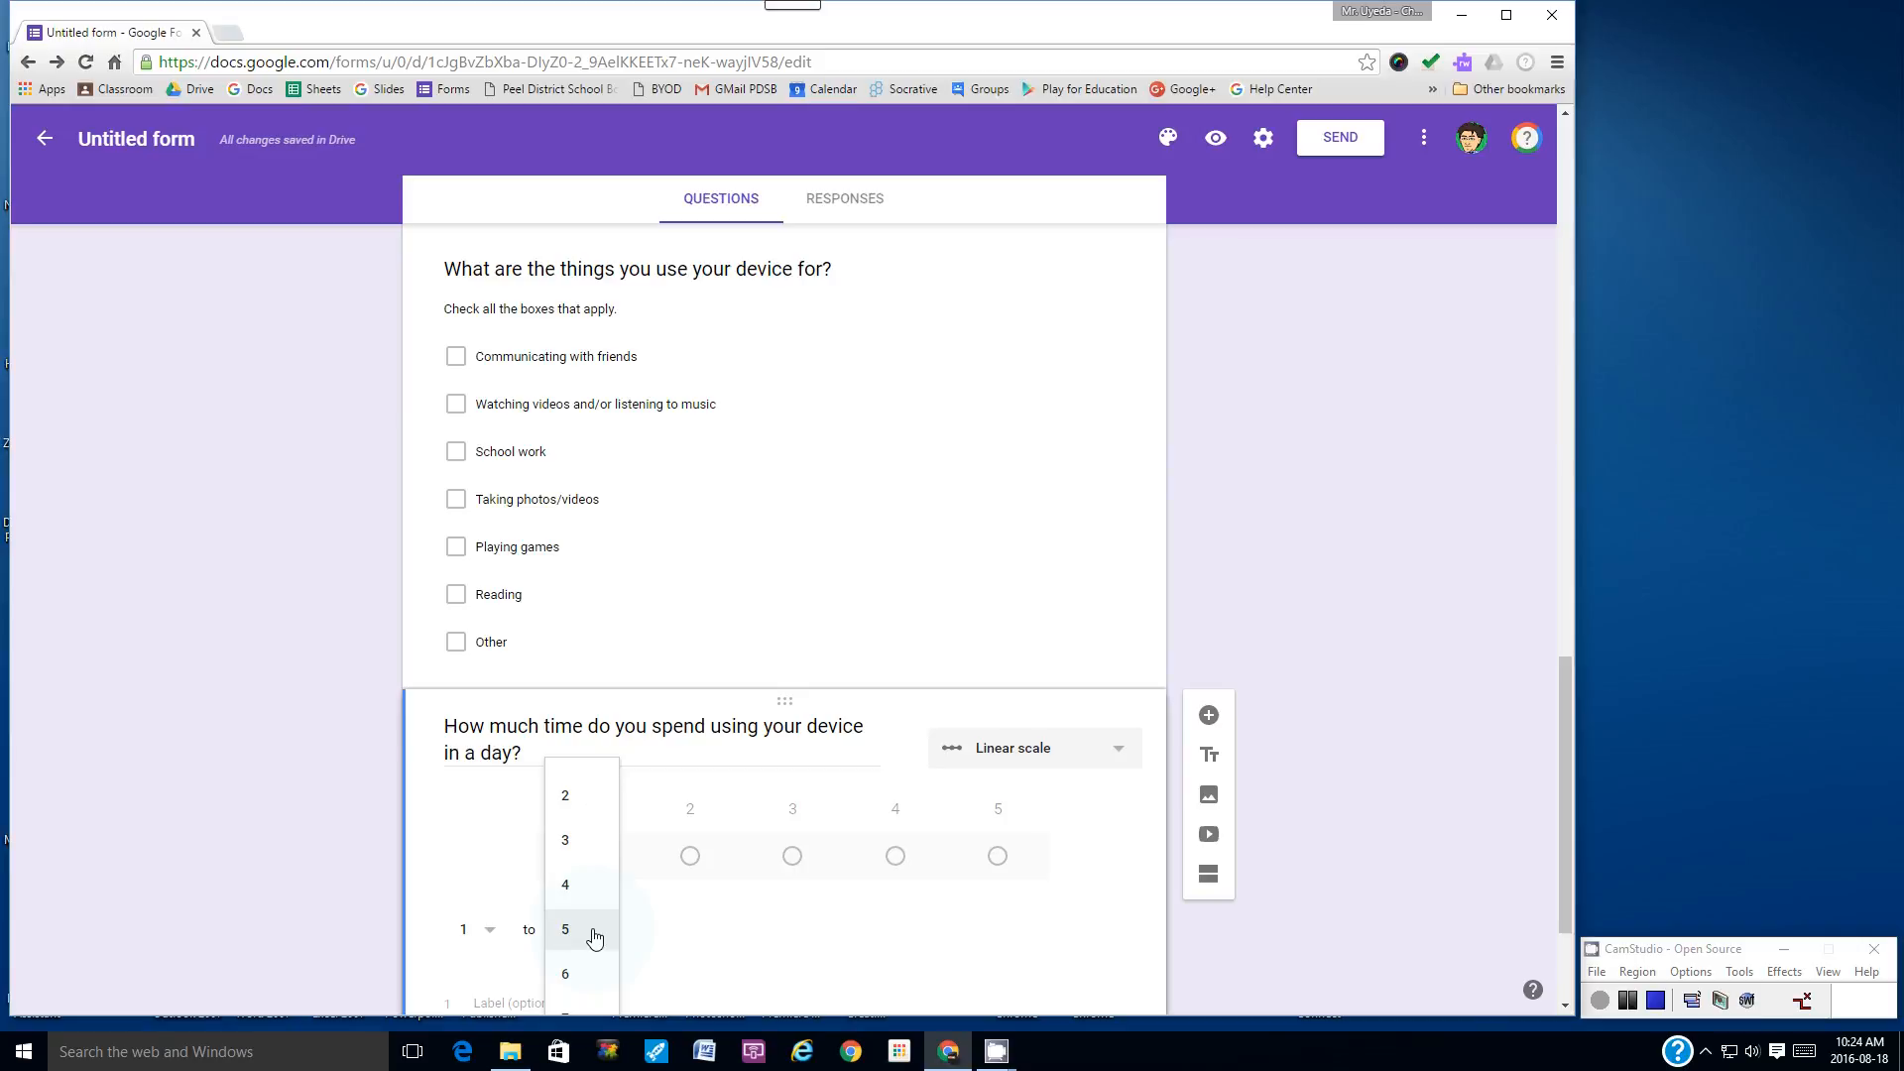
click(593, 933)
click(752, 883)
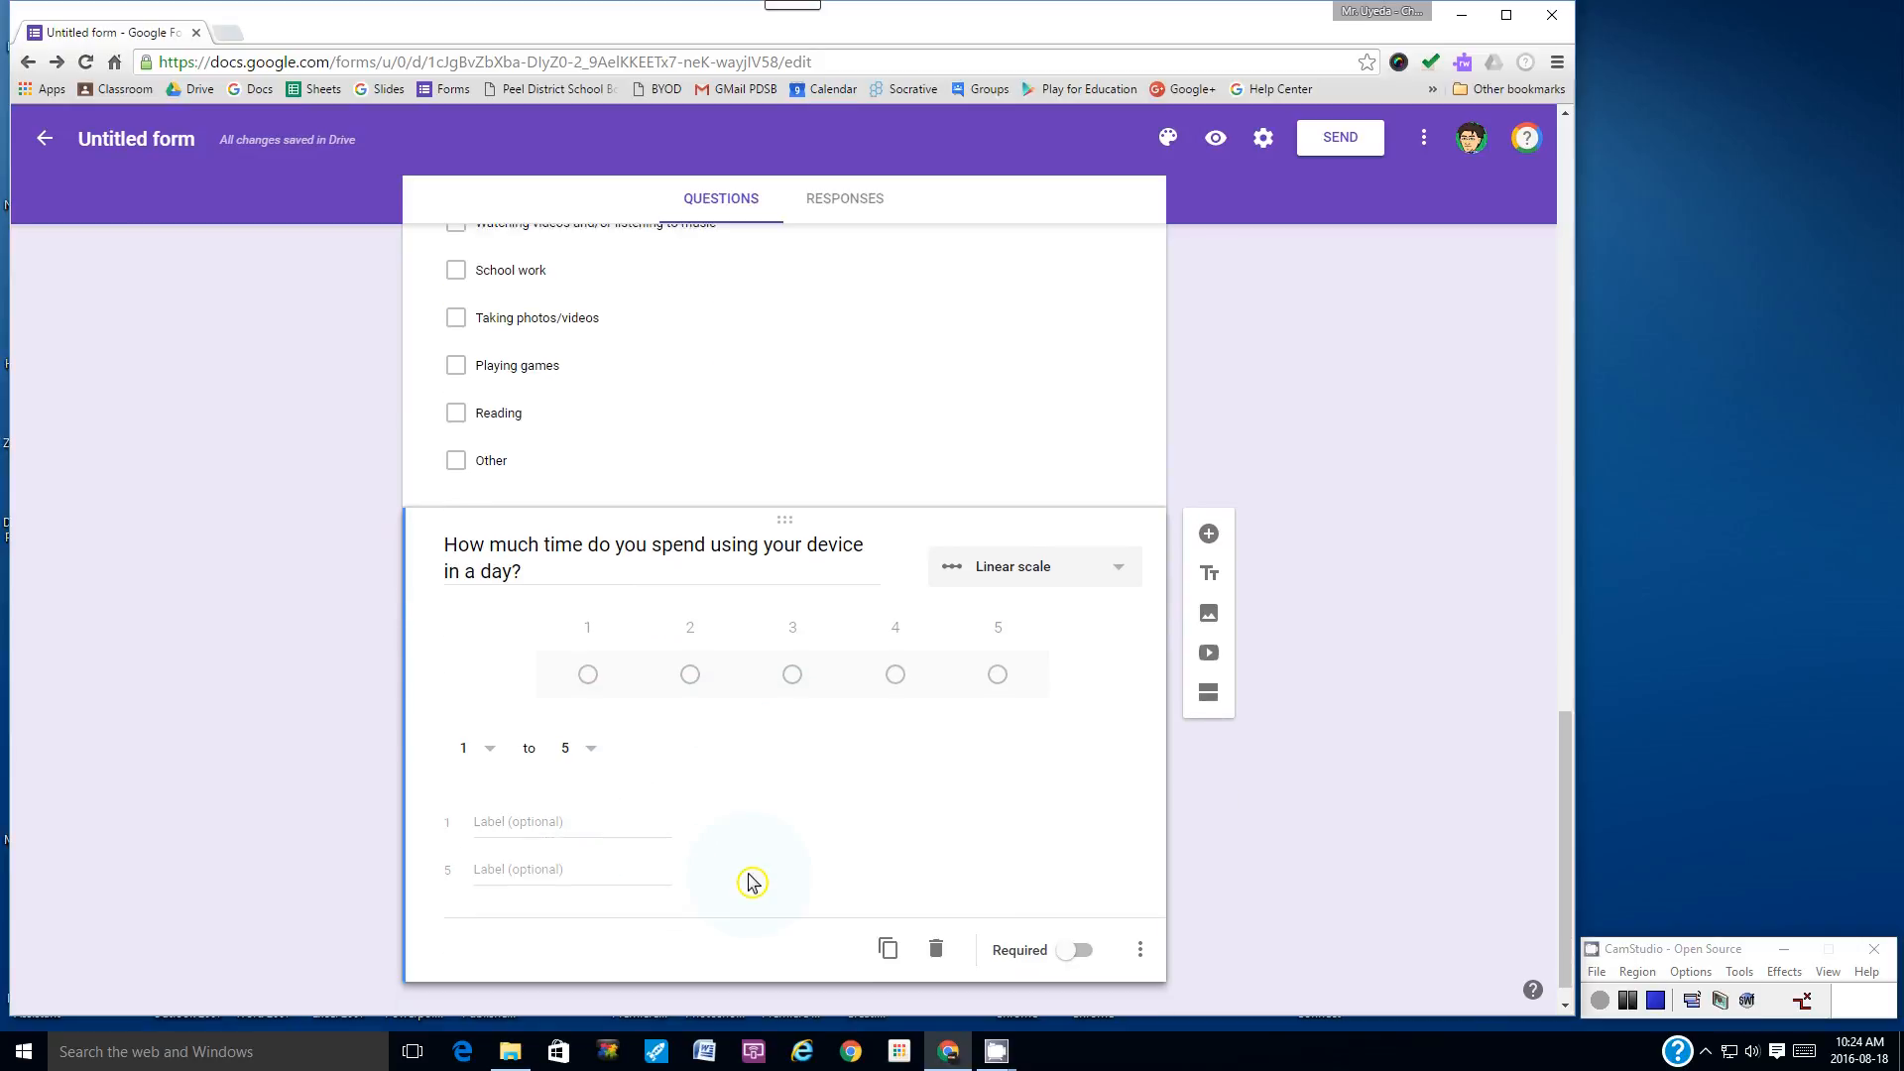
click(499, 811)
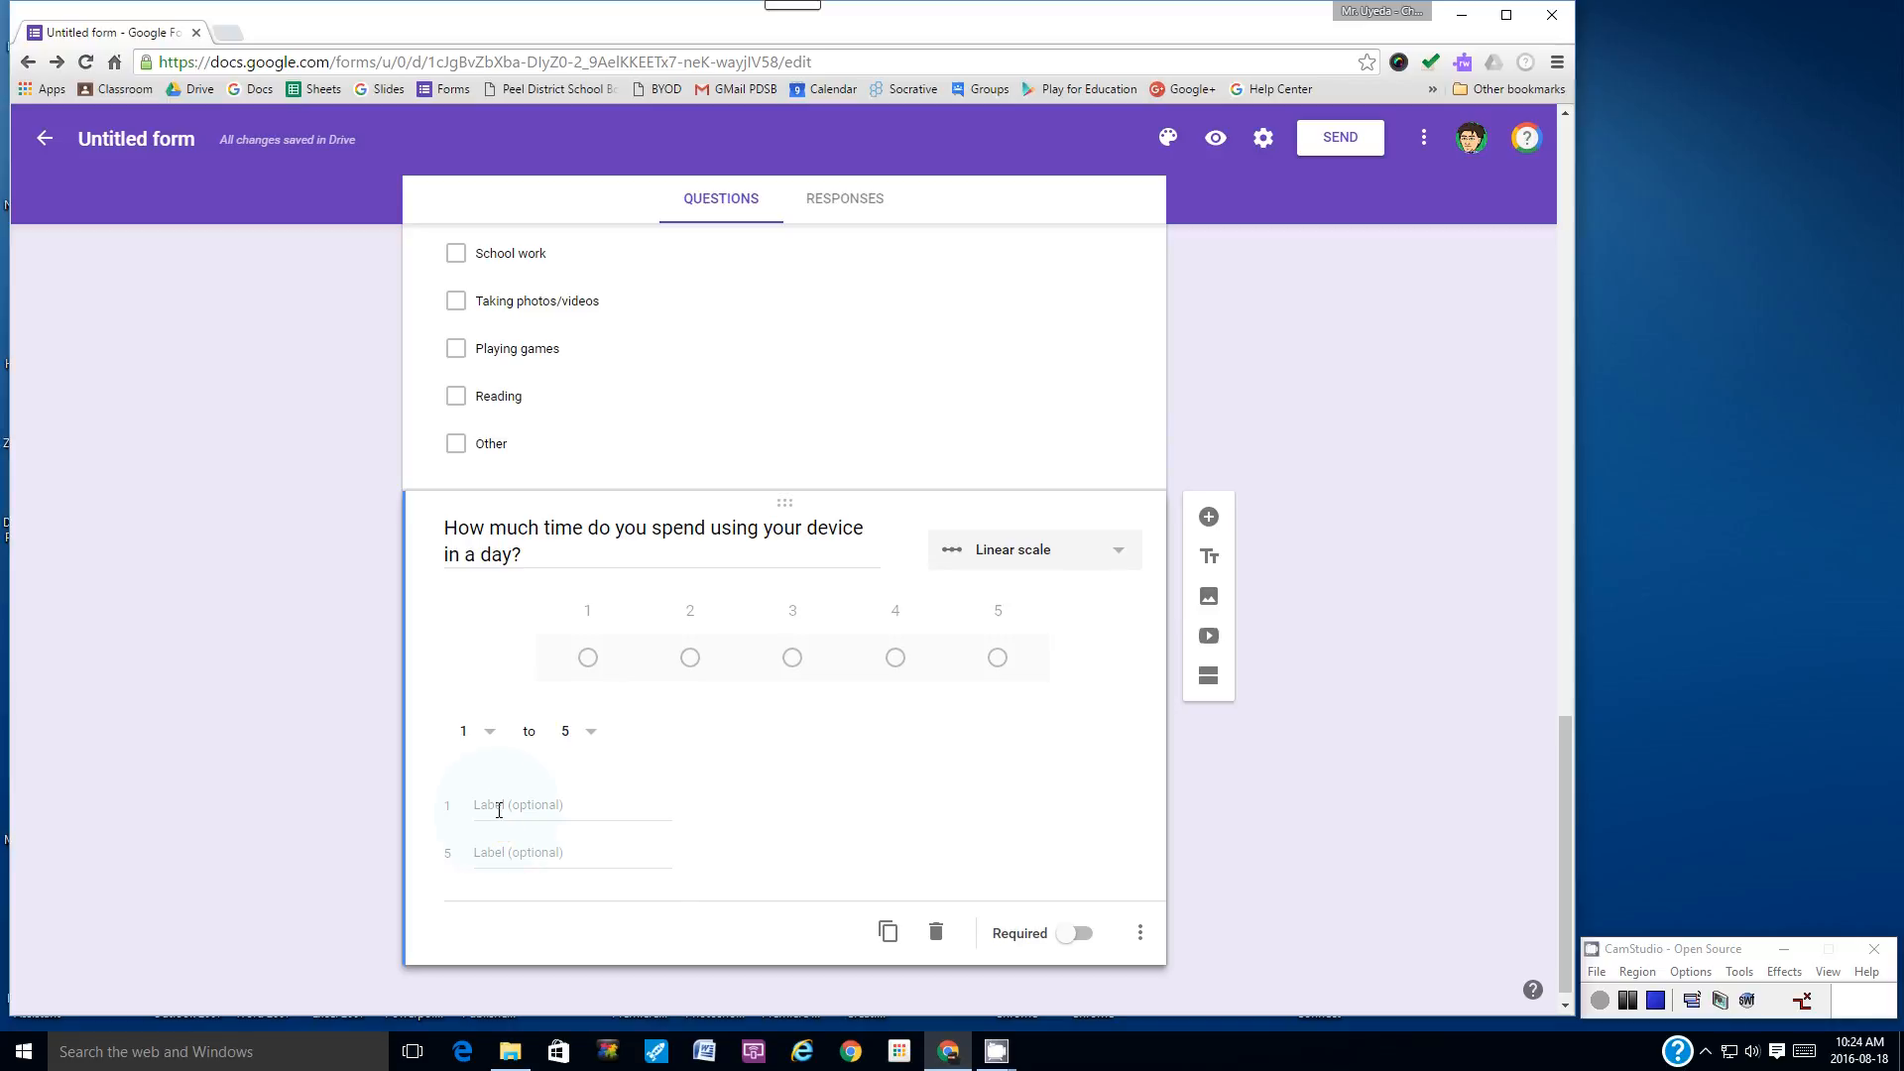
text(Less than 1 hour)
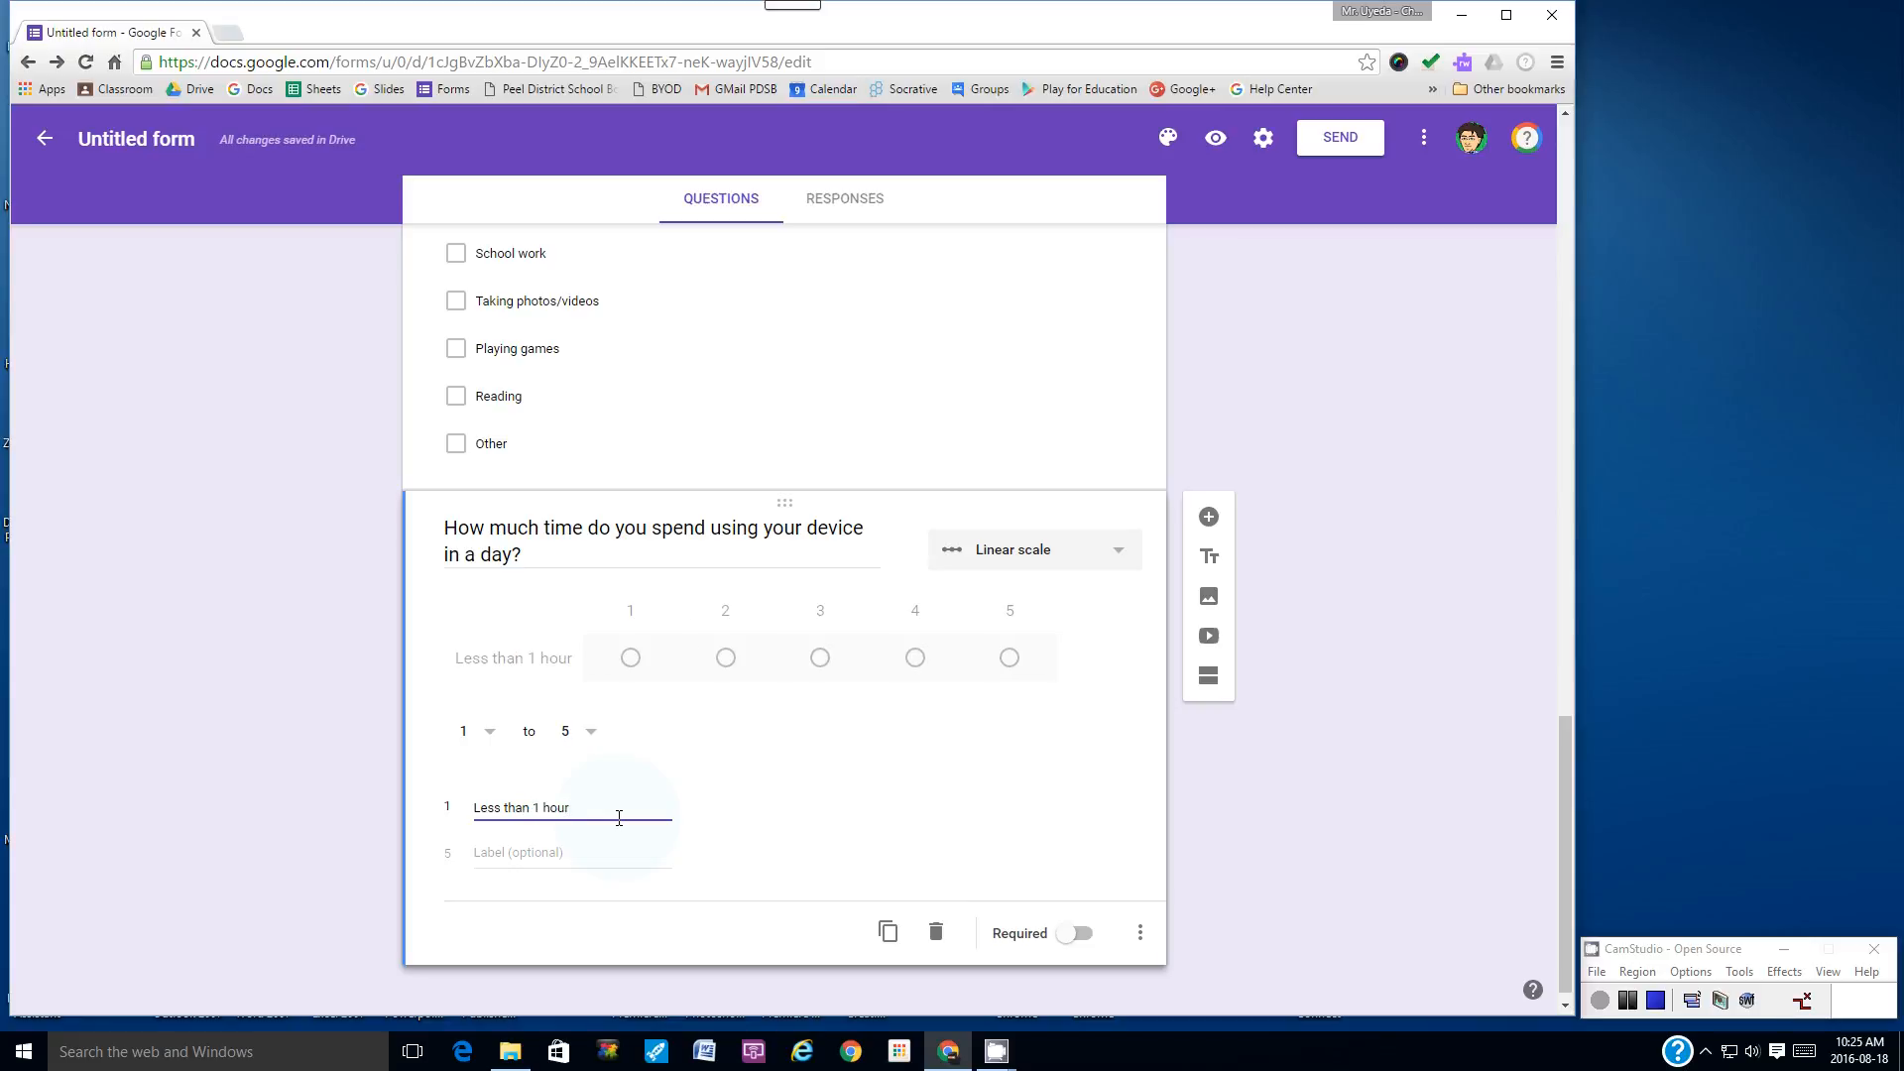
- Label the scale's value 5 "More than 5 hours" and make the daily-time question required
click(516, 859)
text(More than )
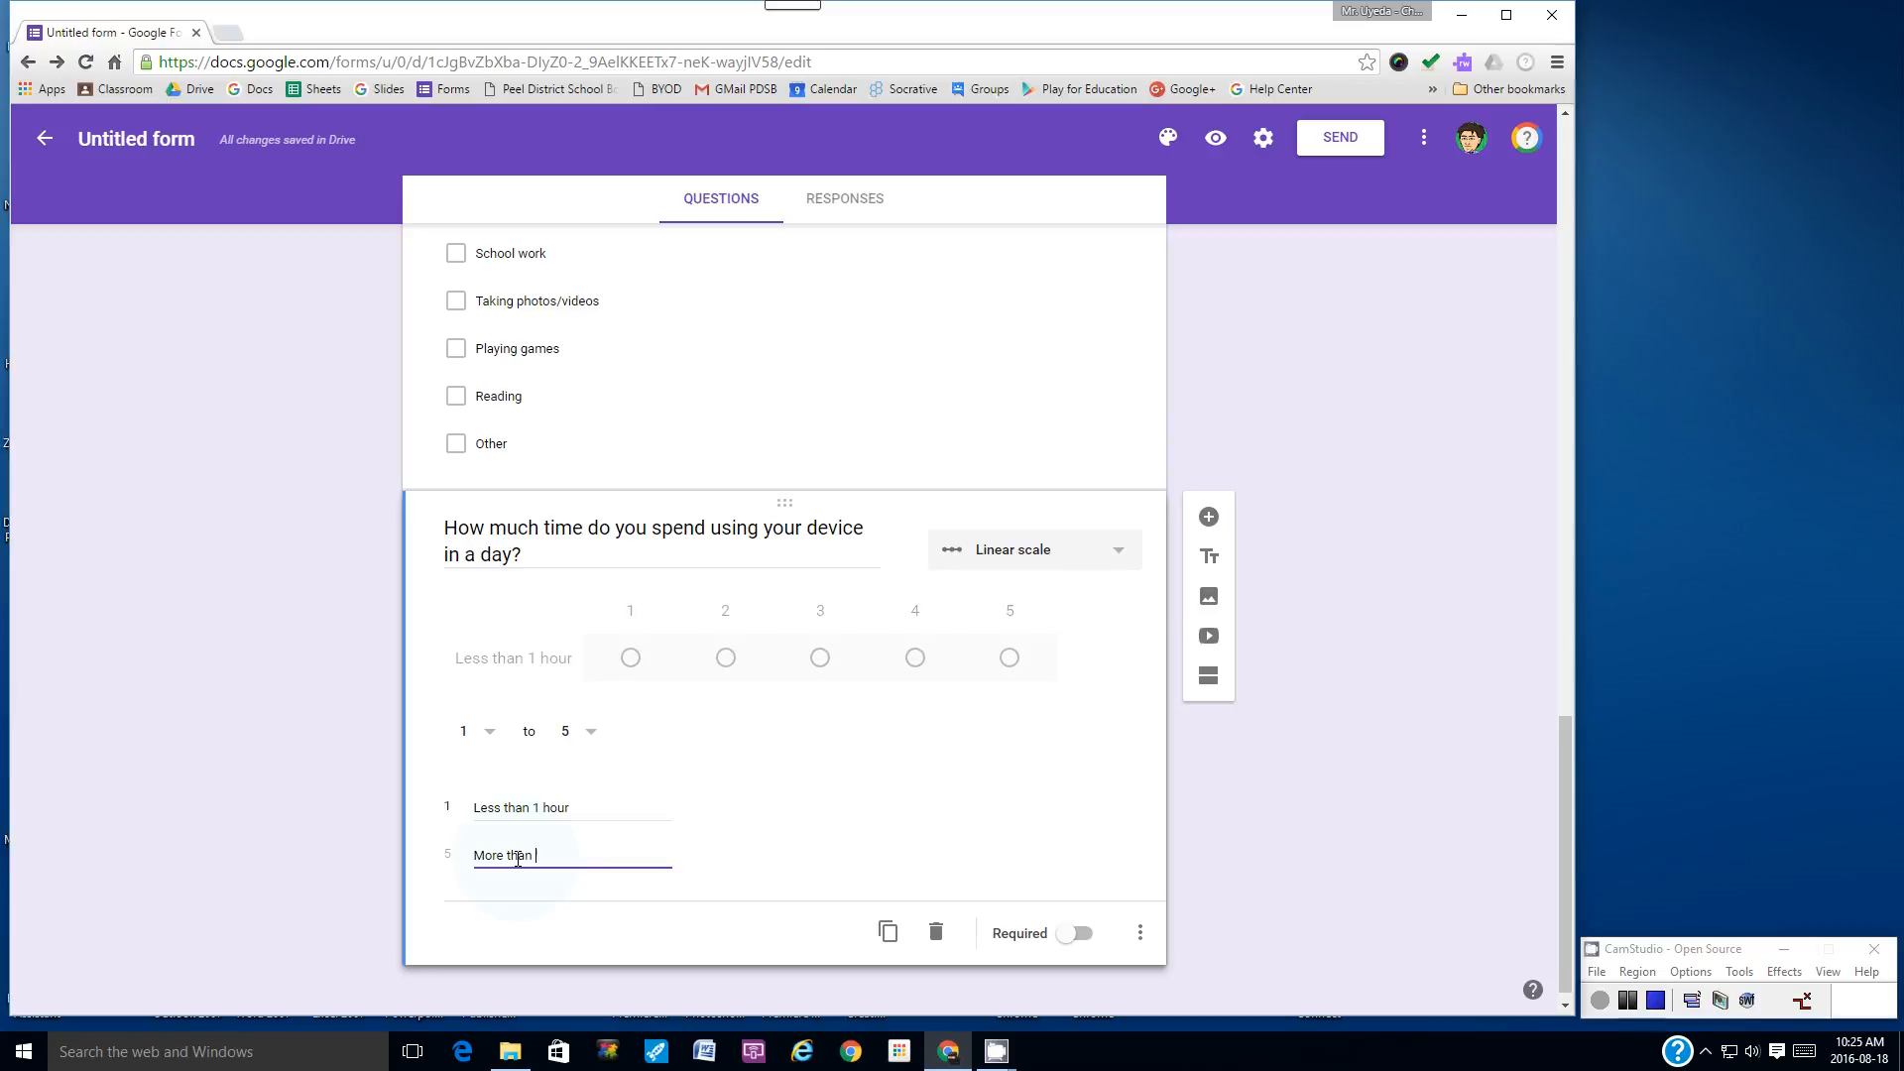
text(5 hours)
key(BackSpace)
key(BackSpace)
key(BackSpace)
key(BackSpace)
text(ours)
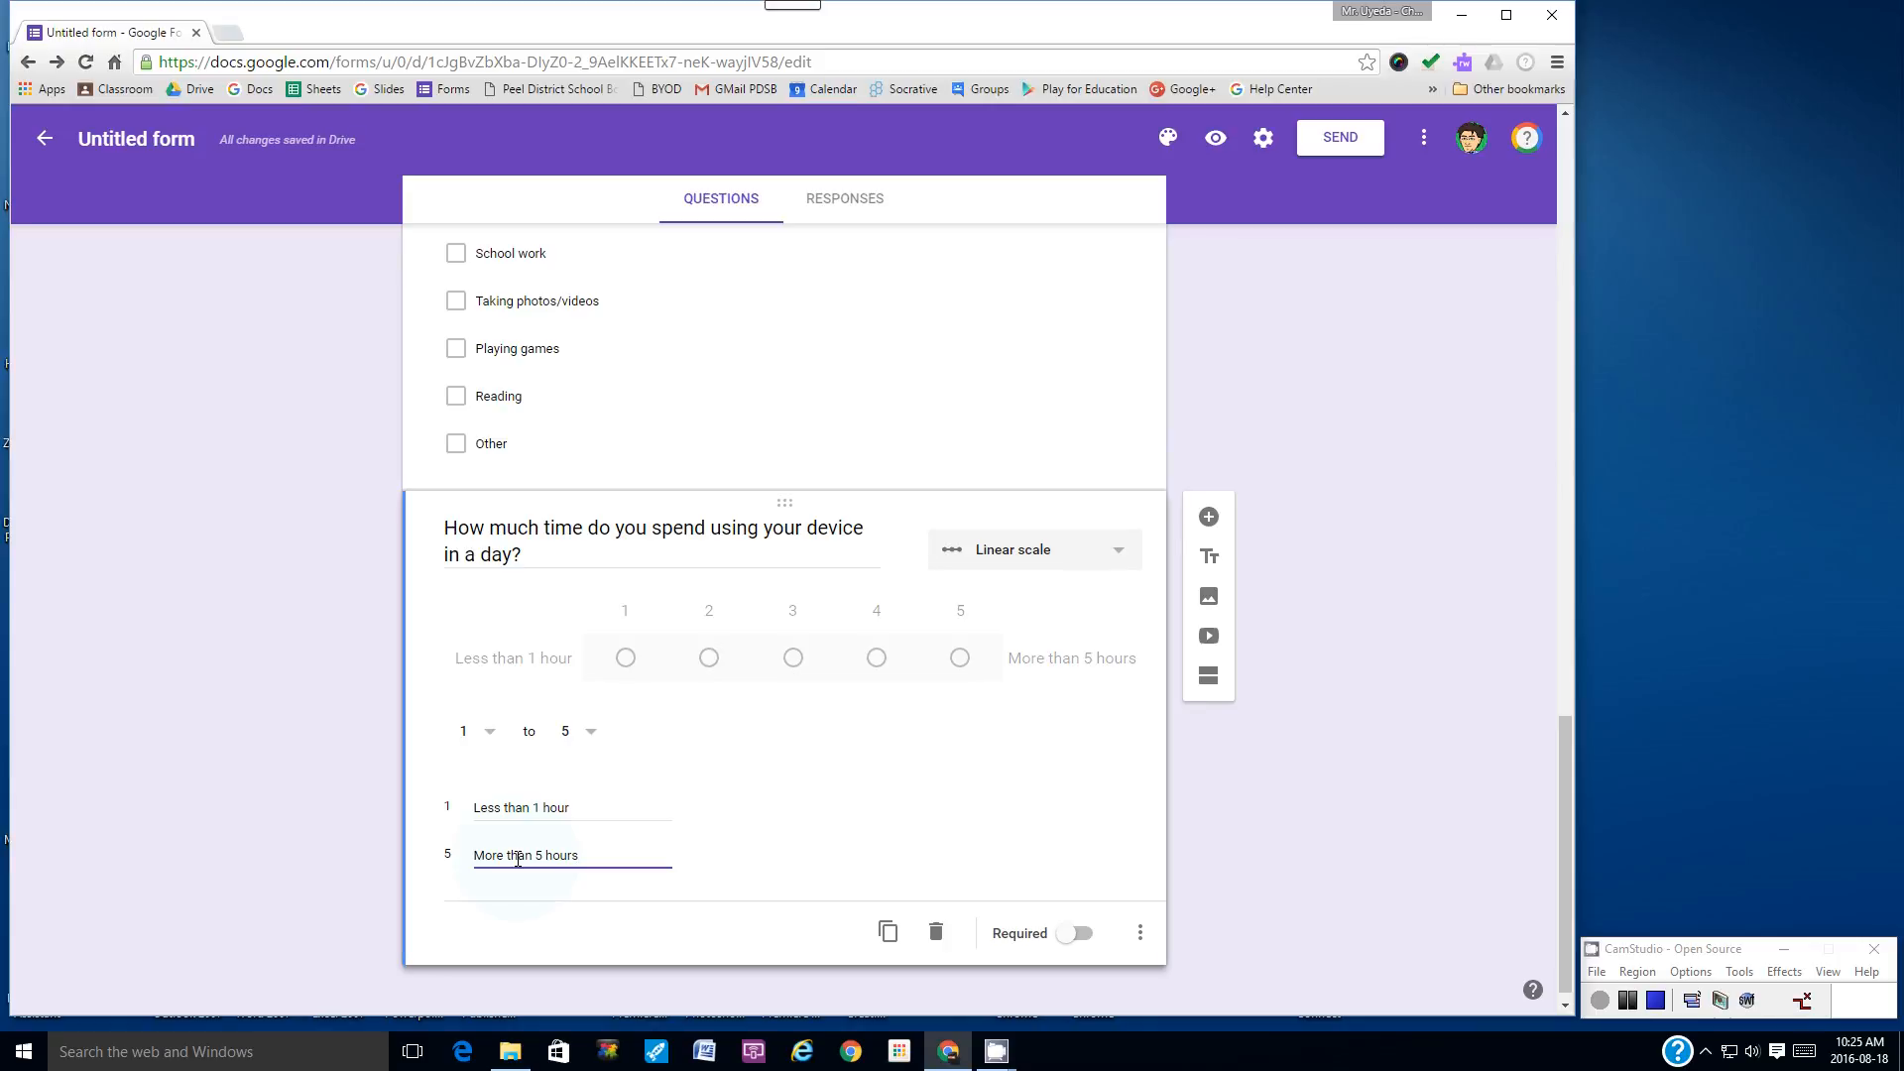
click(1090, 947)
- Rename the untitled form as "Tutorial: Device Survey"
click(121, 138)
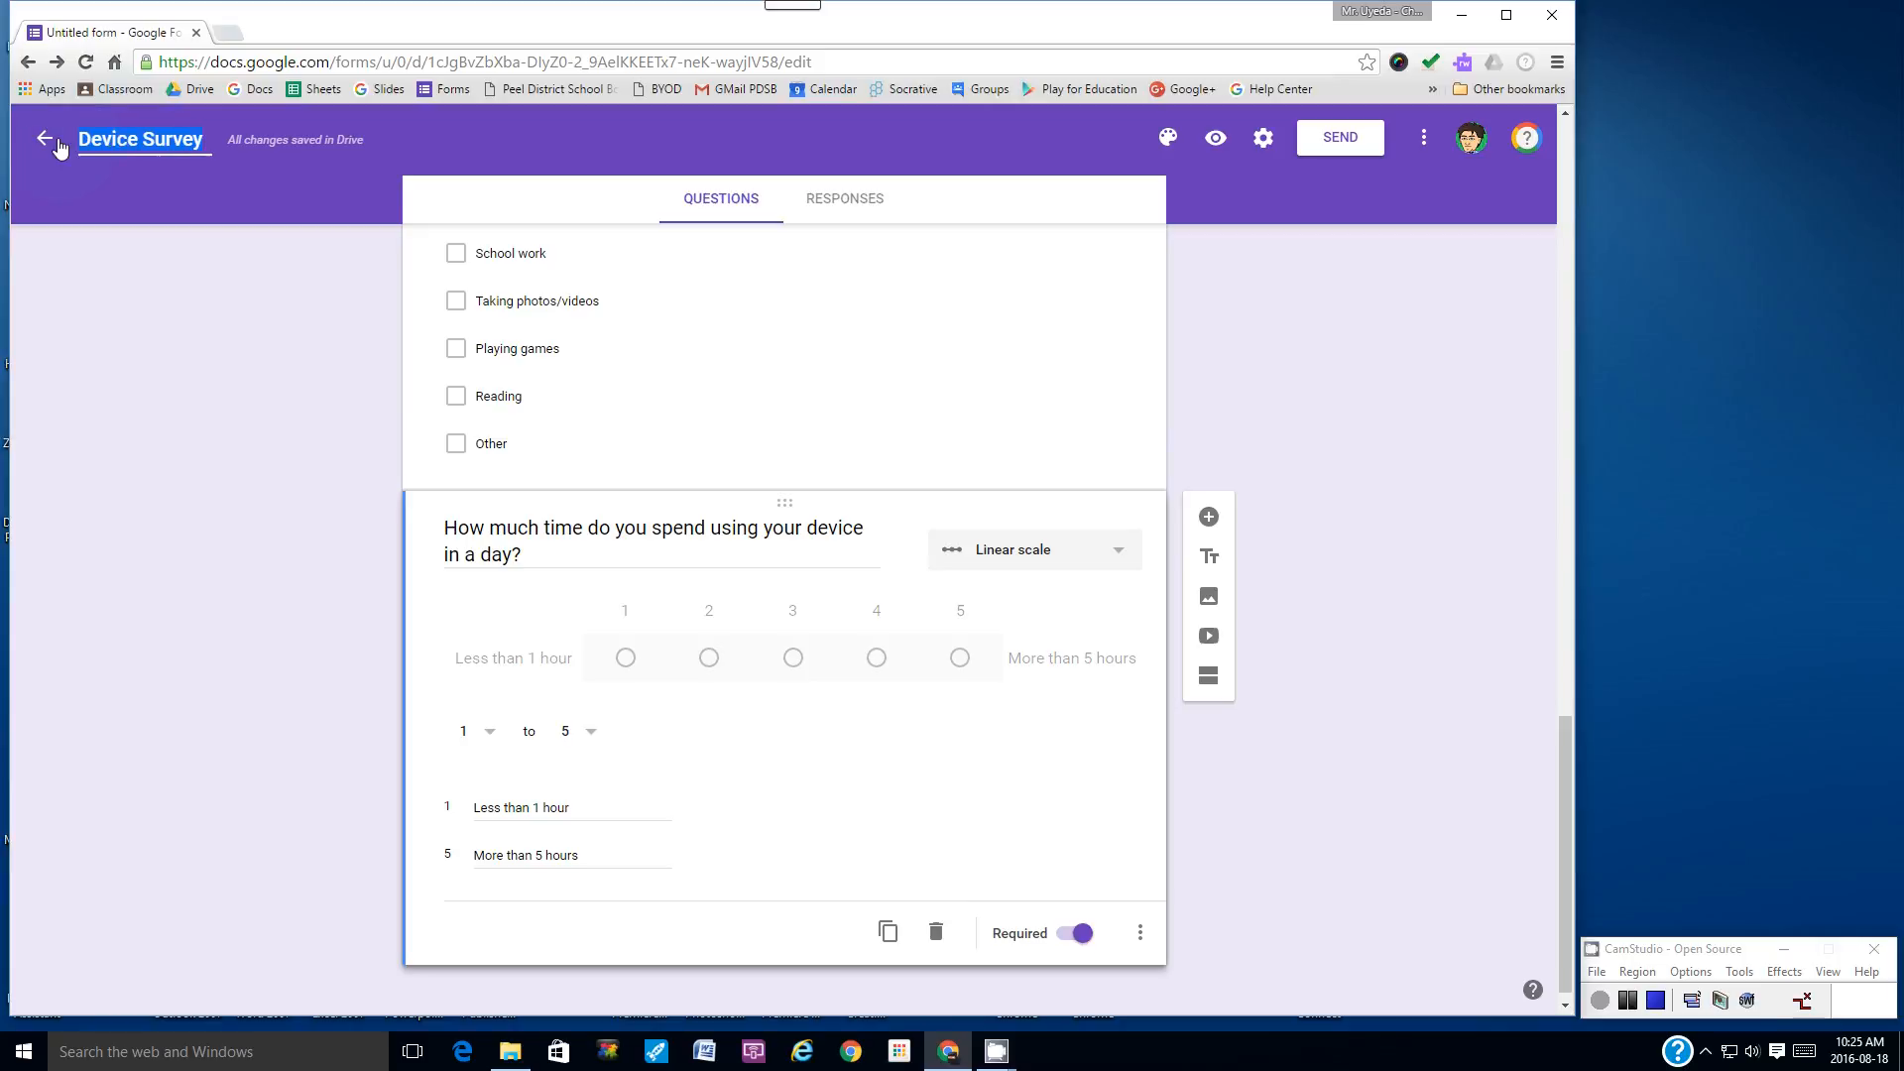
click(77, 135)
click(190, 167)
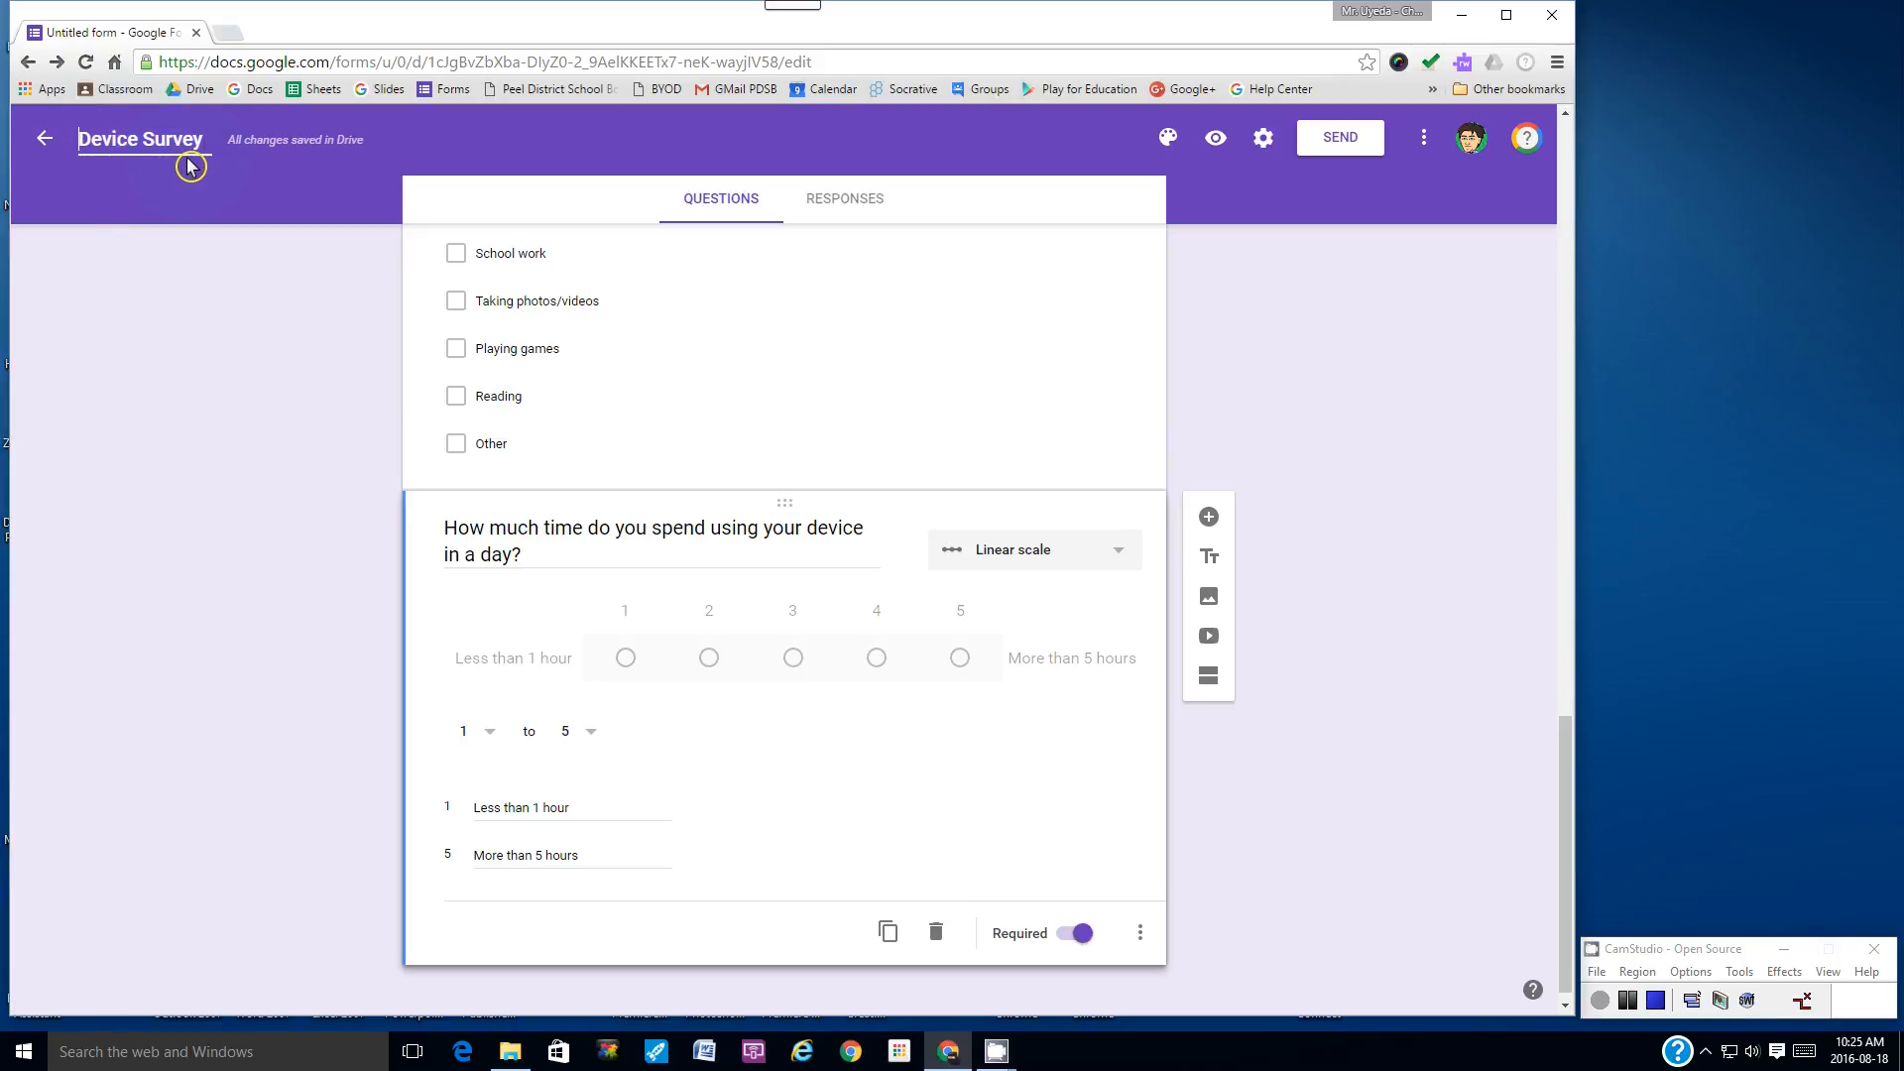
text(Tutorai)
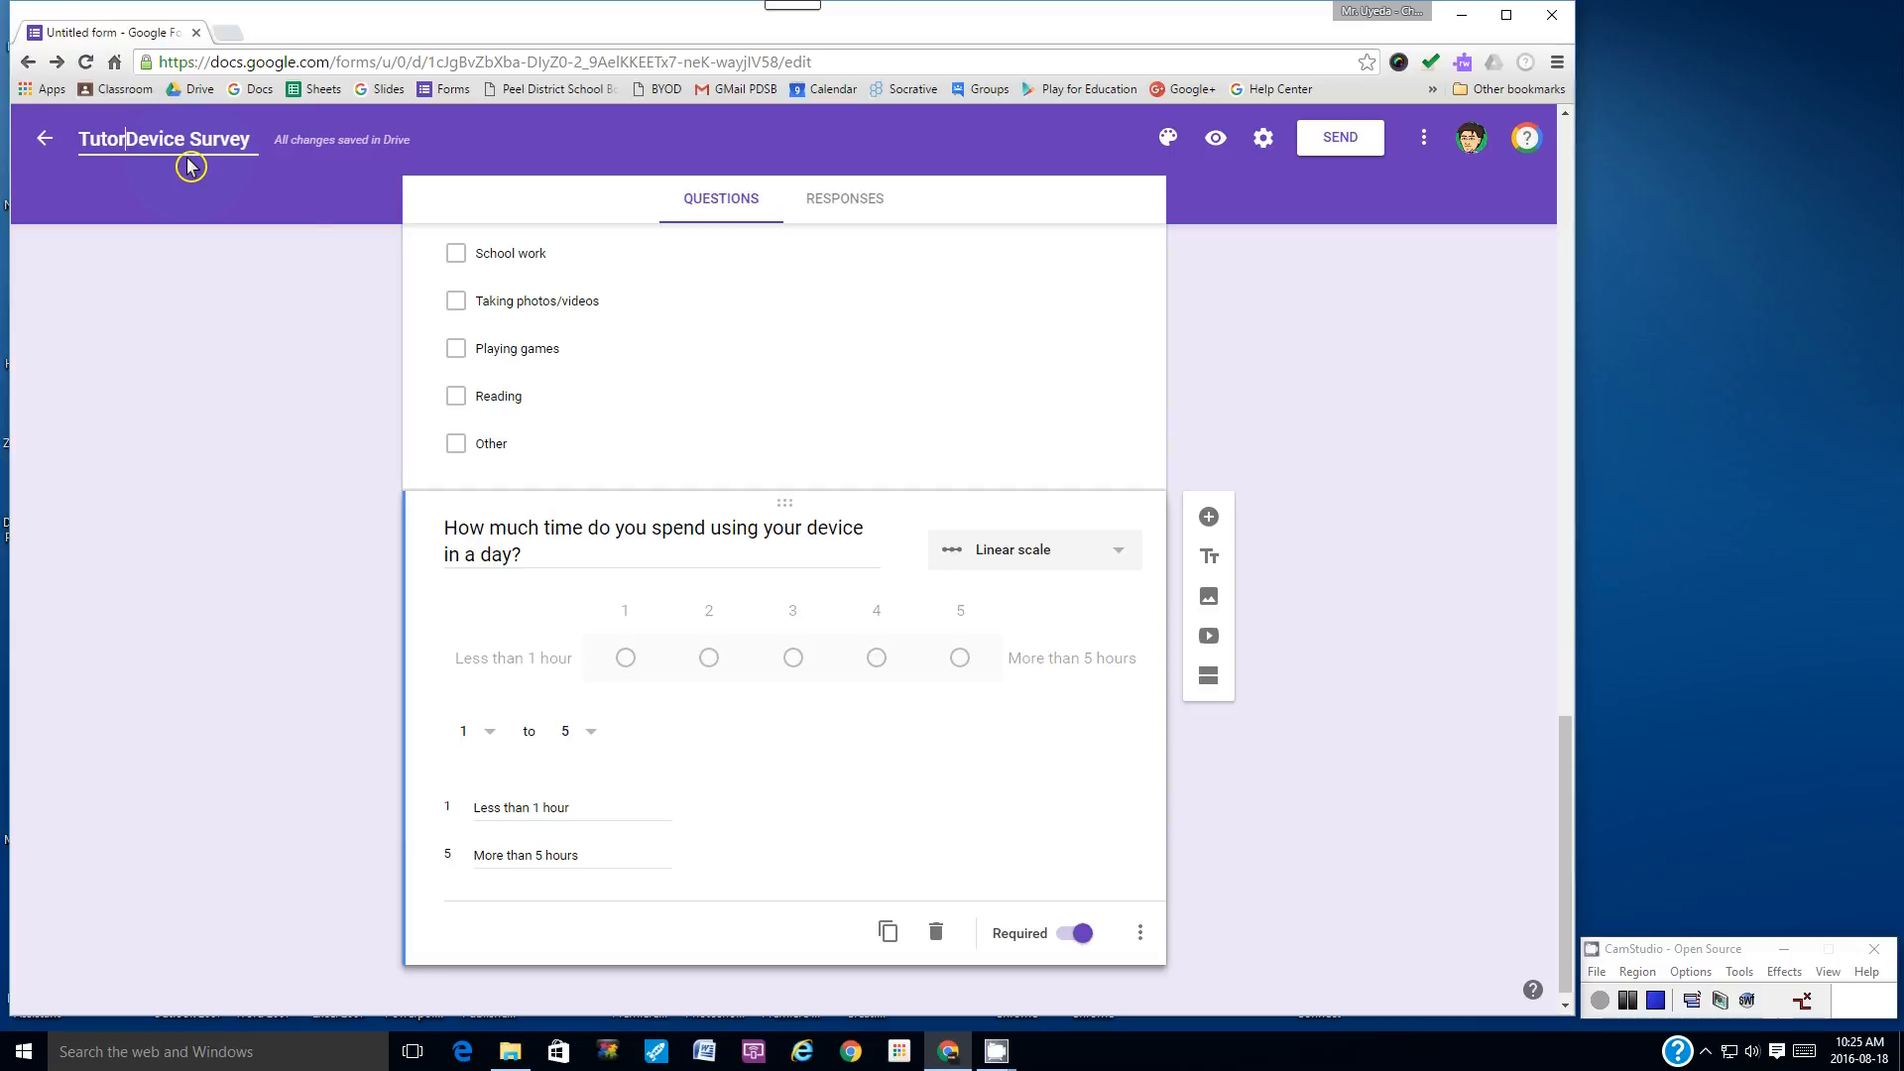
key(BackSpace)
key(BackSpace)
key(BackSpace)
text(rial:)
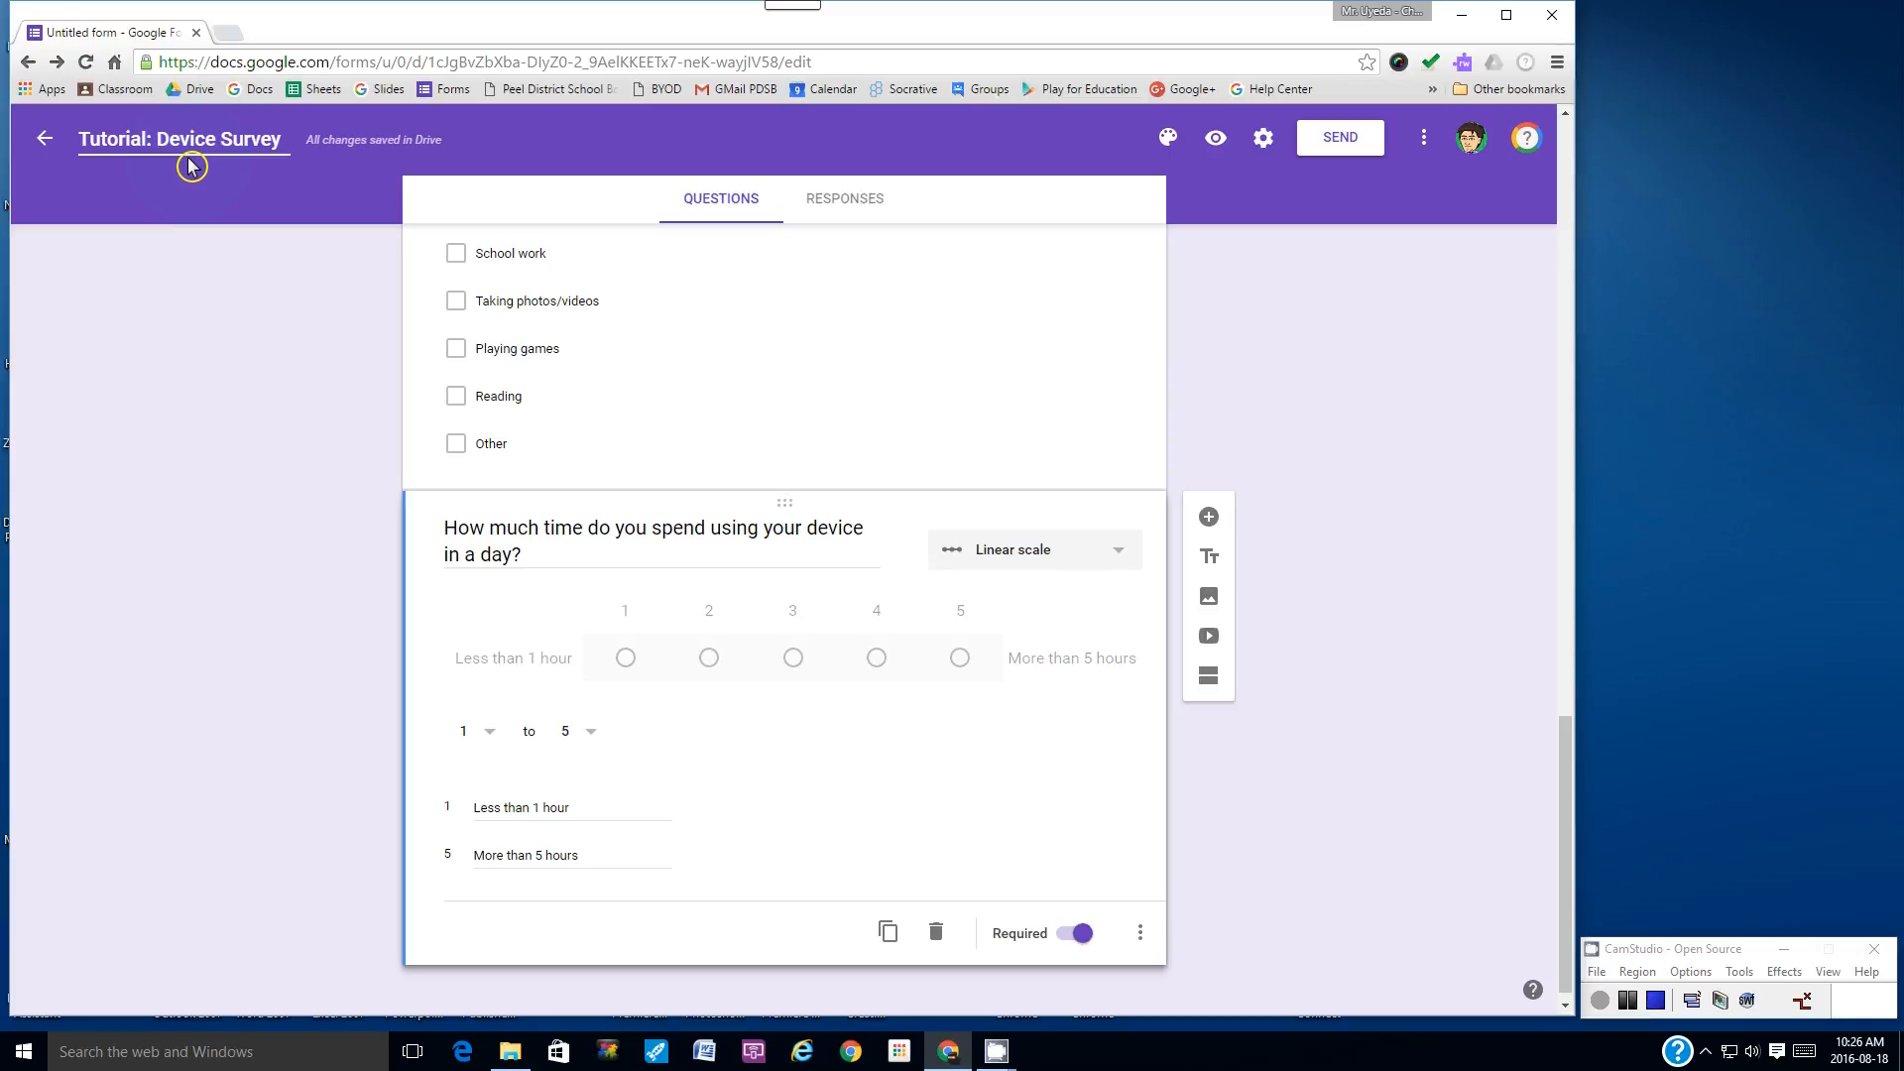
- Apply the green theme image with speech bubbles and video cameras from the Other category as the form's theme
click(1168, 141)
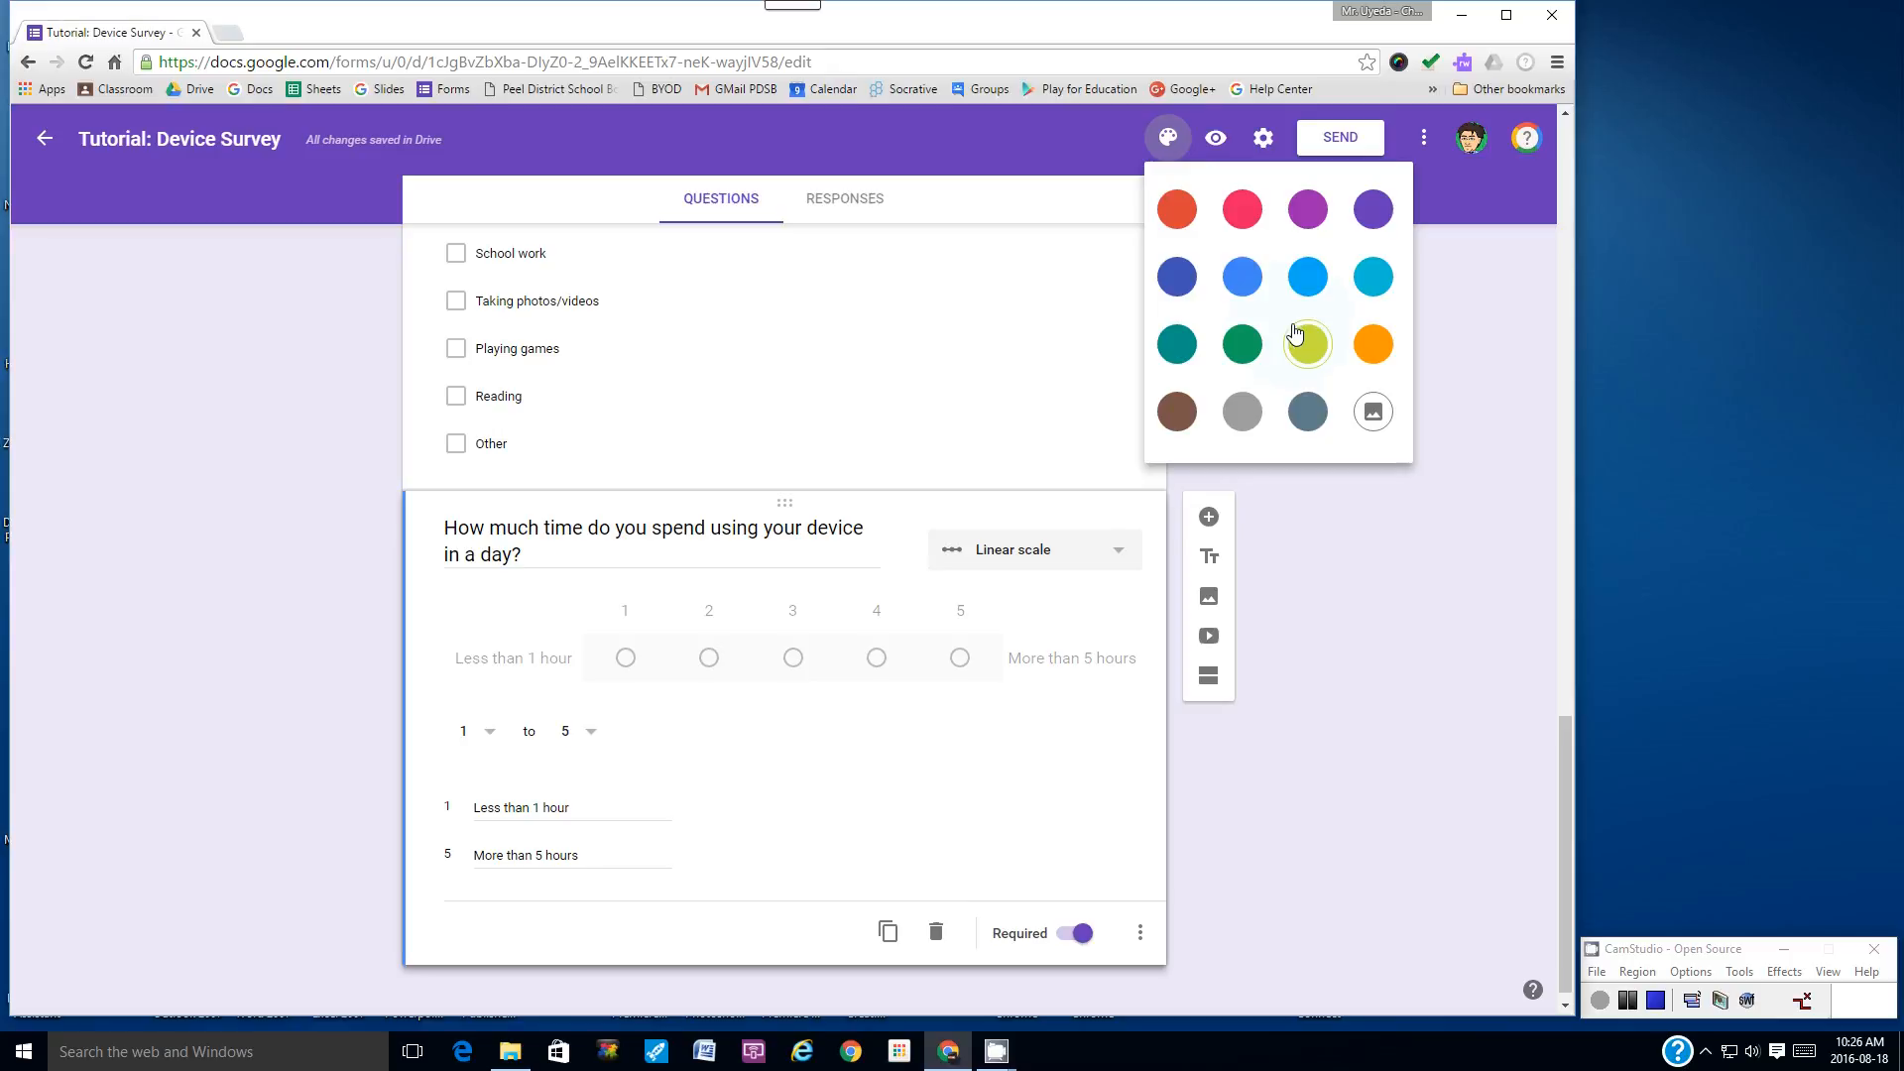
click(1374, 414)
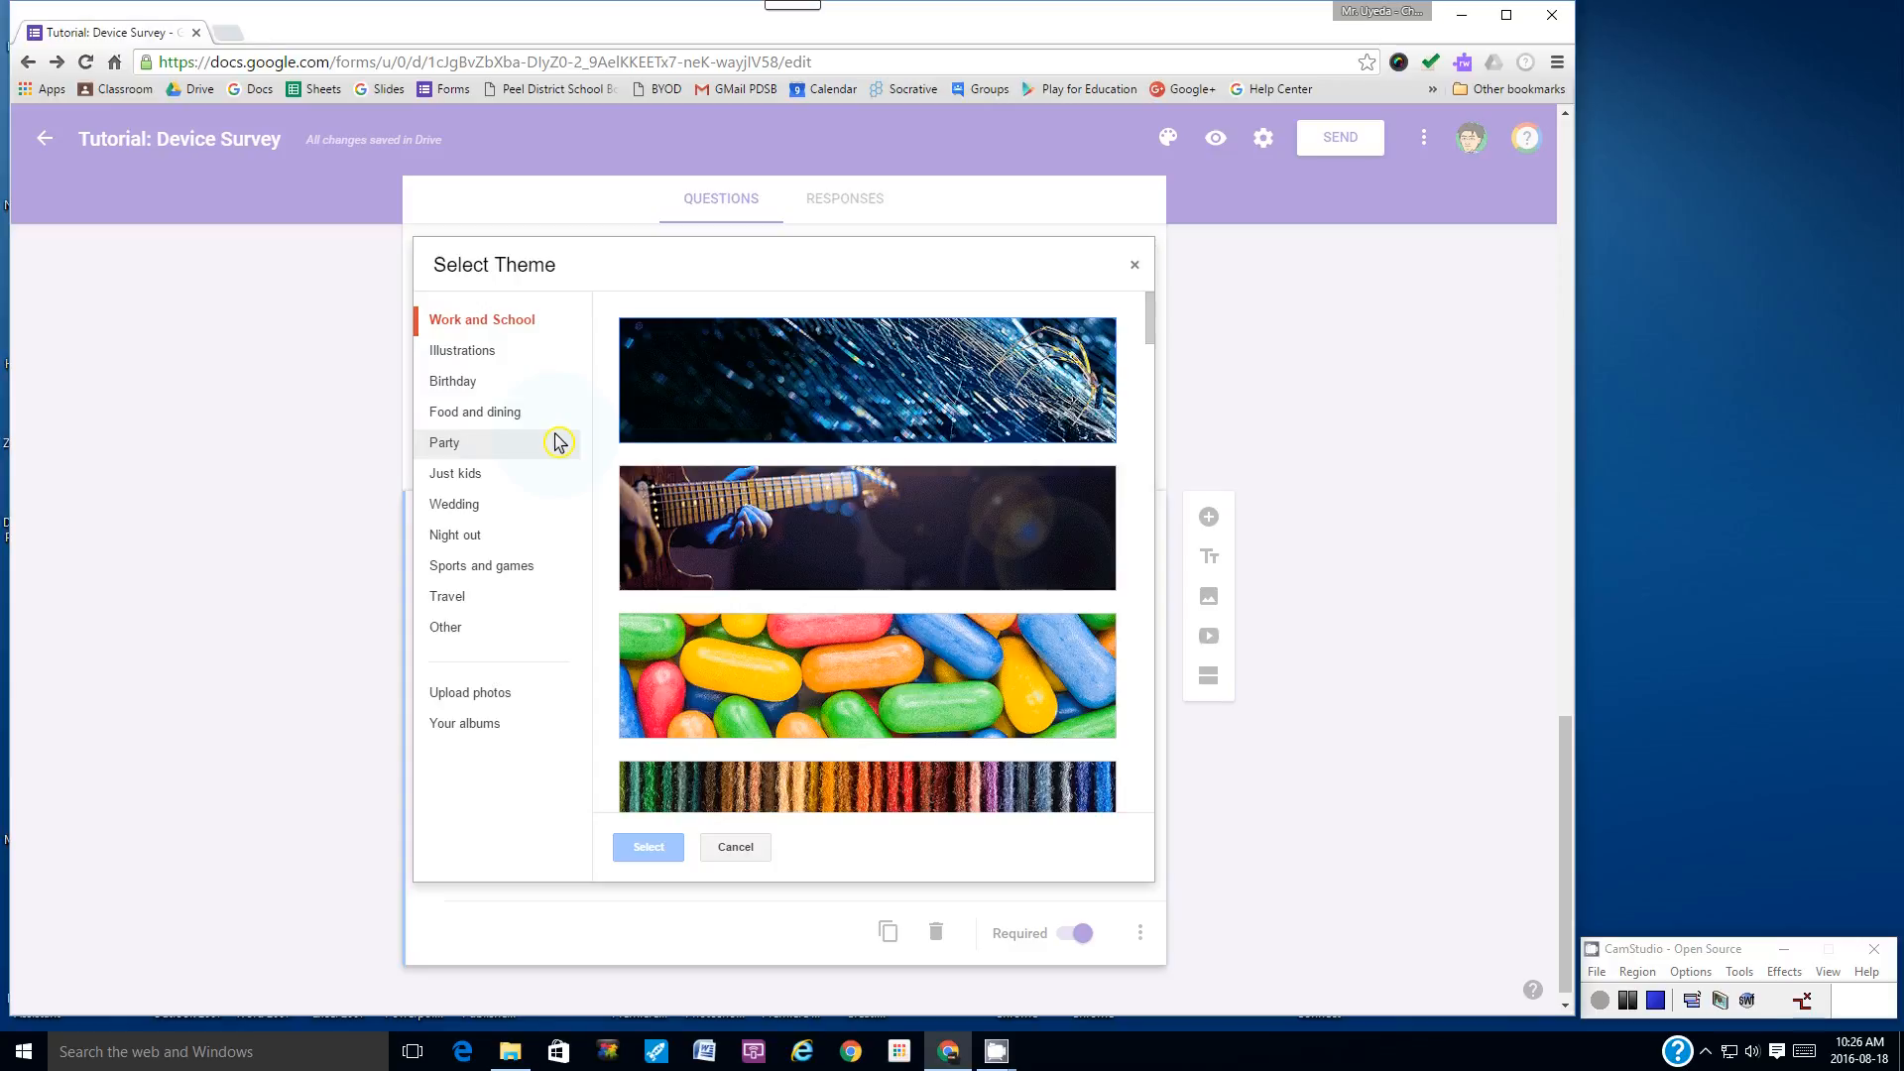
click(468, 353)
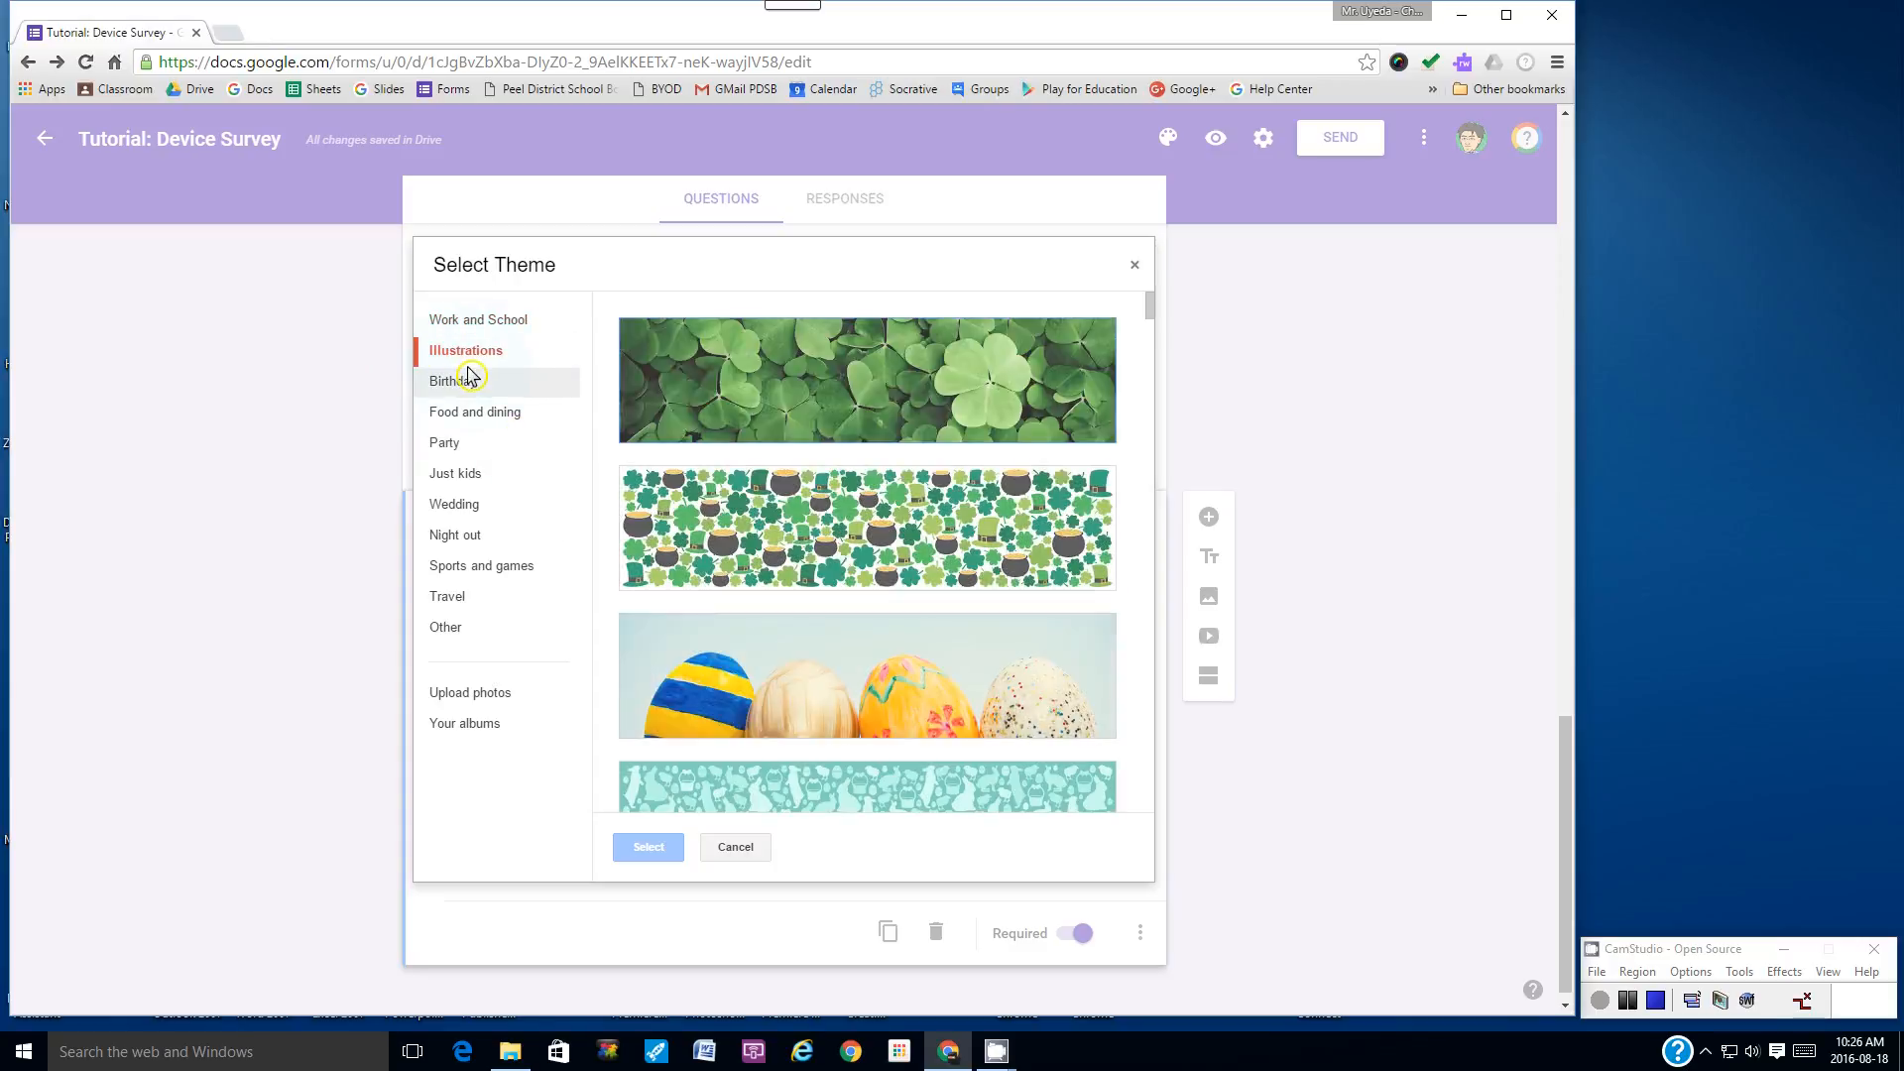
click(448, 624)
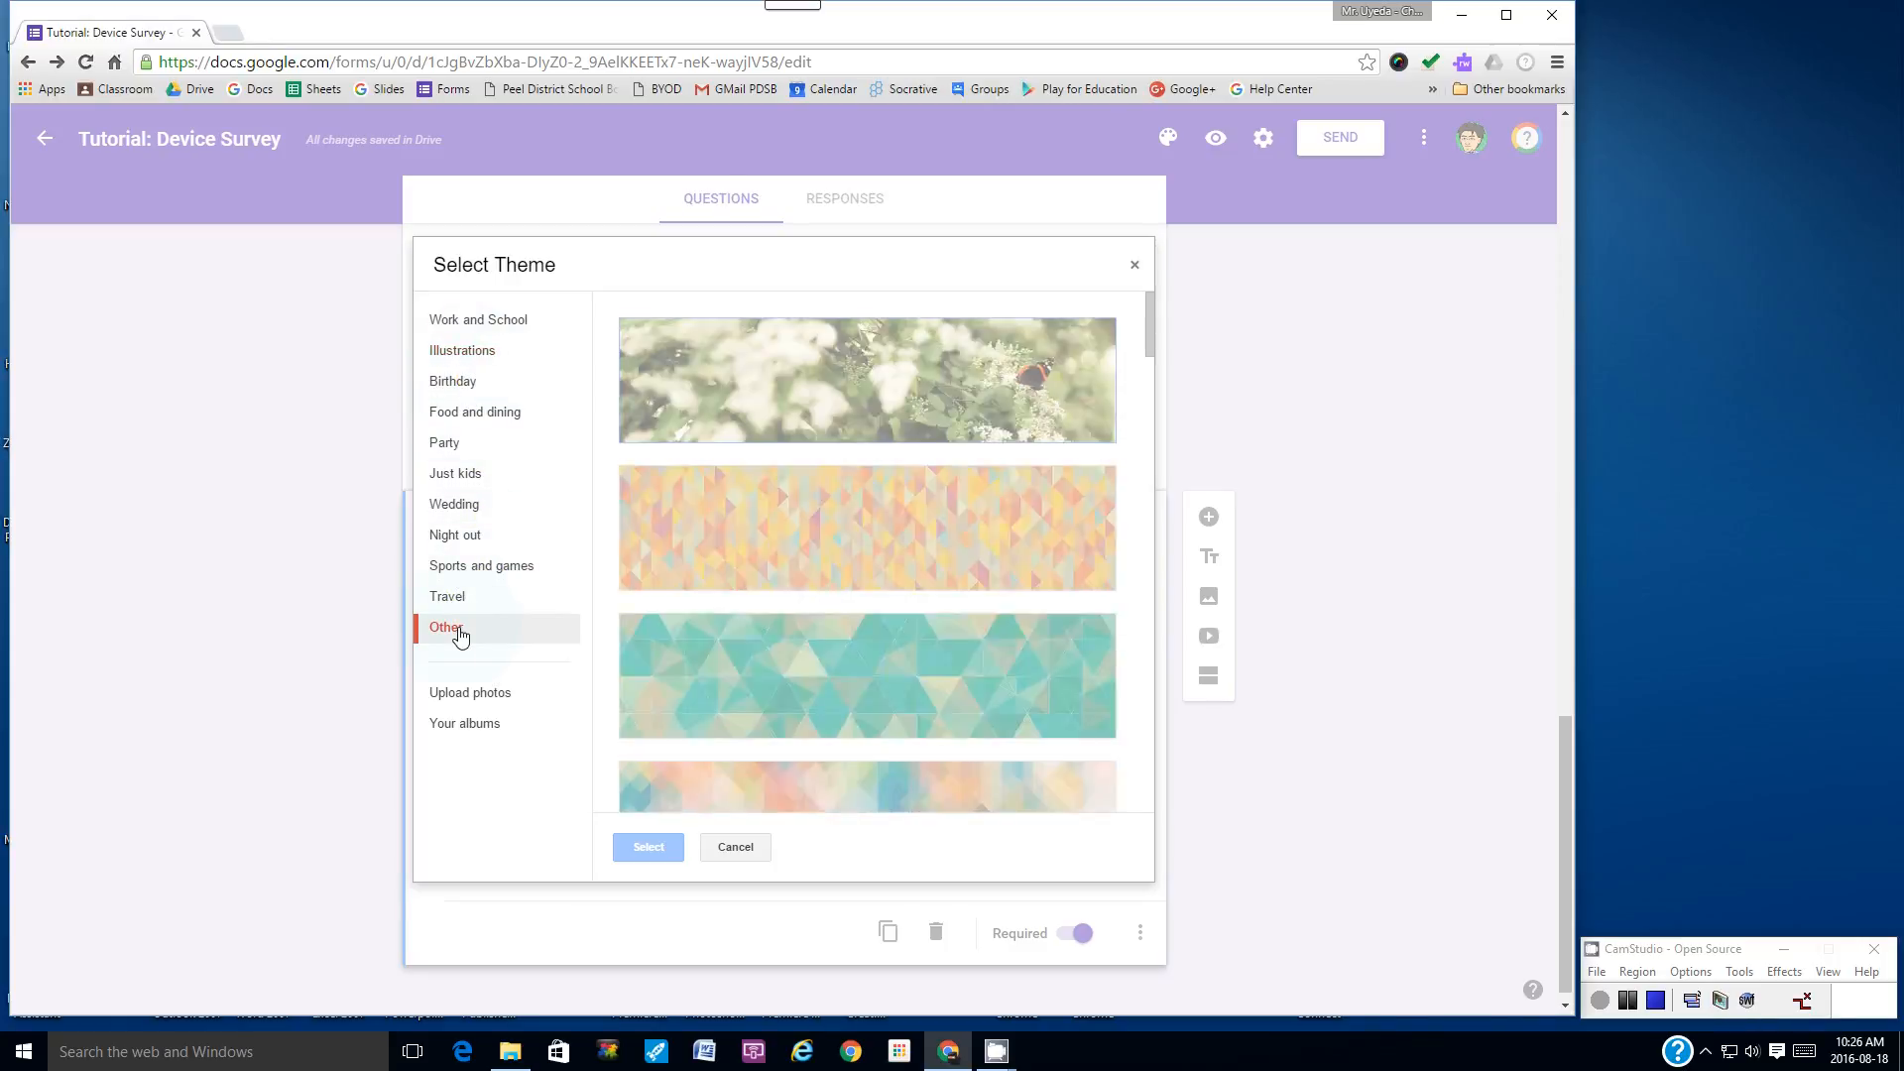
drag(1148, 327, 1147, 622)
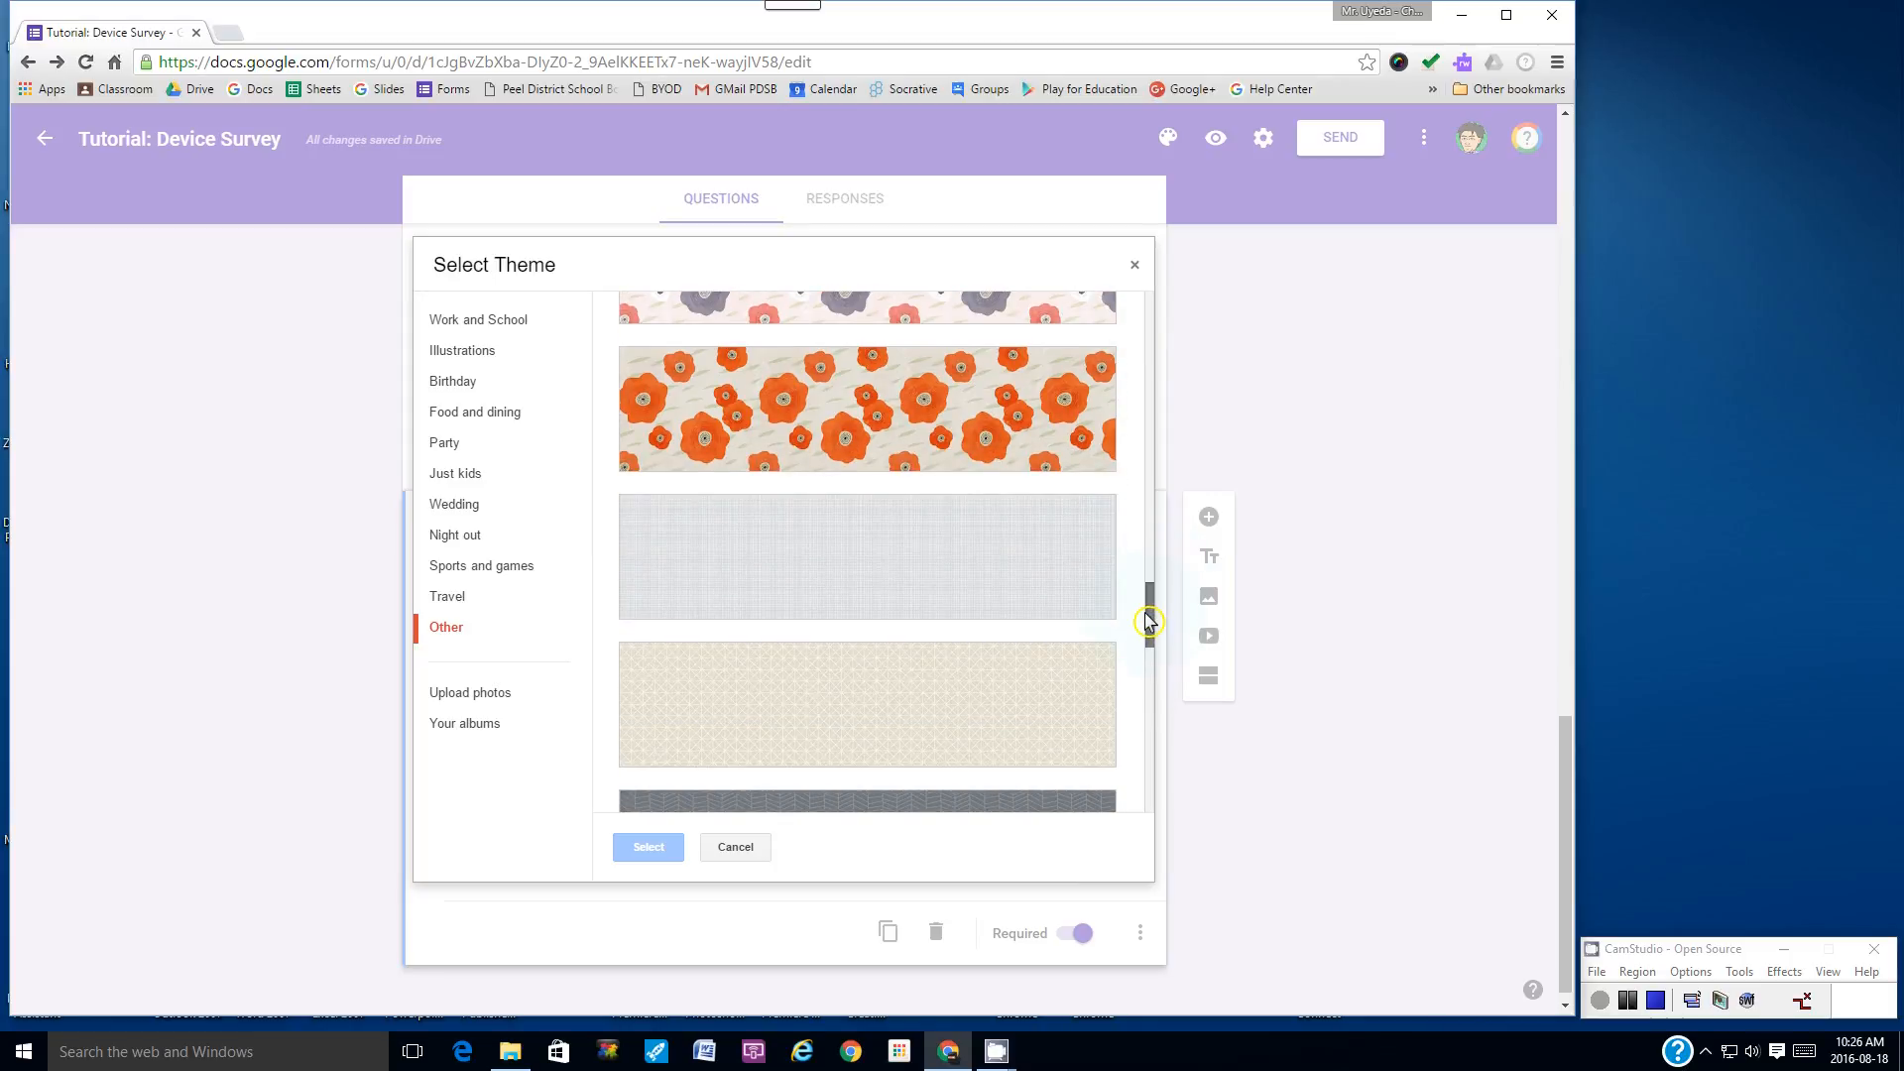
drag(1147, 622, 1147, 781)
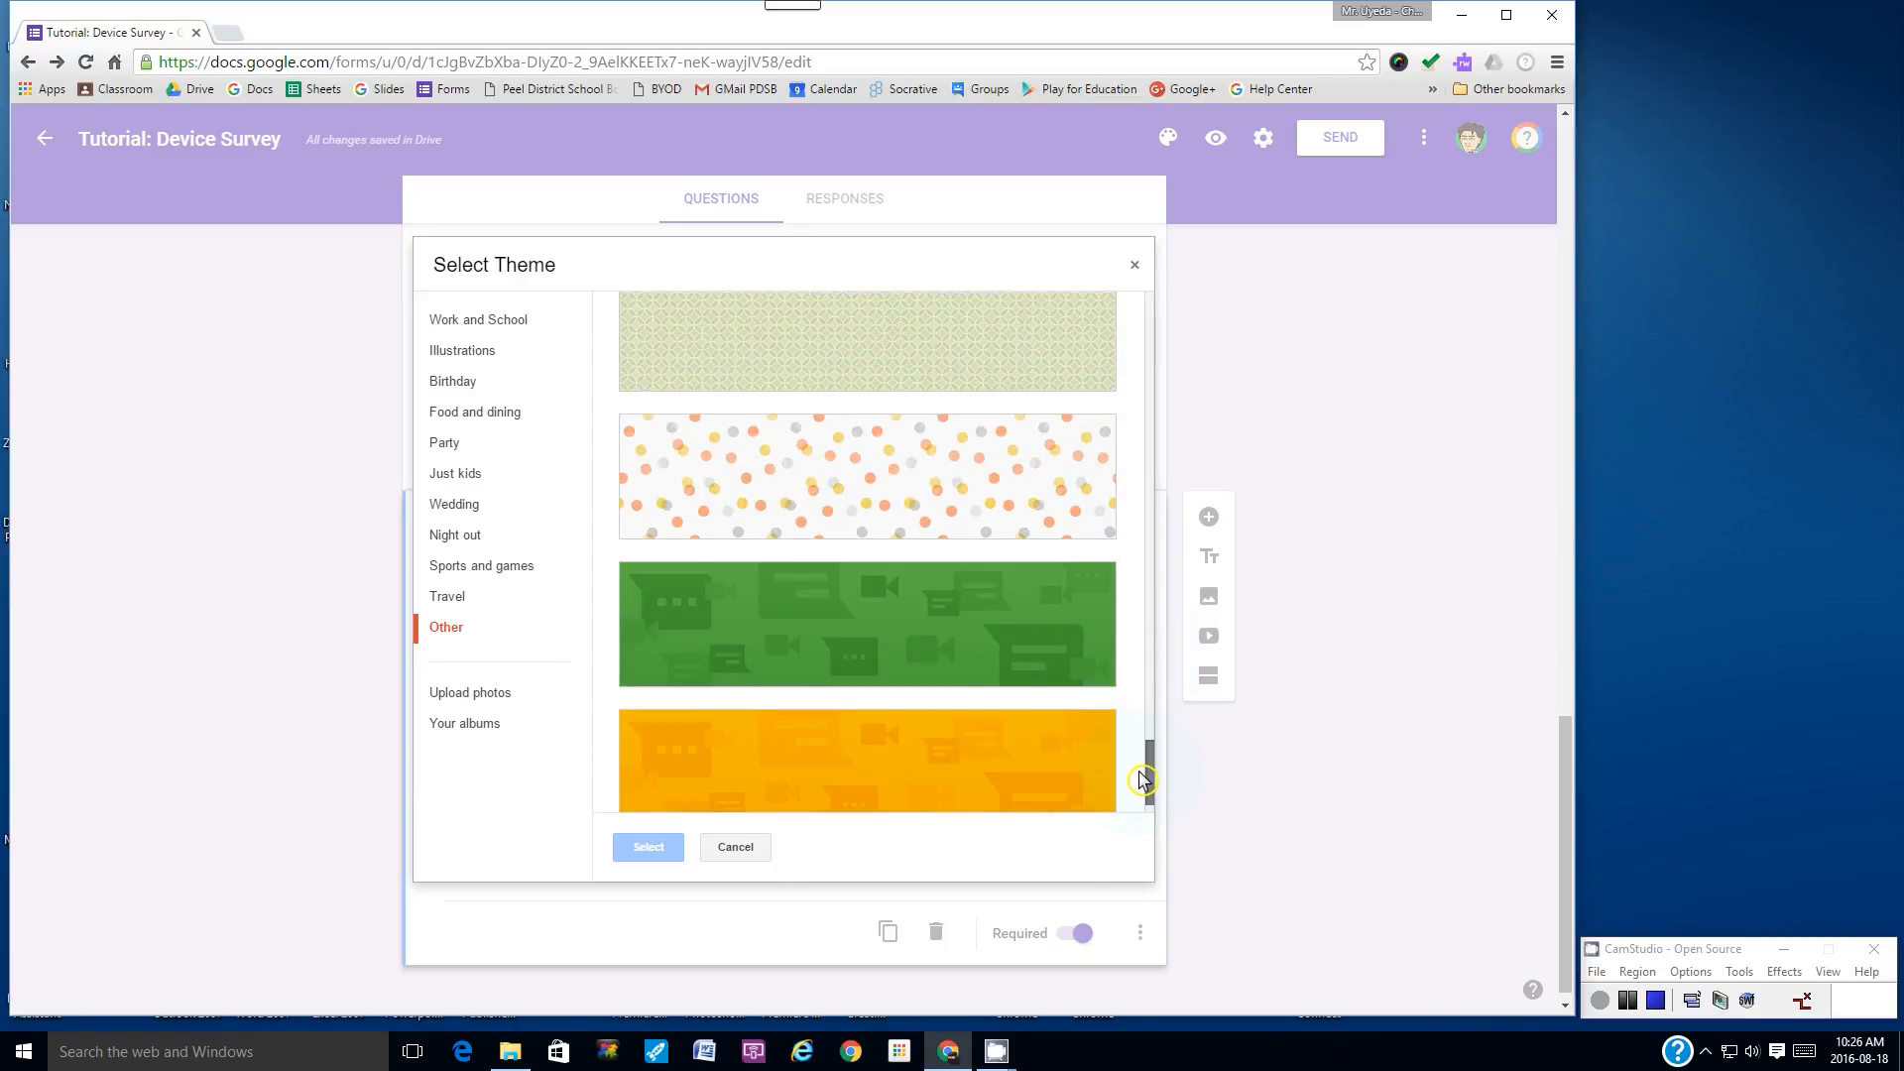
click(788, 635)
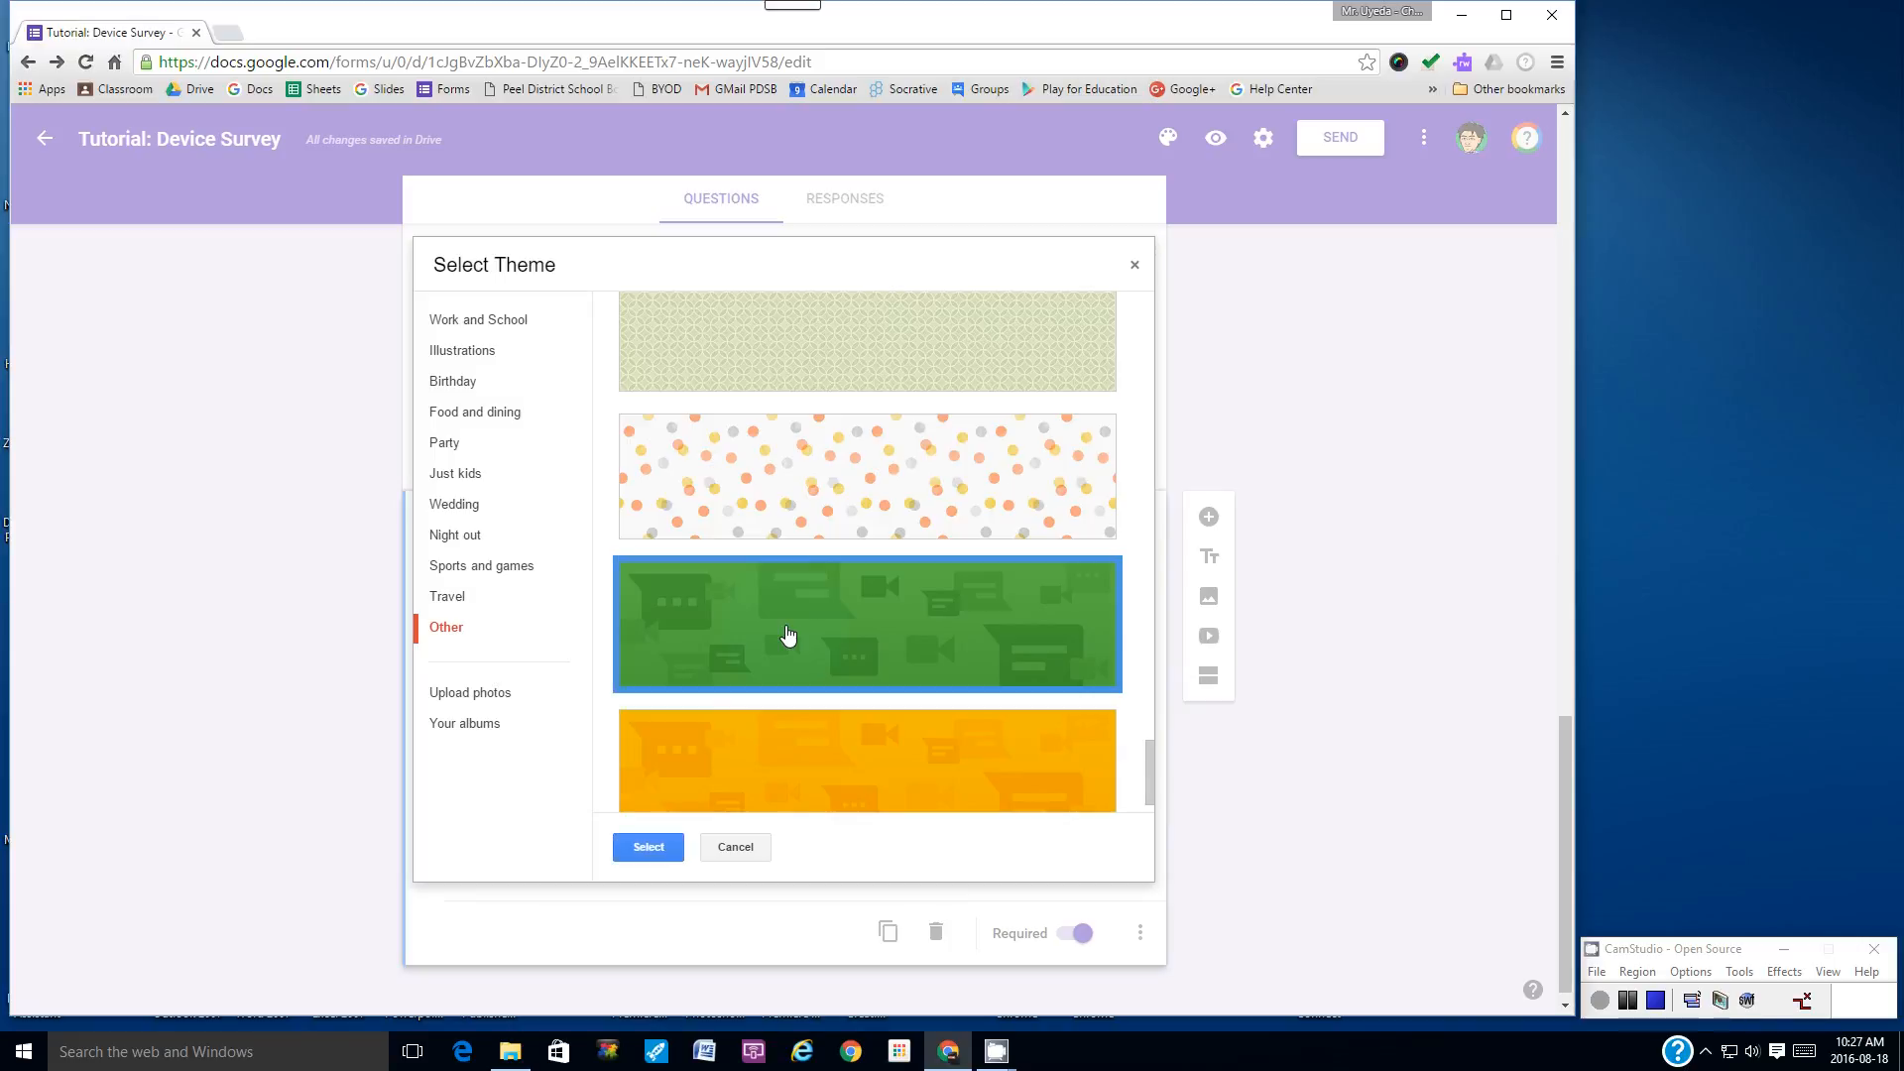
click(652, 850)
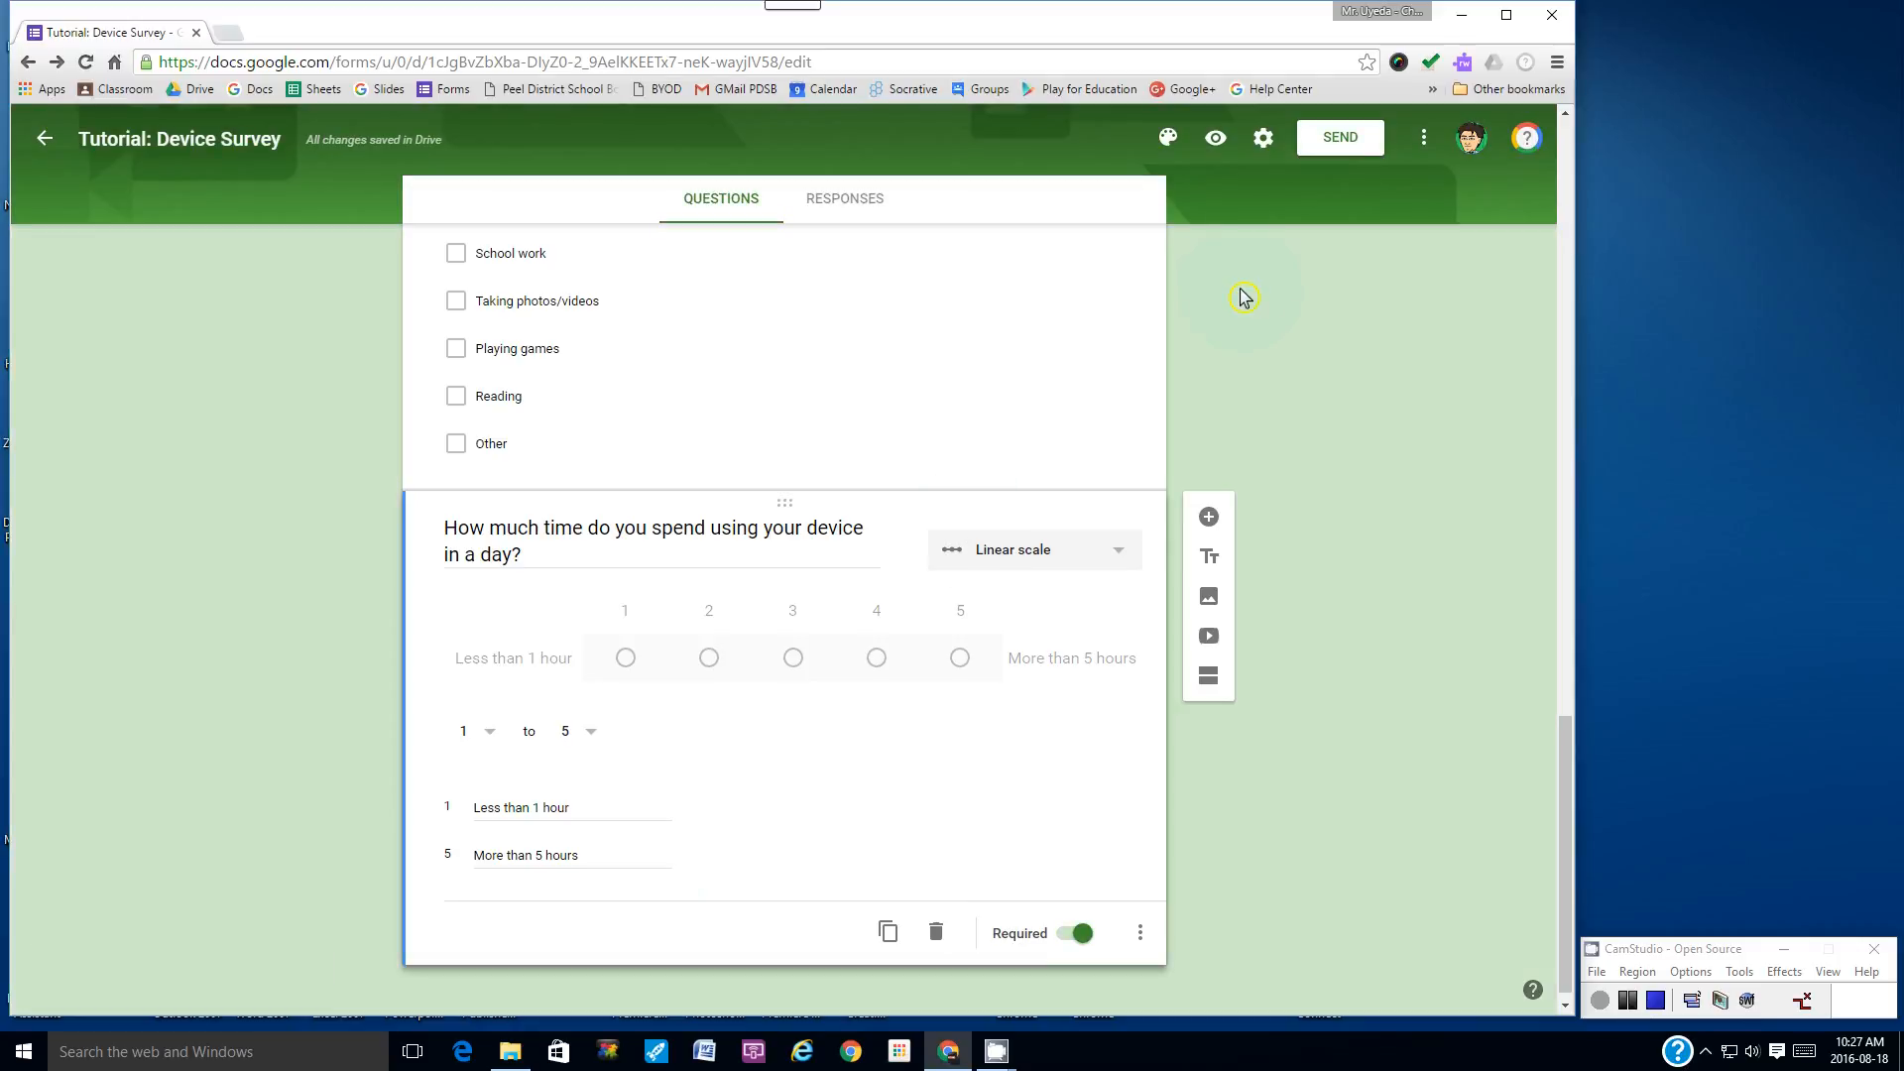
- Review the form's general settings for sign-in and respondent permissions, and close them without saving
click(1263, 139)
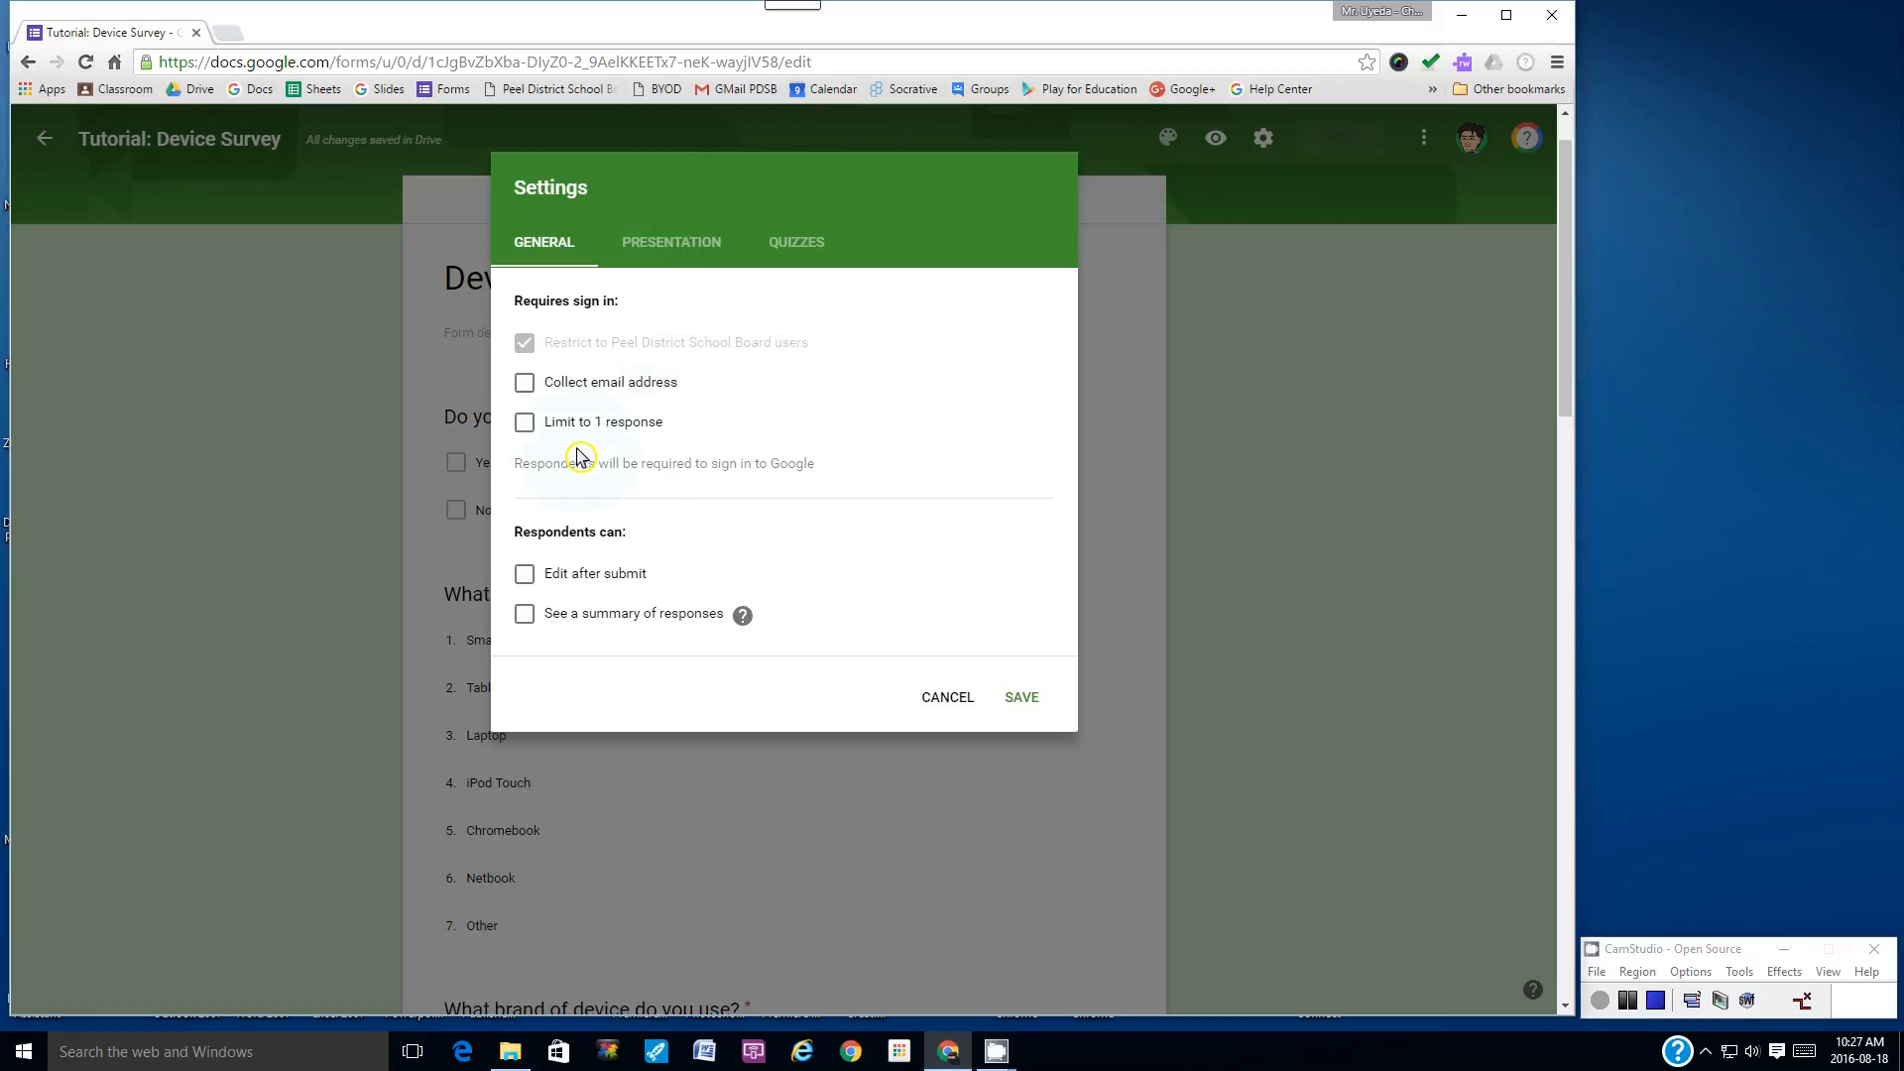
click(949, 708)
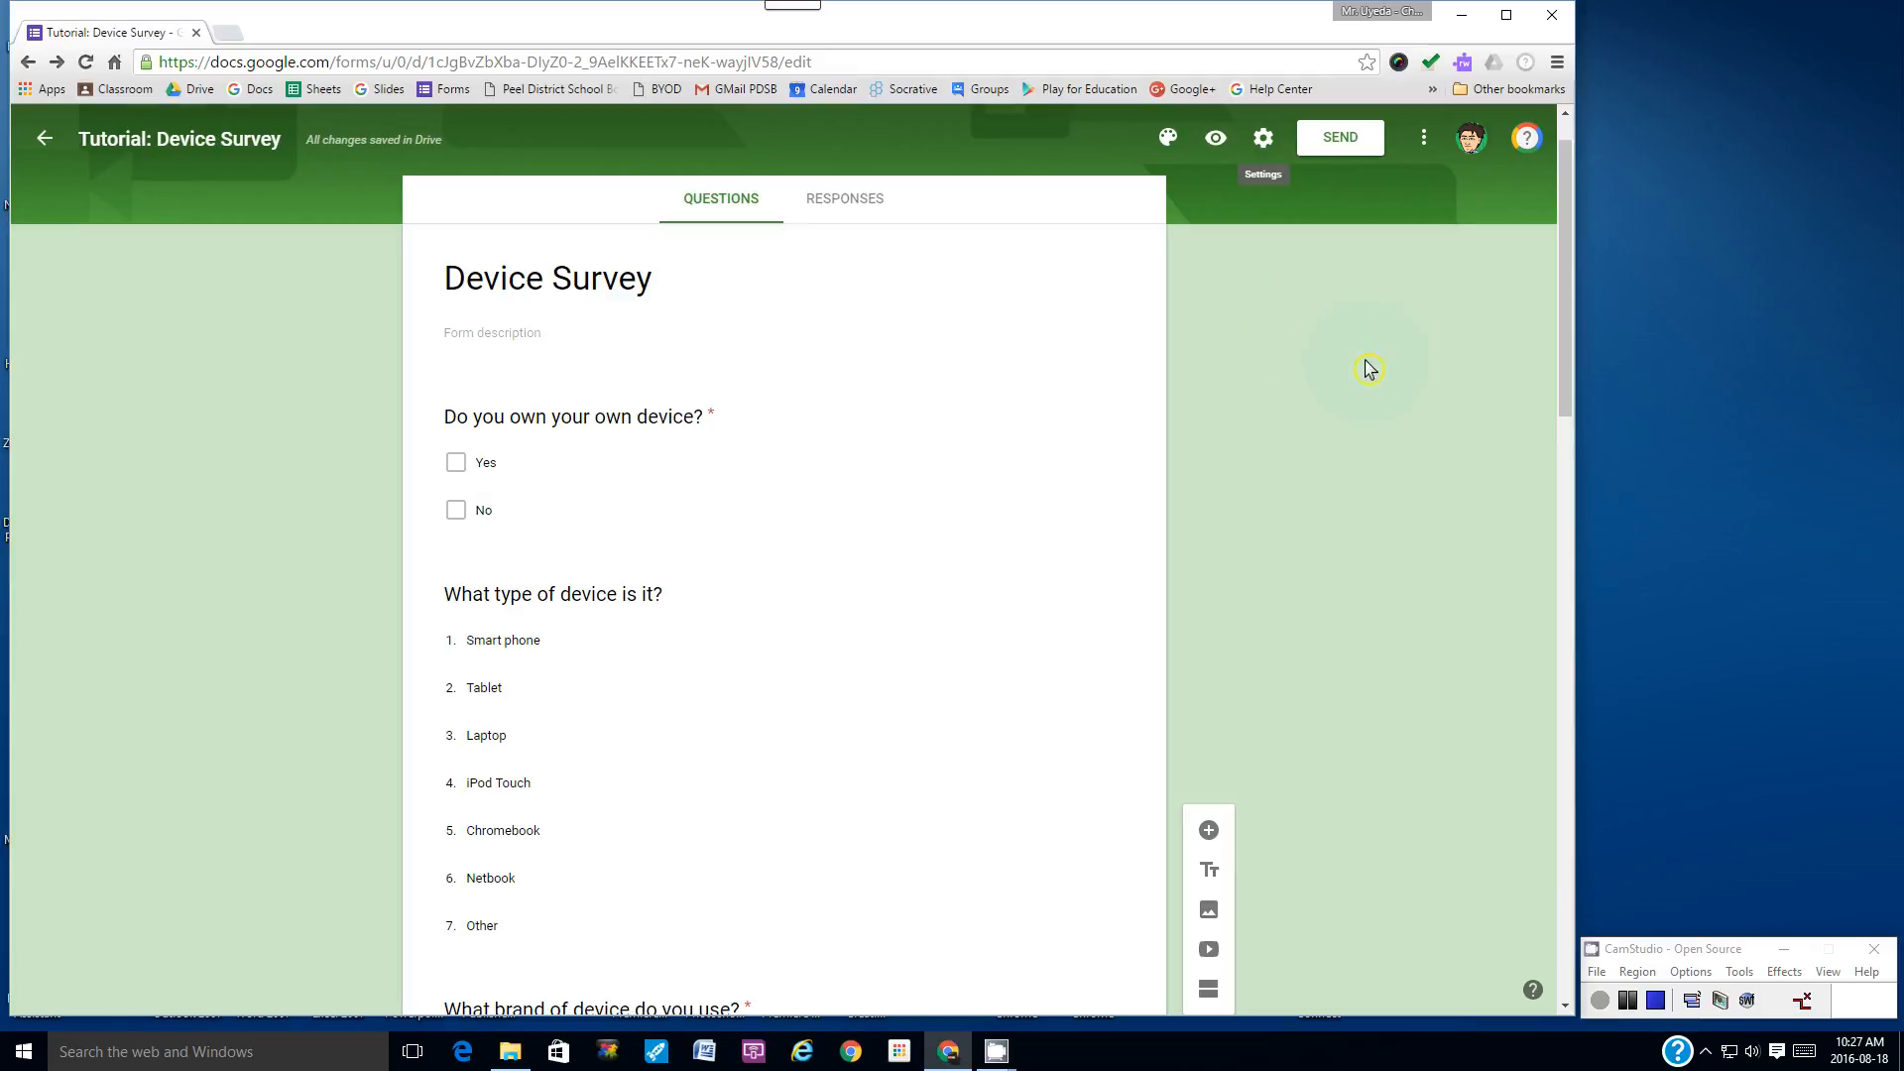
- Preview the survey as a respondent, checking the device-type choices and the remaining questions through to the end of the form
click(1216, 140)
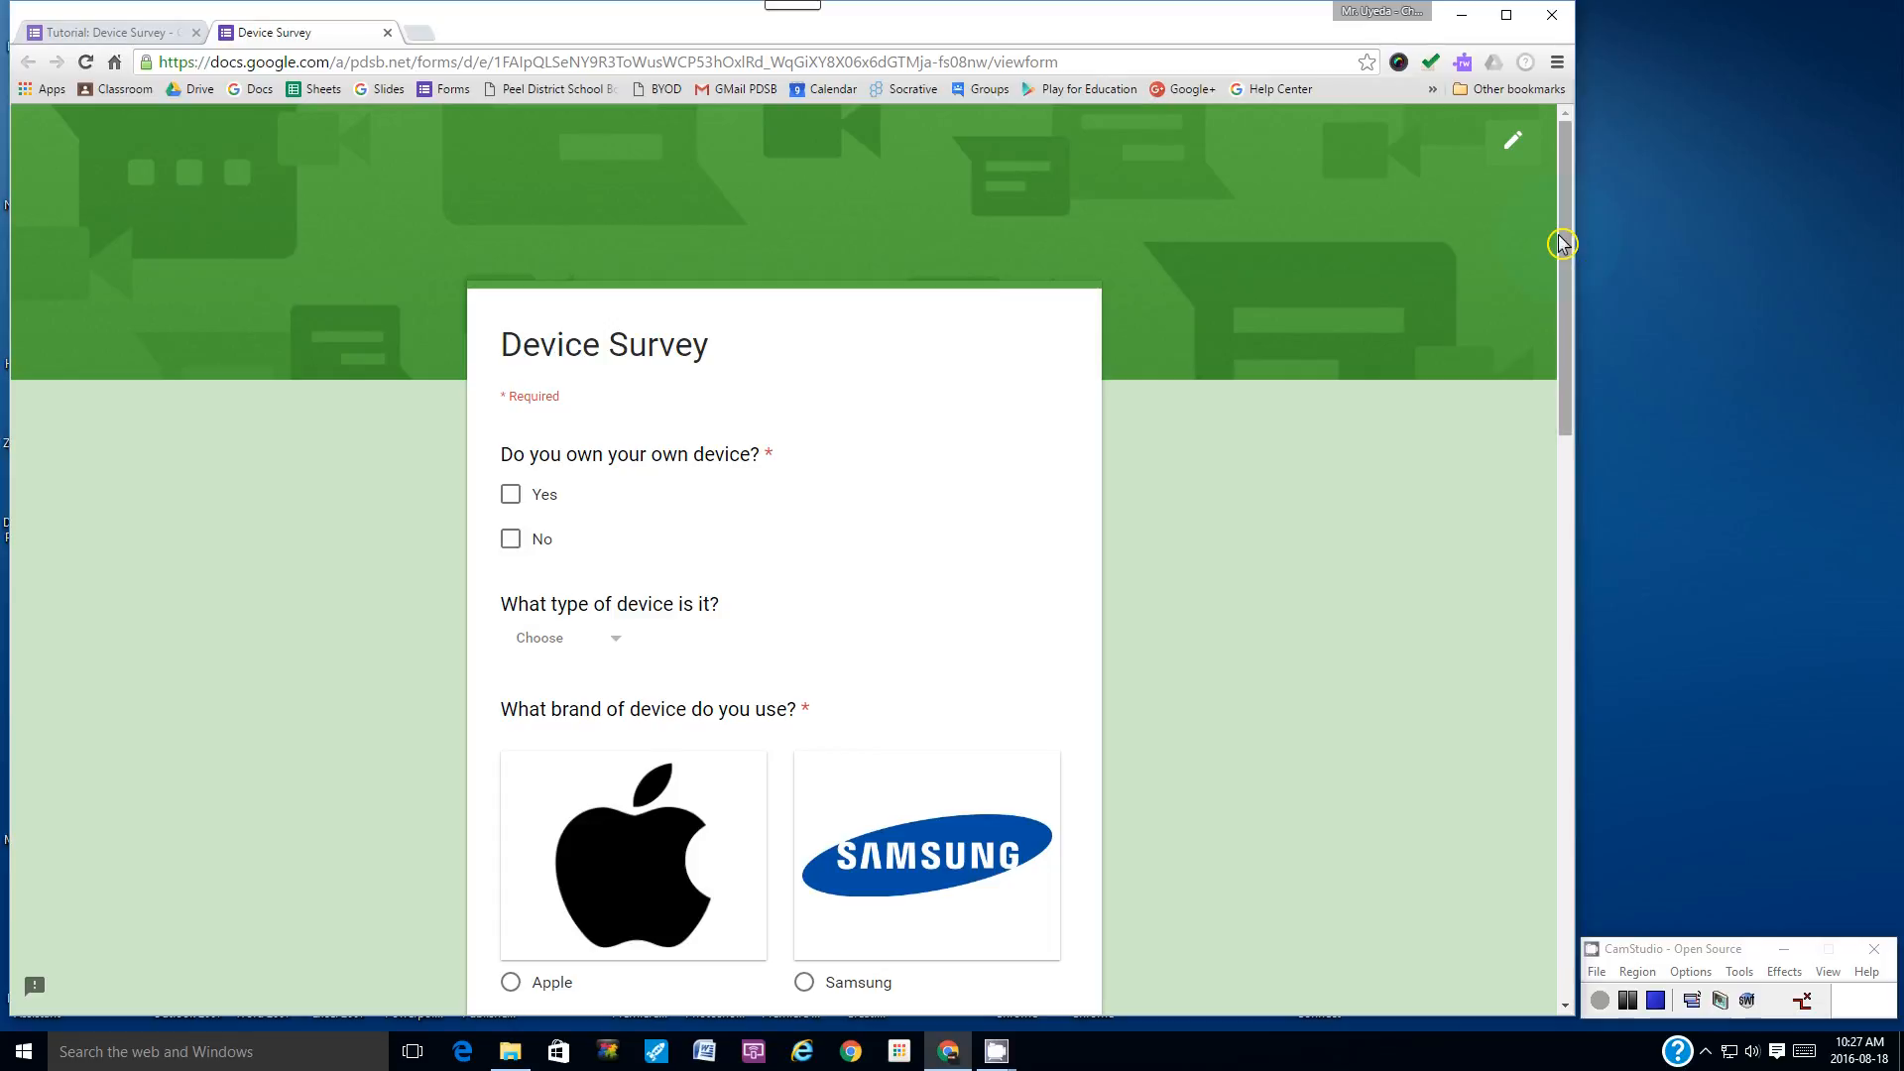
drag(1565, 211, 1574, 319)
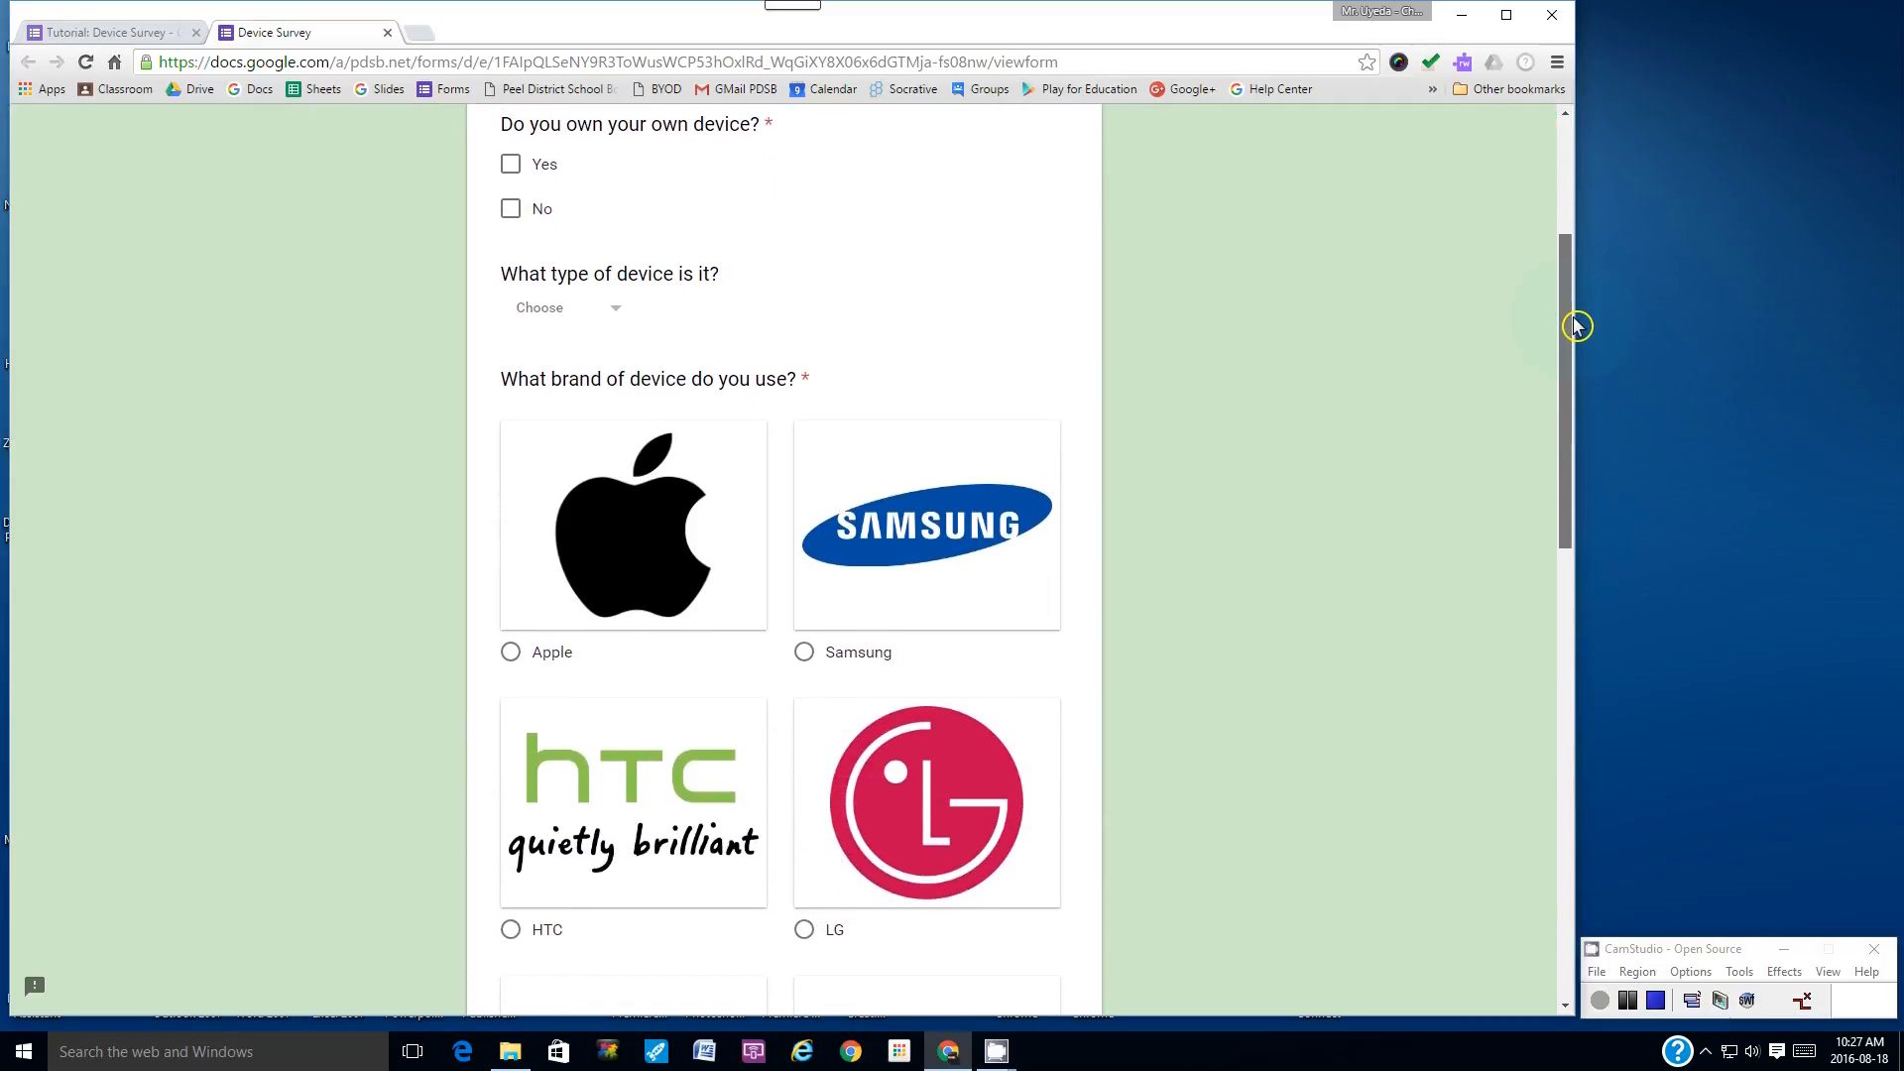
click(616, 311)
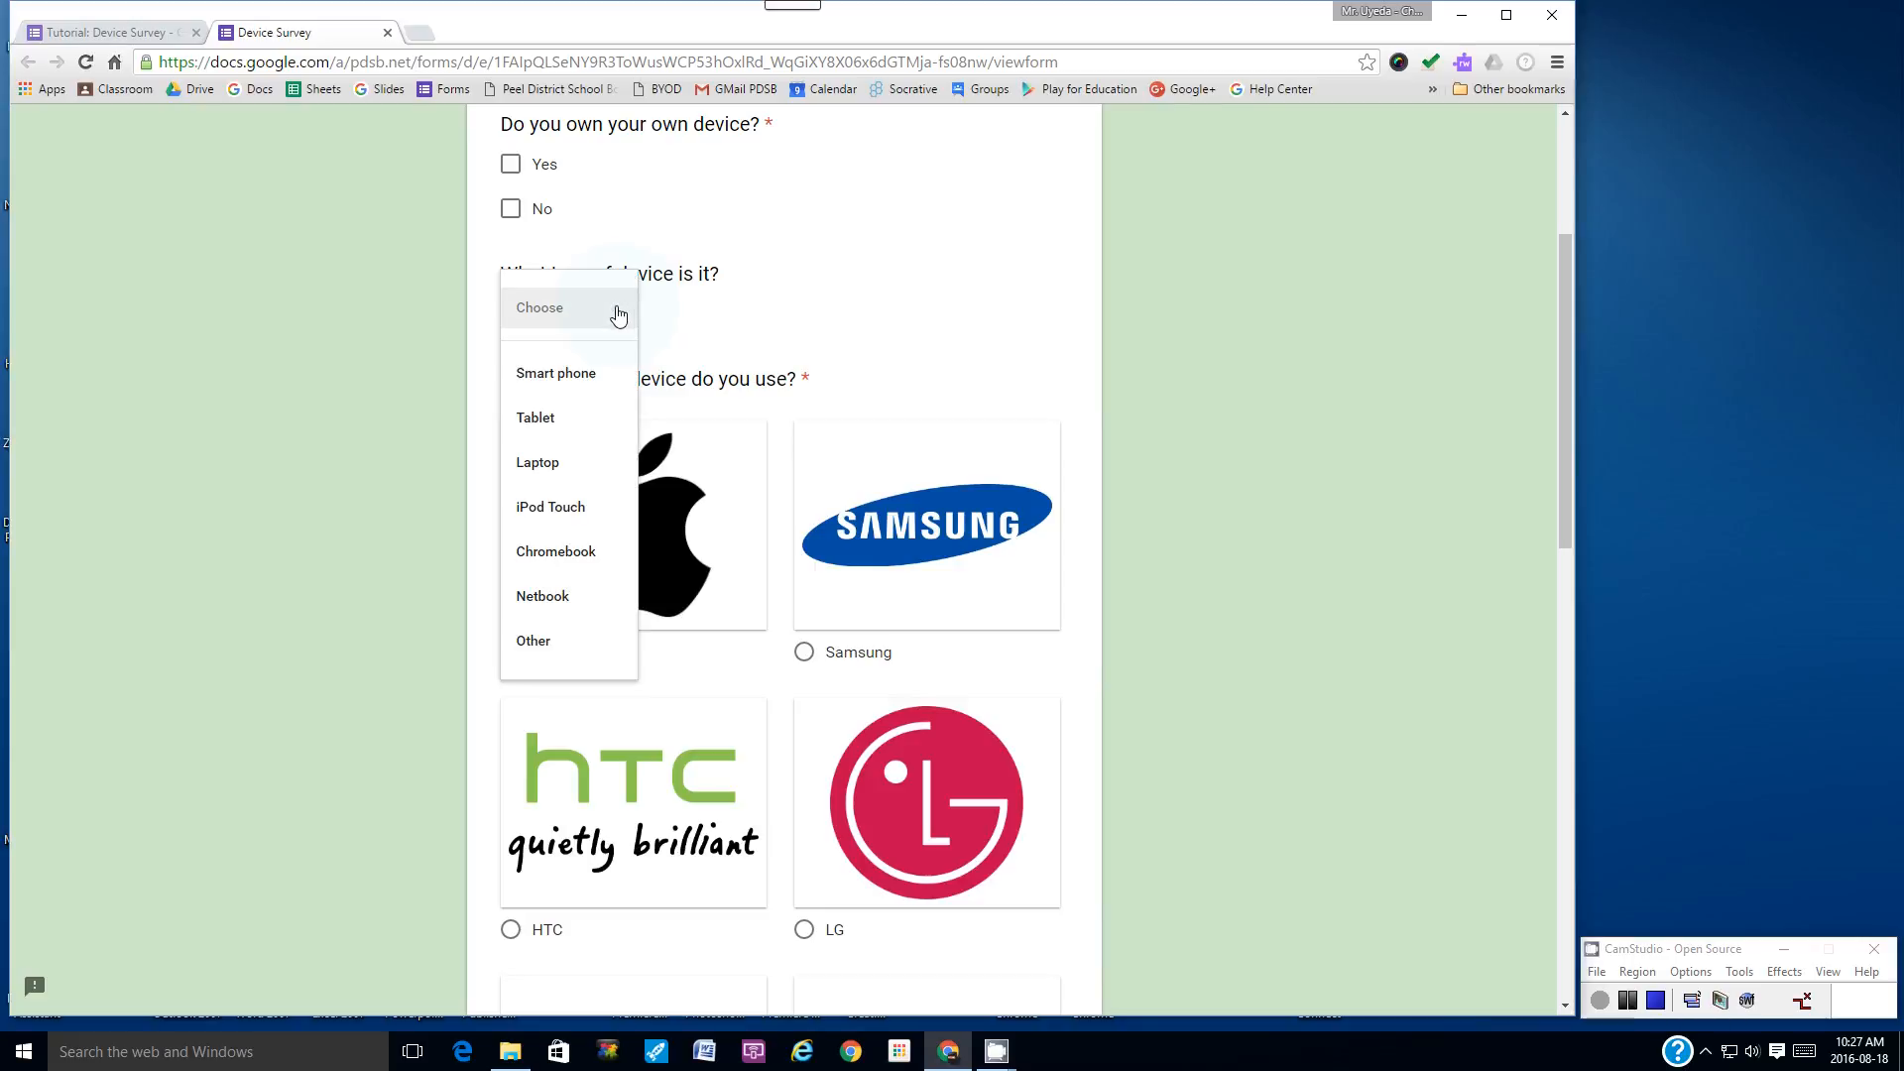
click(850, 306)
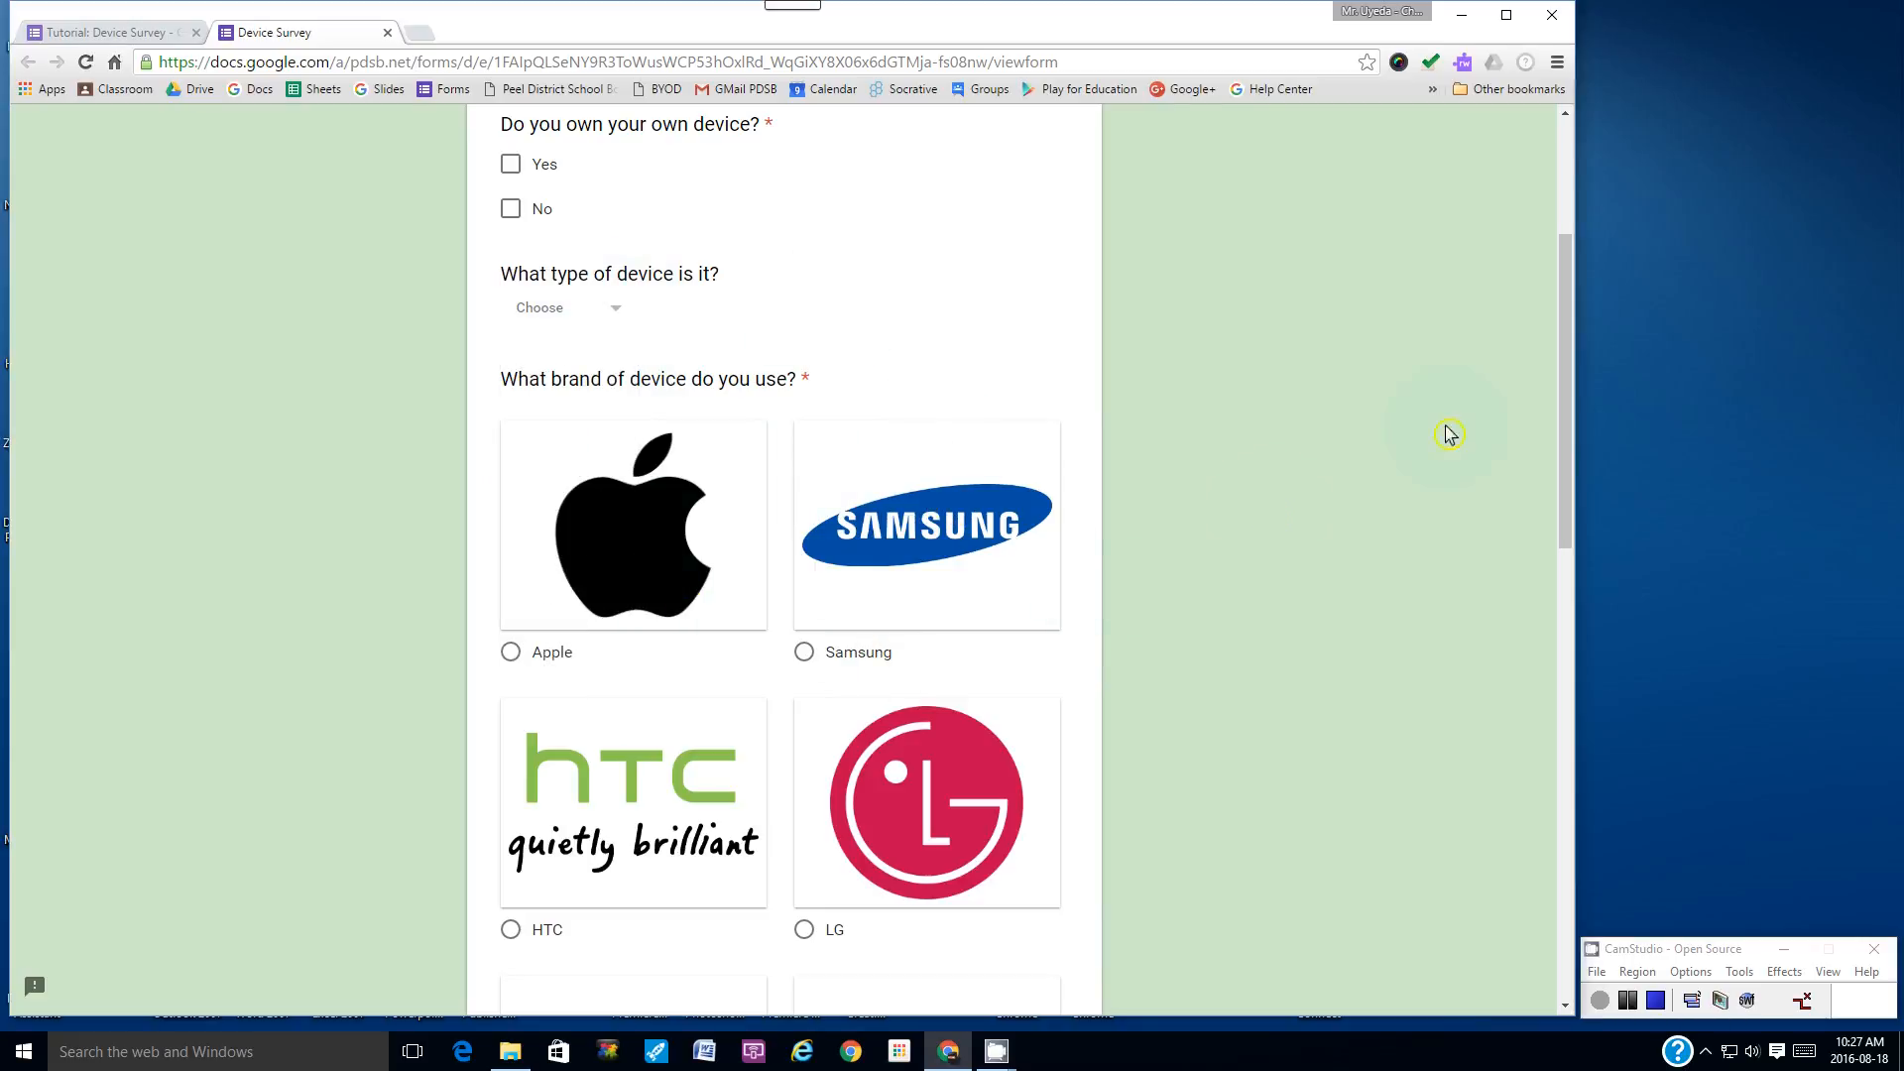
drag(1569, 338, 1577, 741)
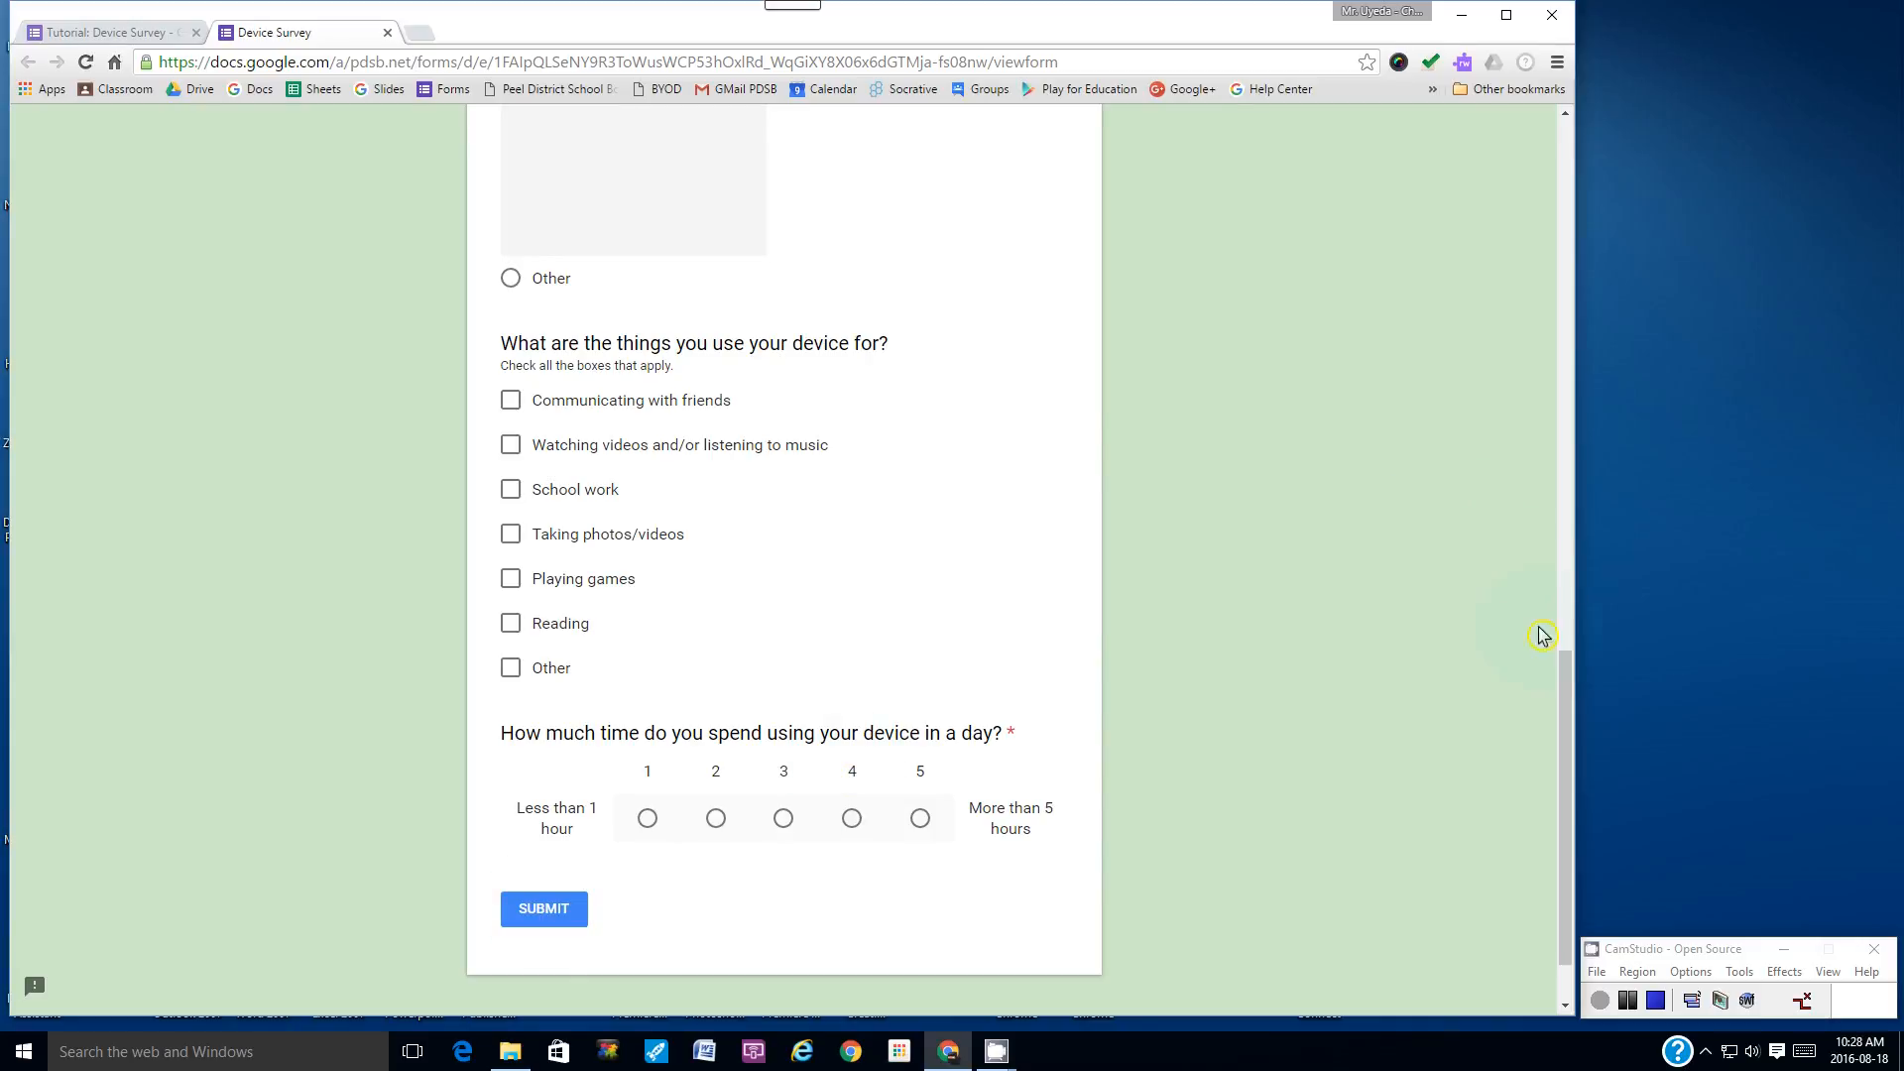
drag(1568, 683, 1581, 467)
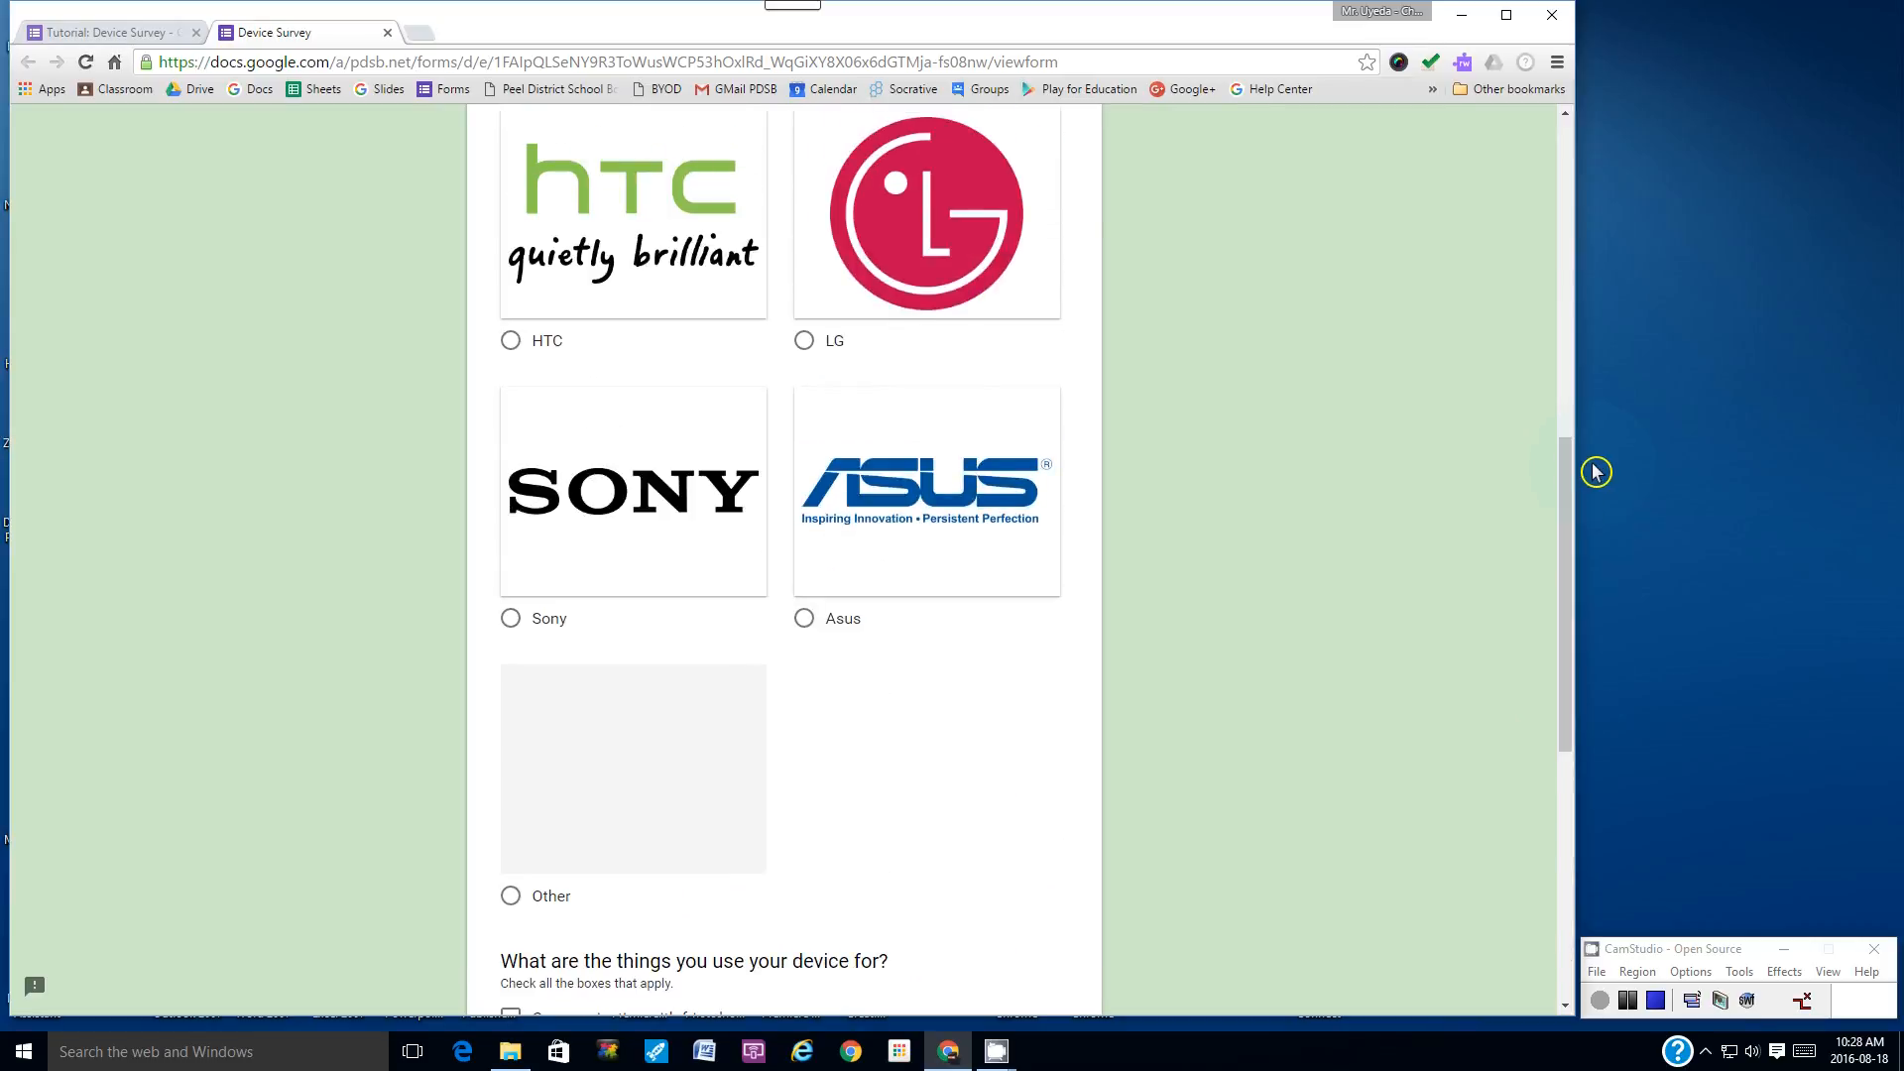